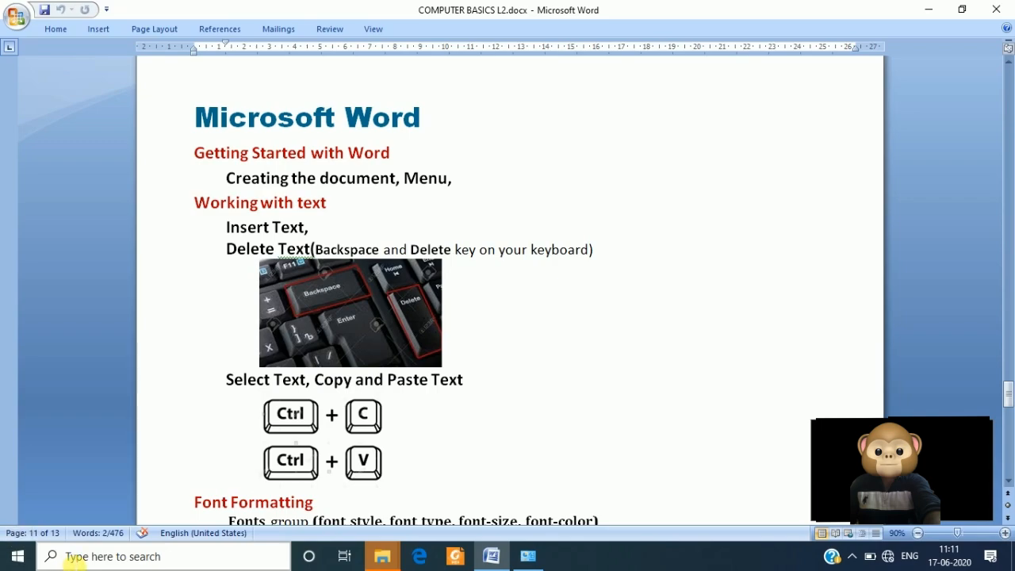
# Launch Microsoft Office Word 2007 from Windows search and turn off ribbon minimizing in the new blank document
pyautogui.click(73, 558)
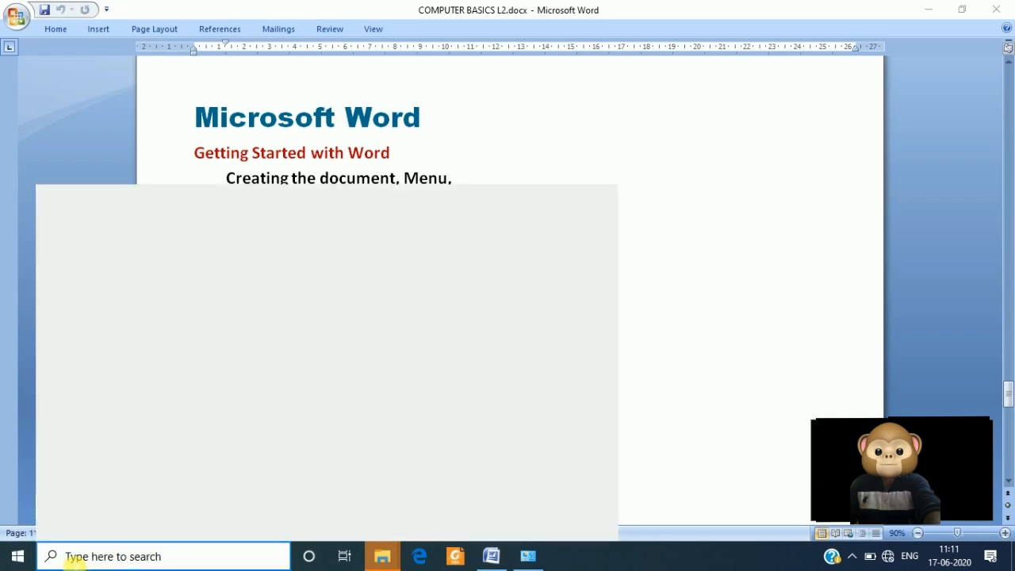
pyautogui.write('word')
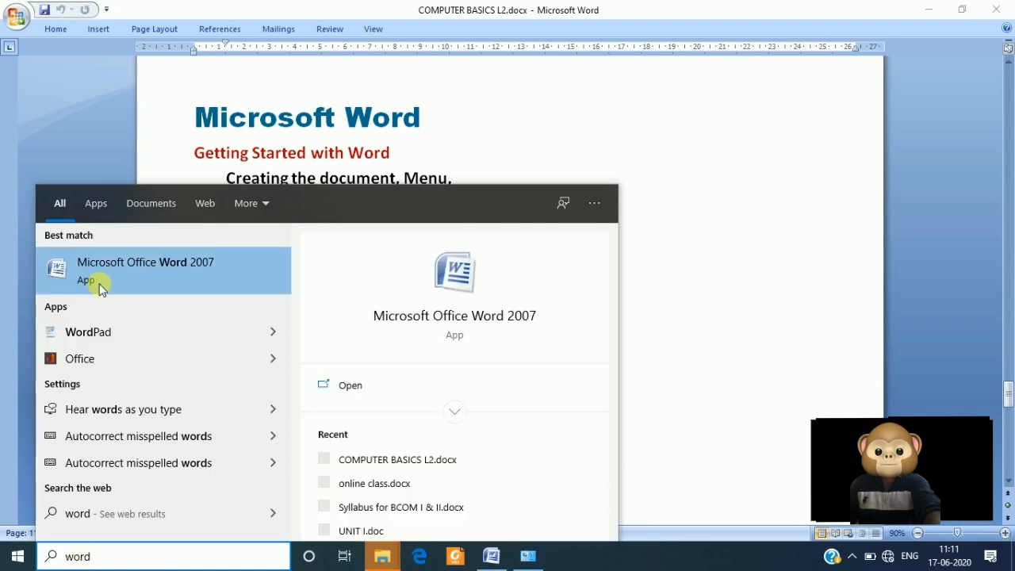
pyautogui.click(143, 281)
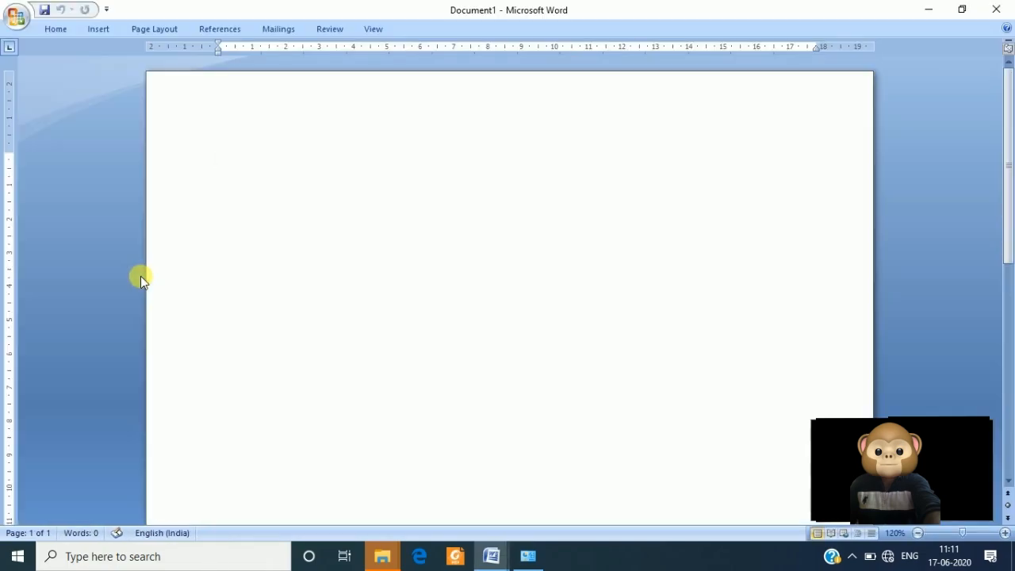
pyautogui.rightClick(465, 27)
pyautogui.click(488, 68)
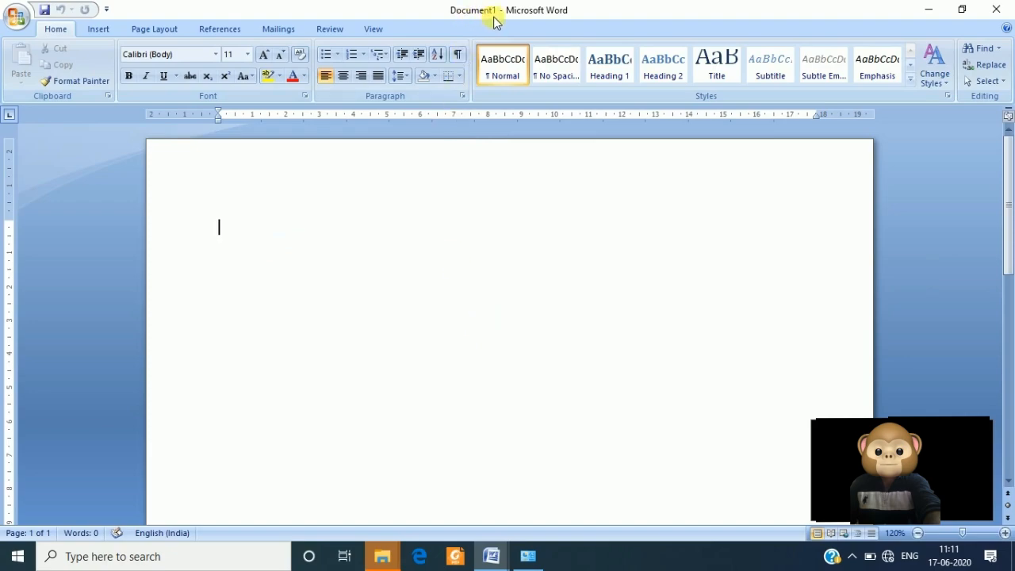
# Switch to COMPUTER BASICS L2.docx and examine the Microsoft Office heading's version years 2003, 2007 and 2010
pyautogui.click(489, 558)
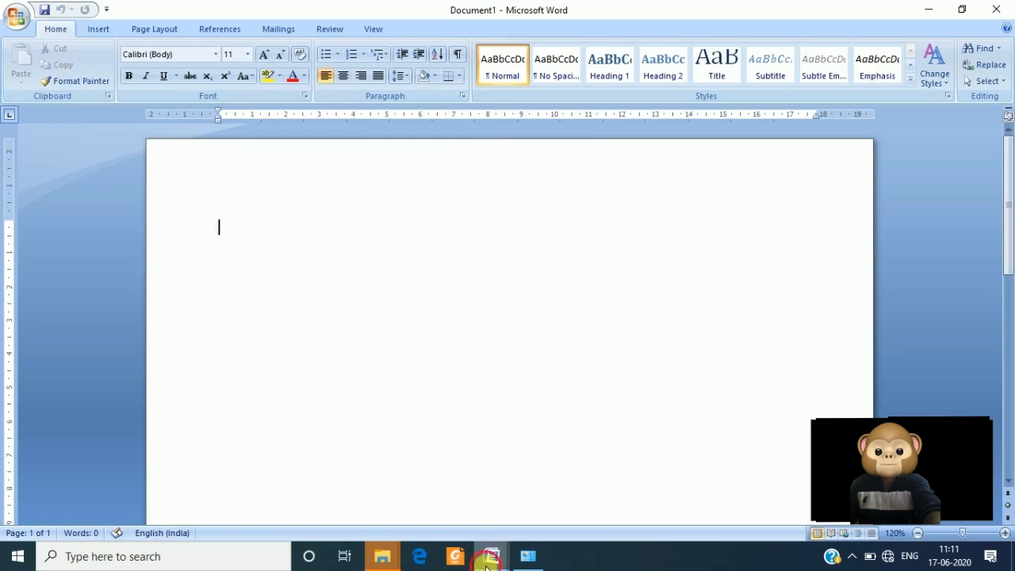
pyautogui.click(442, 508)
pyautogui.scroll(4, 458, 385)
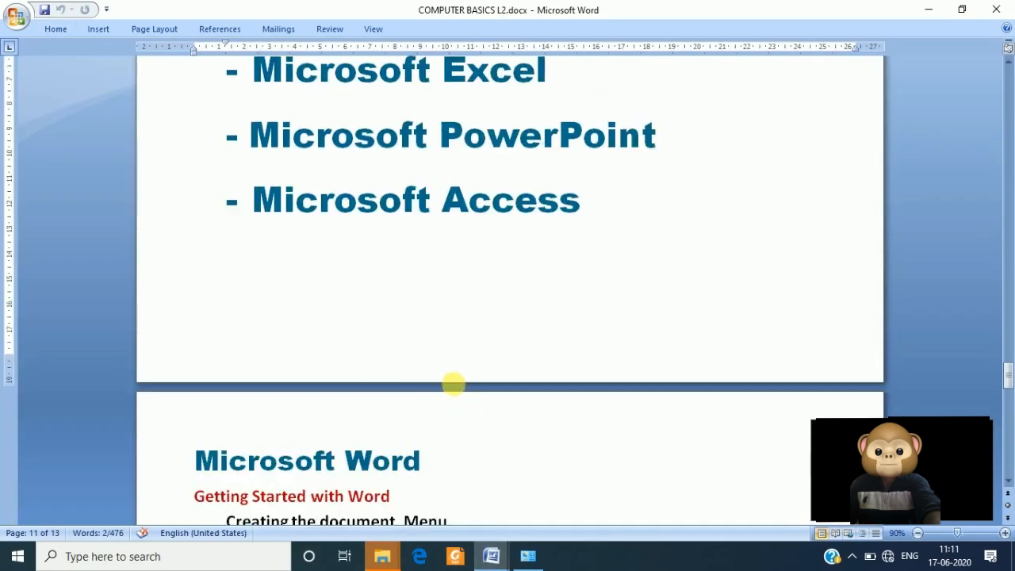
pyautogui.scroll(3, 453, 384)
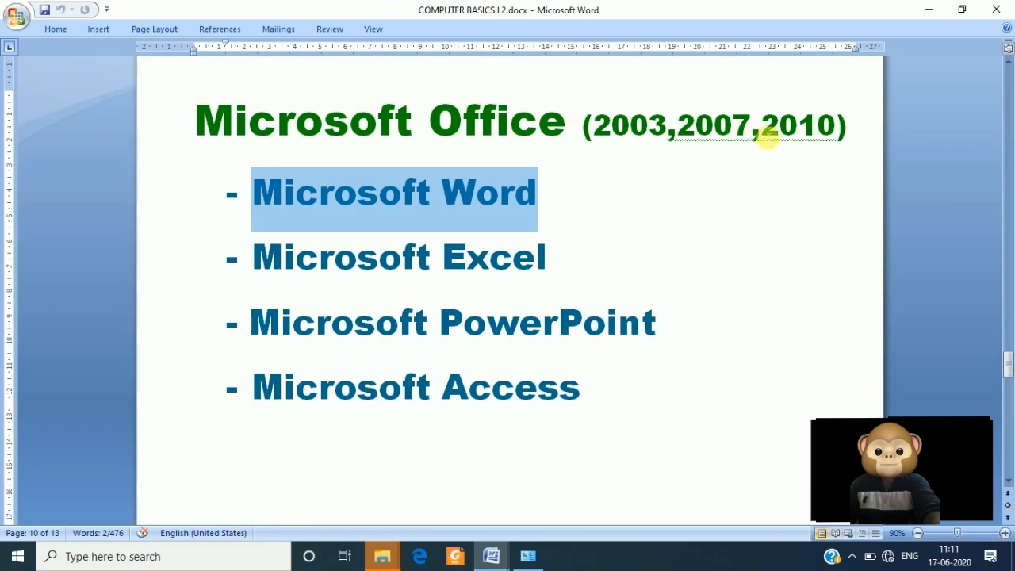
pyautogui.click(766, 137)
pyautogui.doubleClick(770, 130)
pyautogui.click(761, 159)
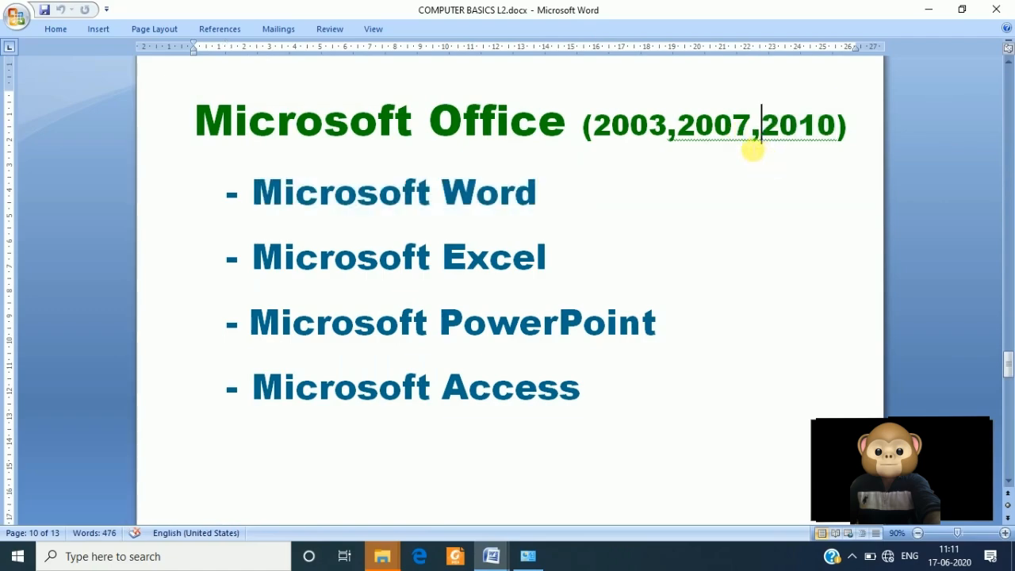
pyautogui.doubleClick(713, 142)
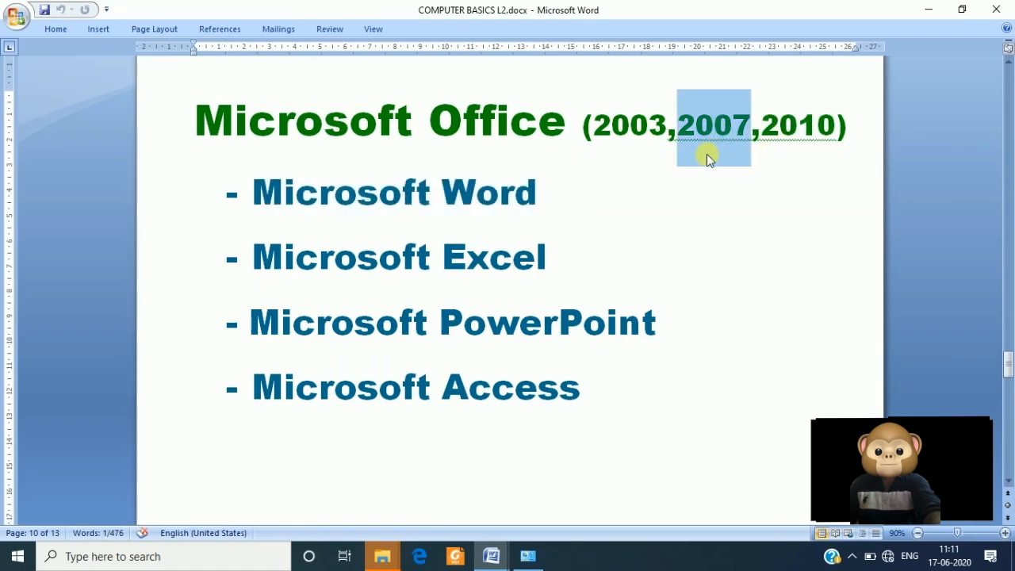
pyautogui.doubleClick(642, 139)
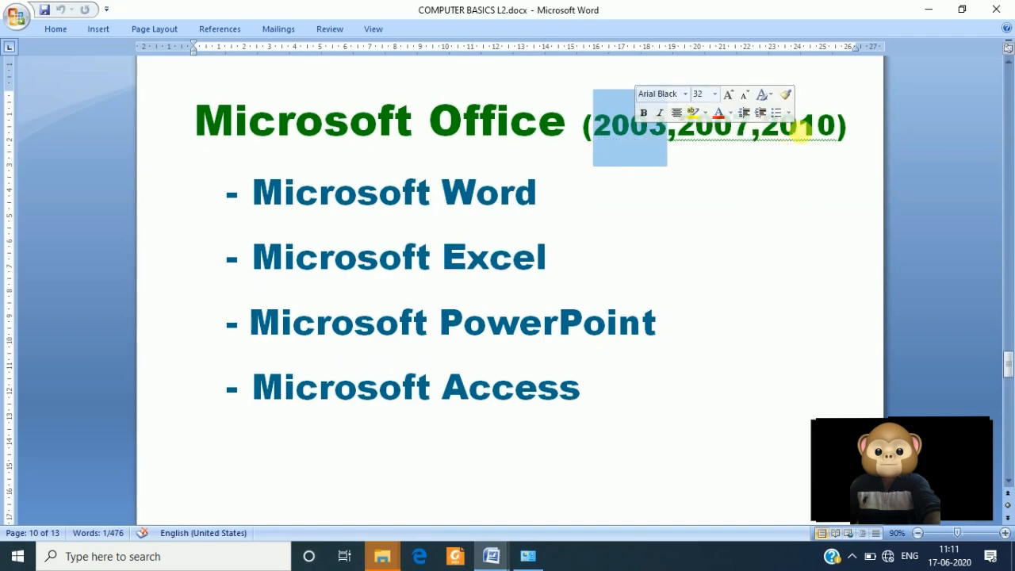
pyautogui.doubleClick(799, 134)
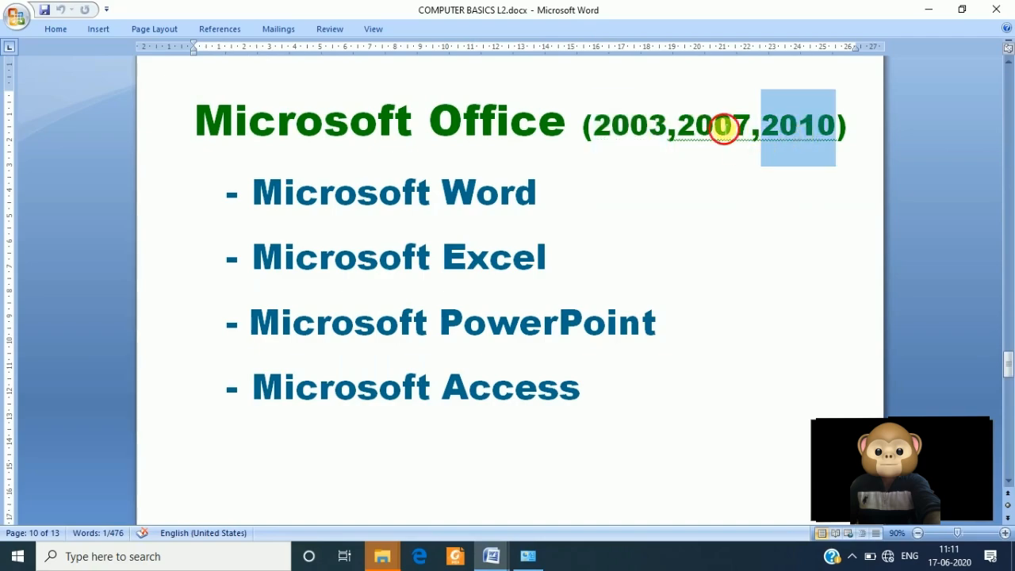
pyautogui.doubleClick(717, 139)
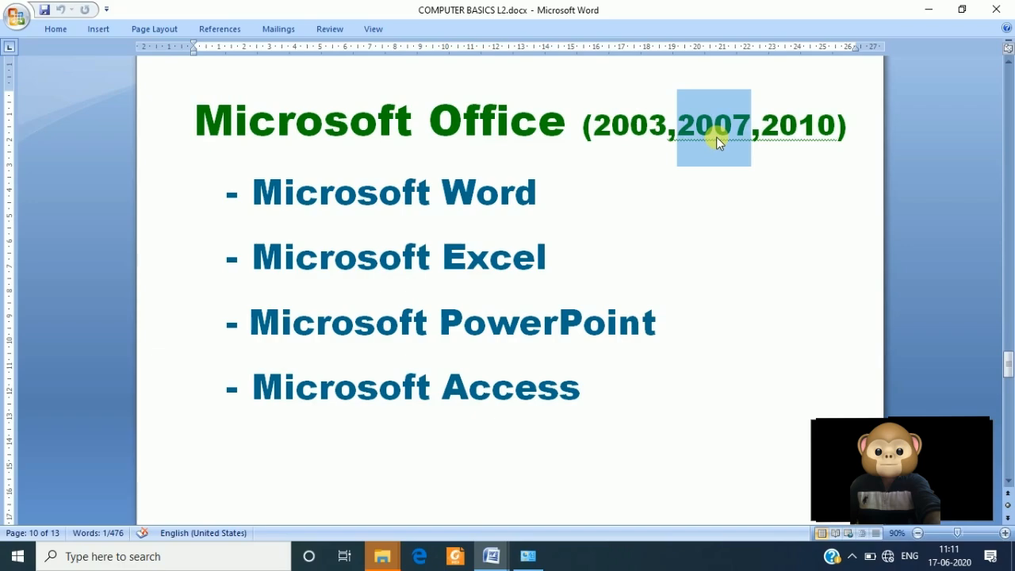
pyautogui.click(492, 557)
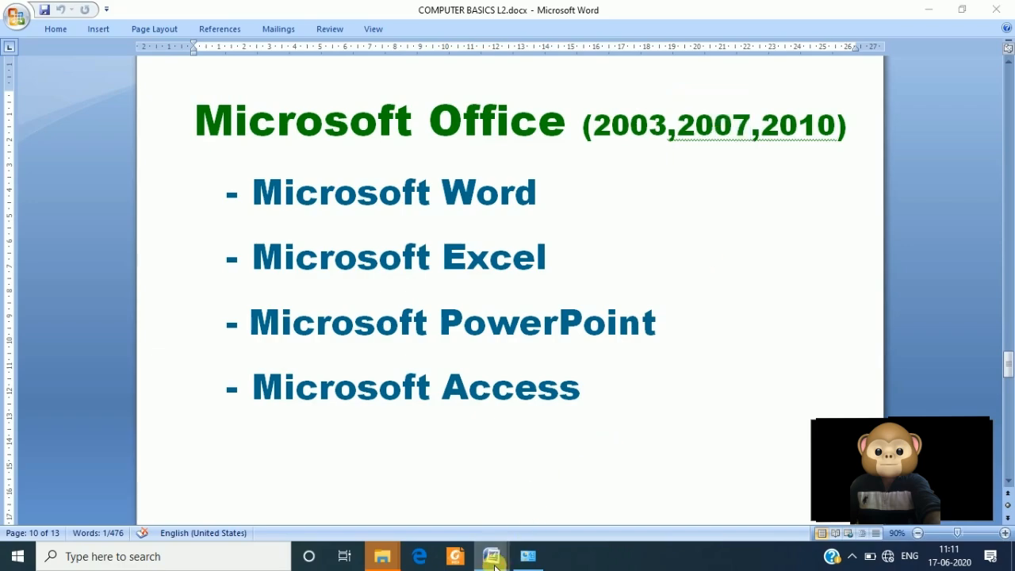
pyautogui.click(447, 504)
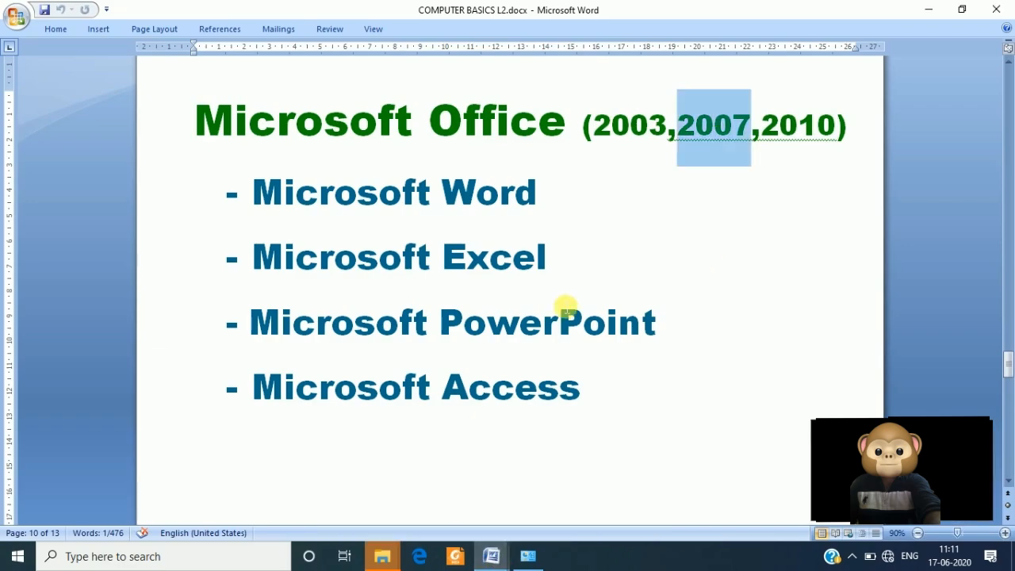
# Switch to the blank Document1 and enter the text "GITAM SCHOOL tirupati" on its first line
pyautogui.click(492, 557)
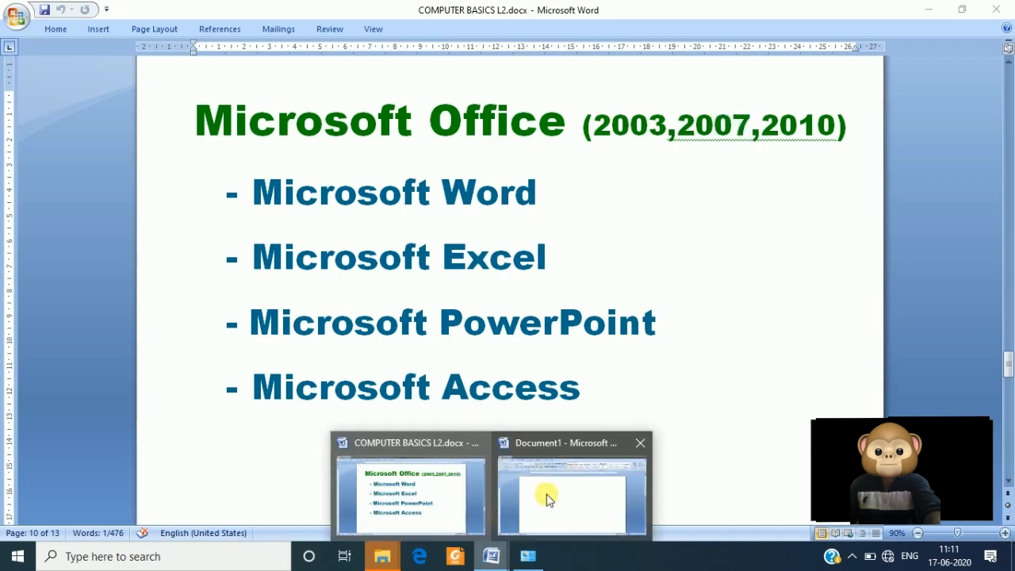
pyautogui.click(547, 497)
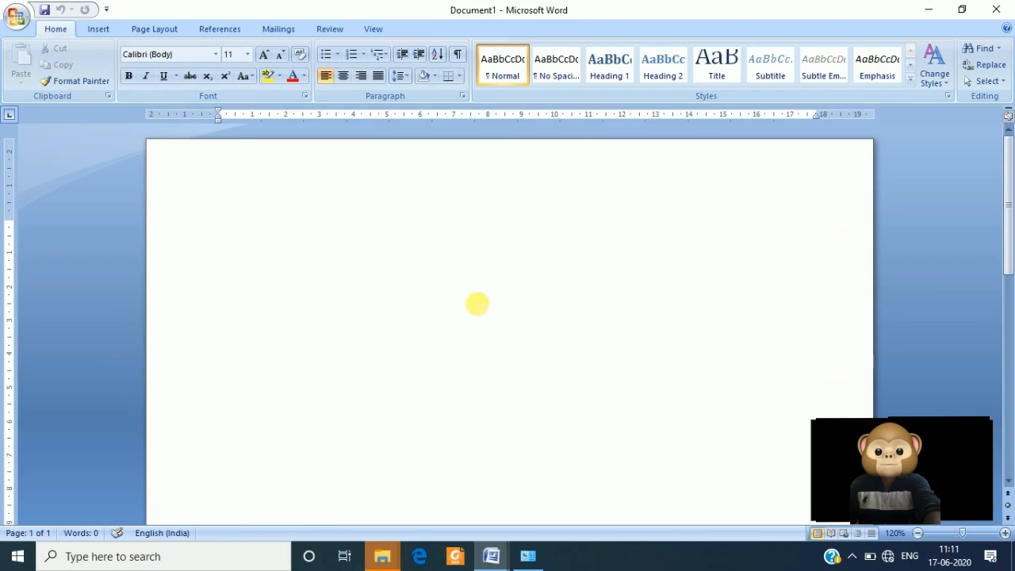
pyautogui.write('lzgcvk')
pyautogui.press('BackSpace')
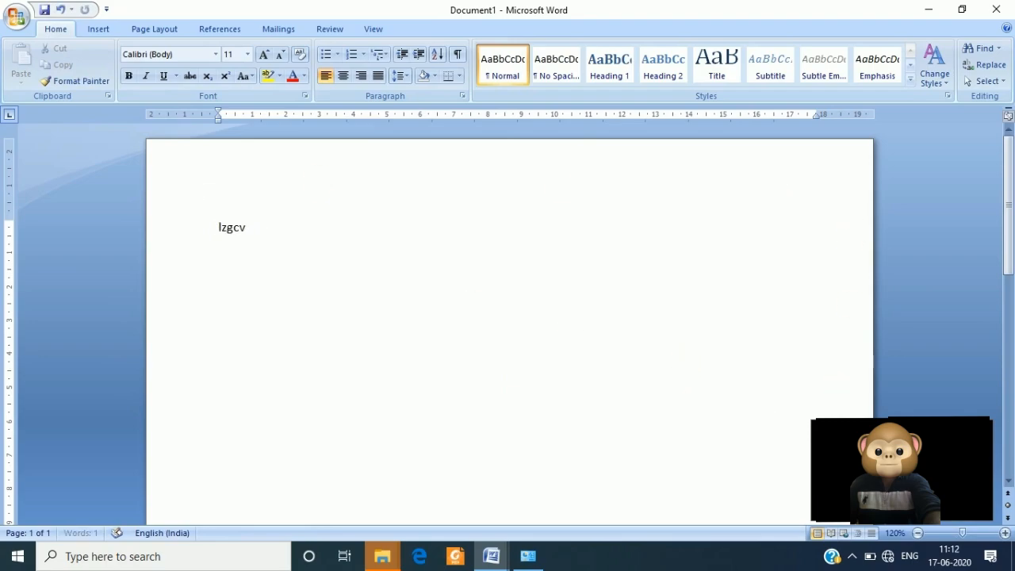
pyautogui.press('BackSpace')
pyautogui.write('GITAM SCHOOL')
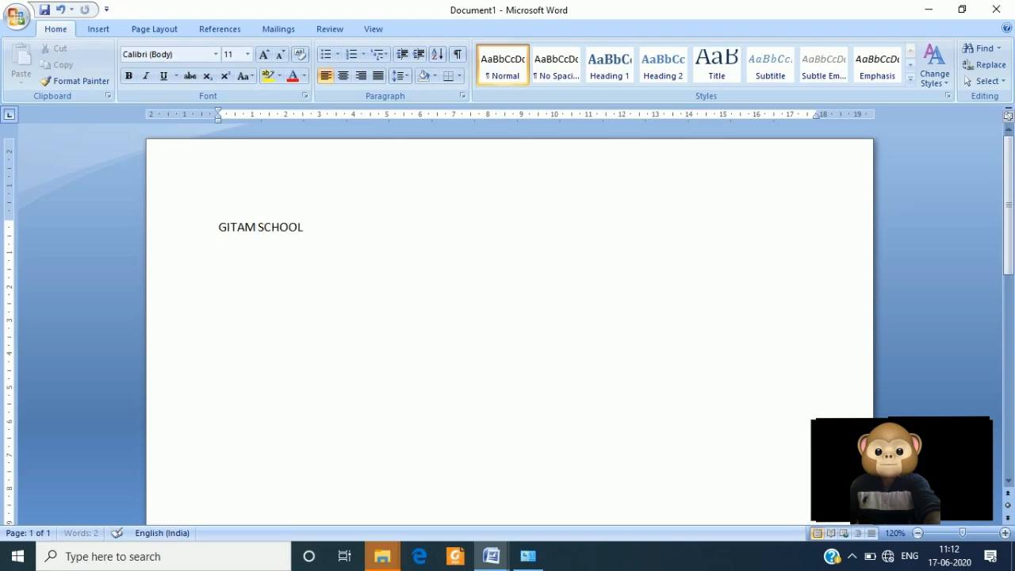
pyautogui.write('  tirupati')
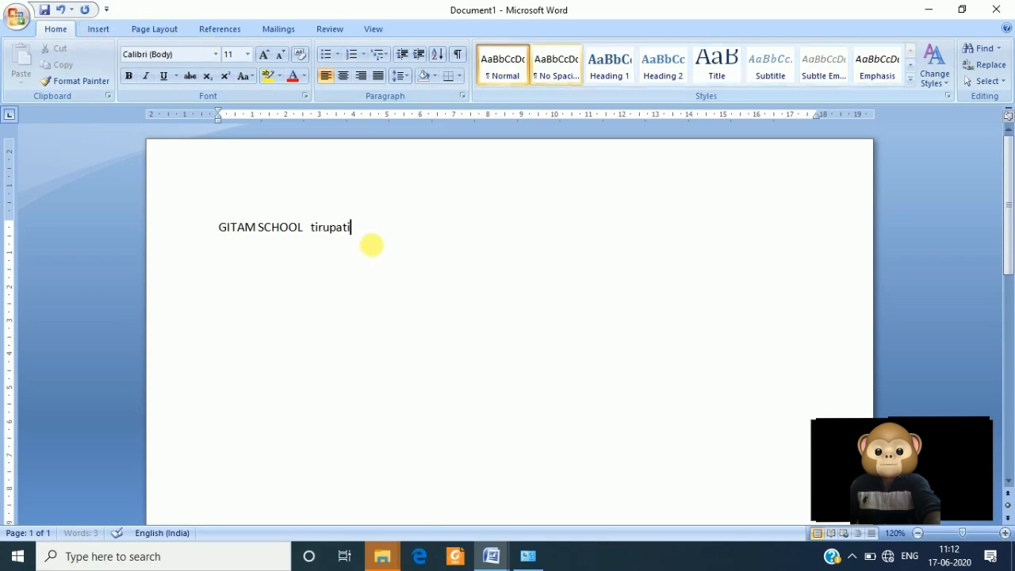
# Examine the full length of the document's first page, from the typed line down to the page's lower edge
pyautogui.scroll(-12, 367, 280)
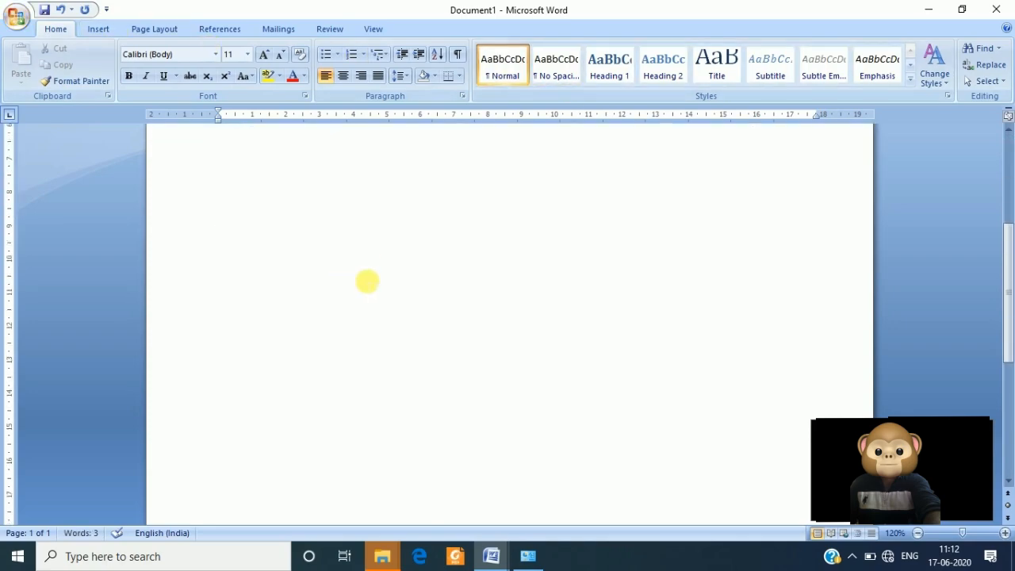
pyautogui.scroll(10, 368, 281)
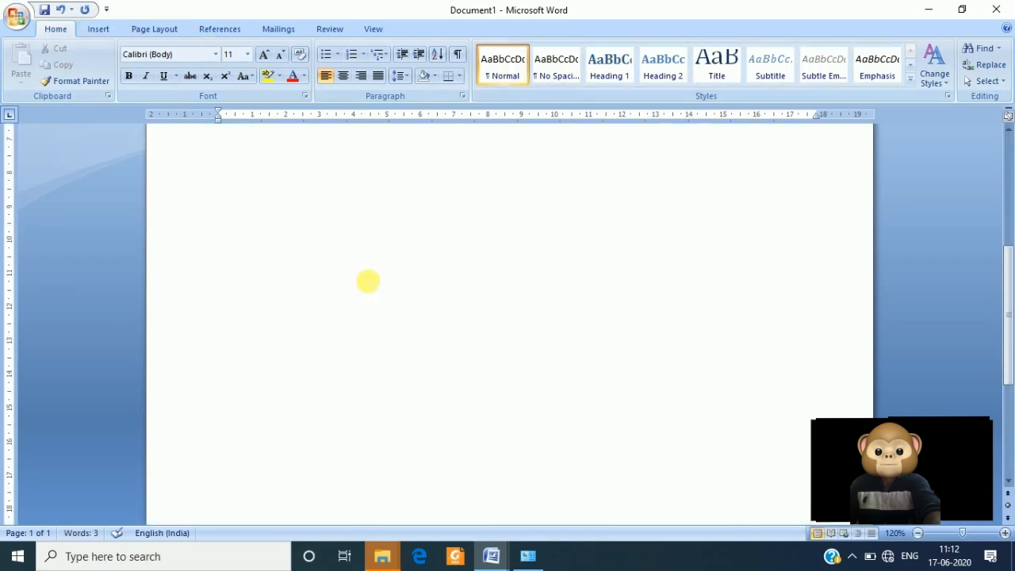
pyautogui.scroll(-5, 369, 281)
pyautogui.scroll(3, 369, 280)
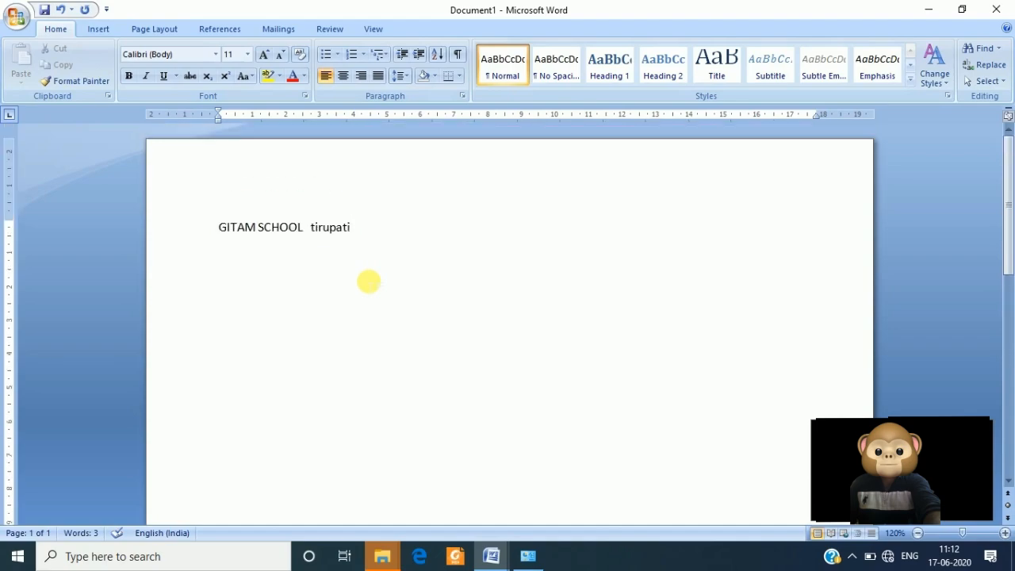
pyautogui.scroll(-6, 369, 281)
pyautogui.scroll(6, 269, 427)
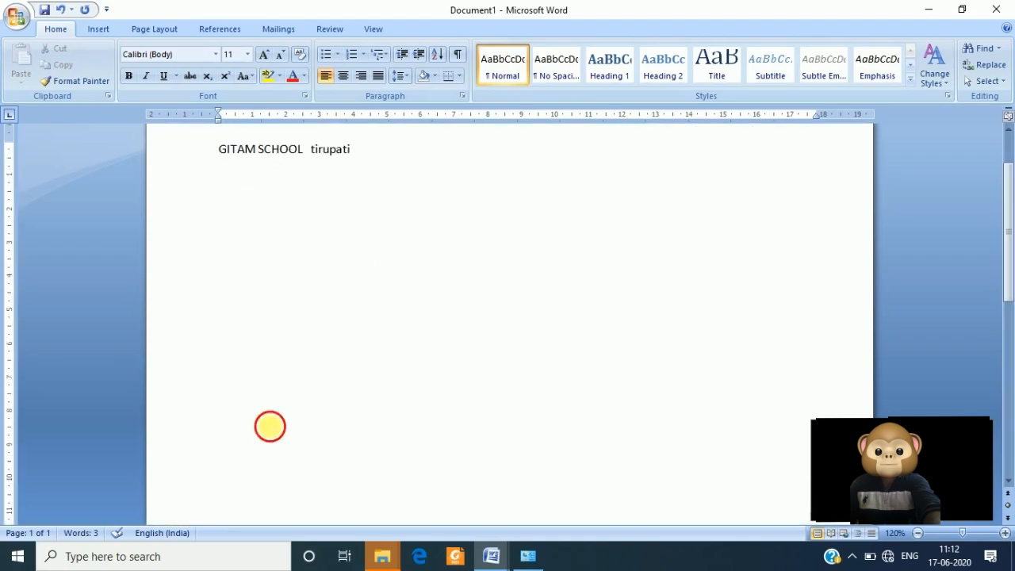
pyautogui.hotkey('ctrl', 'a')
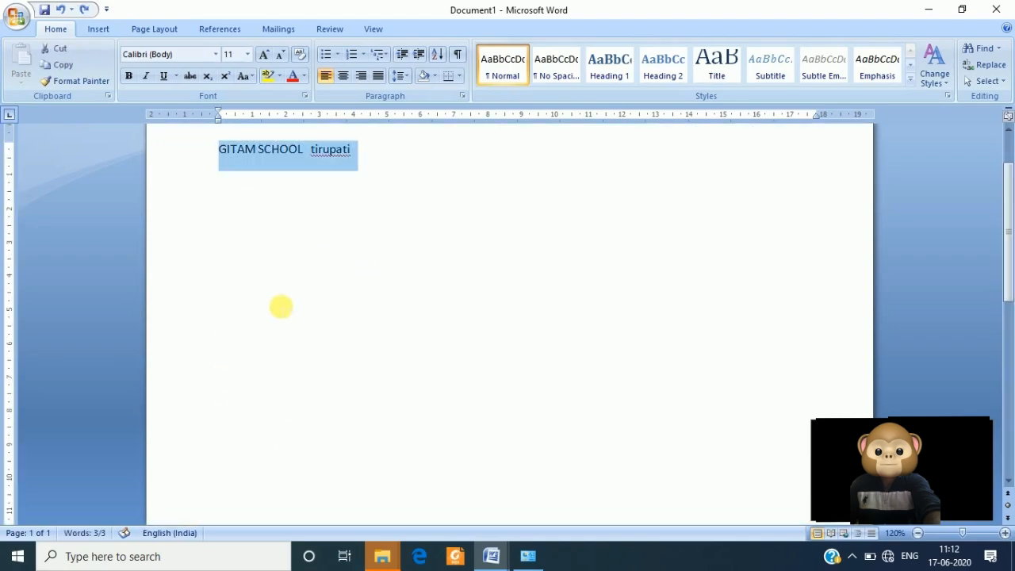
pyautogui.click(239, 368)
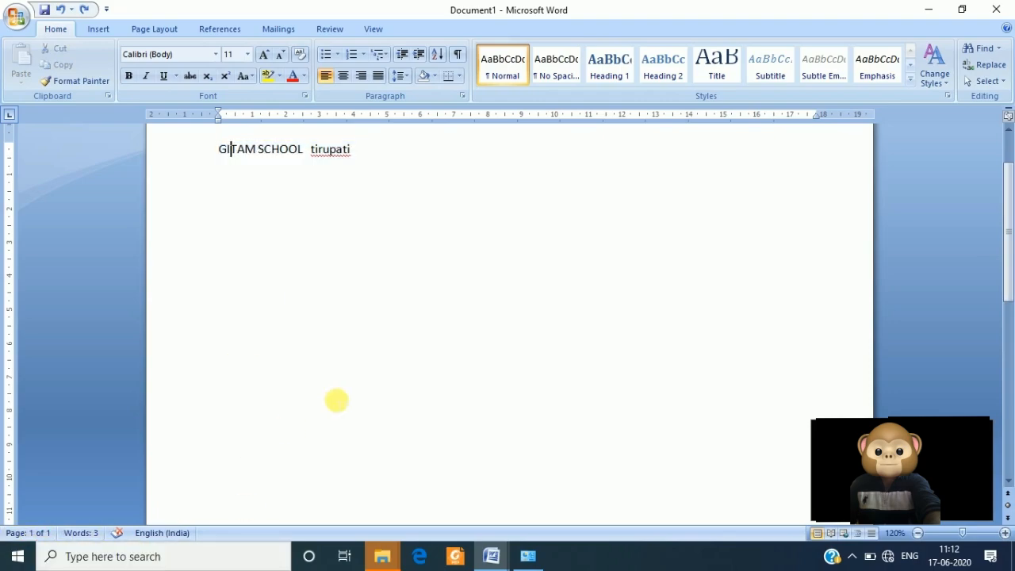
pyautogui.scroll(-10, 327, 407)
pyautogui.scroll(-1, 327, 408)
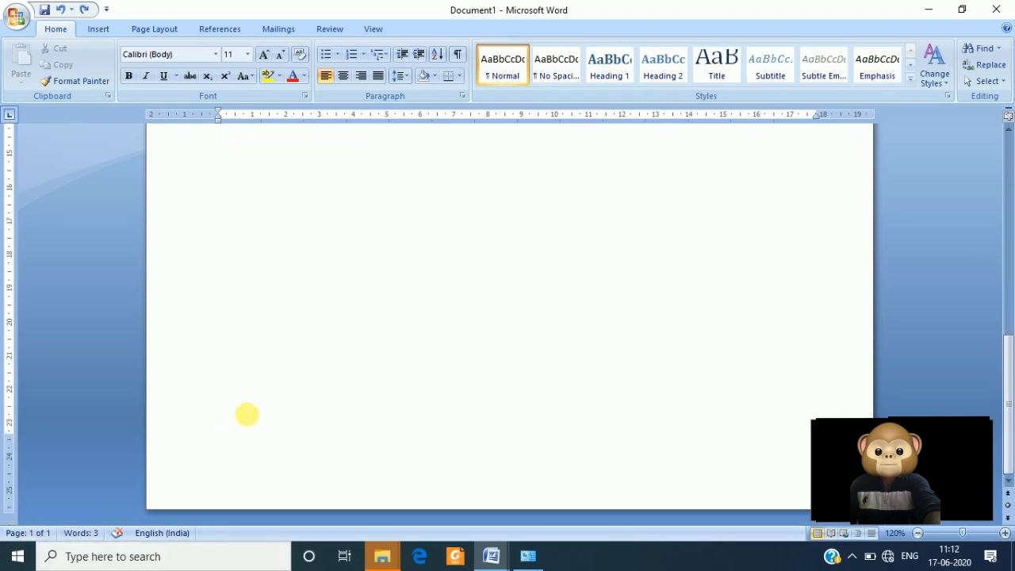
pyautogui.scroll(10, 246, 394)
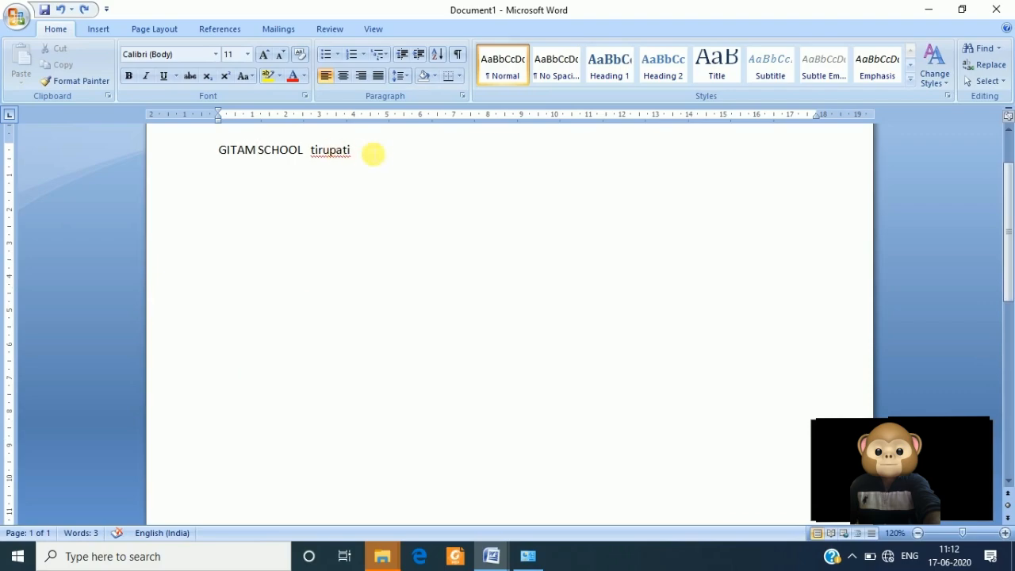
# Insert blank paragraphs after "tirupati" until the document continues well into a second page
pyautogui.press('Return')
pyautogui.press('Return')
pyautogui.press('Return')
pyautogui.press('Return')
pyautogui.press('Return')
pyautogui.press('Return')
pyautogui.press('Return')
pyautogui.press('Return')
pyautogui.press('Return')
pyautogui.press('Return')
pyautogui.press('Return')
pyautogui.press('Return')
pyautogui.press('Return')
pyautogui.press('Return')
pyautogui.press('Return')
pyautogui.press('Return')
pyautogui.press('Return')
pyautogui.press('Return')
pyautogui.press('Return')
pyautogui.press('Return')
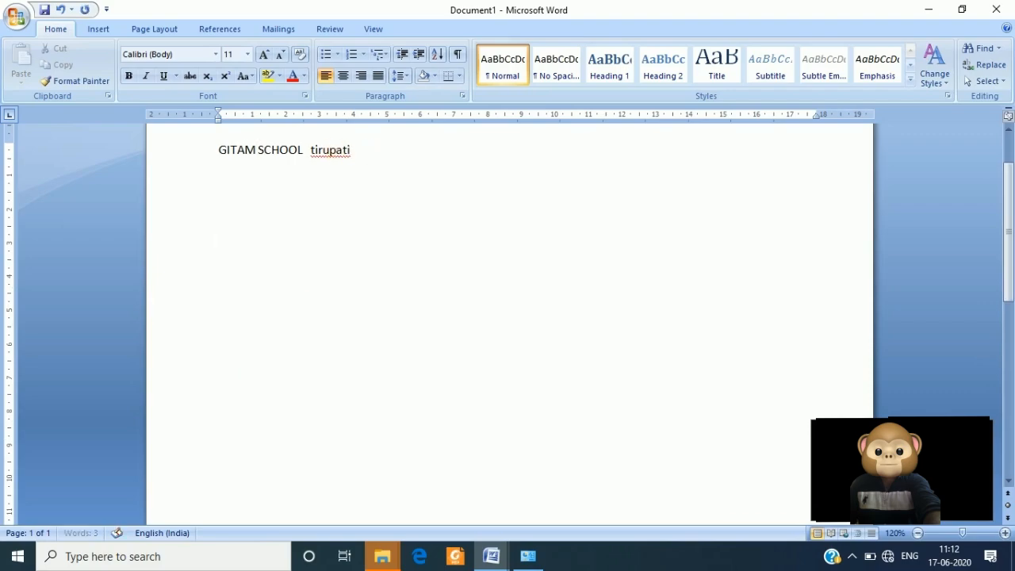
pyautogui.press('Return')
pyautogui.press('Return')
pyautogui.press('Return')
pyautogui.press('Return')
pyautogui.press('Return')
pyautogui.press('Return')
pyautogui.press('Return')
pyautogui.press('Return')
pyautogui.press('Return')
pyautogui.press('Return')
pyautogui.press('Return')
pyautogui.press('Return')
pyautogui.press('Return')
pyautogui.press('Return')
pyautogui.press('Return')
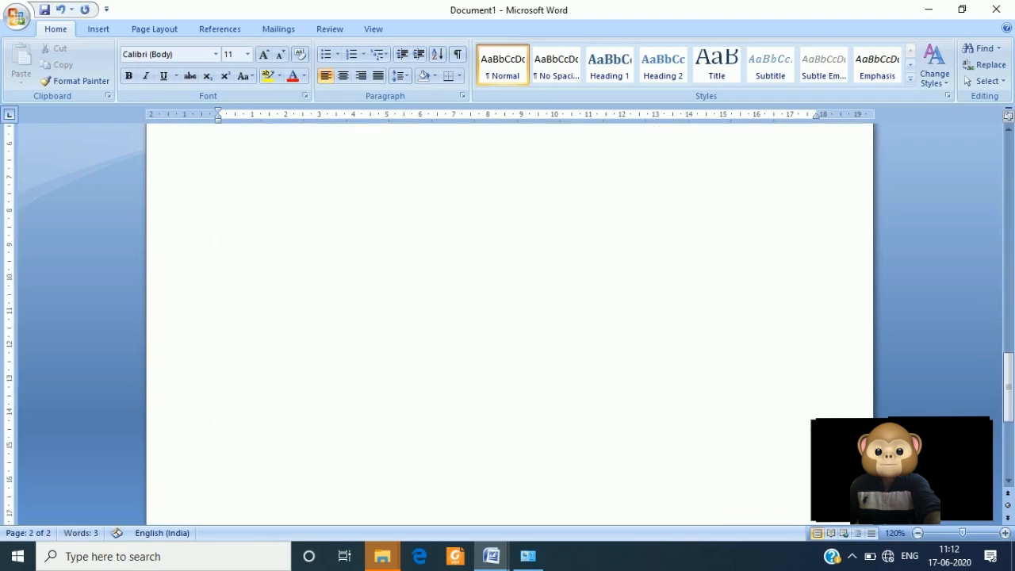
# Examine both pages side by side at 50% zoom, checking the text line on page one and the blank lines on page two
pyautogui.scroll(-4, 555, 401)
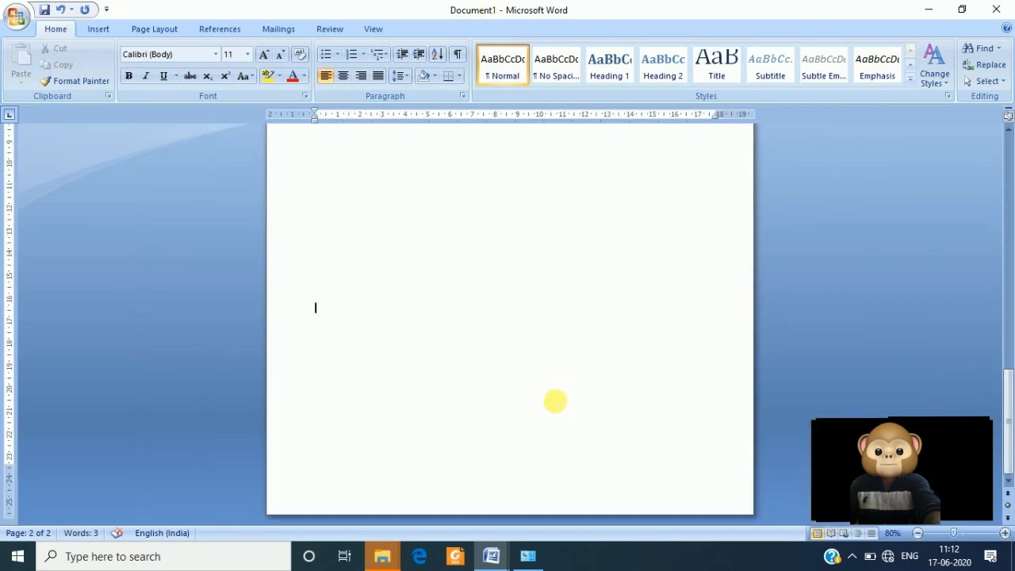
pyautogui.scroll(-3, 555, 401)
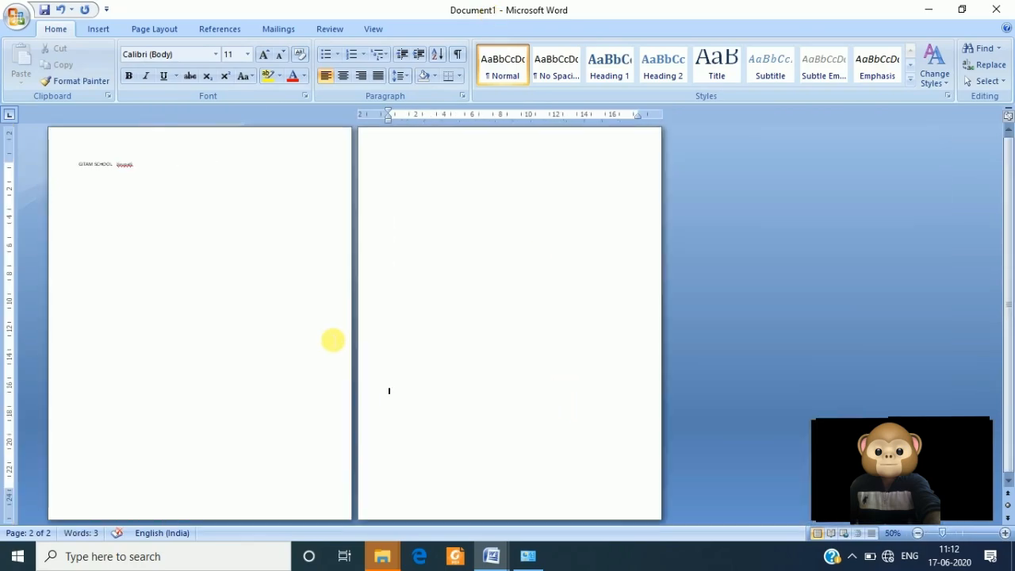
pyautogui.moveTo(81, 164); pyautogui.dragTo(207, 181)
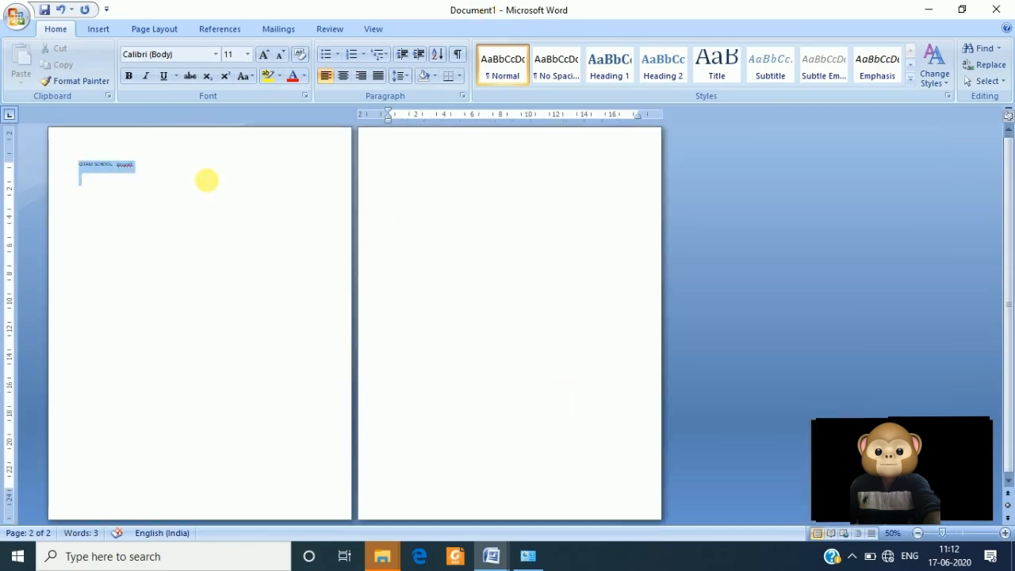
pyautogui.click(159, 421)
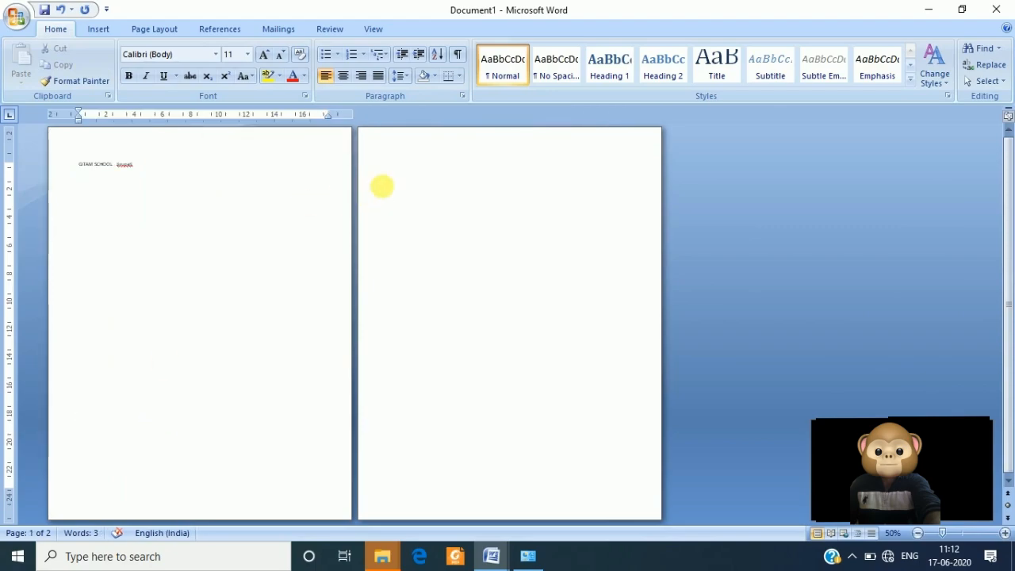
pyautogui.click(396, 187)
pyautogui.click(400, 272)
pyautogui.click(407, 332)
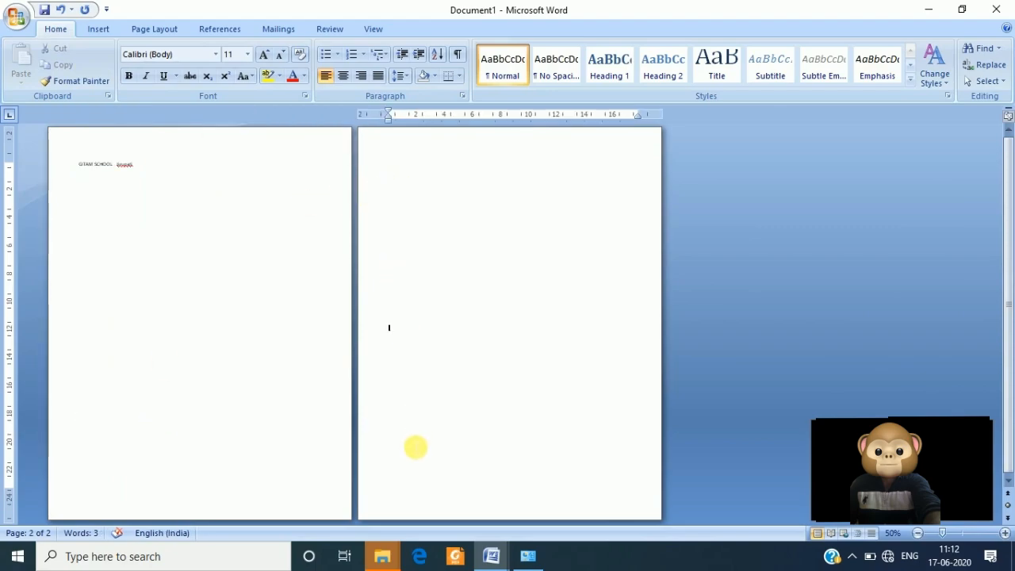
pyautogui.click(405, 456)
pyautogui.click(408, 453)
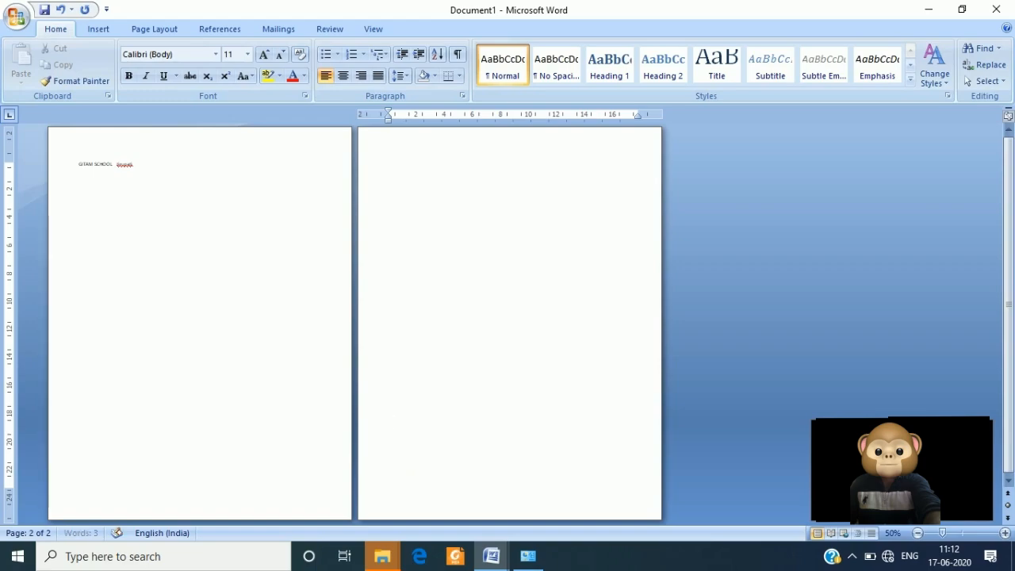
# Start a third page at the end of the document with a page break and enlarge the view to 130%
pyautogui.hotkey('ctrl', 'Return')
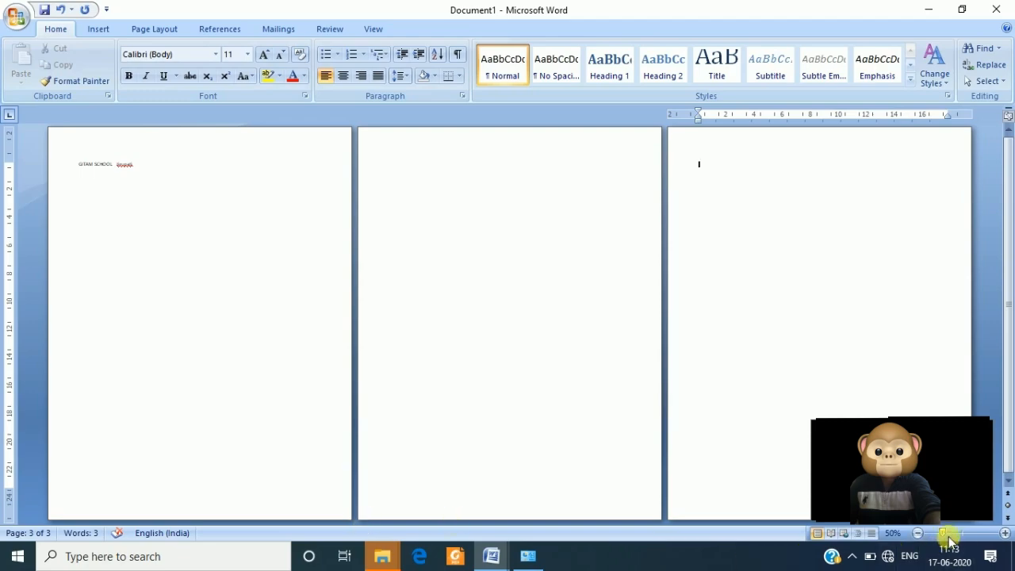
pyautogui.moveTo(944, 532); pyautogui.dragTo(959, 538)
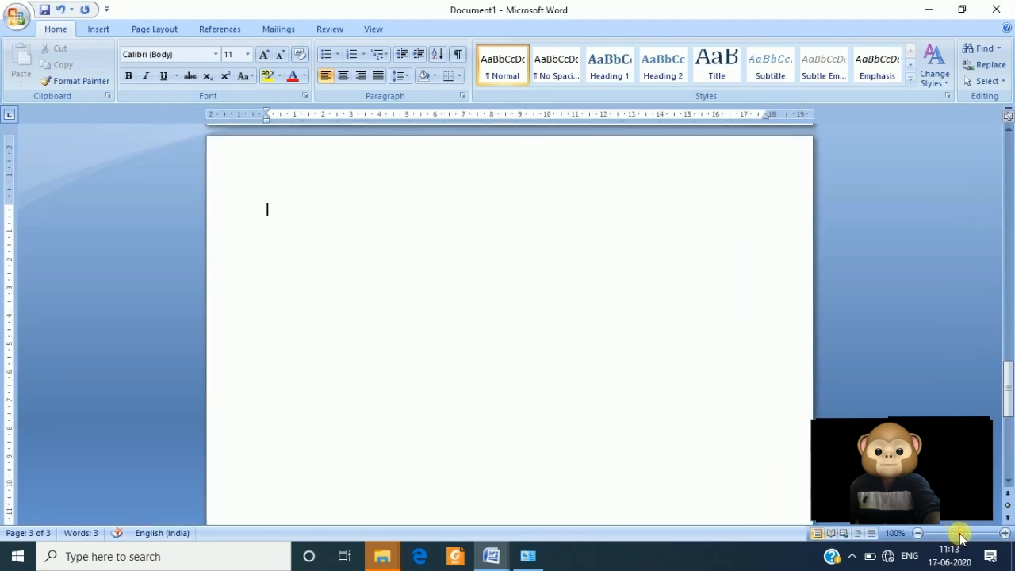
pyautogui.moveTo(959, 537); pyautogui.dragTo(955, 532)
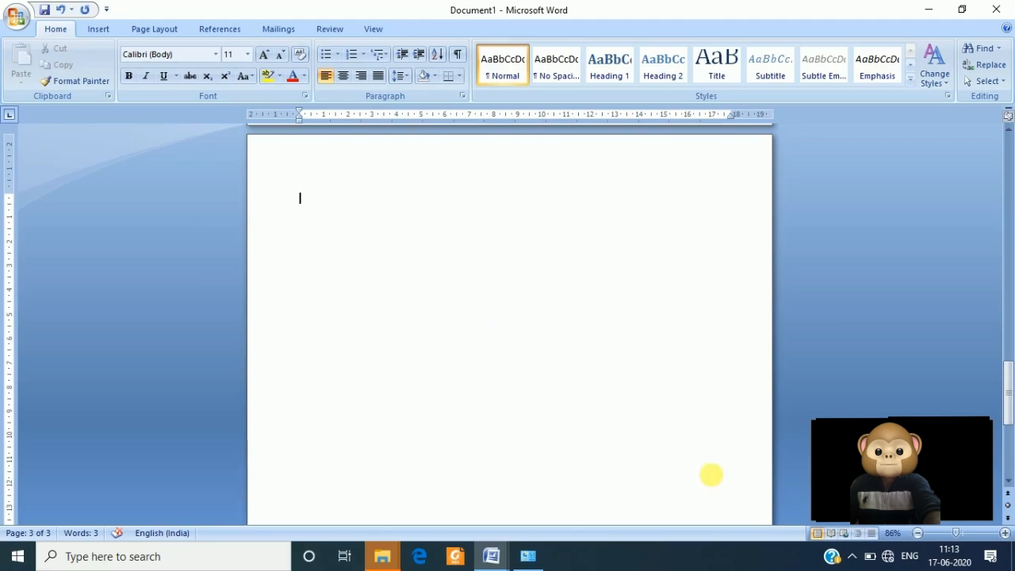
pyautogui.moveTo(957, 538); pyautogui.dragTo(964, 541)
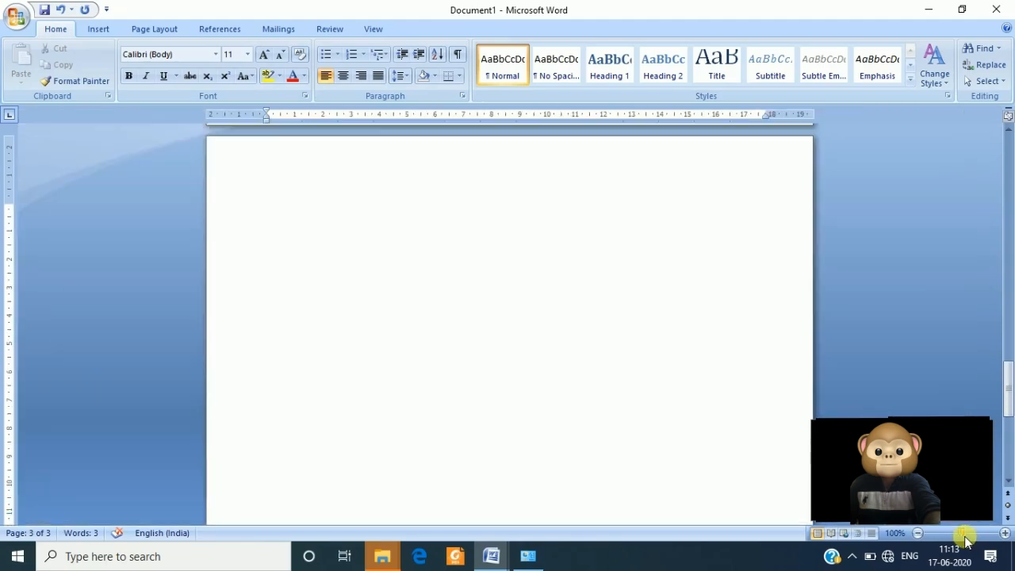
pyautogui.click(1004, 533)
pyautogui.click(1003, 533)
pyautogui.click(1003, 533)
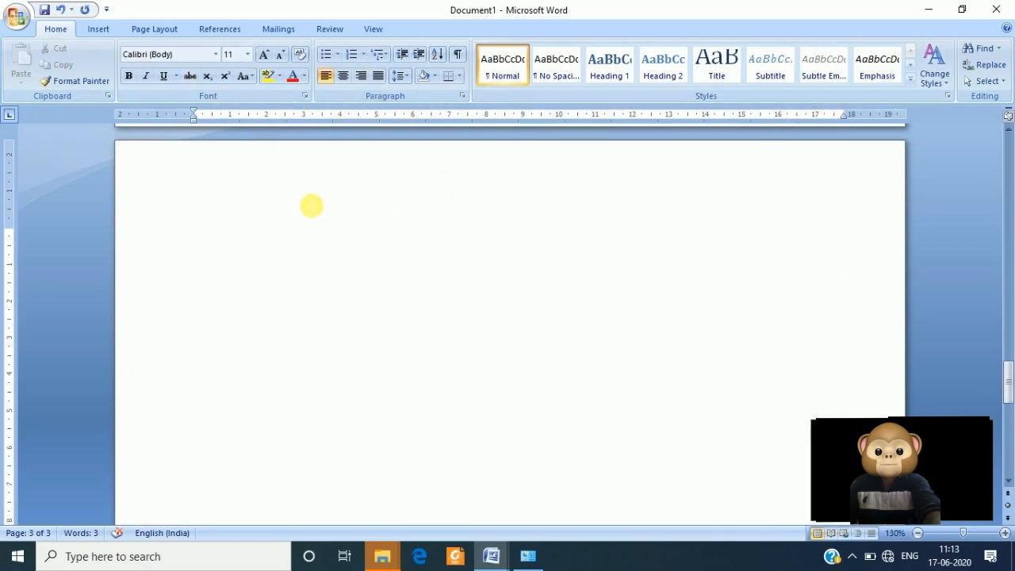
# Examine the command sets offered for Home, Insert, Page Layout, References, Mailings, Review and View, comparing Home with Insert at the end
pyautogui.click(77, 81)
pyautogui.click(190, 167)
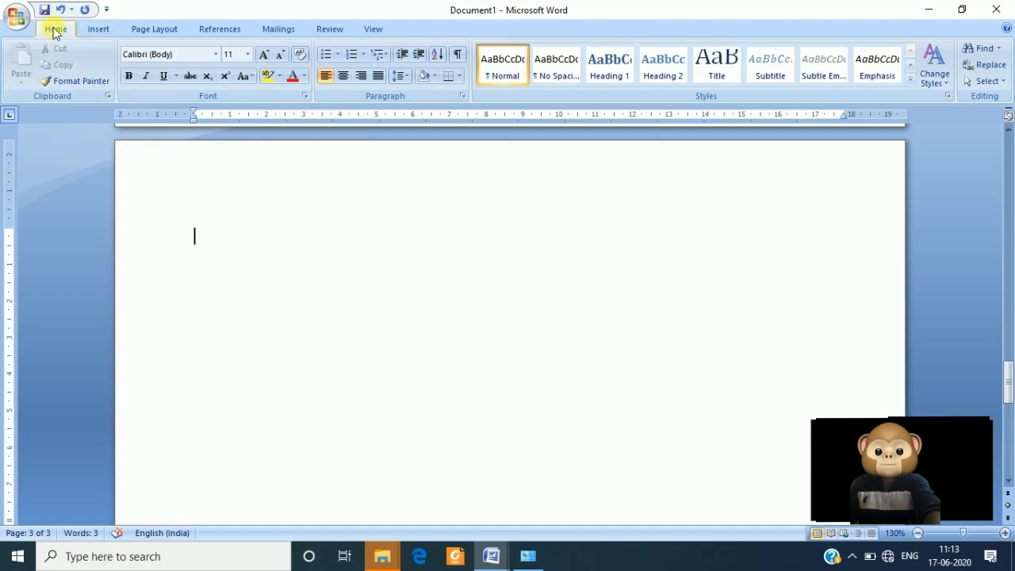
pyautogui.click(98, 30)
pyautogui.click(152, 32)
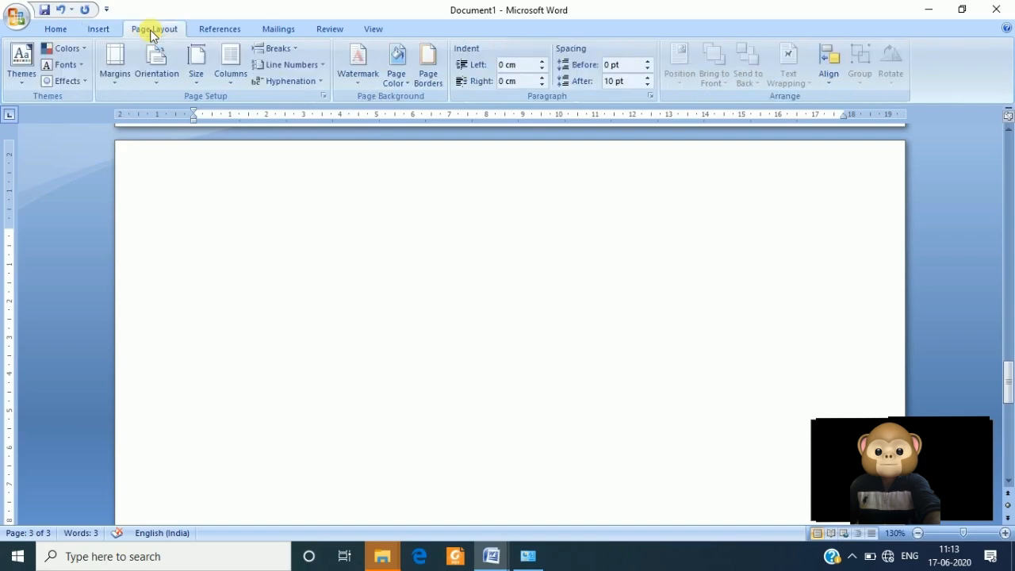
pyautogui.click(209, 32)
pyautogui.click(272, 32)
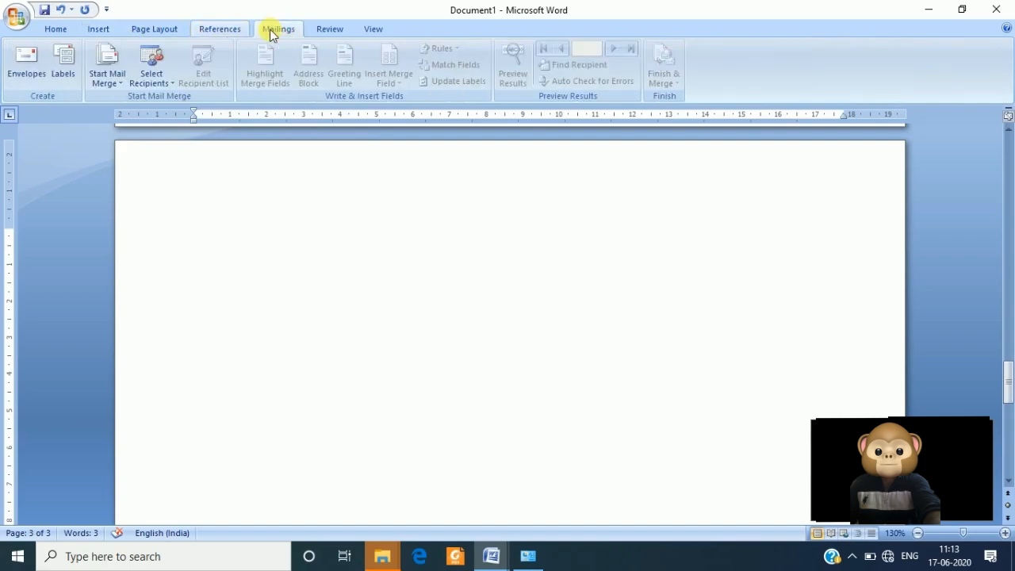
pyautogui.click(327, 33)
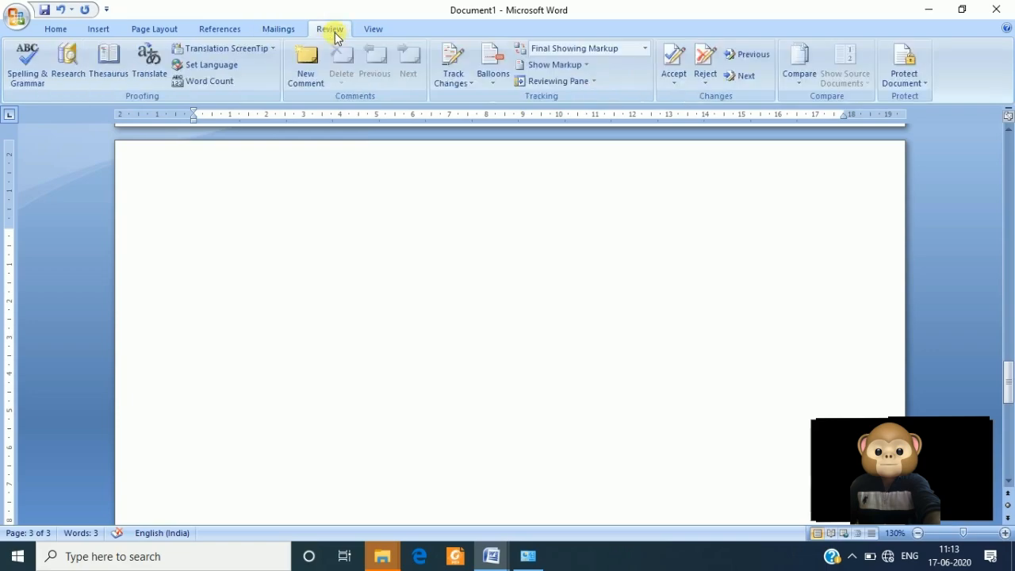
pyautogui.click(367, 38)
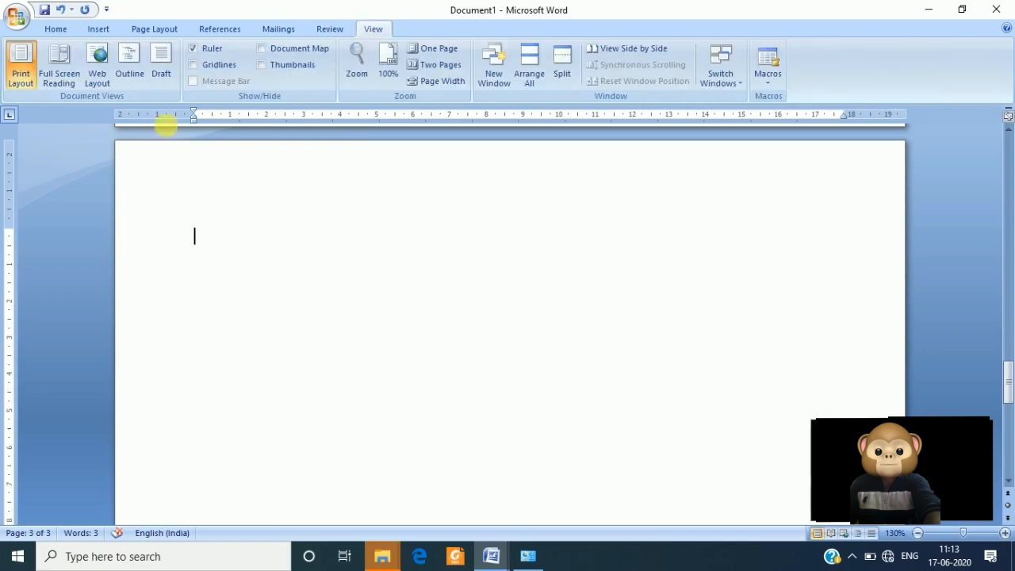
pyautogui.click(49, 32)
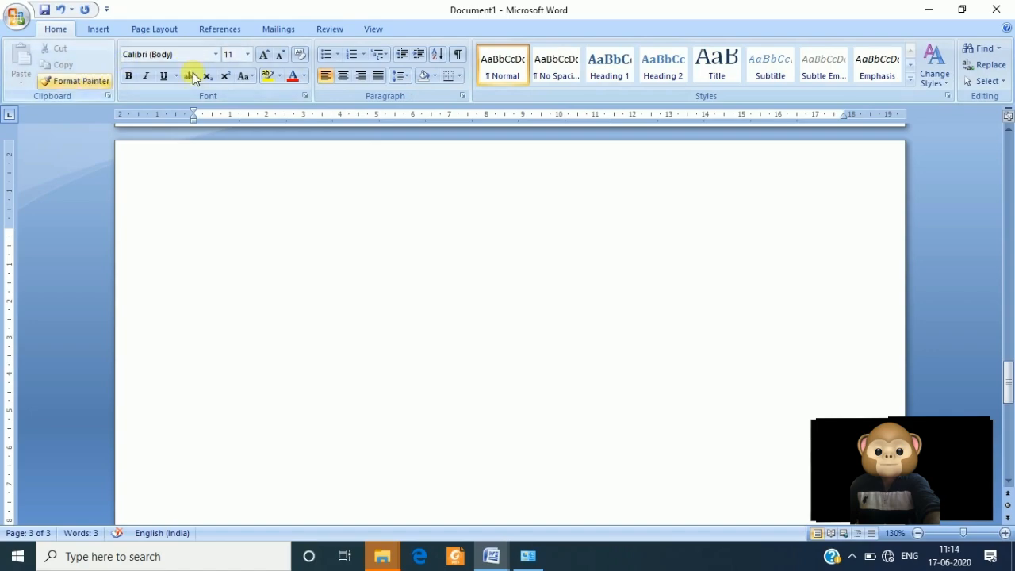
pyautogui.click(96, 30)
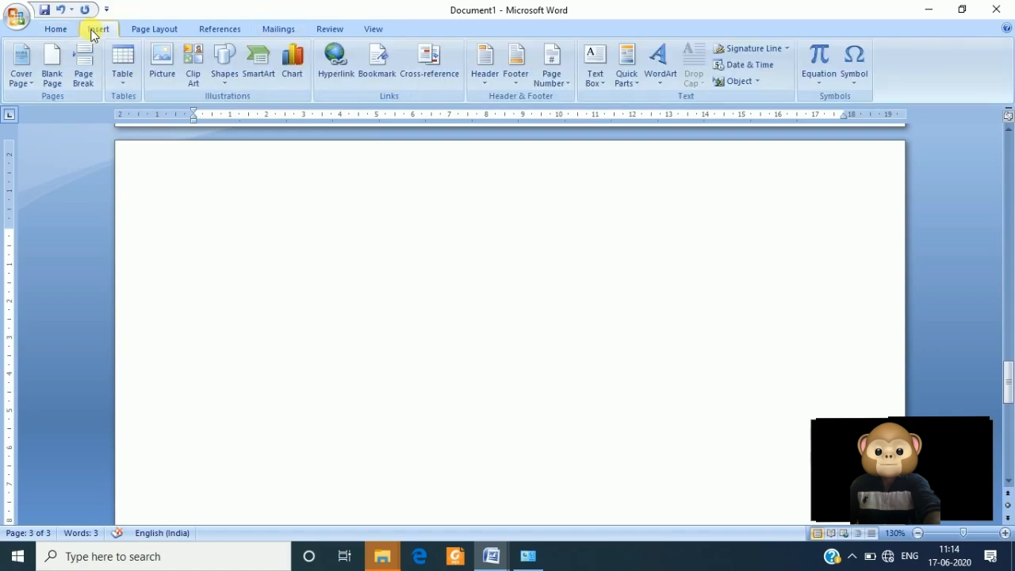
pyautogui.click(54, 30)
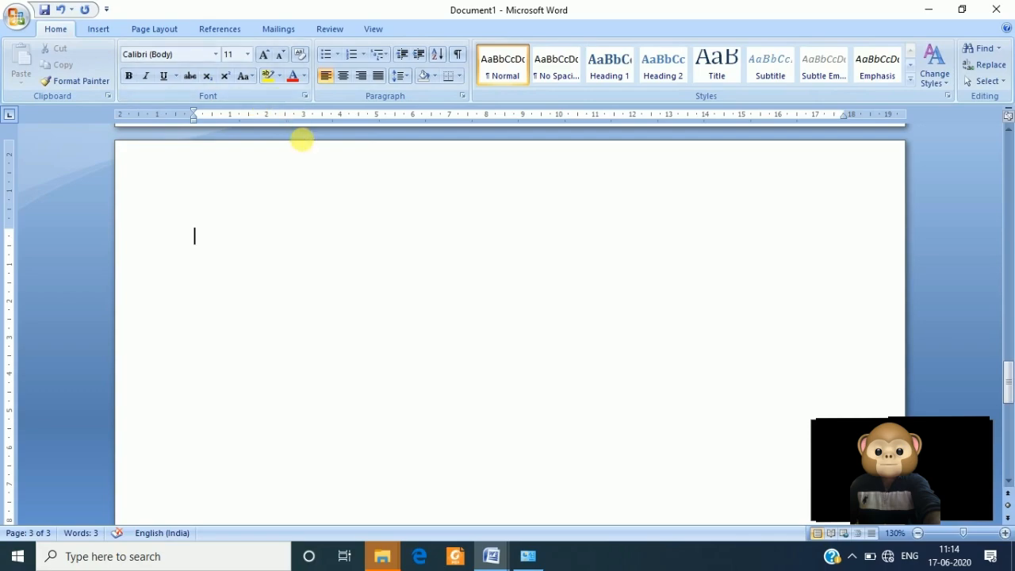
pyautogui.click(103, 34)
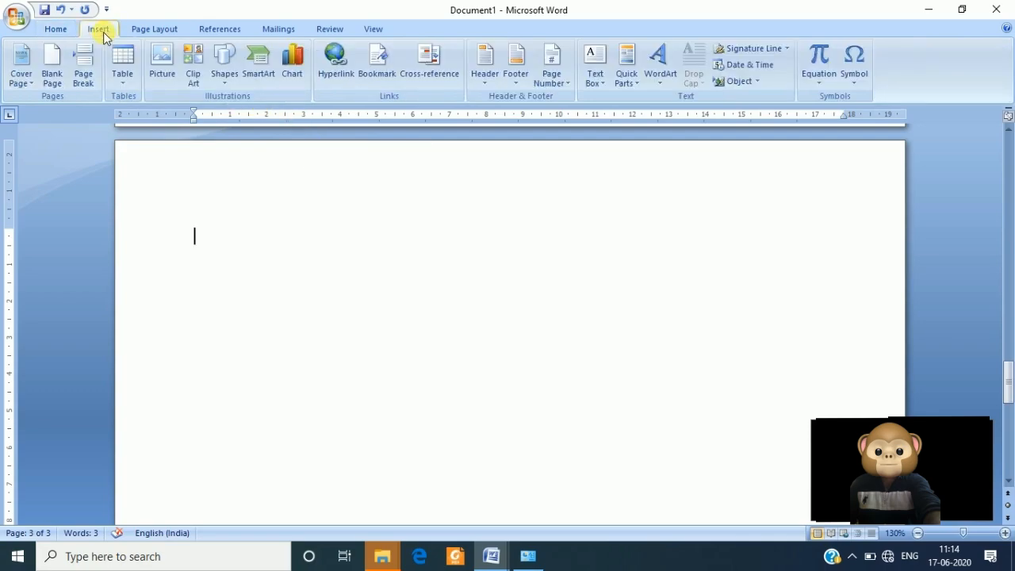
pyautogui.click(65, 34)
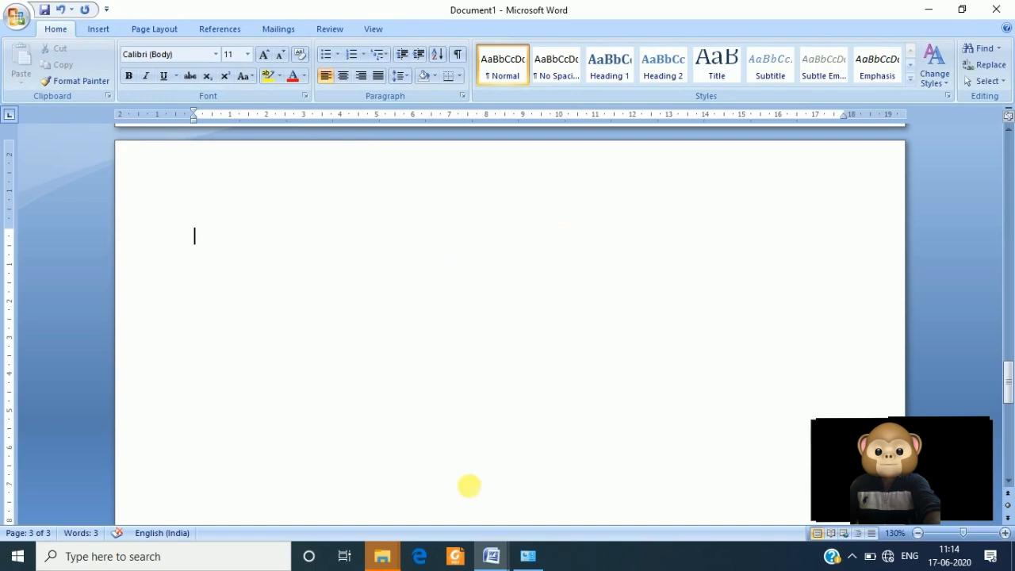
# Switch to COMPUTER BASICS L2.docx and read the Microsoft Word topics, highlighting "Creating the document", "Menu" and "Insert Text," in turn
pyautogui.click(491, 555)
pyautogui.click(460, 521)
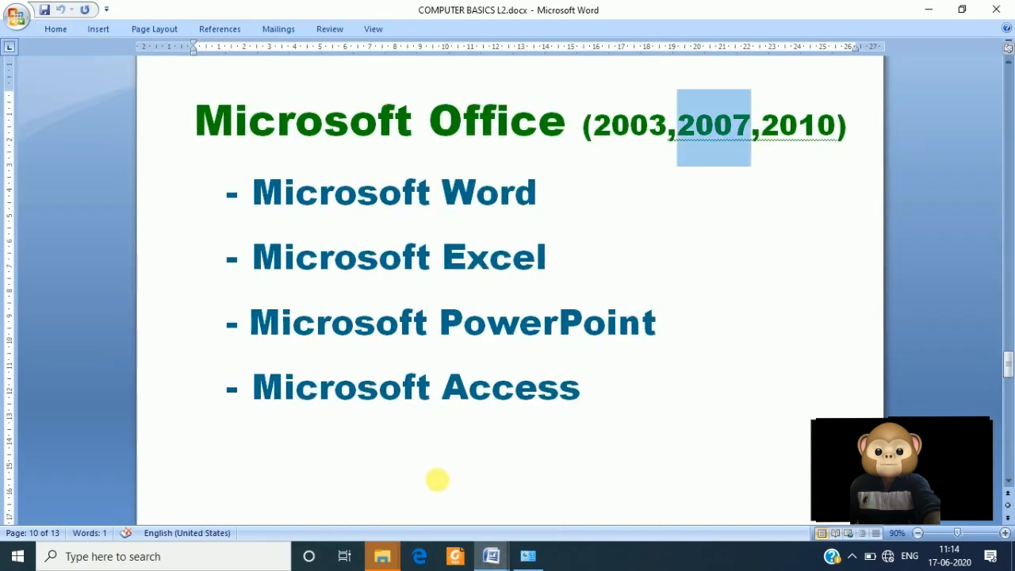
pyautogui.scroll(-6, 444, 389)
pyautogui.scroll(-2, 445, 394)
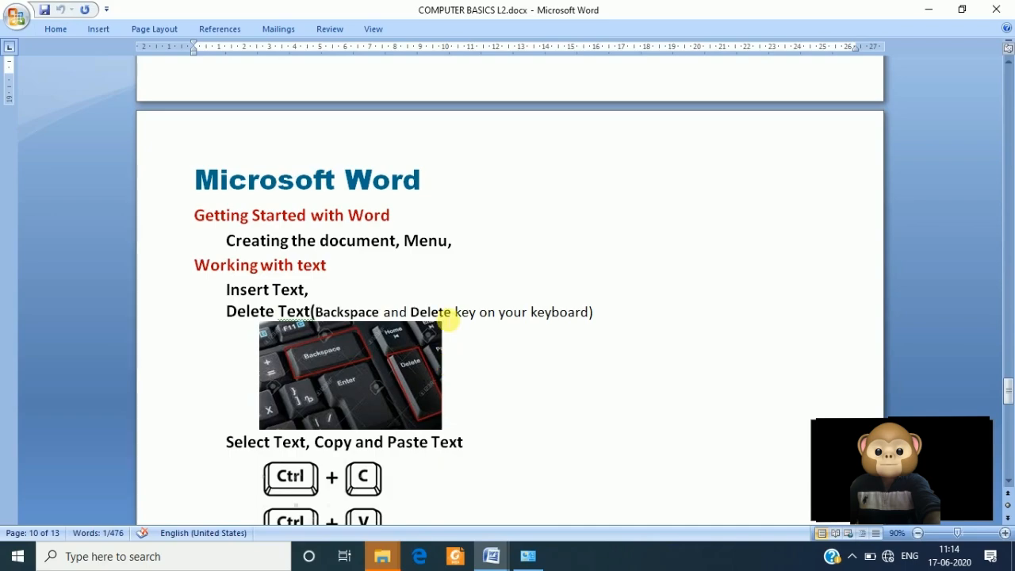
pyautogui.moveTo(227, 241); pyautogui.dragTo(367, 241)
pyautogui.click(394, 287)
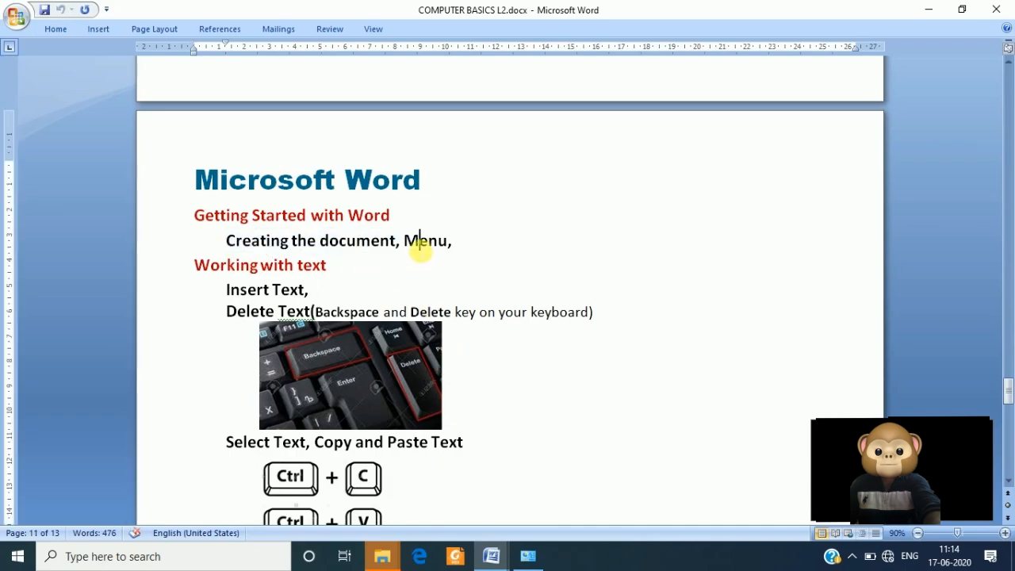
pyautogui.doubleClick(422, 242)
pyautogui.click(359, 289)
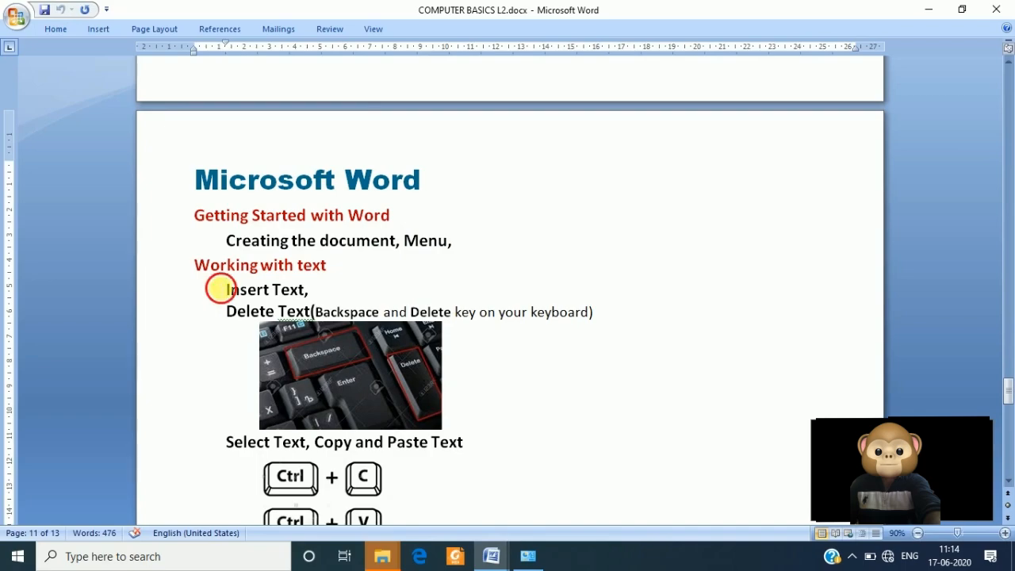
pyautogui.moveTo(218, 291); pyautogui.dragTo(323, 289)
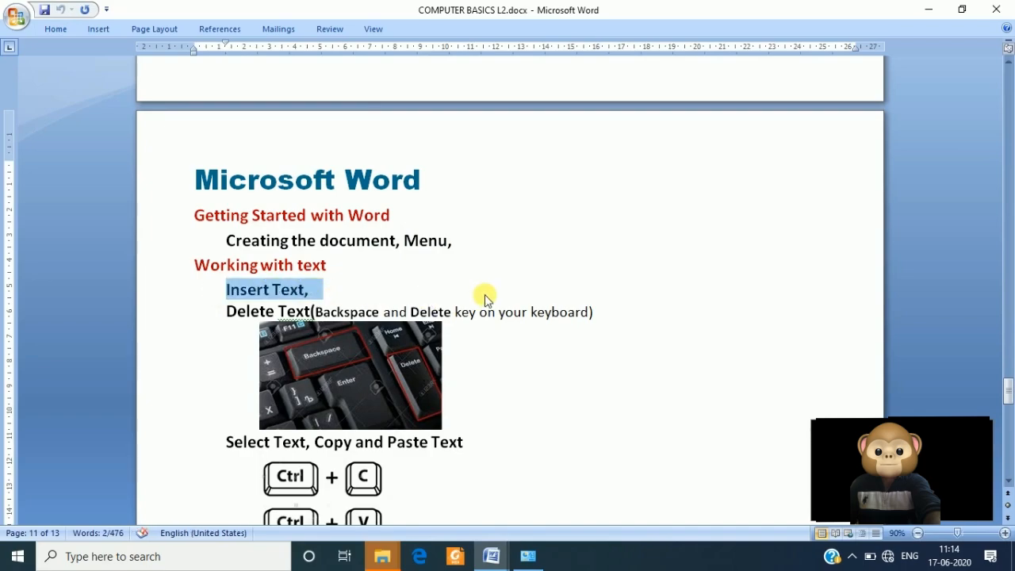
# Switch back to Document1 and check the page indicator with the cursor placed on page one and on page two
pyautogui.click(491, 556)
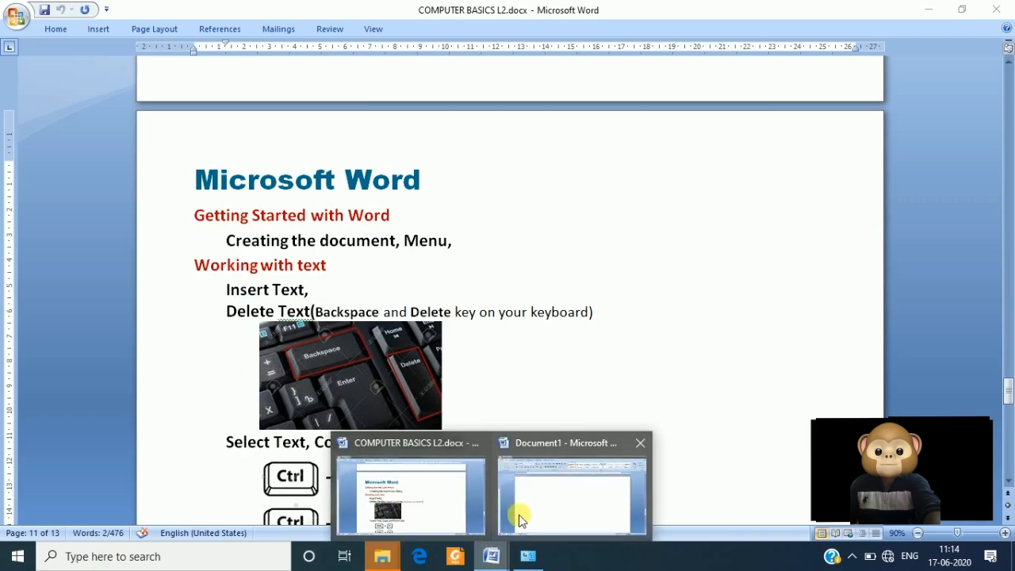
pyautogui.click(452, 506)
pyautogui.click(497, 554)
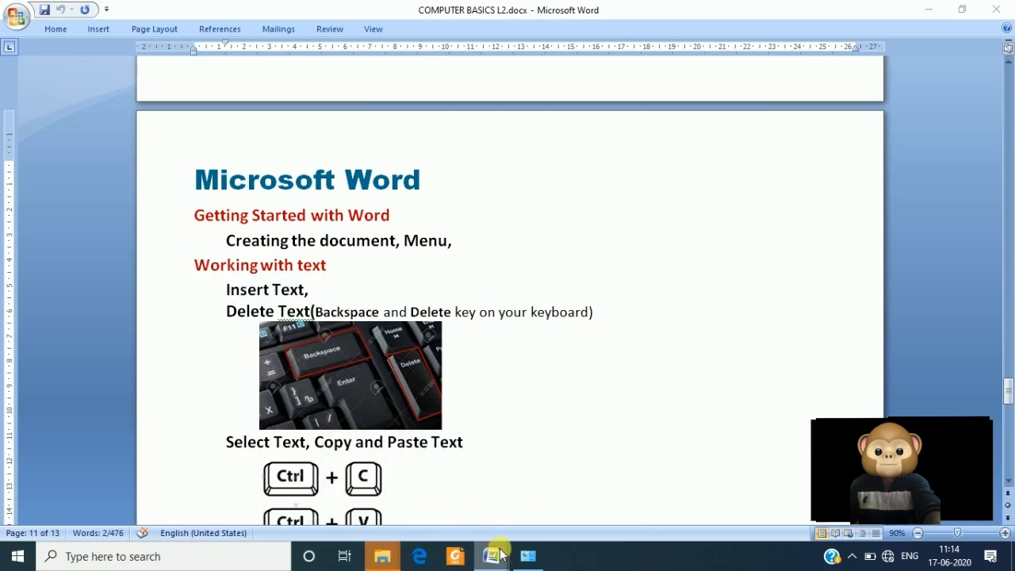
pyautogui.click(528, 518)
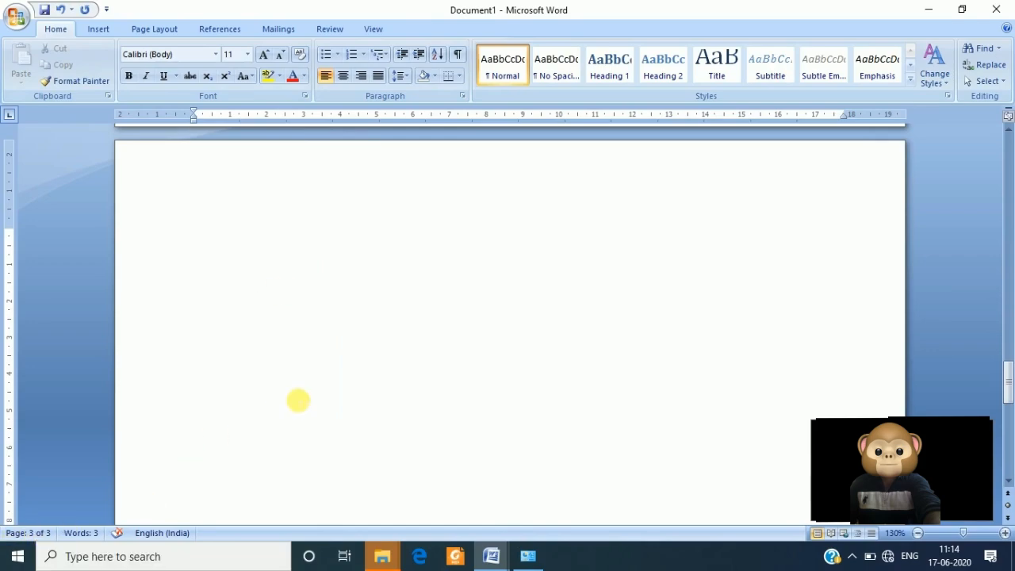
pyautogui.scroll(6, 304, 407)
pyautogui.scroll(10, 304, 407)
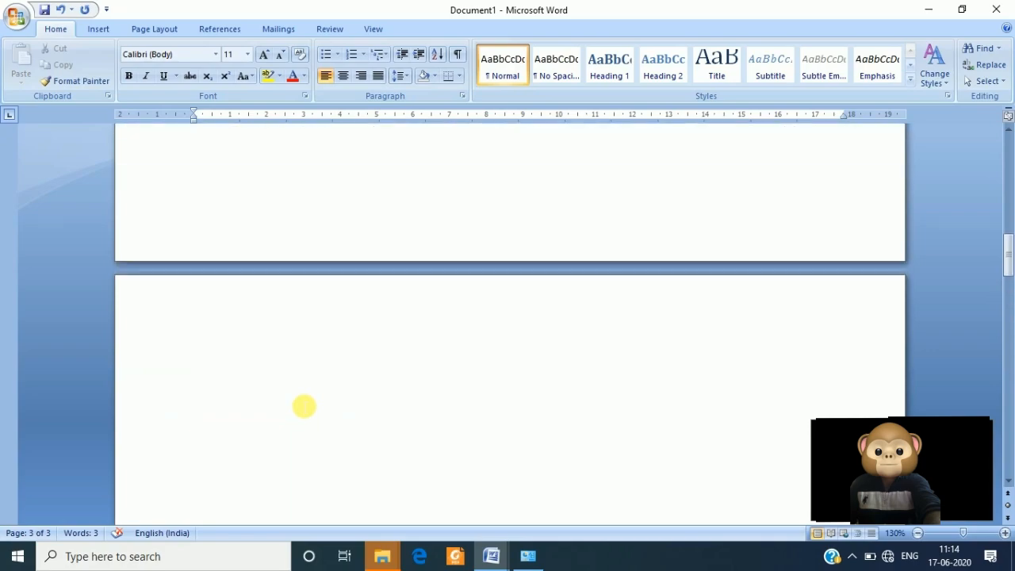
pyautogui.click(298, 400)
pyautogui.scroll(6, 292, 348)
pyautogui.click(291, 342)
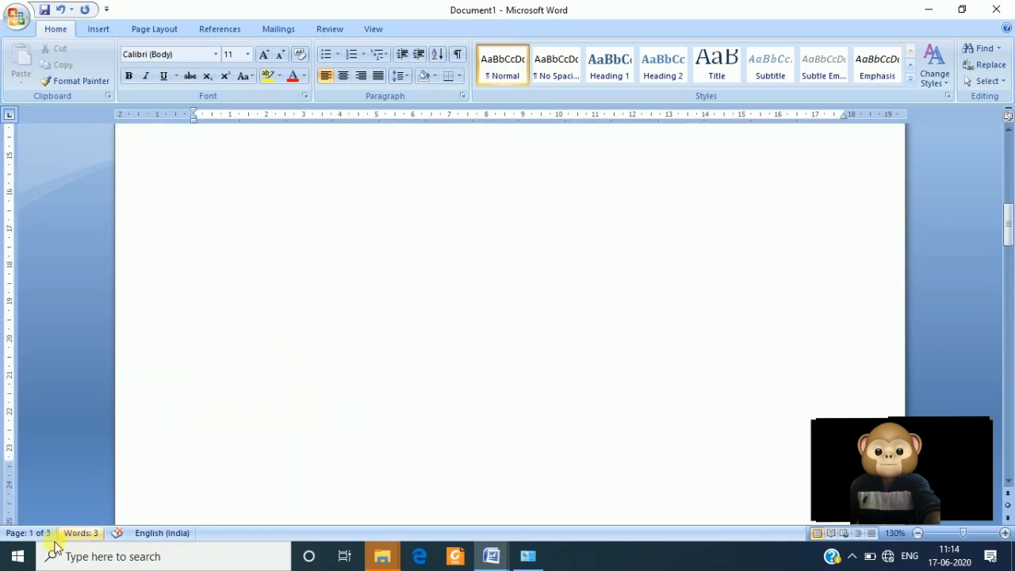
pyautogui.scroll(-10, 344, 401)
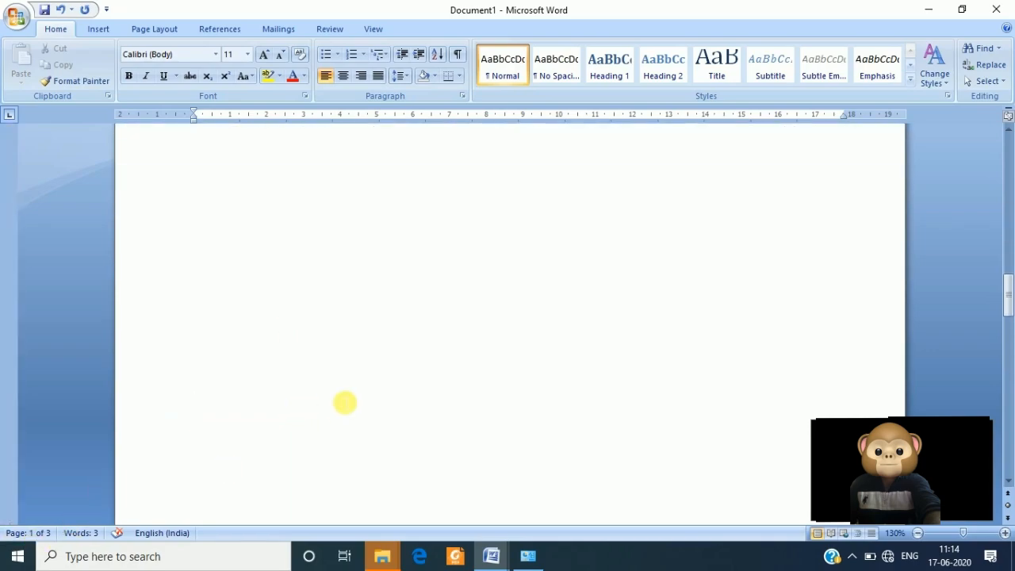
pyautogui.click(335, 394)
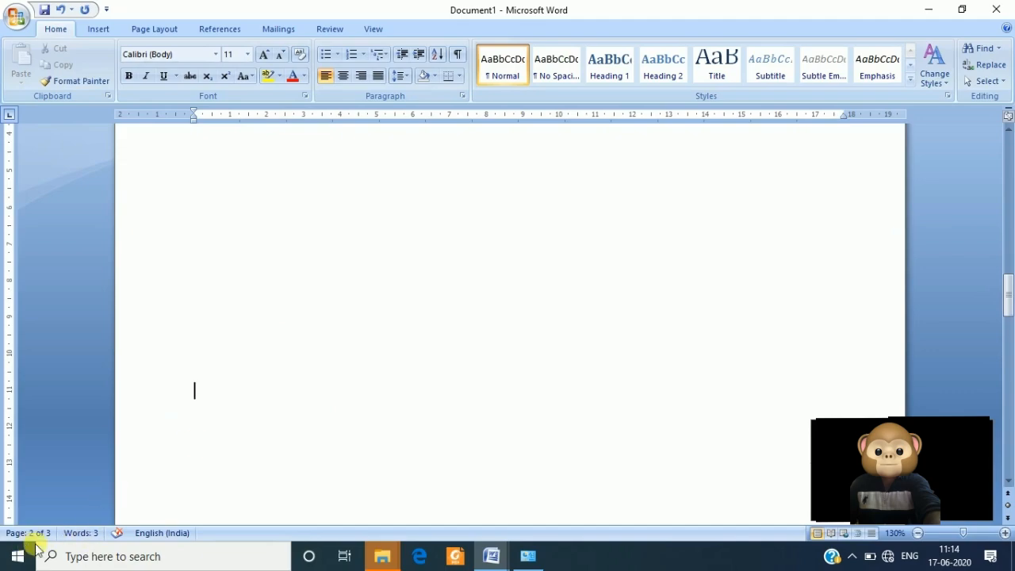
# Increase the font size to 24 on a blank line about midway down page one
pyautogui.scroll(-6, 406, 303)
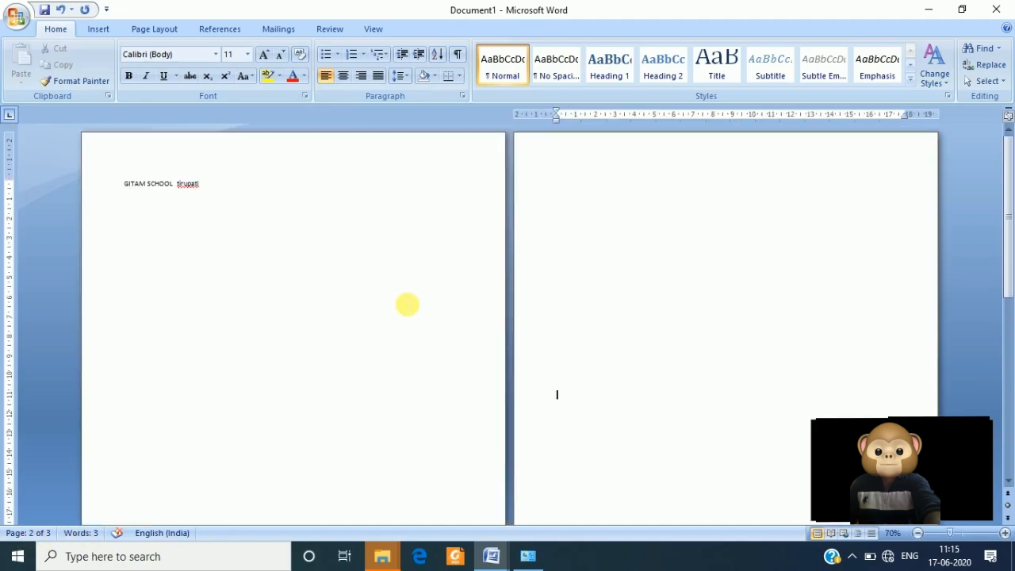
pyautogui.scroll(-2, 407, 304)
pyautogui.click(279, 313)
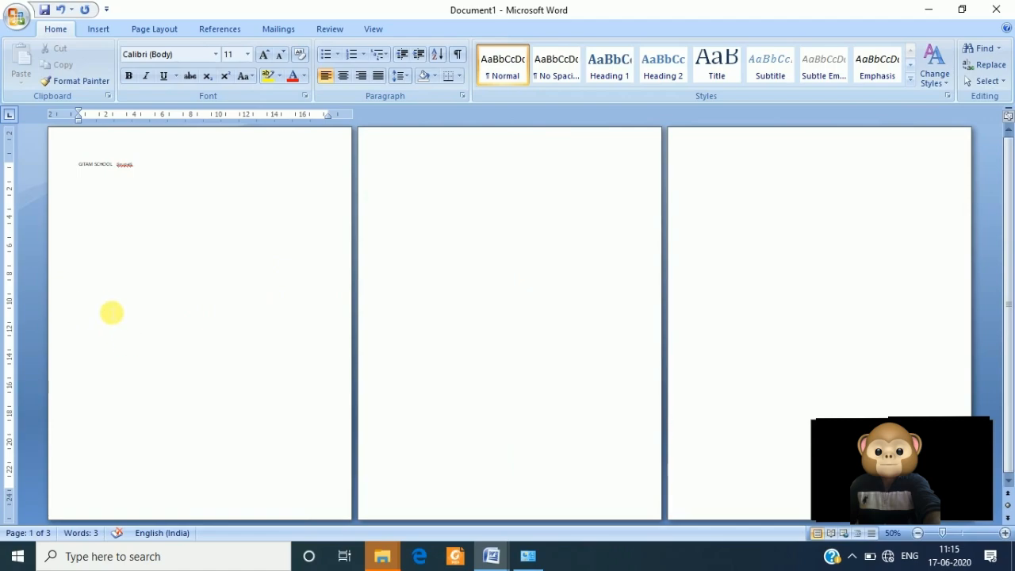
pyautogui.hotkey('ctrl', 'shift', '.')
pyautogui.hotkey('ctrl', 'shift', '.')
pyautogui.hotkey('ctrl', 'shift', '.')
pyautogui.hotkey('ctrl', 'shift', '.')
pyautogui.hotkey('ctrl', 'shift', '.')
pyautogui.hotkey('ctrl', 'shift', '.')
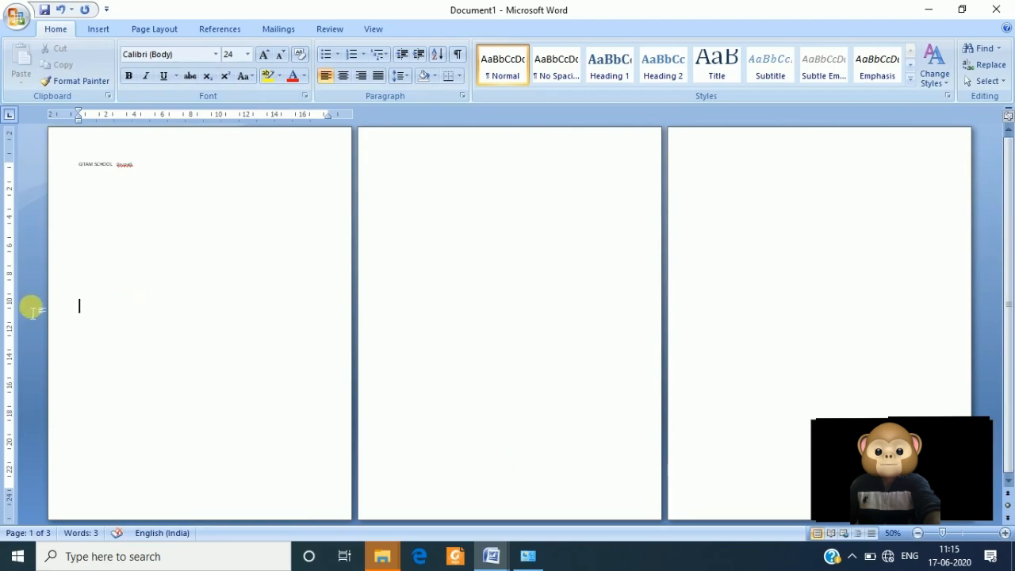
# Place the cursor on pages one, two and three in varying order to check the current page indicator
pyautogui.click(480, 317)
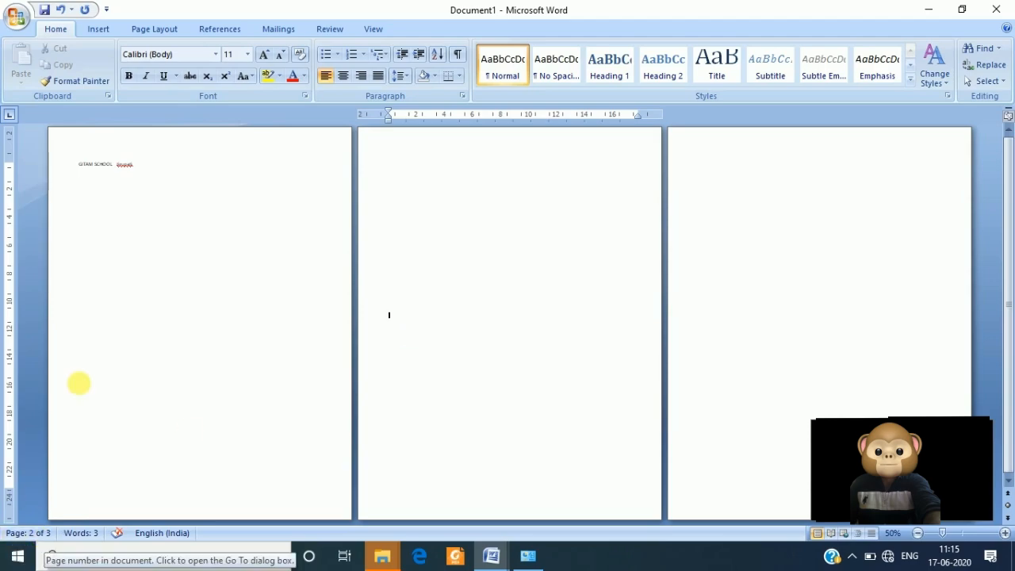
pyautogui.click(79, 350)
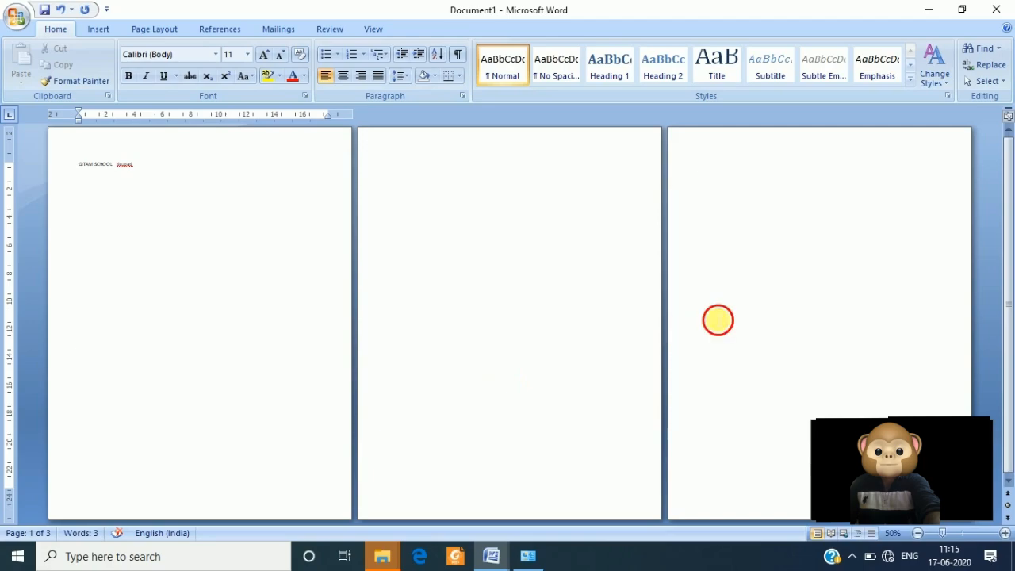
pyautogui.click(712, 314)
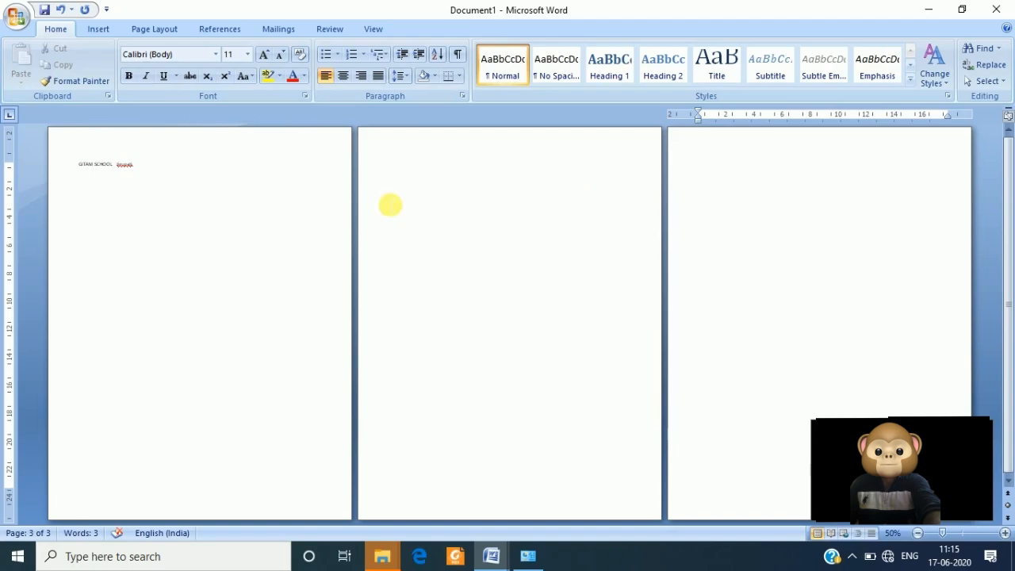
pyautogui.click(212, 434)
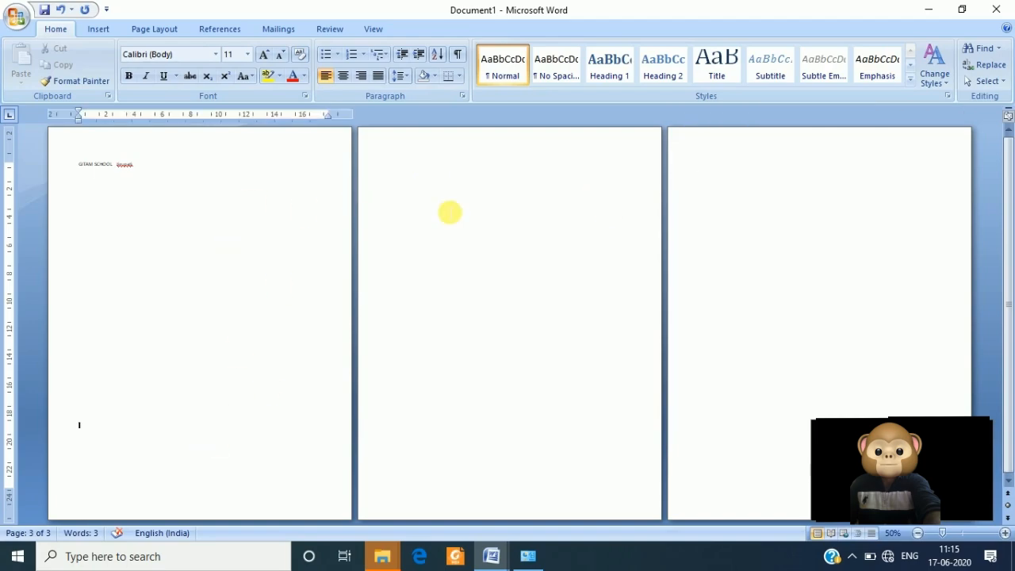
pyautogui.moveTo(698, 224); pyautogui.dragTo(458, 188)
pyautogui.click(701, 198)
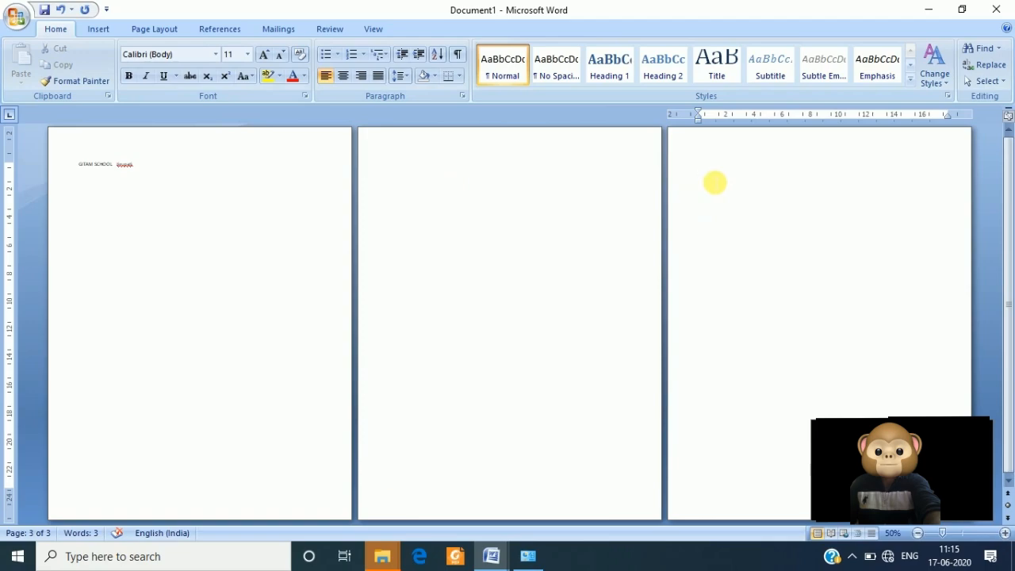
# Delete the blank third page of Document1
pyautogui.press('BackSpace')
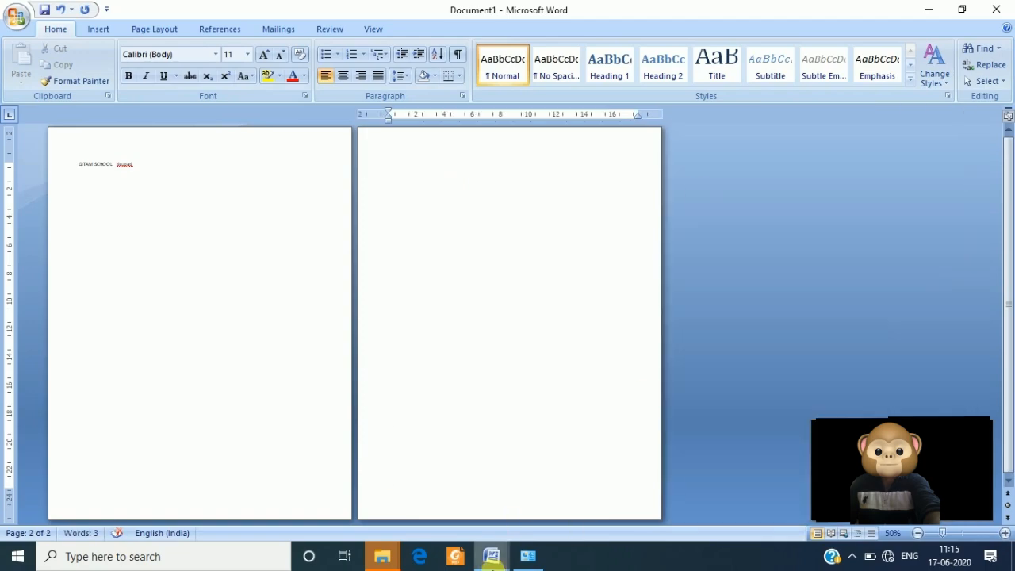
# Switch to COMPUTER BASICS L2.docx and read the Delete Text topic about the Backspace and Delete keys
pyautogui.moveTo(490, 555)
pyautogui.click(420, 513)
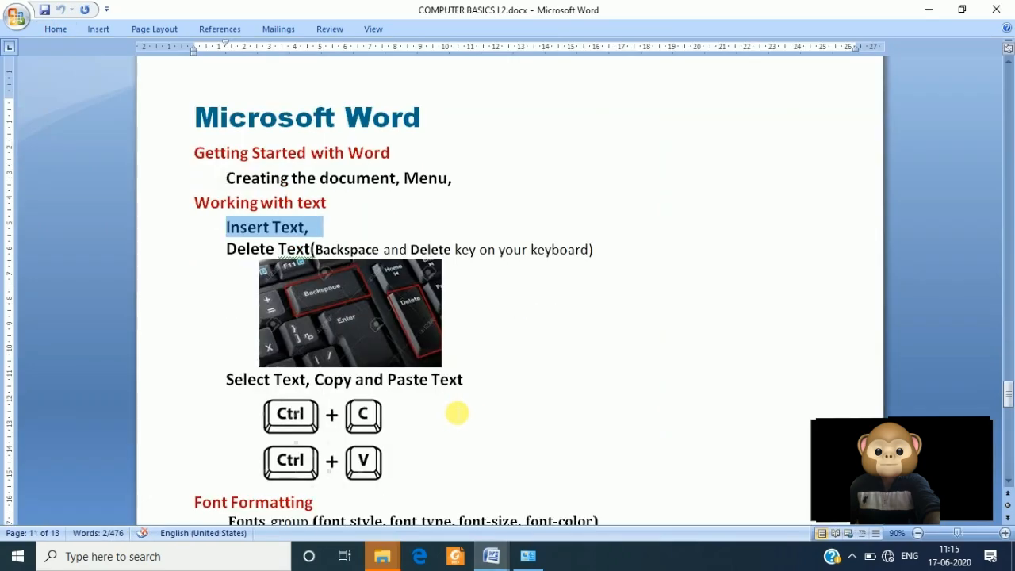
pyautogui.scroll(-2, 455, 412)
pyautogui.click(488, 308)
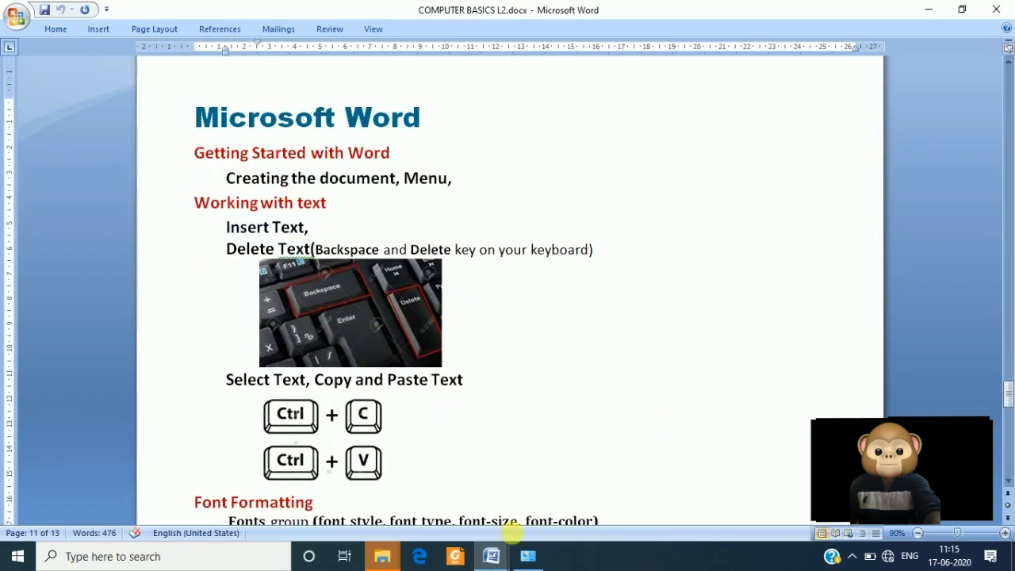
# Switch back to Document1 and delete the blank lines that make up page two
pyautogui.click(491, 558)
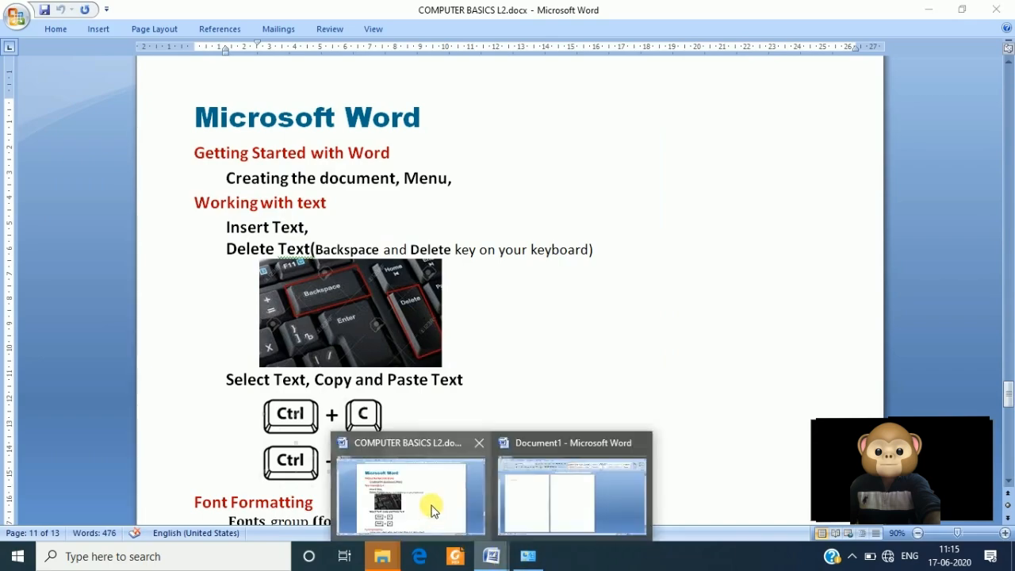
pyautogui.click(434, 510)
pyautogui.click(491, 559)
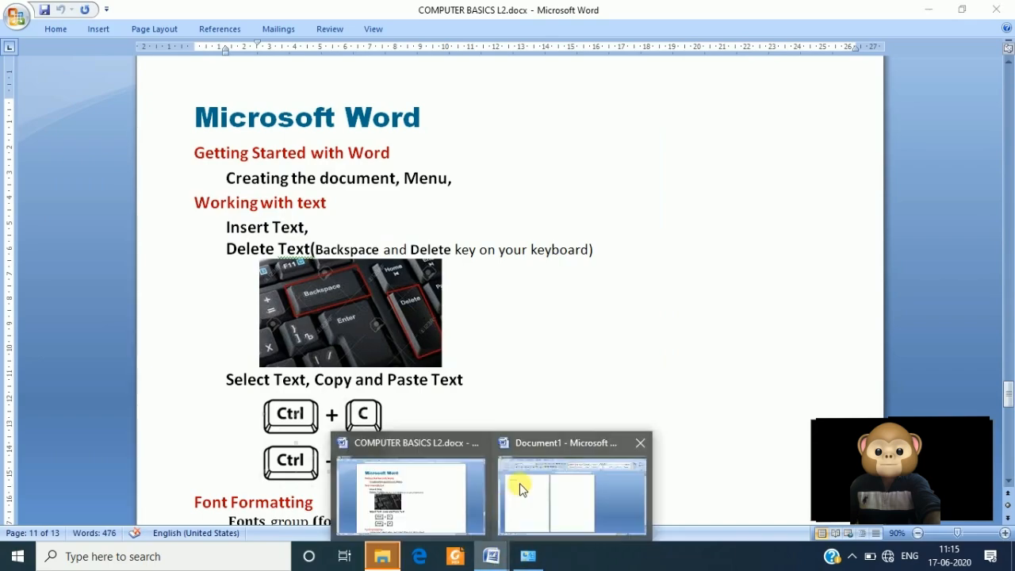
pyautogui.click(516, 483)
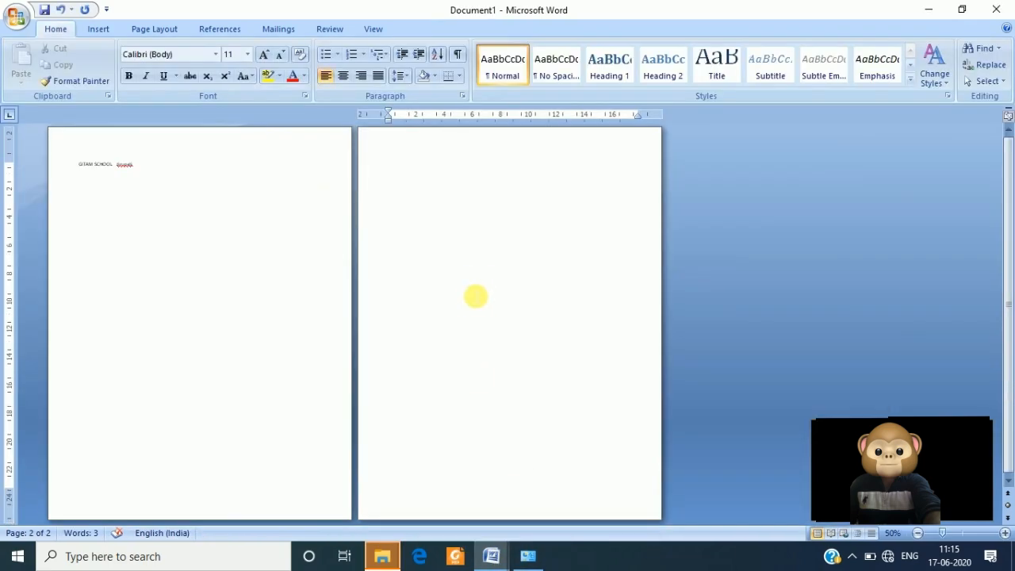
pyautogui.moveTo(437, 458); pyautogui.dragTo(372, 225)
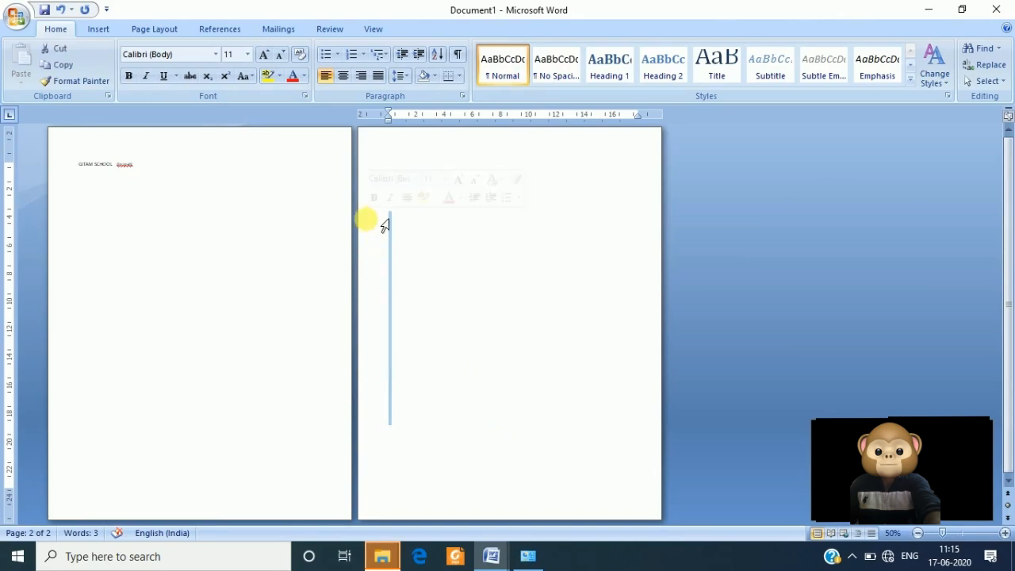
pyautogui.press('BackSpace')
pyautogui.press('BackSpace')
pyautogui.press('BackSpace')
pyautogui.press('BackSpace')
pyautogui.press('BackSpace')
pyautogui.press('BackSpace')
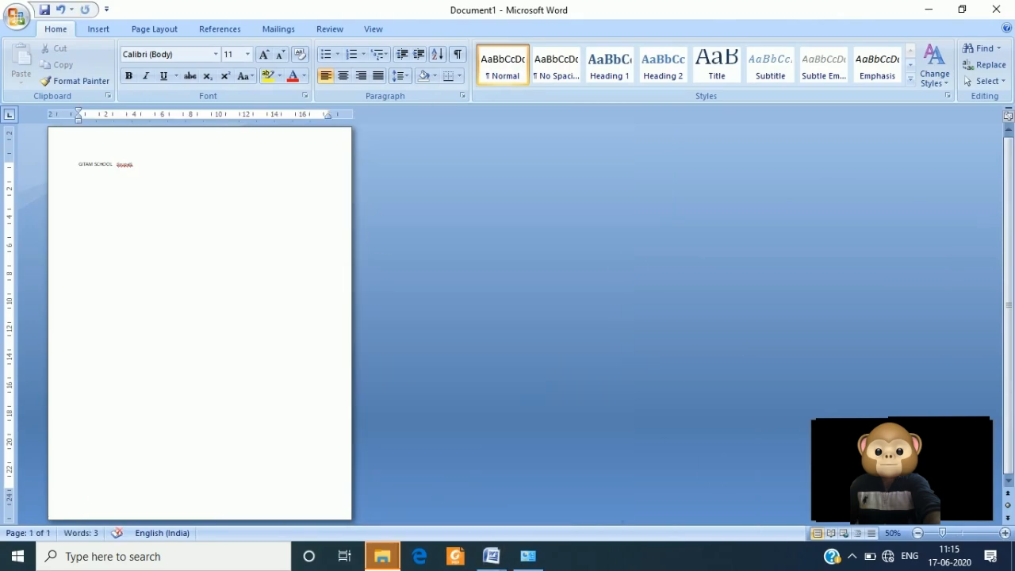
# Delete all the blank lines below the "GITAM SCHOOL tirupati" text on page one
pyautogui.moveTo(939, 533); pyautogui.dragTo(959, 538)
pyautogui.click(1004, 533)
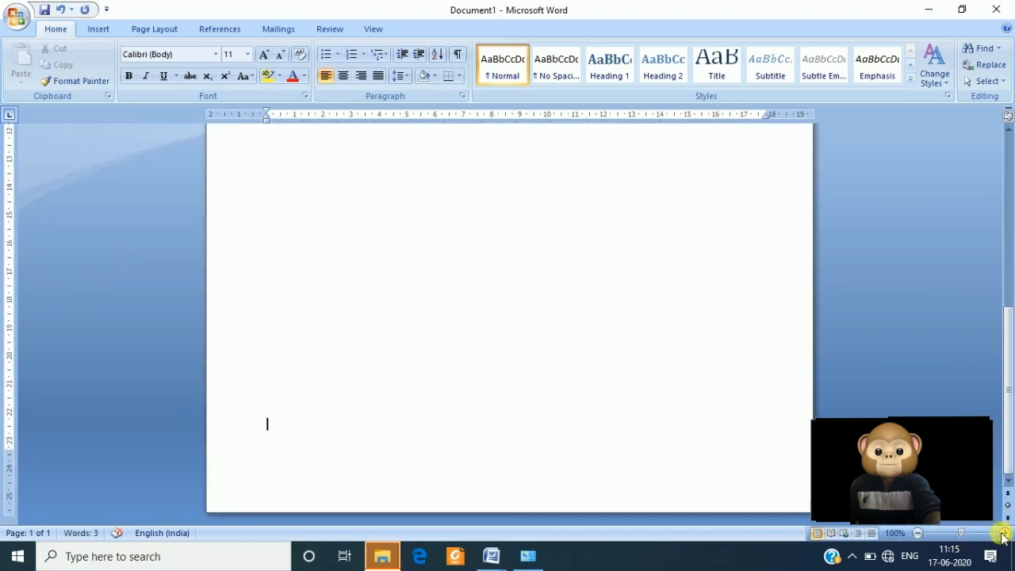
pyautogui.scroll(6, 586, 420)
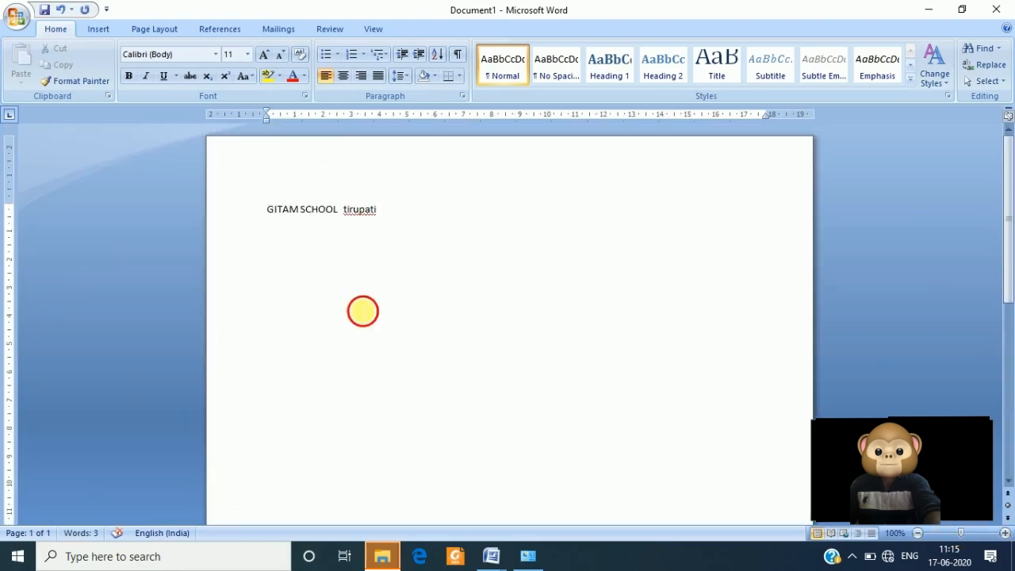
pyautogui.moveTo(291, 247); pyautogui.dragTo(366, 546)
pyautogui.press('Delete')
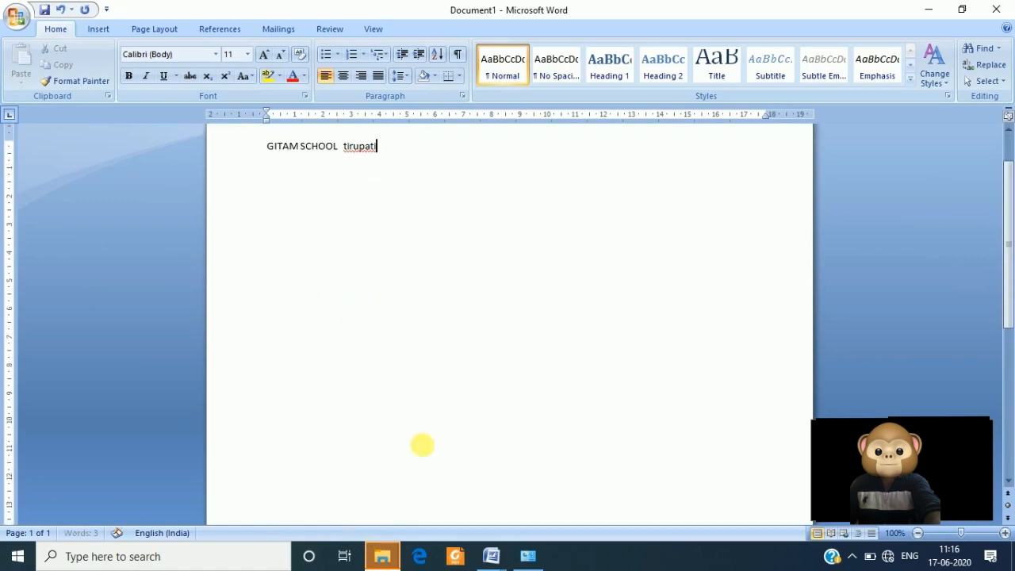
pyautogui.scroll(2, 415, 303)
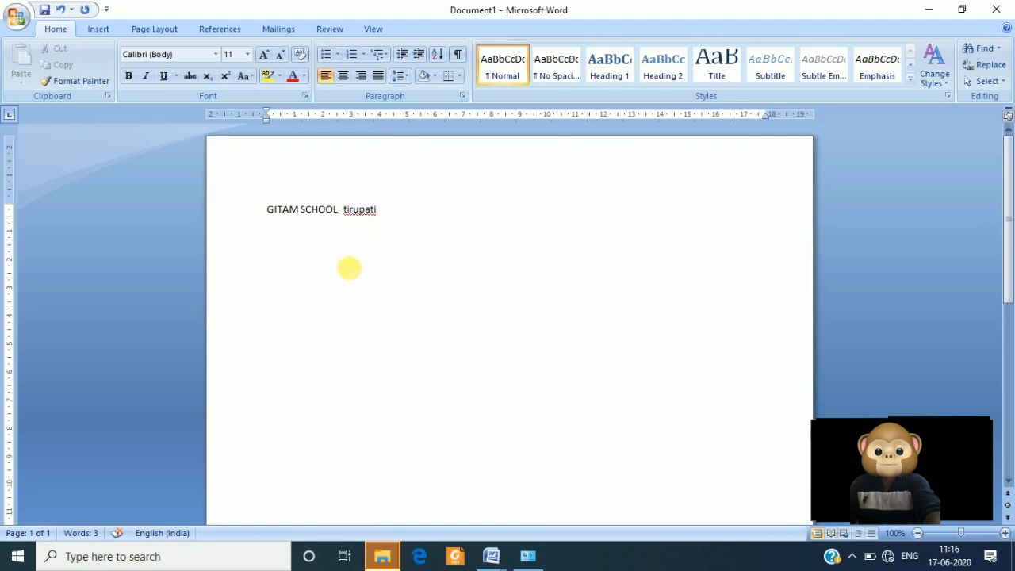
# Add the words "show home" after "tirupati" at the end of the text line
pyautogui.click(413, 228)
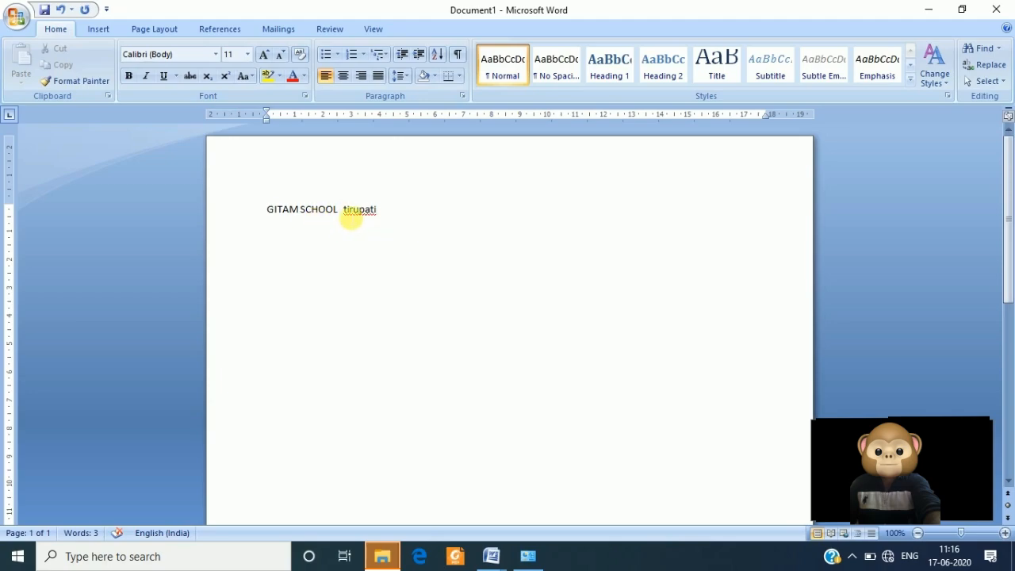
pyautogui.doubleClick(356, 214)
pyautogui.click(357, 215)
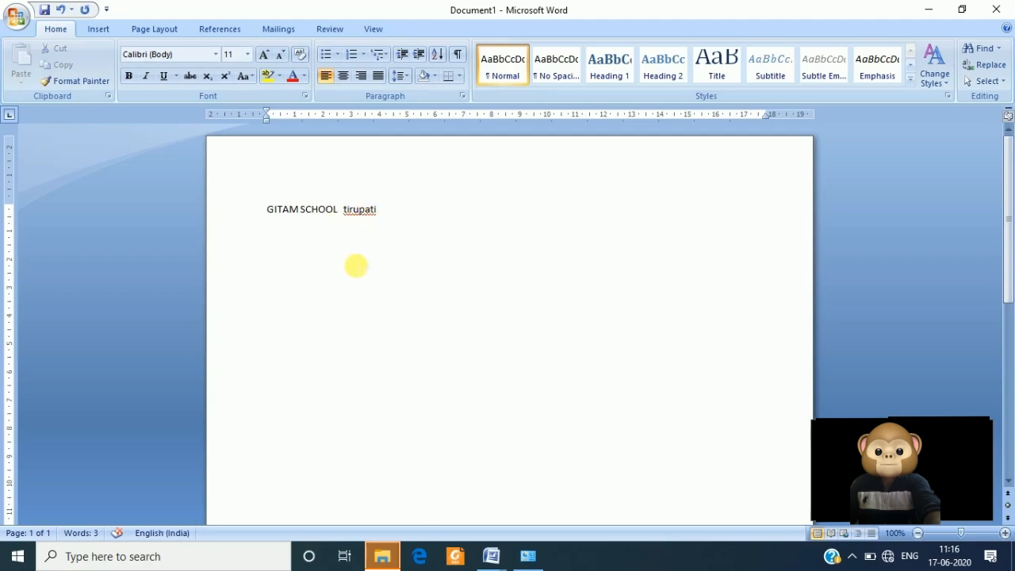
pyautogui.keyDown('ctrl'); pyautogui.scroll(4, 356, 266); pyautogui.keyUp('ctrl')
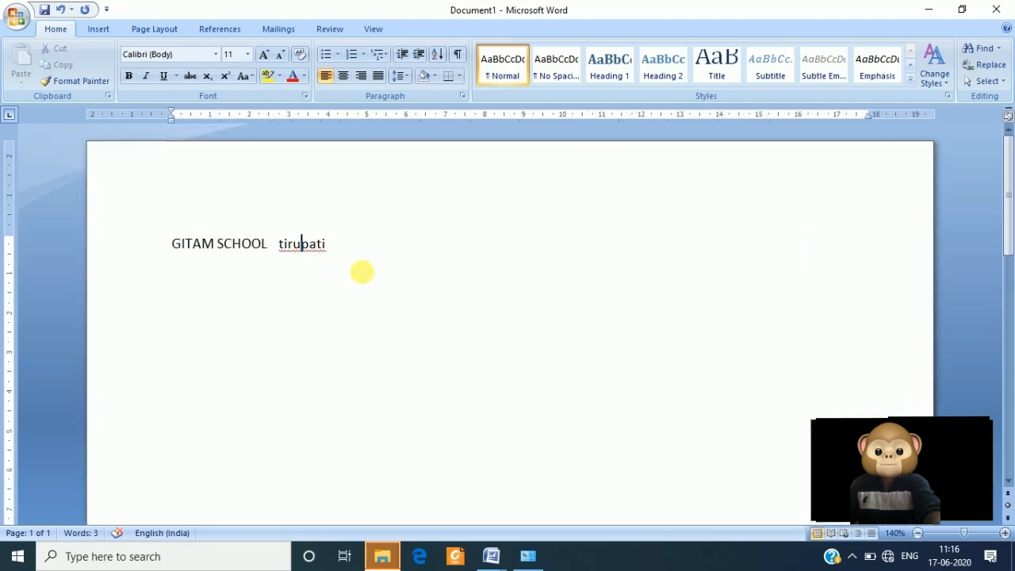
pyautogui.keyDown('ctrl'); pyautogui.scroll(1, 323, 274); pyautogui.keyUp('ctrl')
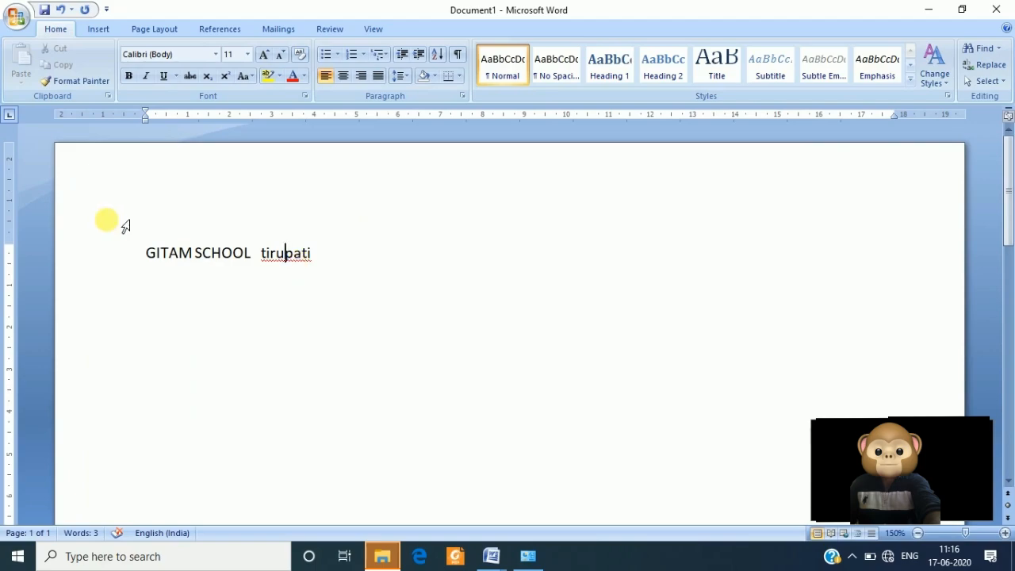
pyautogui.click(346, 266)
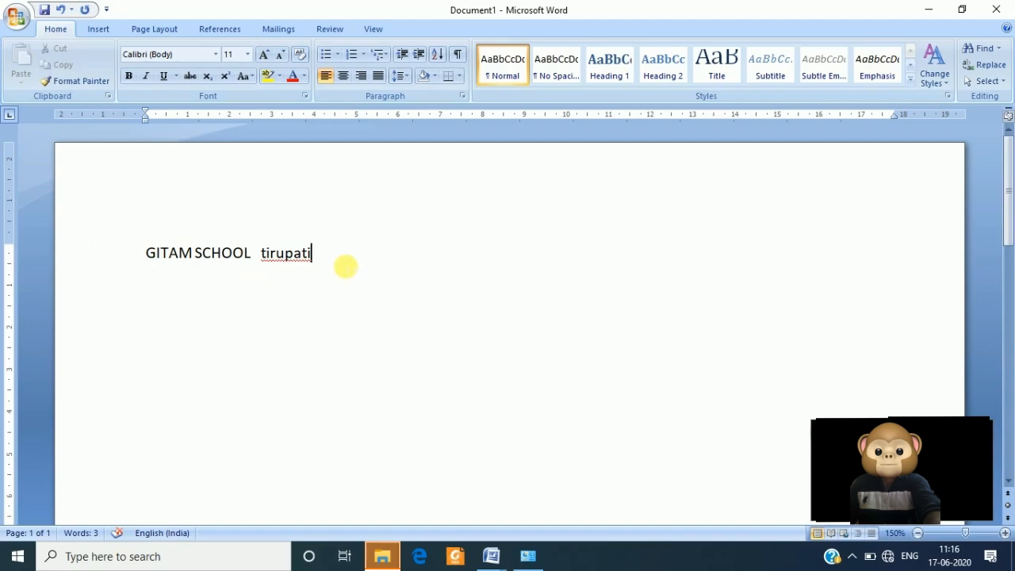
pyautogui.write('show')
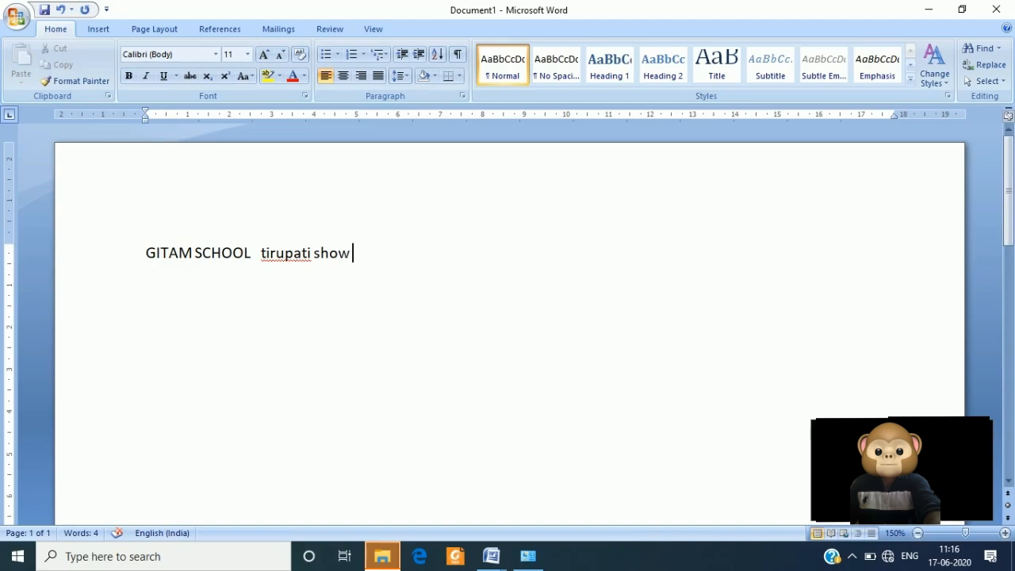
pyautogui.write('home')
# Enter a person's first name after "home", erase it, and enter a different first name in its place
pyautogui.write(' raja')
pyautogui.press('BackSpace')
pyautogui.press('BackSpace')
pyautogui.press('BackSpace')
pyautogui.press('BackSpace')
pyautogui.write('kiran')
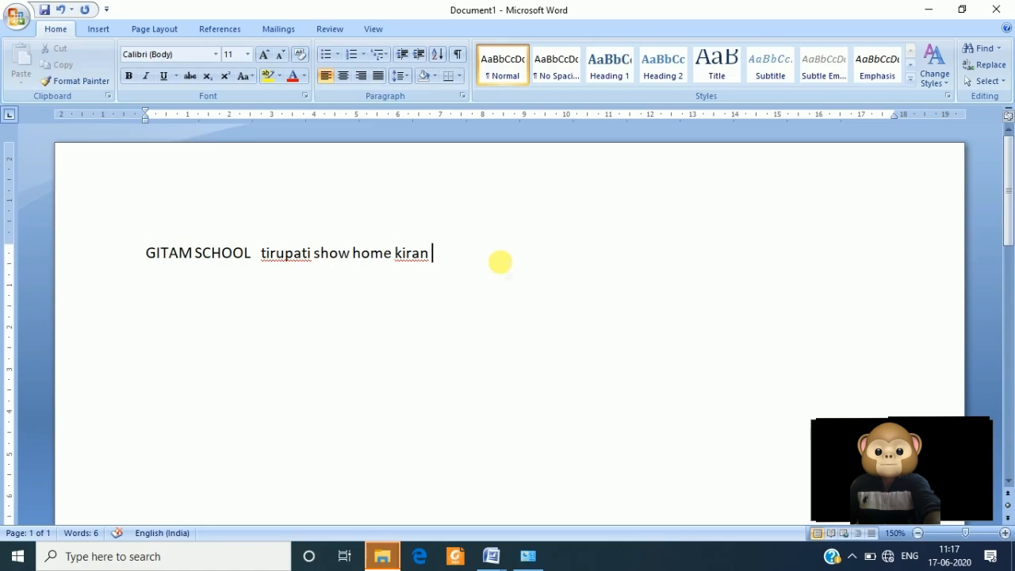
# Add "show" after the name and retype its last two letters until the word is misspelled as "shwo"
pyautogui.write('show')
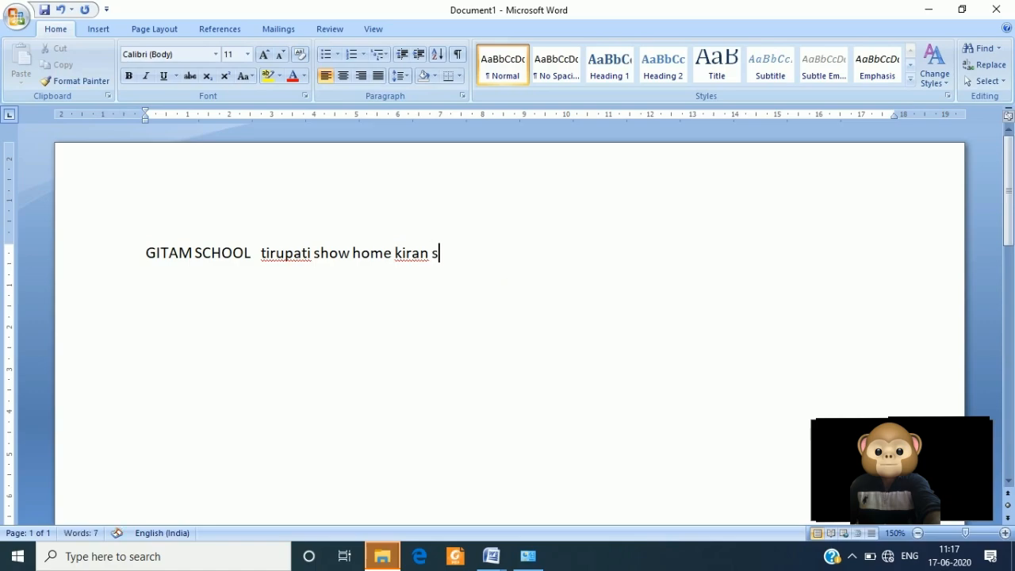
pyautogui.press('BackSpace')
pyautogui.press('BackSpace')
pyautogui.write('wo')
pyautogui.press('BackSpace')
pyautogui.press('BackSpace')
pyautogui.write('ow')
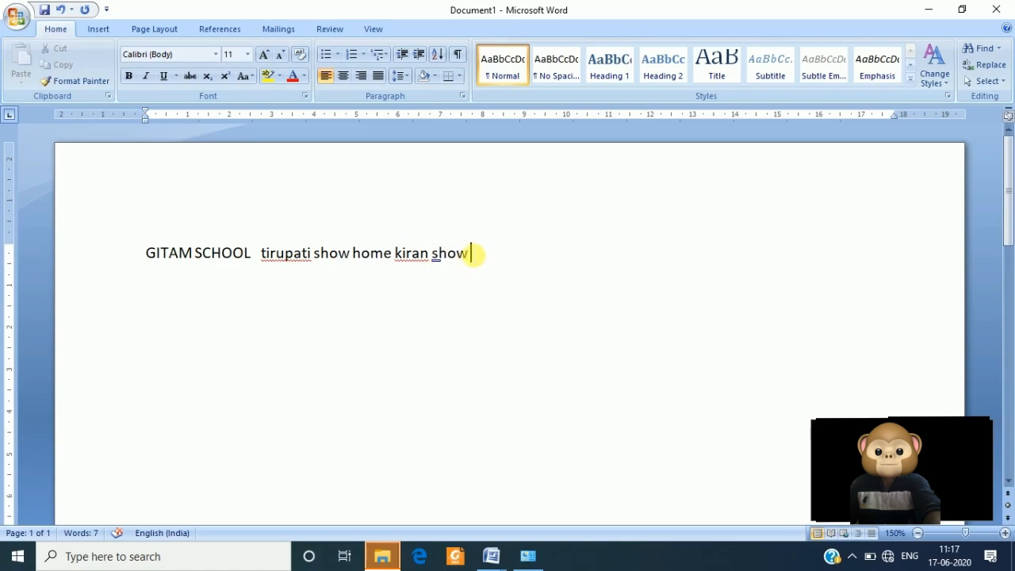
pyautogui.press('BackSpace')
pyautogui.press('BackSpace')
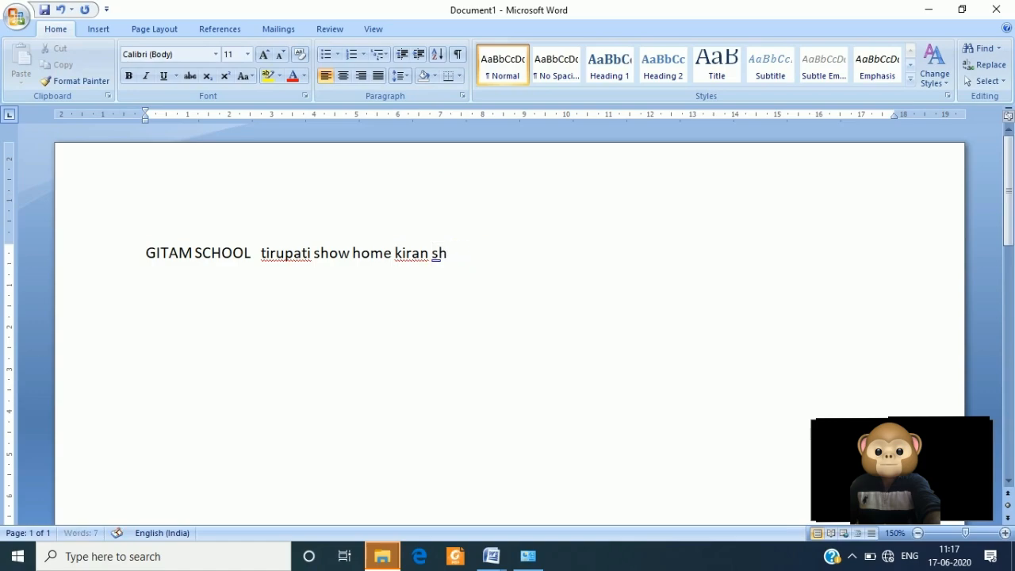
pyautogui.write('wo')
pyautogui.click(450, 262)
pyautogui.click(448, 254)
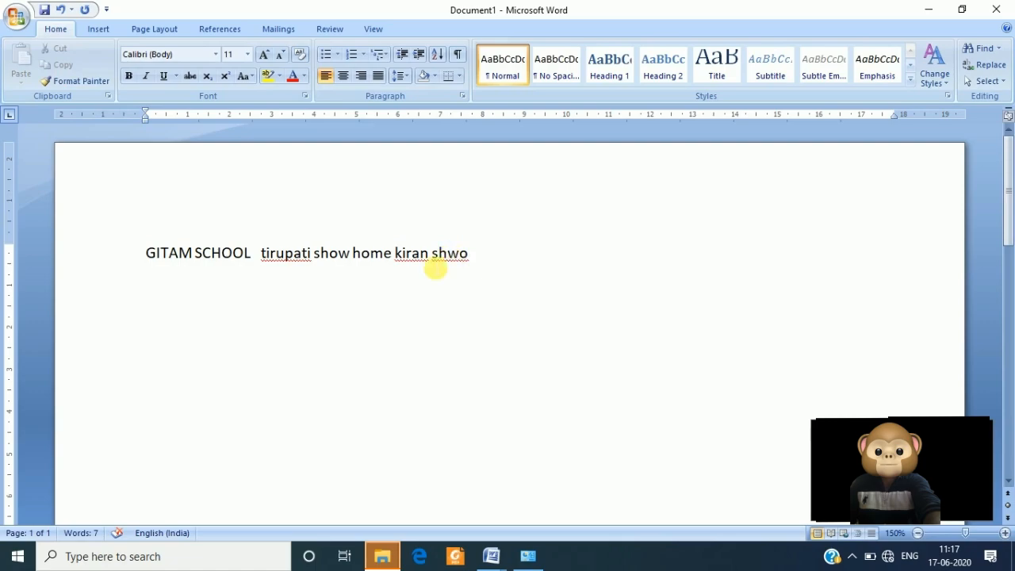
# View the spelling suggestions for the flagged name, then correct "shwo" with the suggestion "show"
pyautogui.rightClick(431, 260)
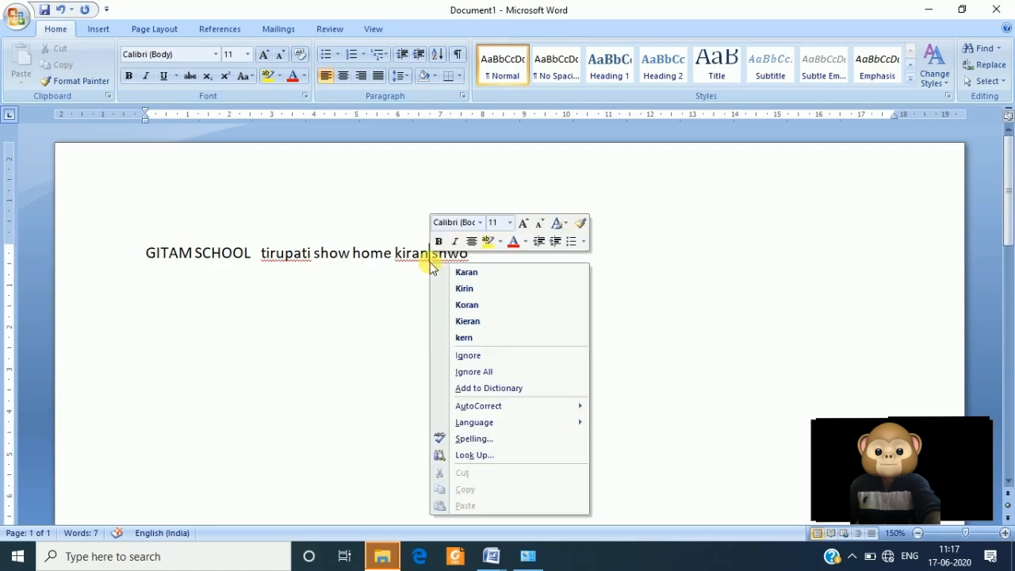
pyautogui.press('Escape')
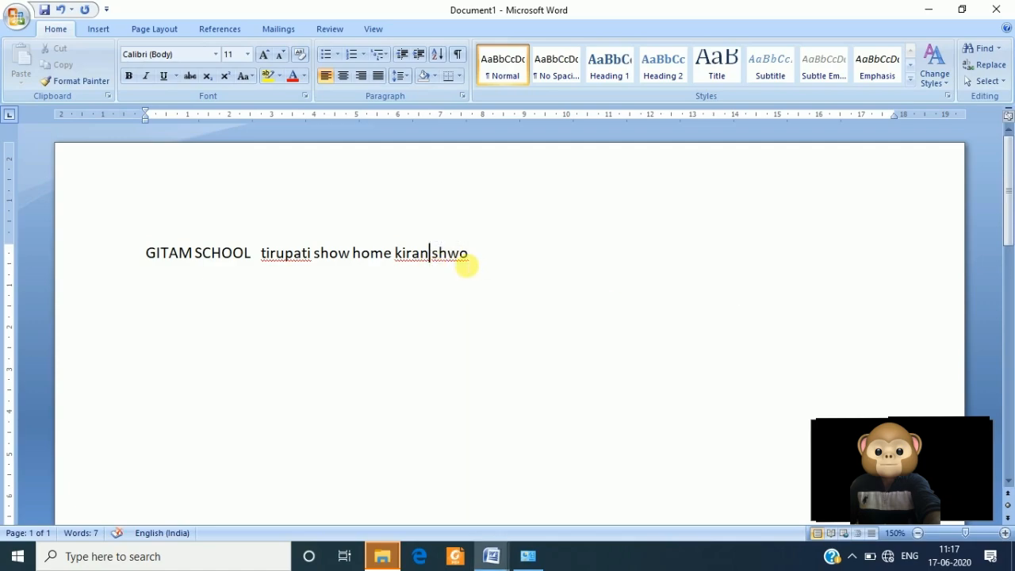
pyautogui.rightClick(458, 263)
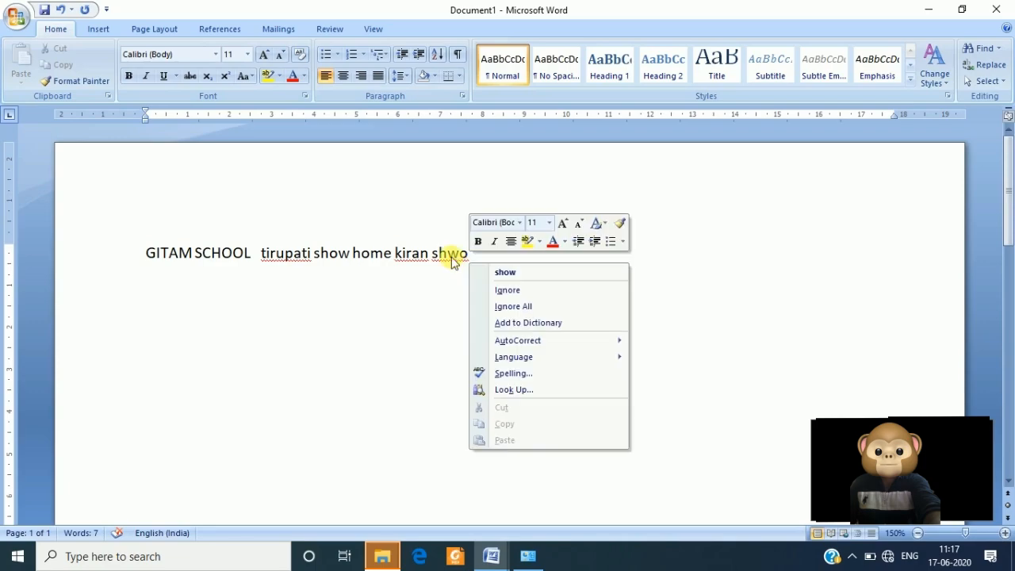
pyautogui.click(518, 274)
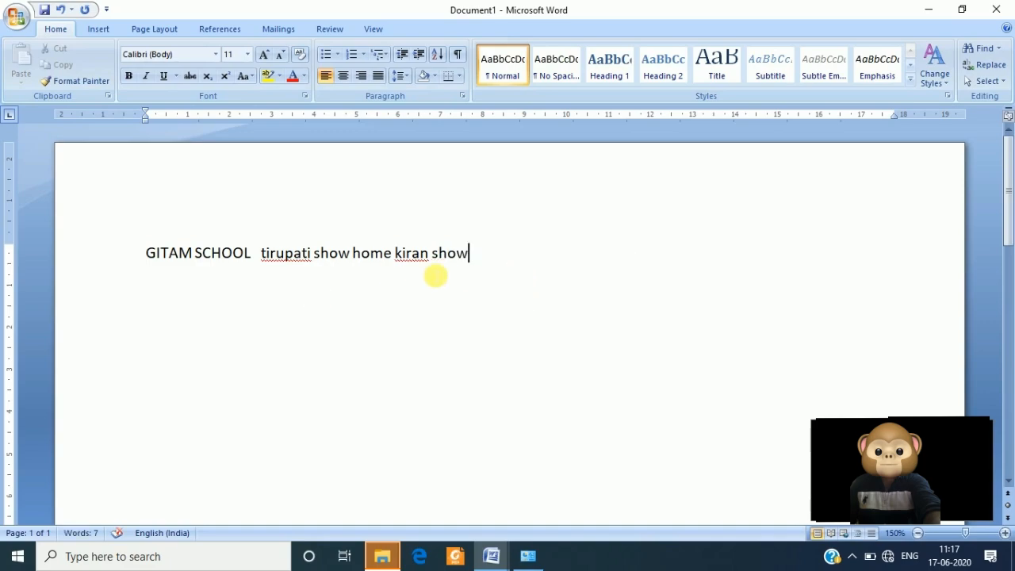
pyautogui.moveTo(396, 255); pyautogui.dragTo(475, 265)
pyautogui.click(462, 319)
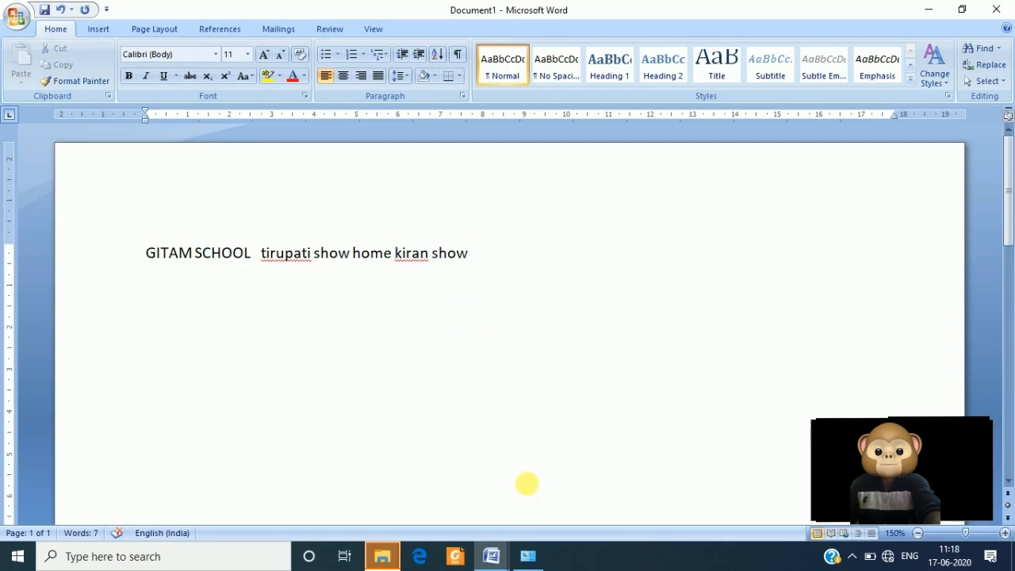
# In COMPUTER BASICS L2.docx, copy the entire "Biography of Mahatma Gandhi" text, from its title down to "its goal"
pyautogui.moveTo(489, 556)
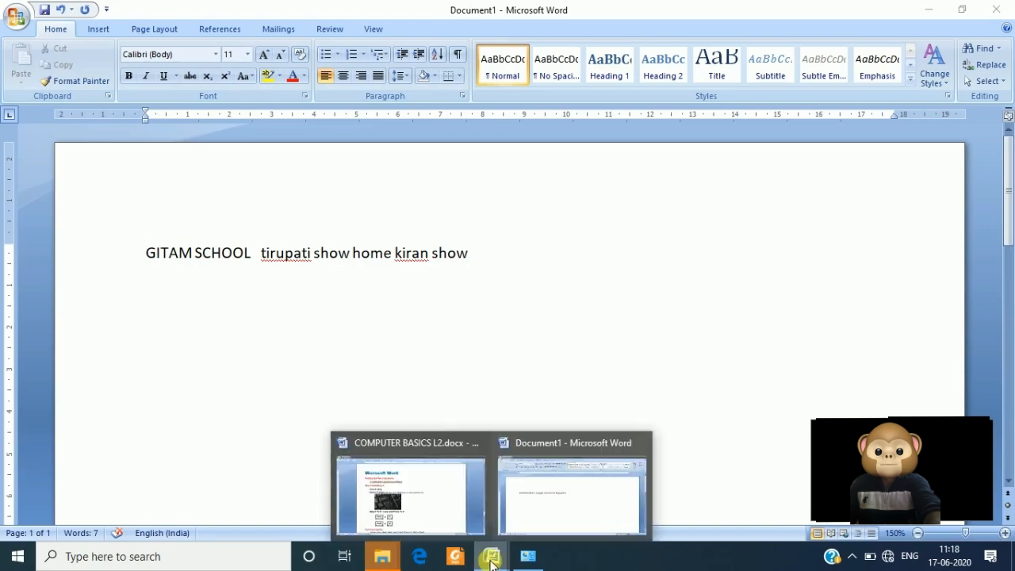
pyautogui.click(450, 511)
pyautogui.scroll(-15, 450, 510)
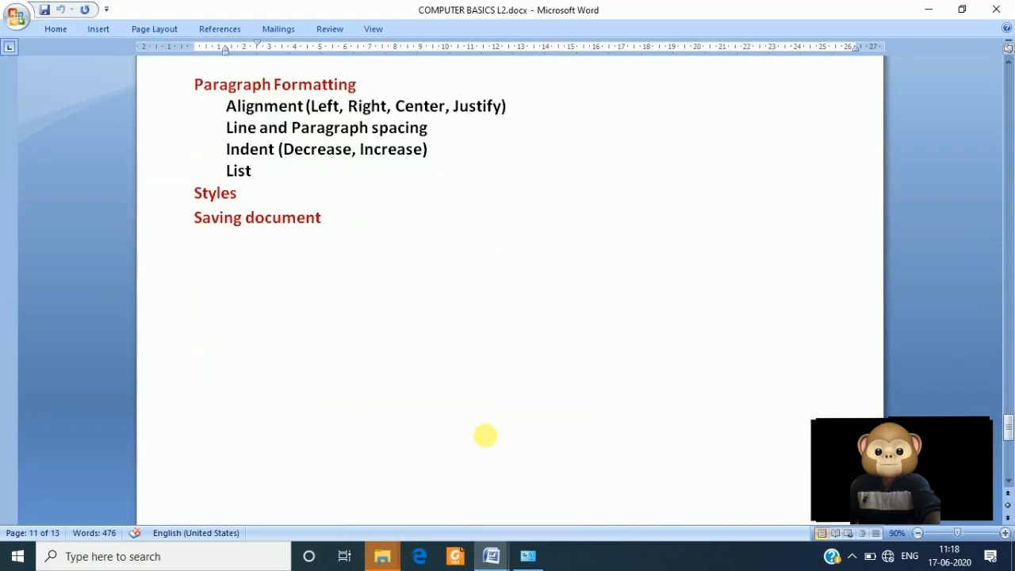
pyautogui.scroll(5, 483, 422)
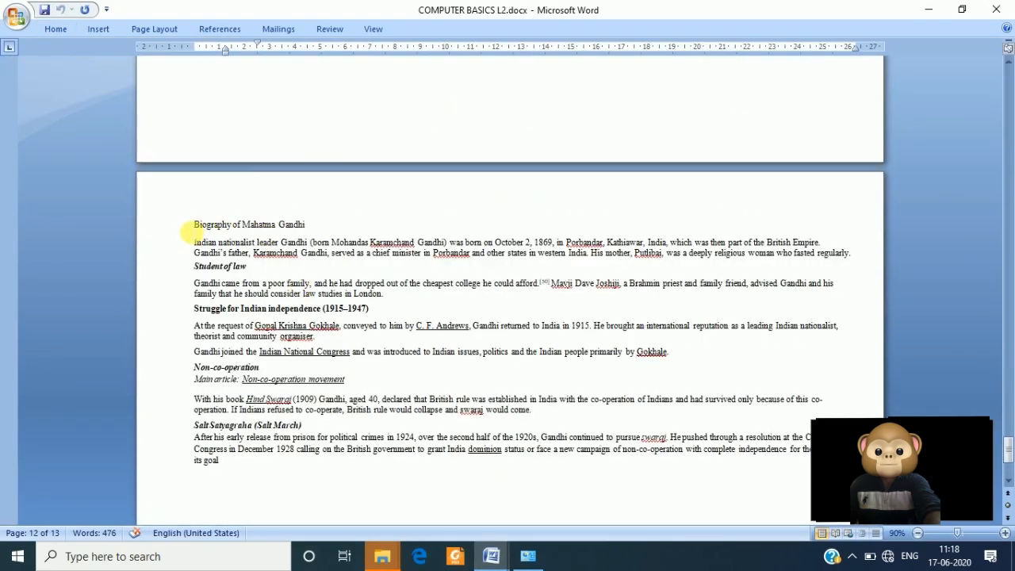
pyautogui.moveTo(192, 224); pyautogui.dragTo(270, 474)
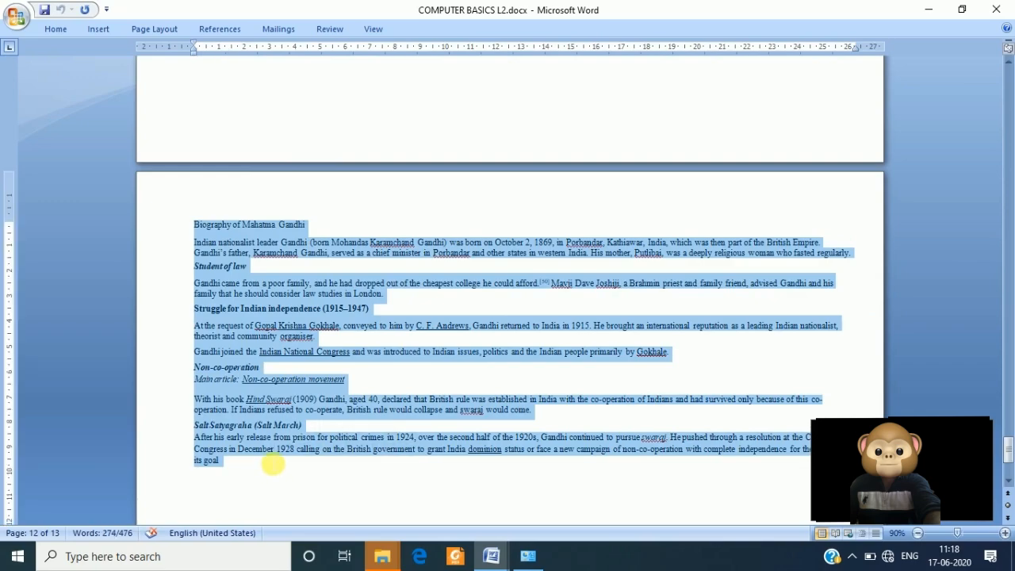
# Replace the whole text line in Document1 with the copied Gandhi biography and look through the pasted text
pyautogui.click(491, 555)
pyautogui.click(578, 519)
pyautogui.moveTo(479, 257); pyautogui.dragTo(68, 245)
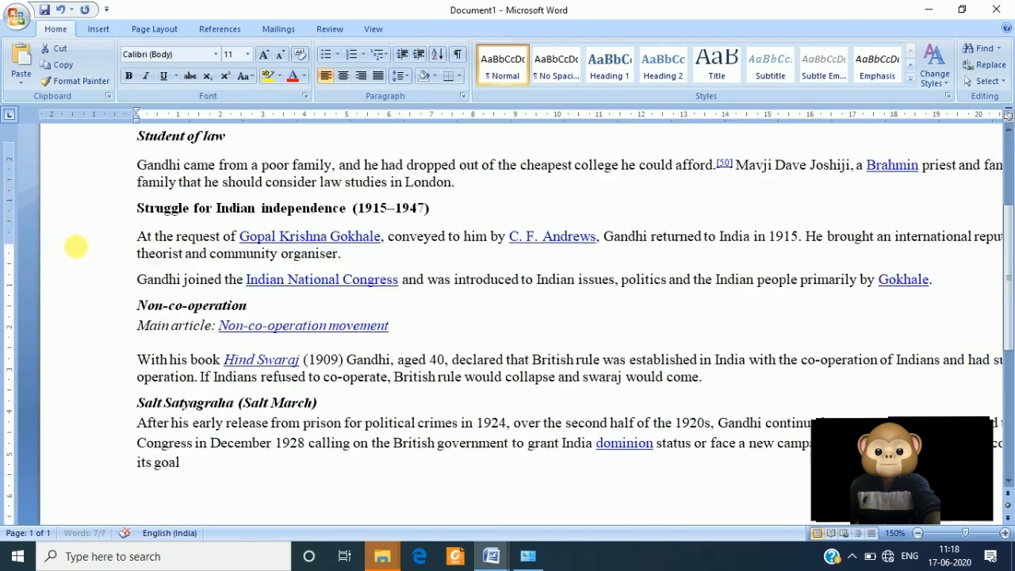
pyautogui.hotkey('ctrl', 'v')
pyautogui.scroll(3, 345, 327)
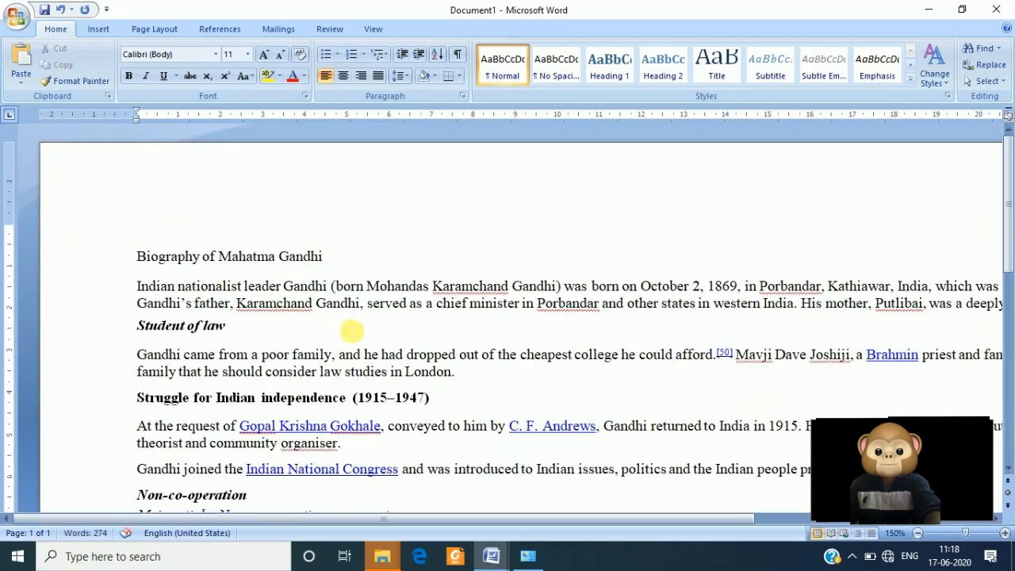
pyautogui.scroll(-5, 351, 333)
pyautogui.scroll(3, 352, 331)
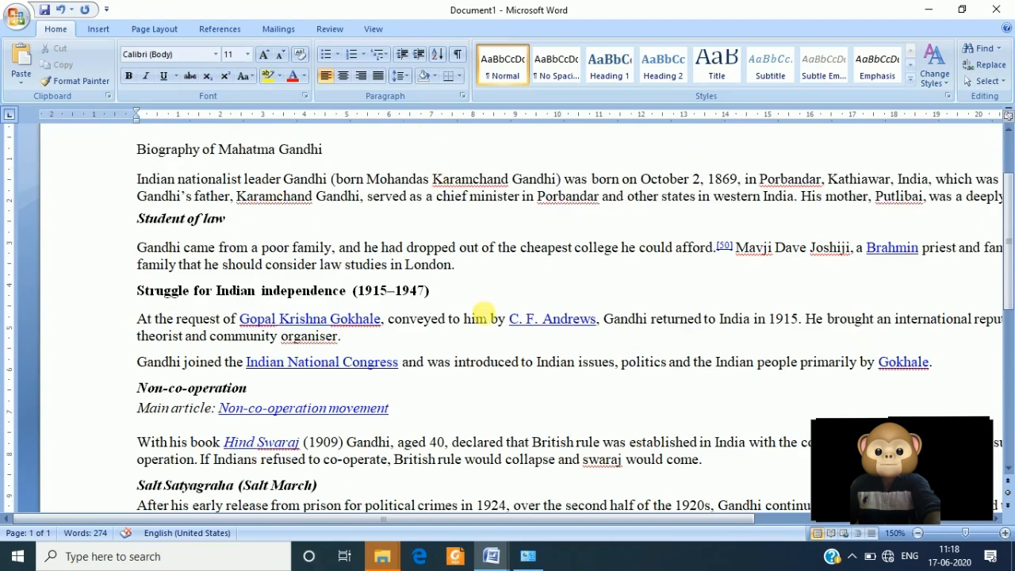
# Zoom Document1 out to 100% and select the word "Biography" in the title
pyautogui.click(918, 533)
pyautogui.click(917, 533)
pyautogui.click(917, 533)
pyautogui.click(917, 534)
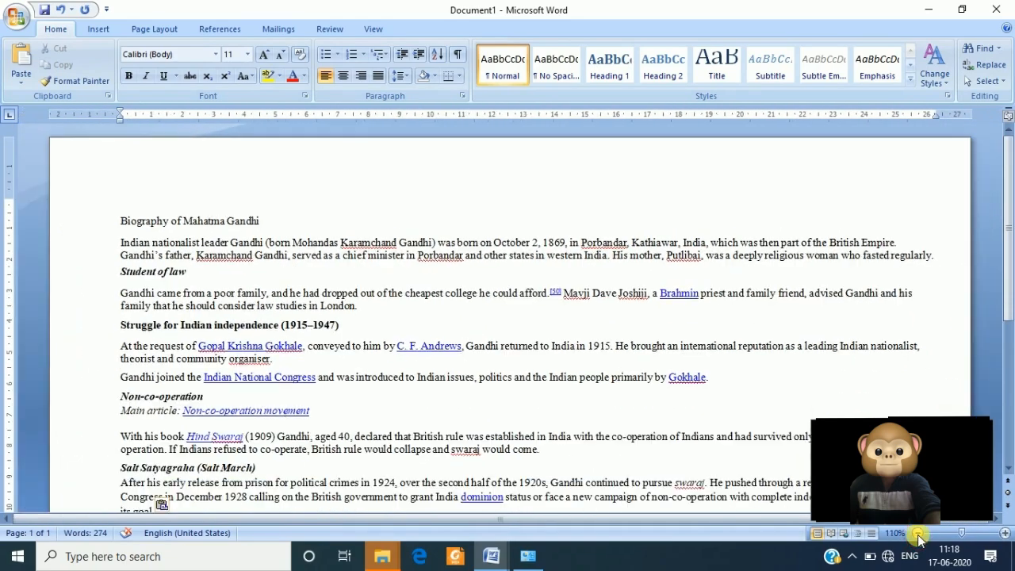
pyautogui.click(917, 534)
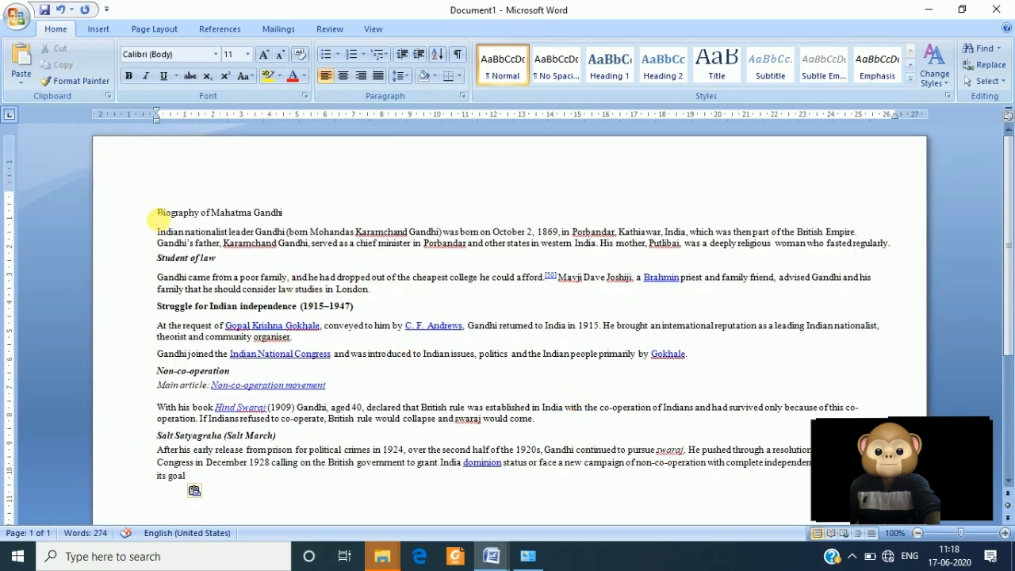
pyautogui.moveTo(157, 212); pyautogui.dragTo(198, 211)
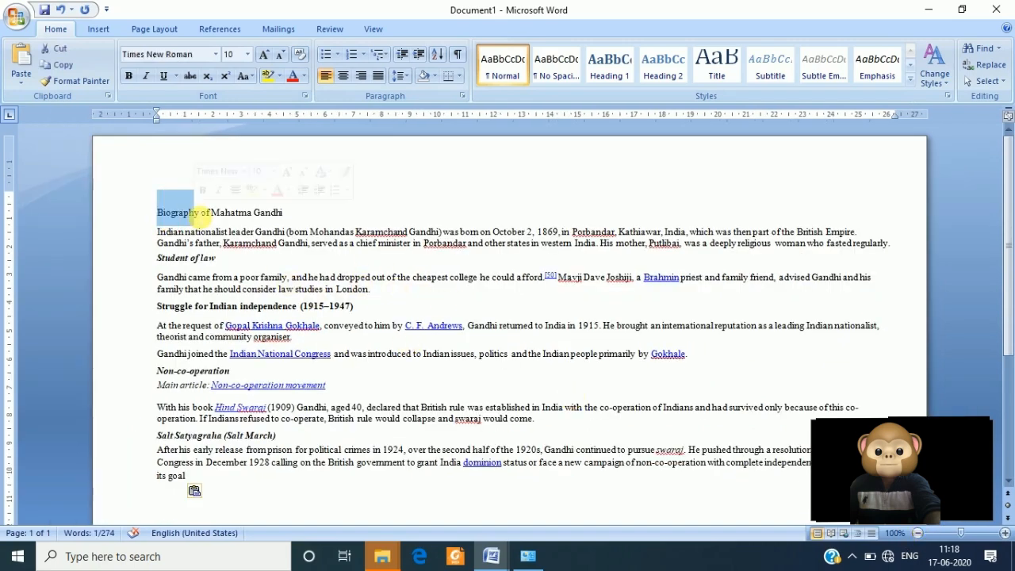
# Practise selecting part of the title, then select the complete title "Biography of Mahatma Gandhi"
pyautogui.scroll(2, 202, 212)
pyautogui.click(161, 267)
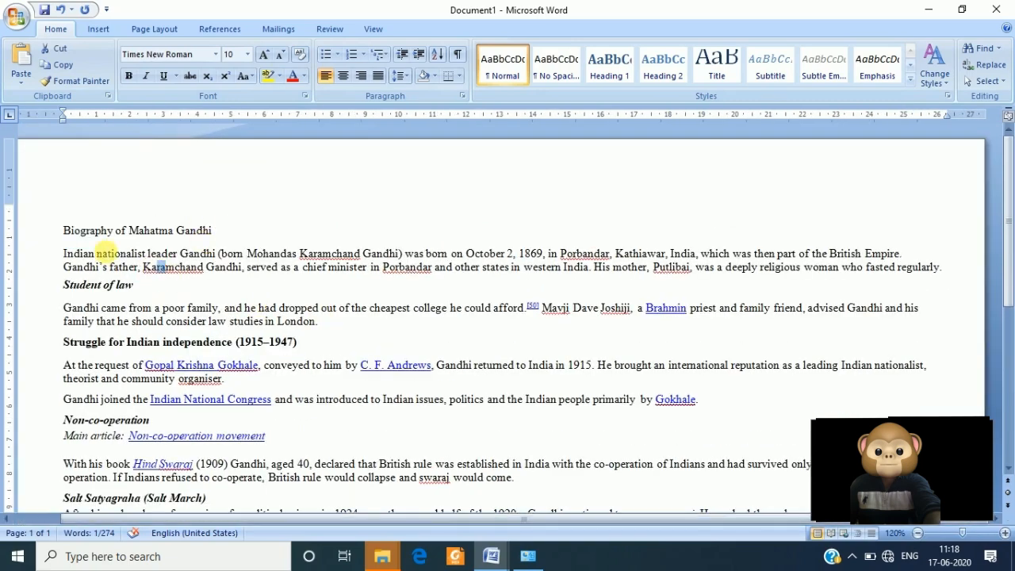
pyautogui.scroll(2, 75, 231)
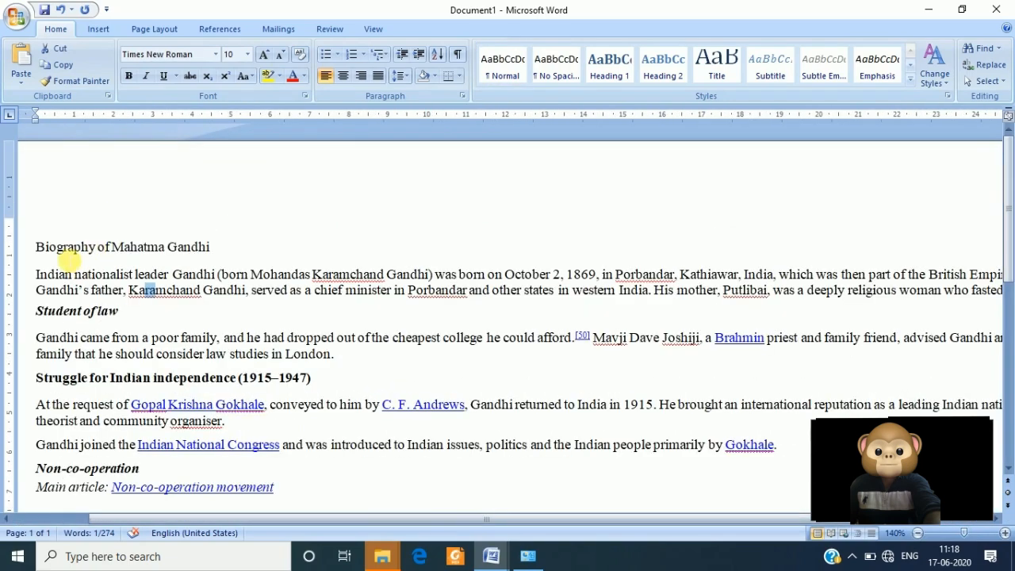
pyautogui.click(35, 247)
pyautogui.moveTo(45, 247); pyautogui.dragTo(67, 247)
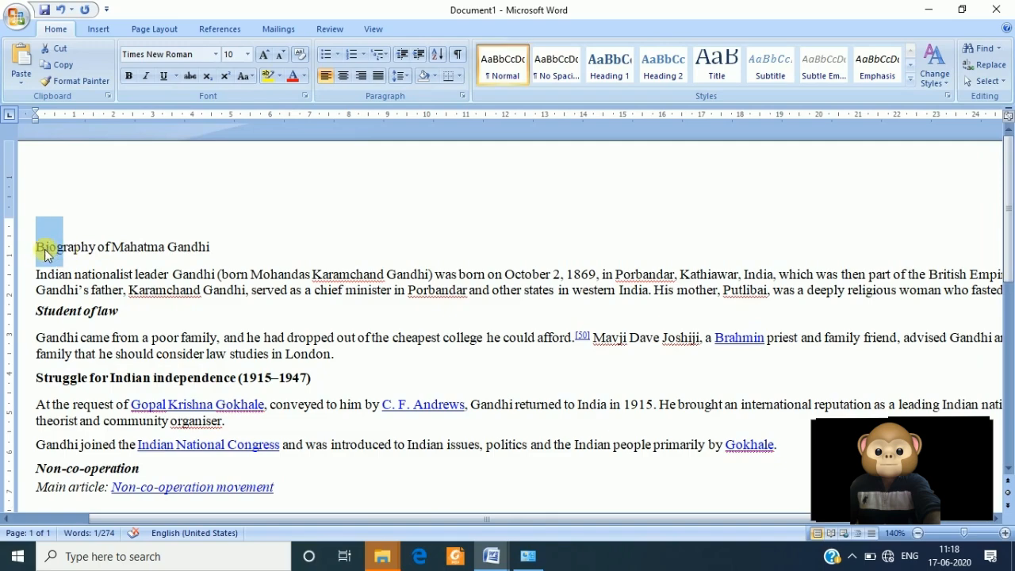
pyautogui.click(48, 248)
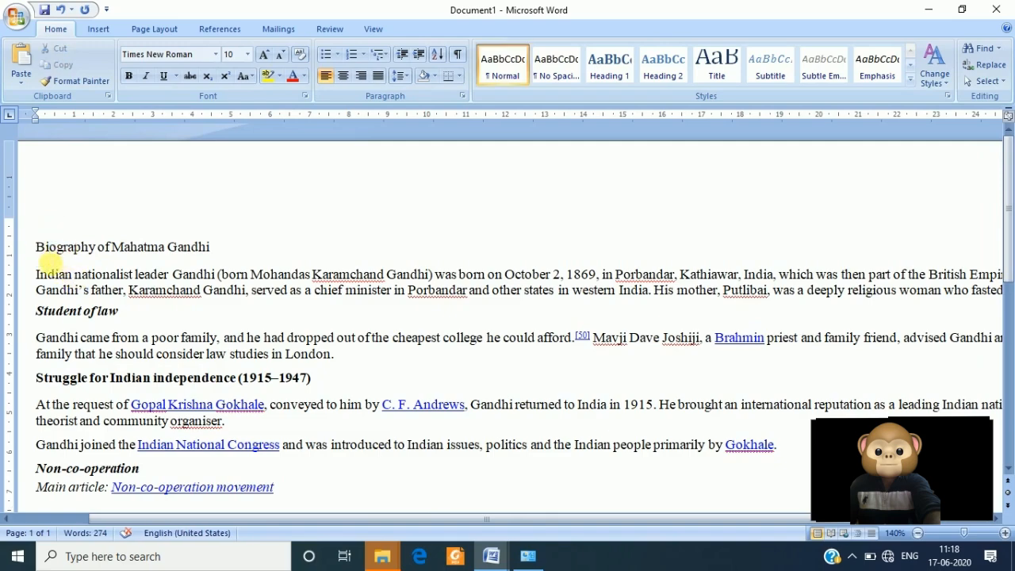
pyautogui.moveTo(36, 247); pyautogui.dragTo(108, 303)
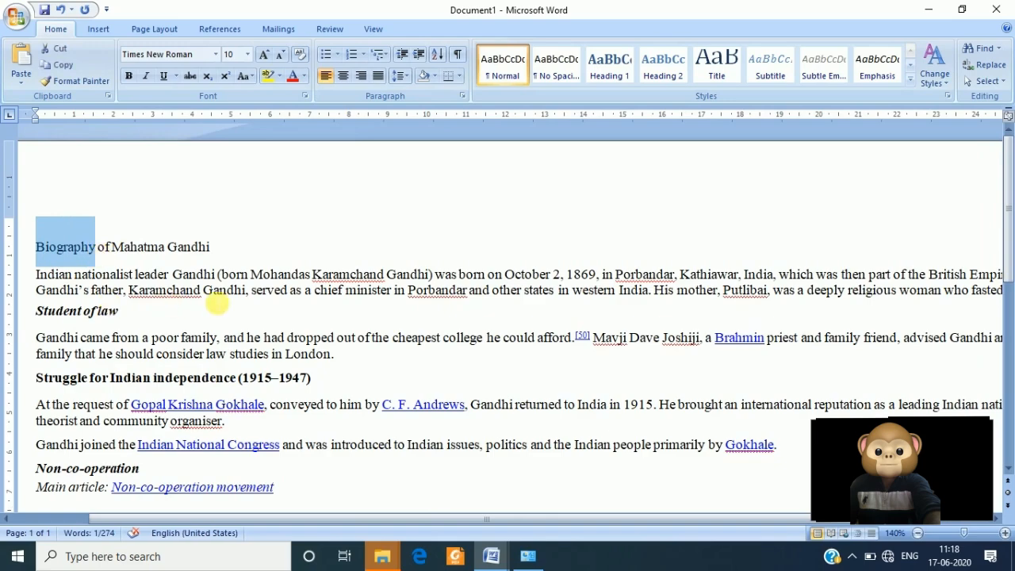
pyautogui.click(215, 292)
pyautogui.moveTo(37, 252); pyautogui.dragTo(198, 248)
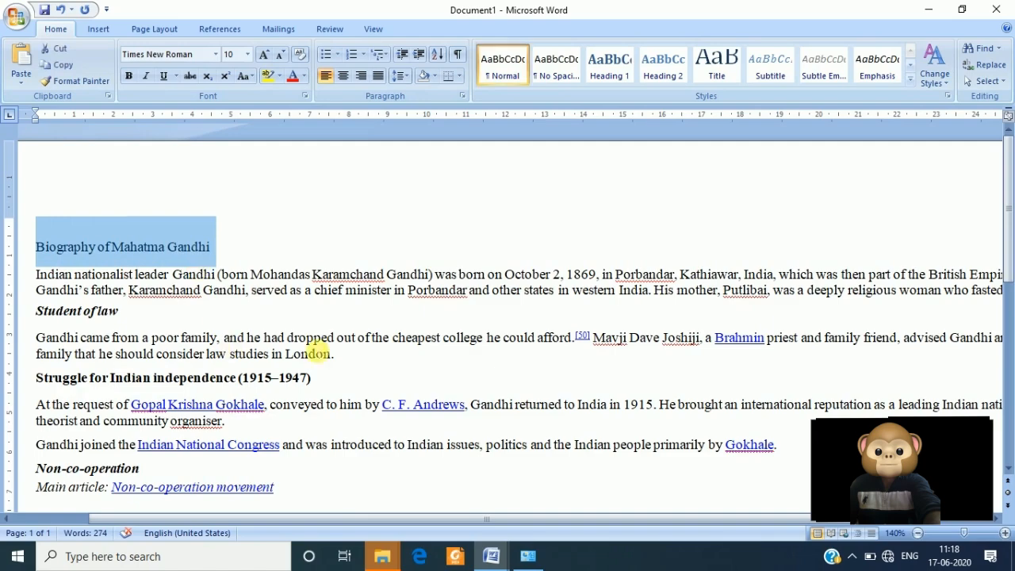
# Select the text from "Indian nationalist leader" down to "family that he should", then clear the selection
pyautogui.scroll(-1, 333, 315)
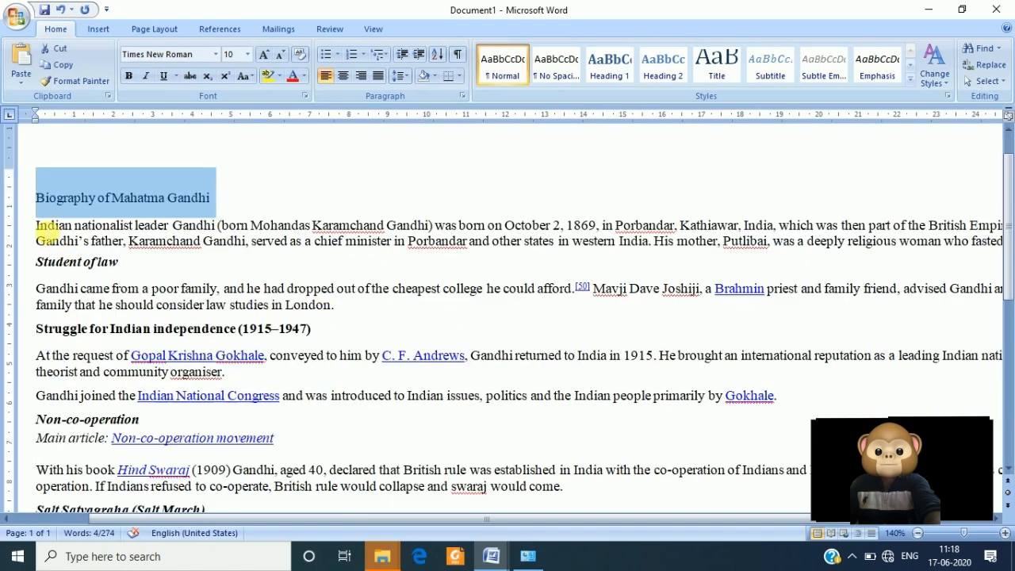
pyautogui.moveTo(46, 232); pyautogui.dragTo(220, 251)
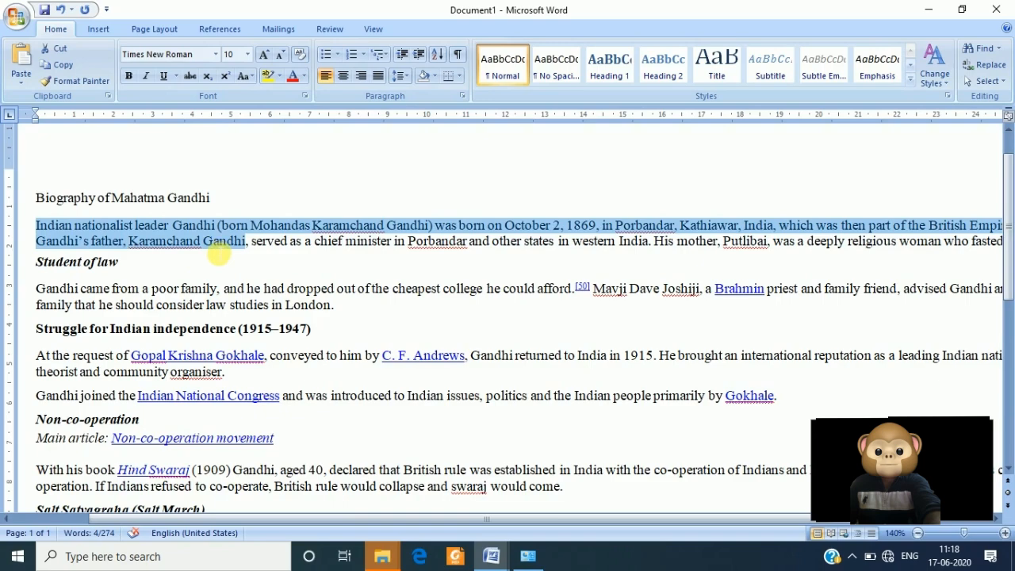
pyautogui.click(204, 271)
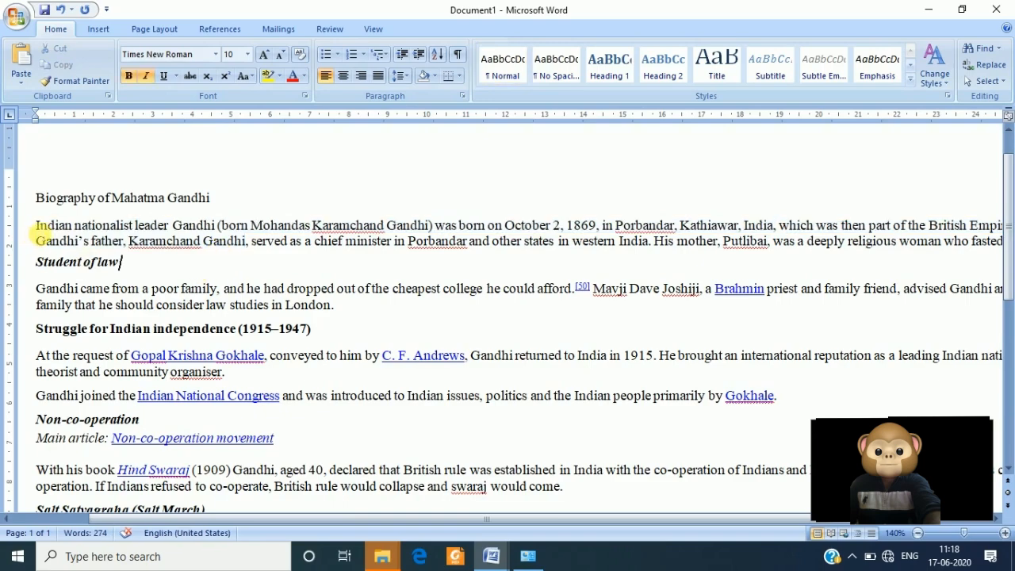
pyautogui.moveTo(39, 231); pyautogui.dragTo(155, 307)
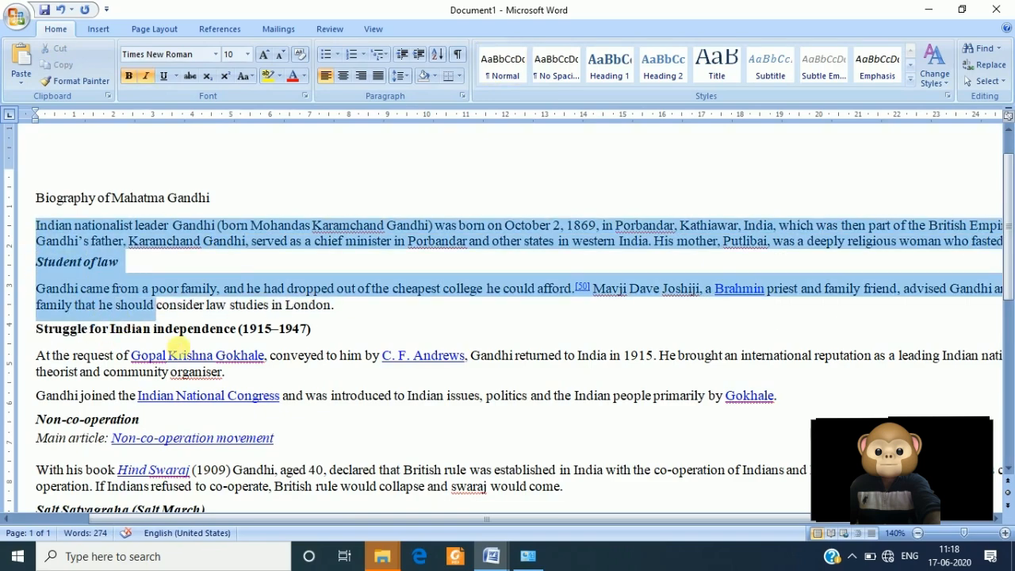
pyautogui.scroll(-5, 227, 356)
pyautogui.scroll(4, 227, 341)
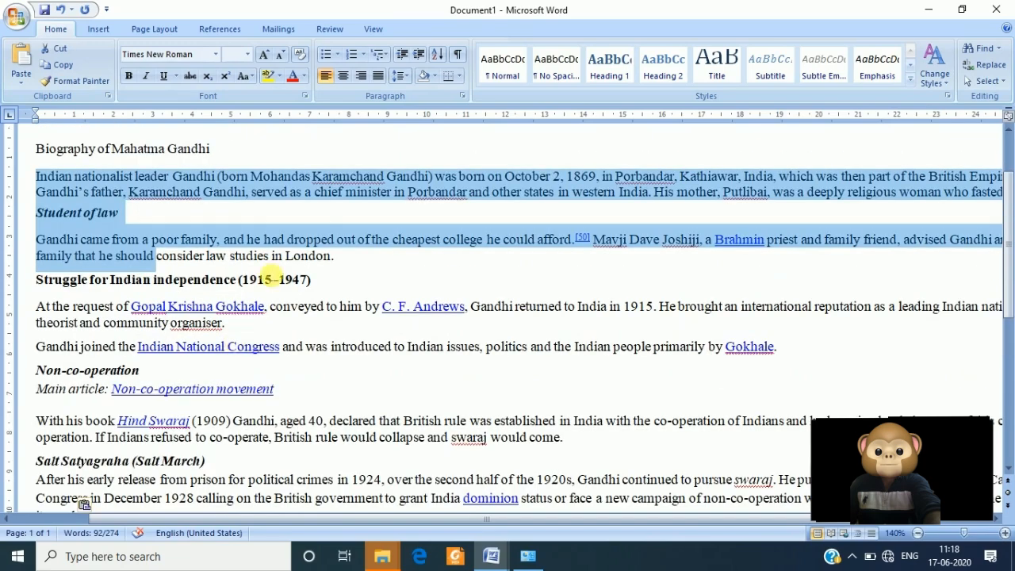
pyautogui.click(193, 218)
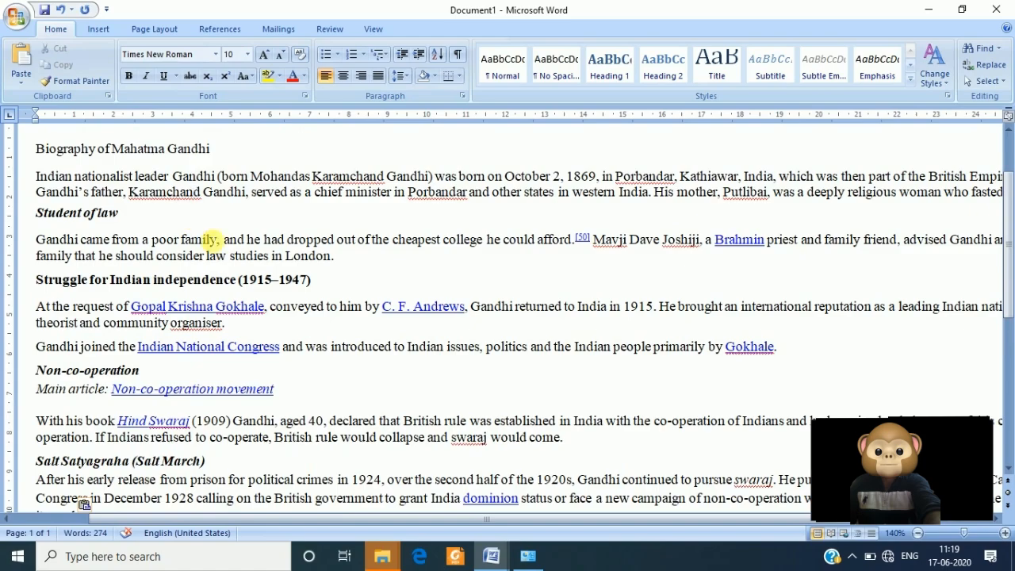
# Zoom out to 100% and select the opening paragraph together with the "Student of law" heading
pyautogui.scroll(-2, 212, 238)
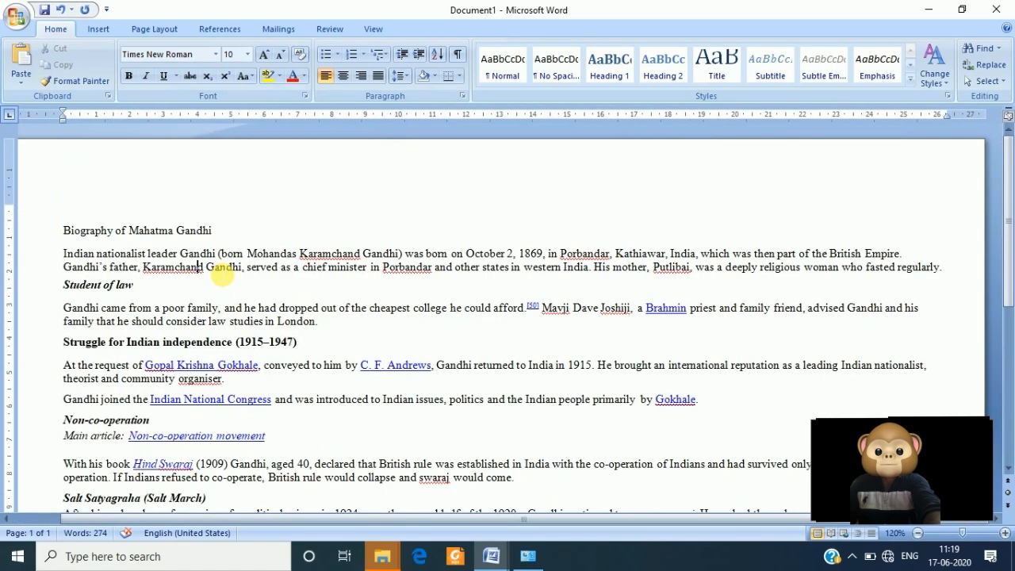
pyautogui.scroll(-2, 225, 268)
pyautogui.scroll(-5, 225, 274)
pyautogui.scroll(-2, 230, 274)
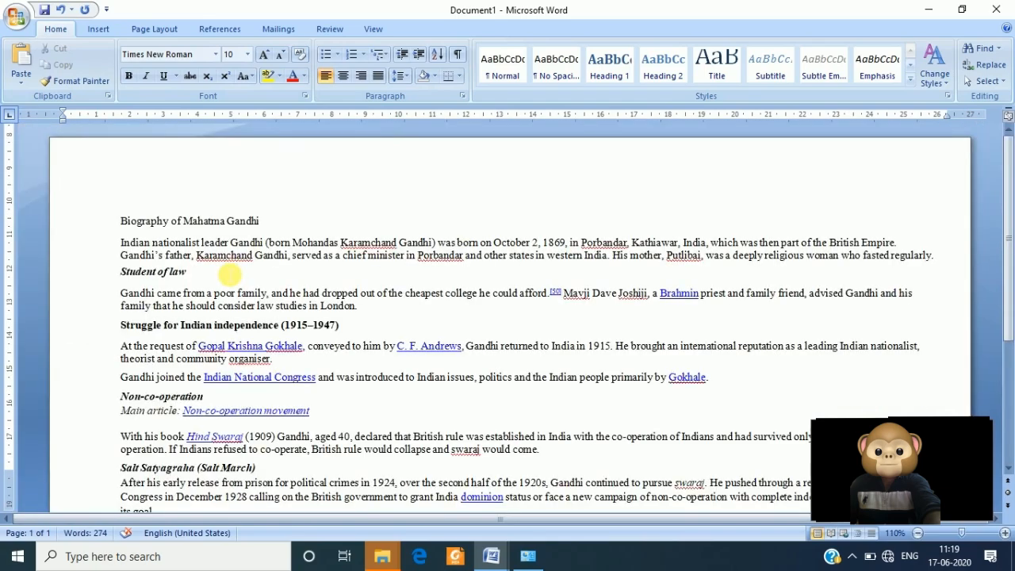
pyautogui.scroll(-6, 229, 275)
pyautogui.scroll(5, 230, 276)
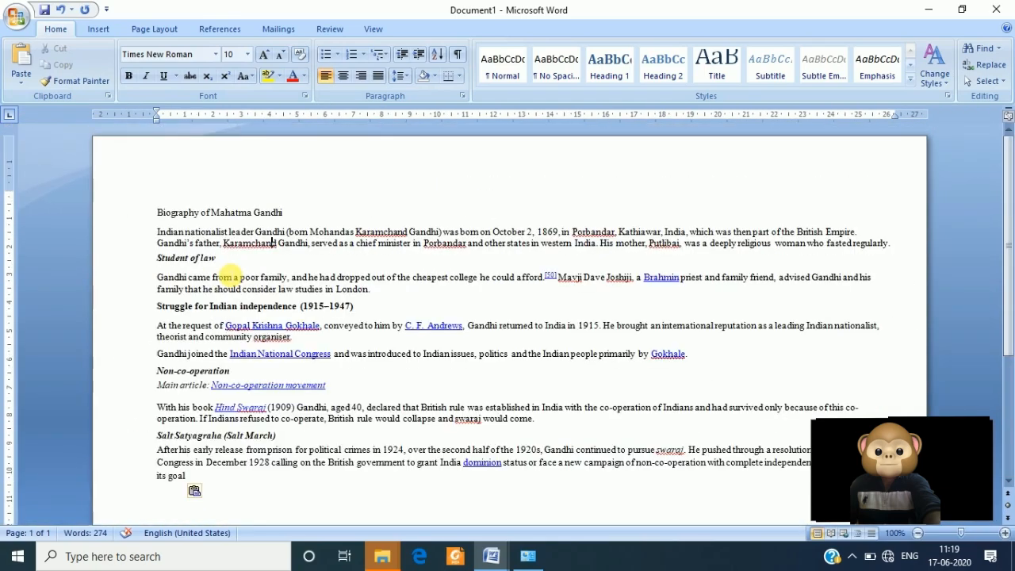
pyautogui.moveTo(154, 210); pyautogui.dragTo(208, 257)
pyautogui.click(158, 234)
pyautogui.click(184, 290)
pyautogui.click(163, 252)
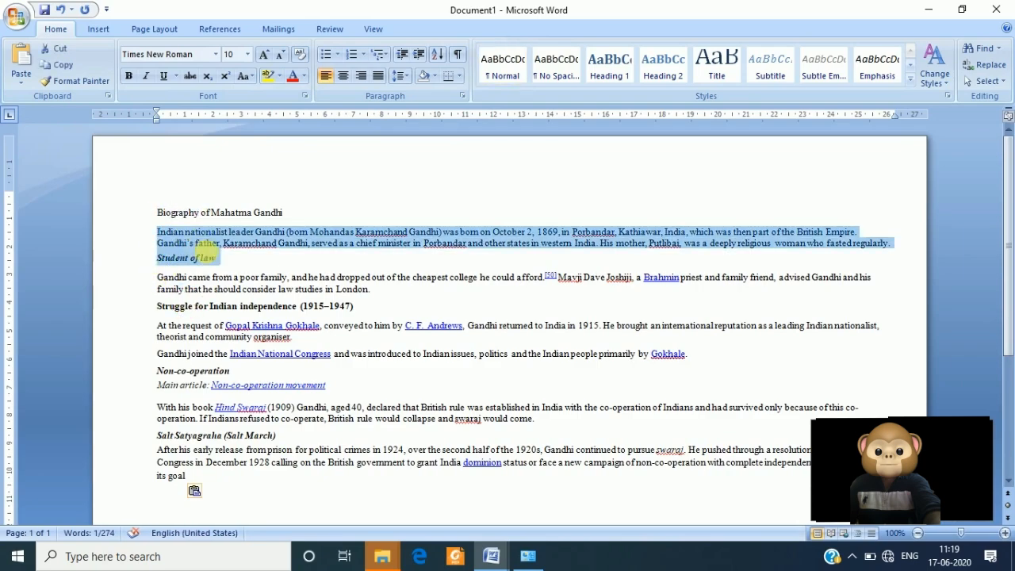
# Select only the opening paragraph, then the text under "Student of law" up to "should", and clear the selection
pyautogui.click(186, 288)
pyautogui.moveTo(145, 229); pyautogui.dragTo(204, 243)
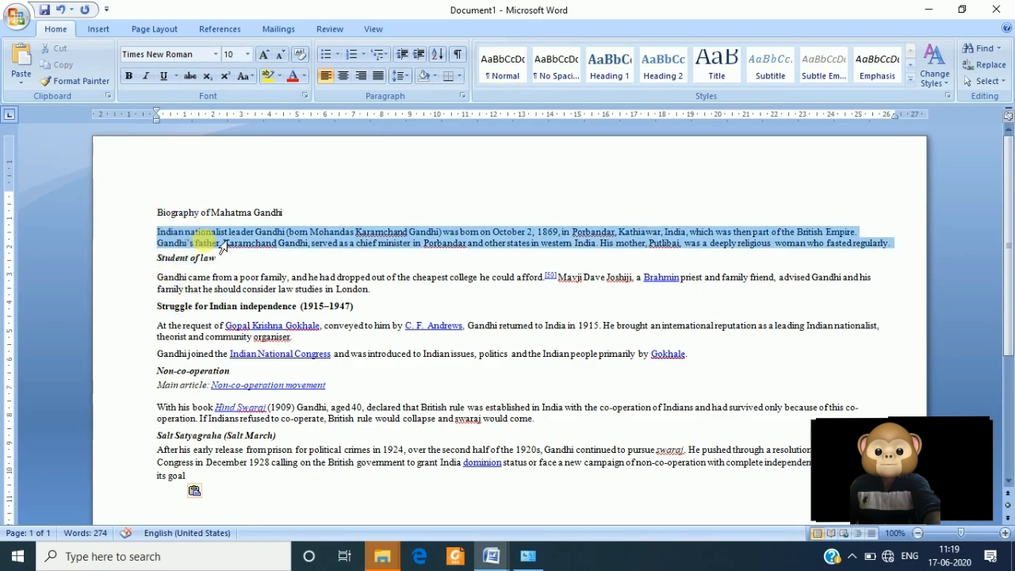
pyautogui.moveTo(166, 280); pyautogui.dragTo(242, 288)
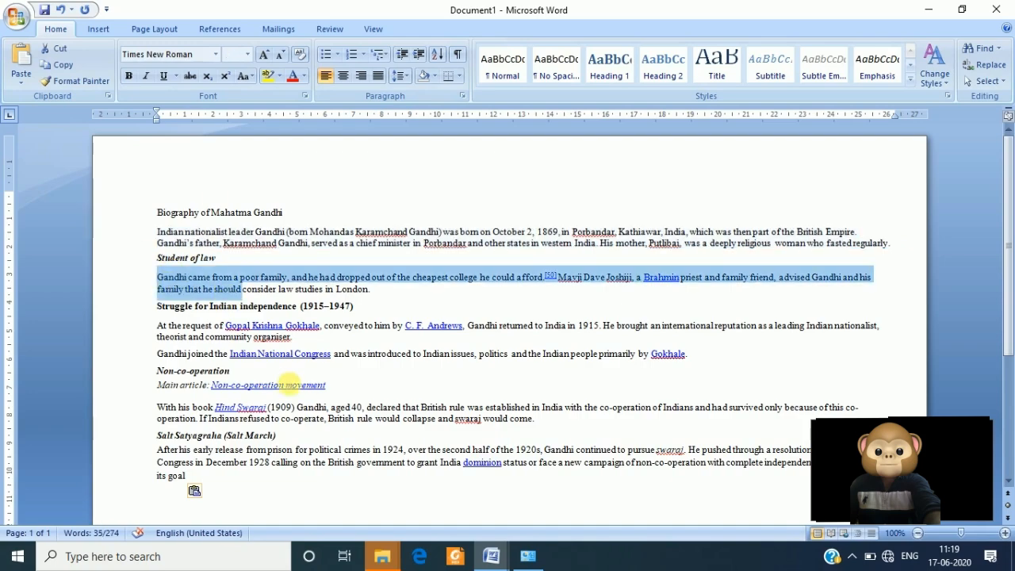
pyautogui.click(340, 359)
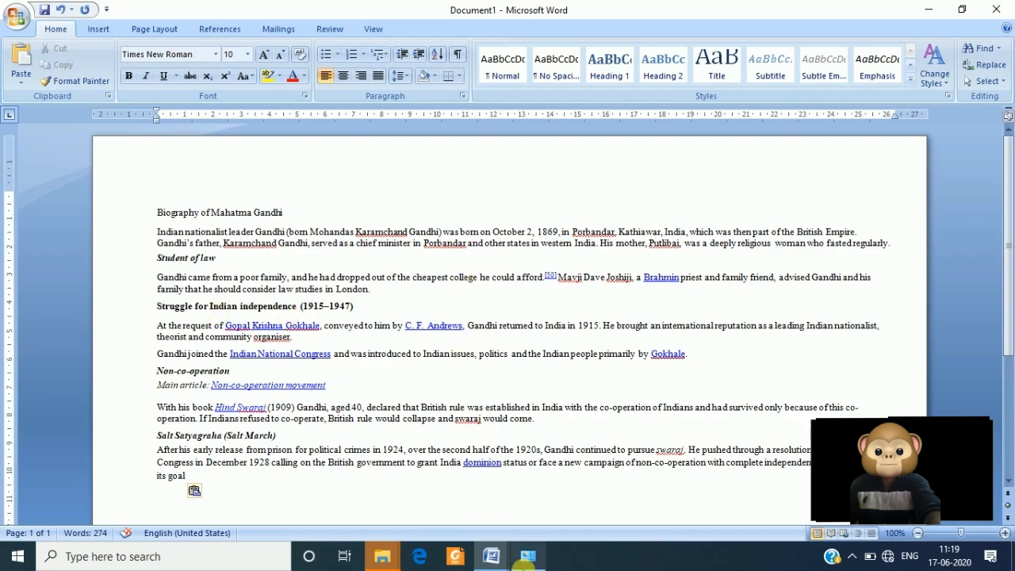
# Insert the word "year" before "1869" in the opening paragraph
pyautogui.click(495, 556)
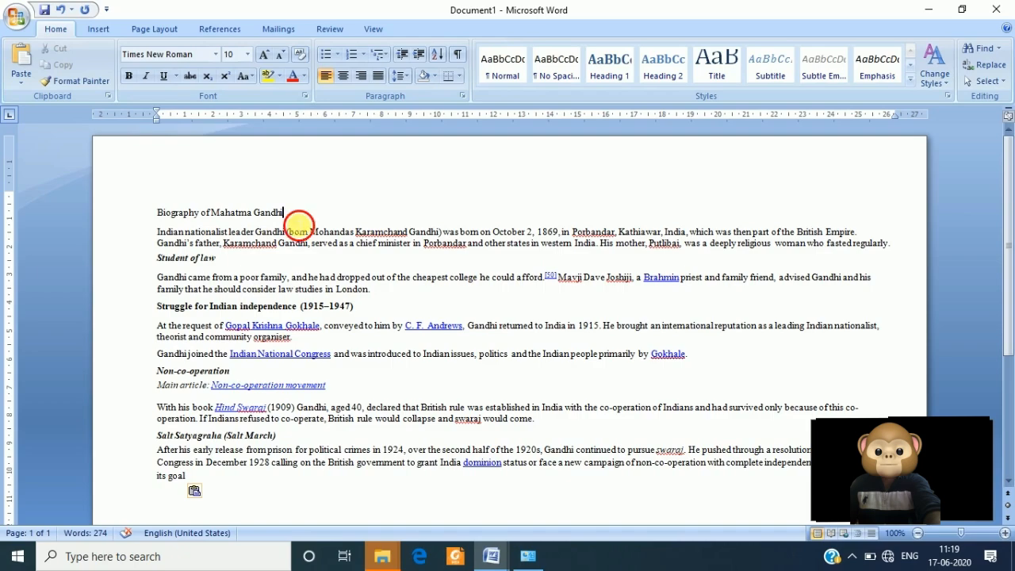
pyautogui.click(294, 225)
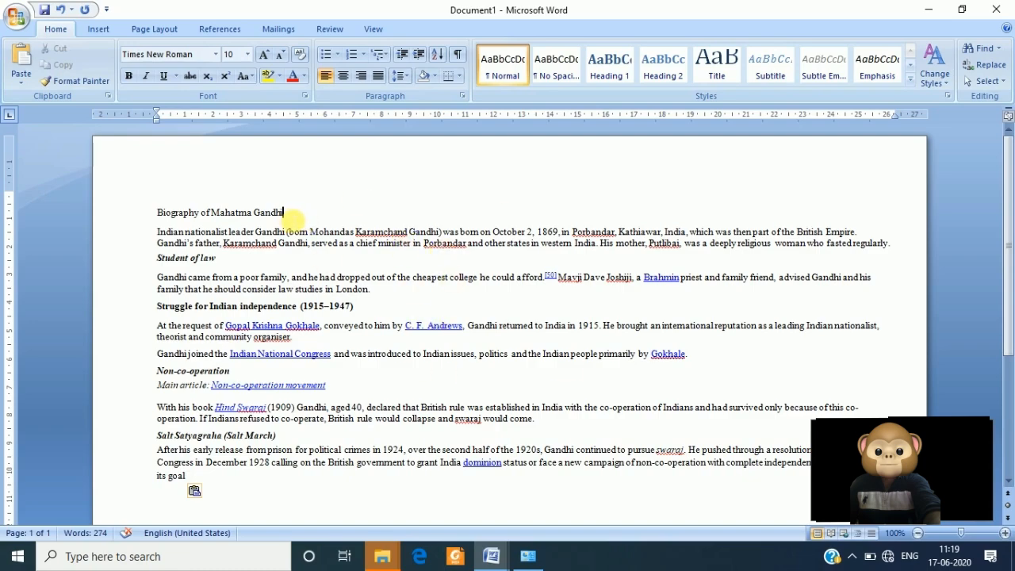
pyautogui.scroll(2, 394, 276)
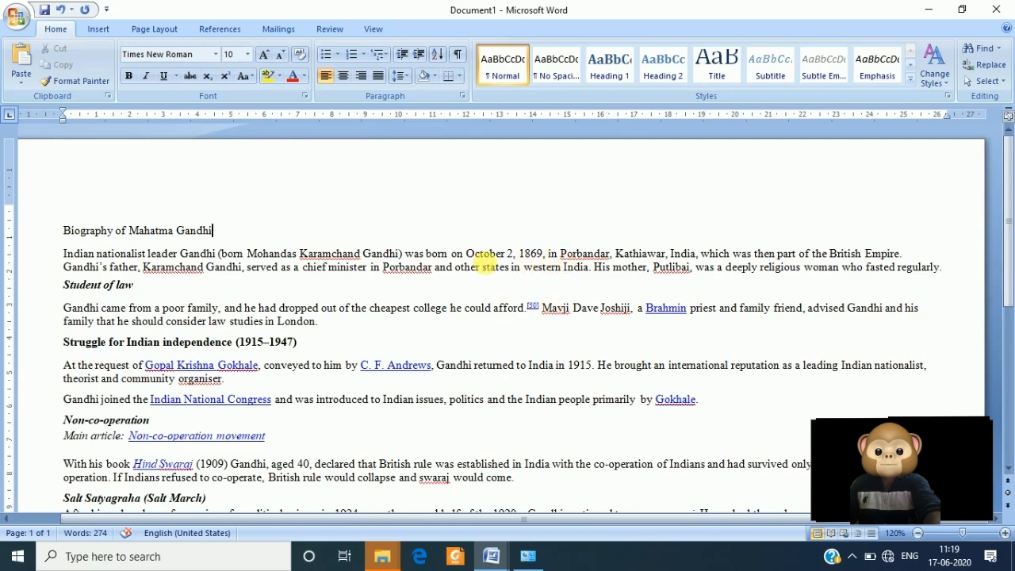
pyautogui.click(521, 255)
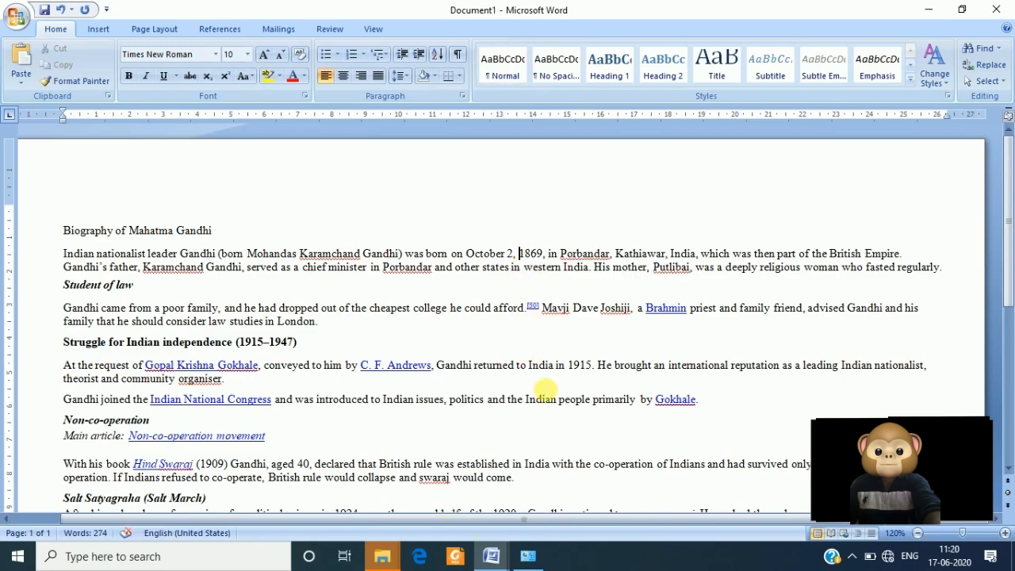
pyautogui.write('year')
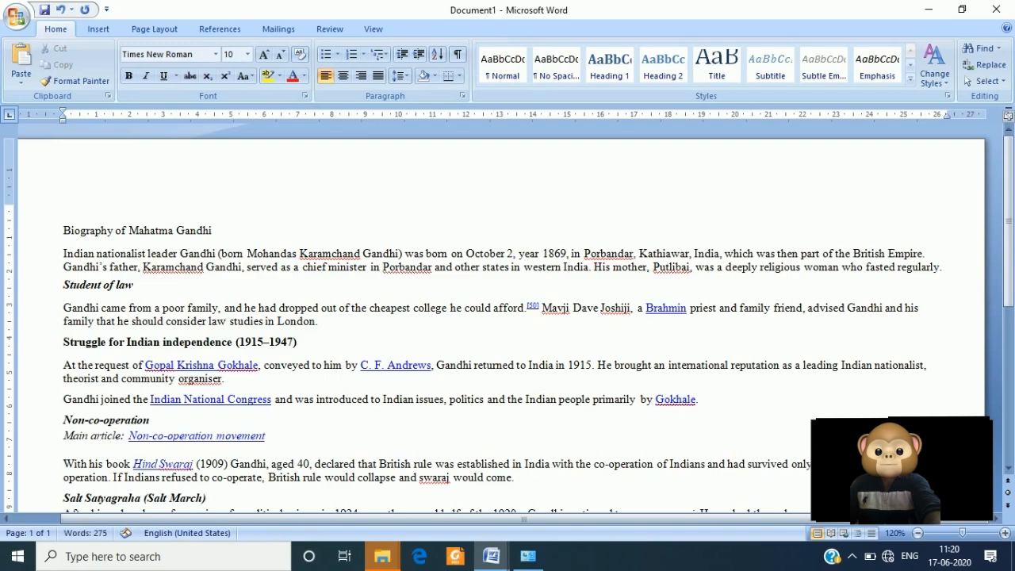
# Select the single word "year" before "1869", then clear the selection
pyautogui.tripleClick(532, 256)
pyautogui.click(526, 333)
pyautogui.doubleClick(529, 253)
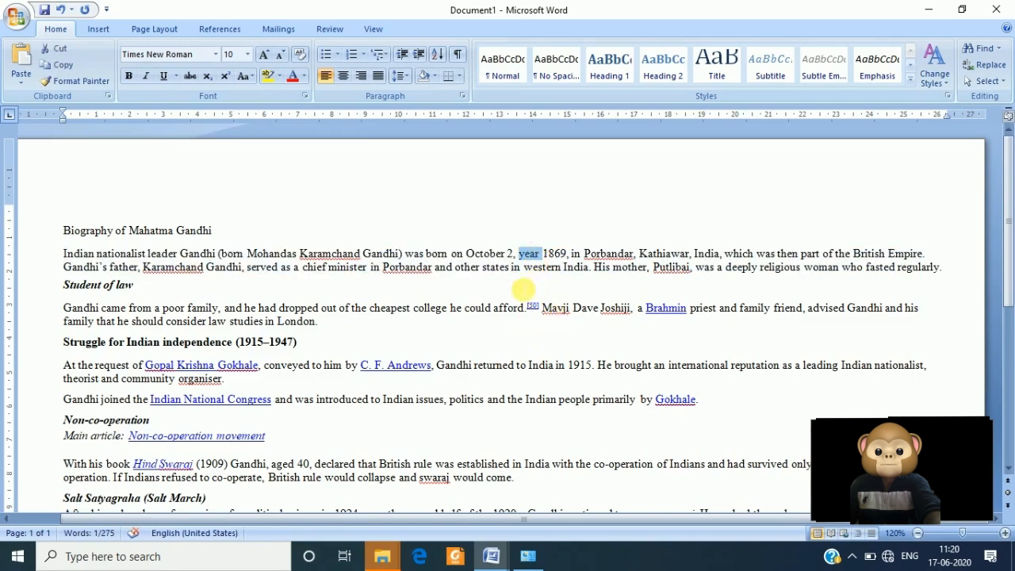
pyautogui.click(538, 284)
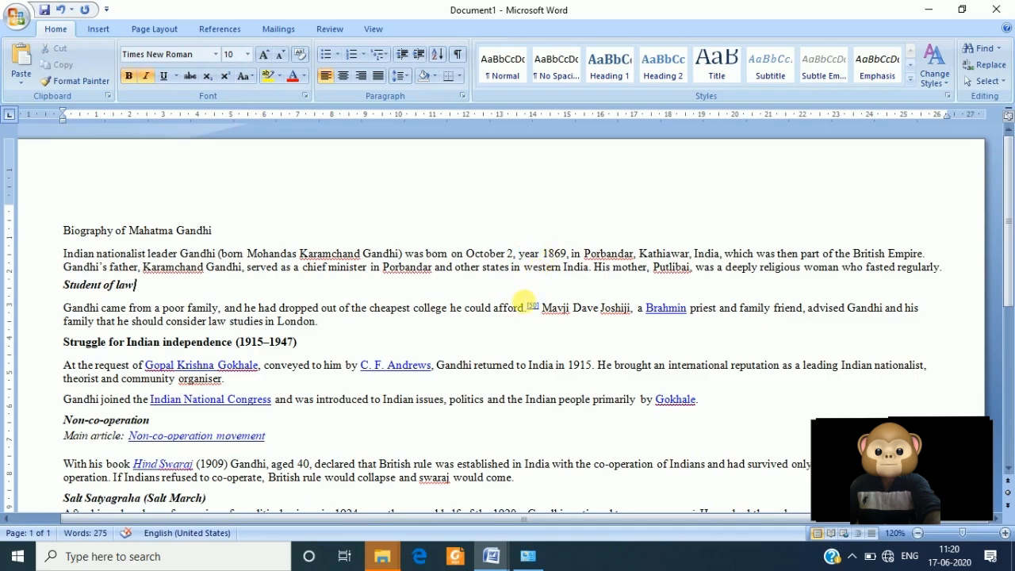
# Switch to COMPUTER BASICS L2.docx and review the "Working with text" notes on deleting text with Backspace and Delete
pyautogui.click(493, 556)
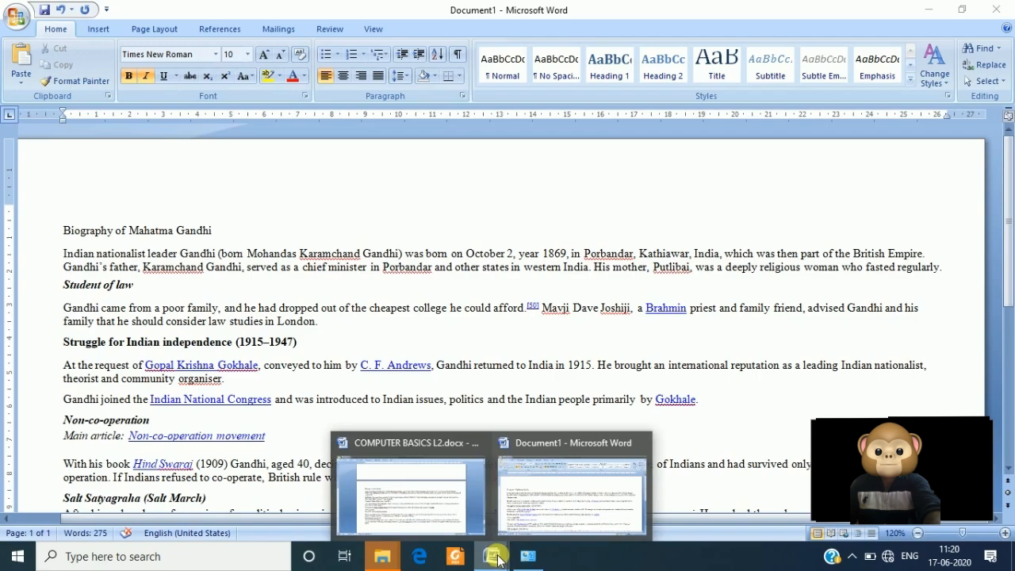
pyautogui.click(429, 504)
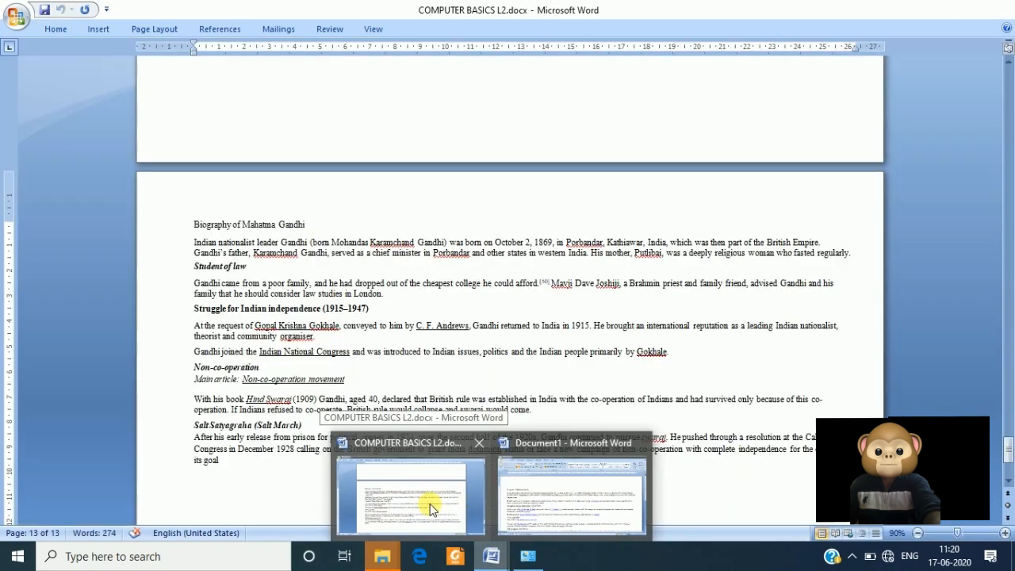
pyautogui.scroll(20, 473, 448)
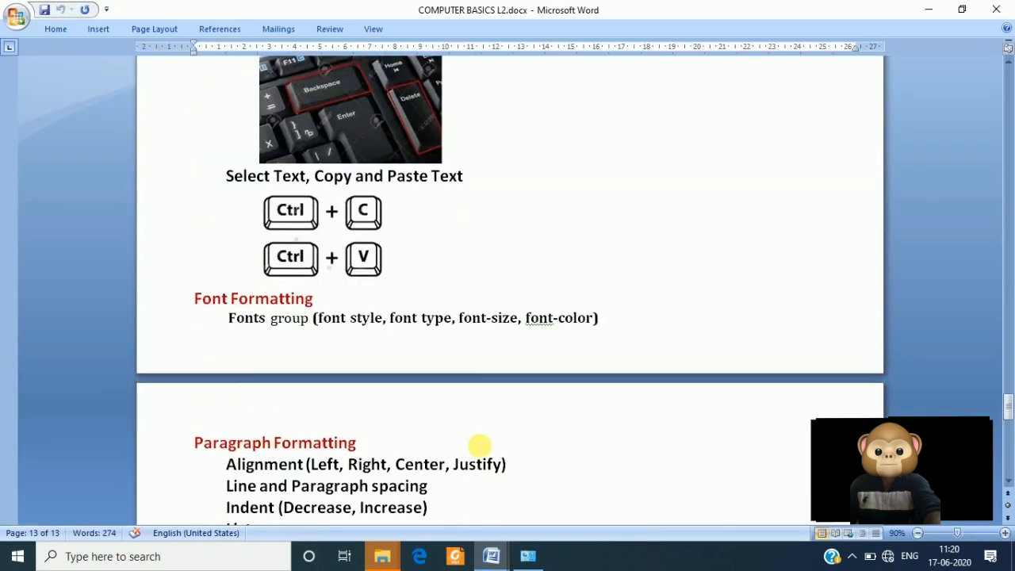
pyautogui.scroll(3, 479, 444)
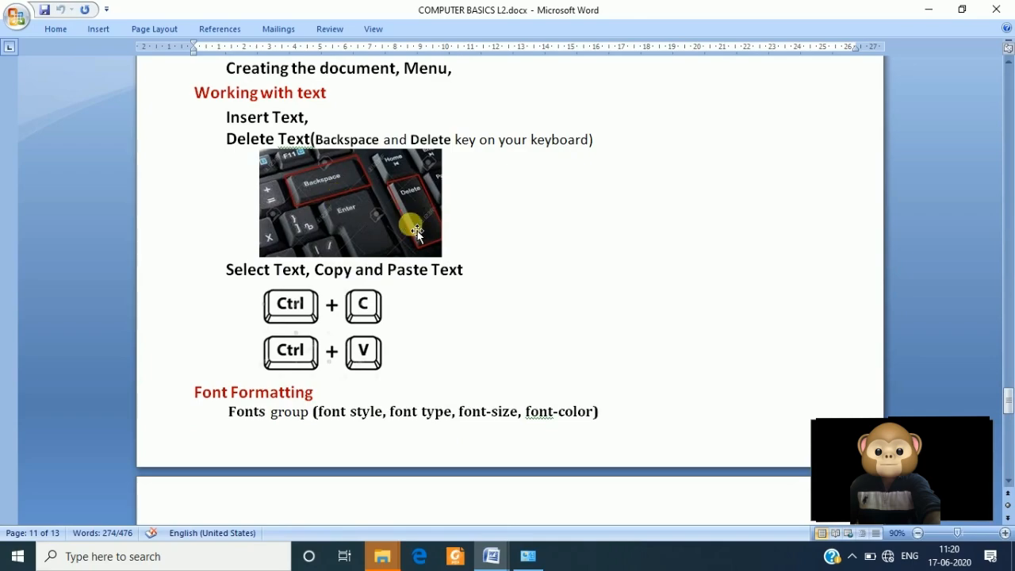
# Switch to Document1 and delete the word "year" before "1869" in the opening paragraph
pyautogui.moveTo(491, 556)
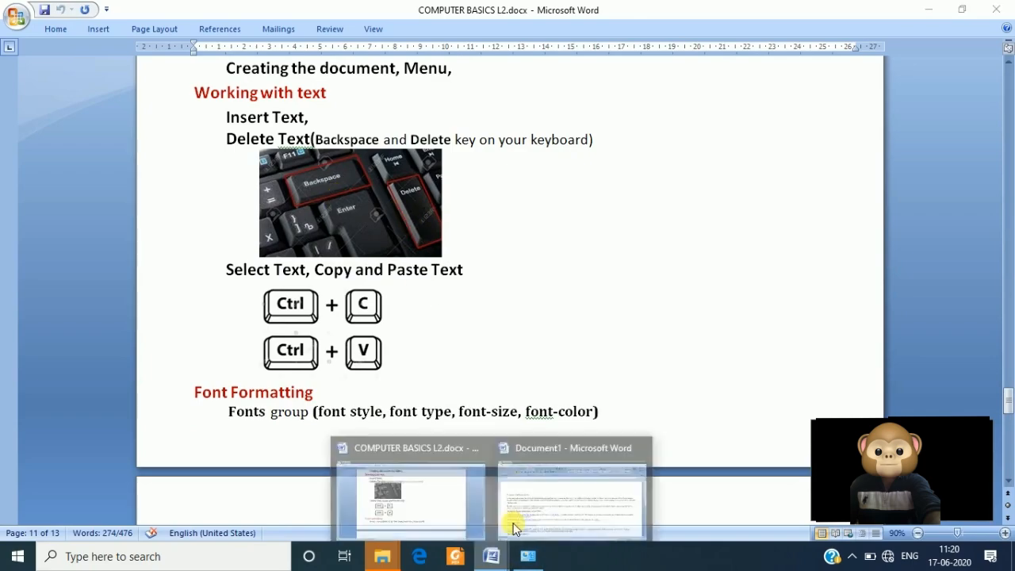
pyautogui.click(528, 507)
pyautogui.click(520, 255)
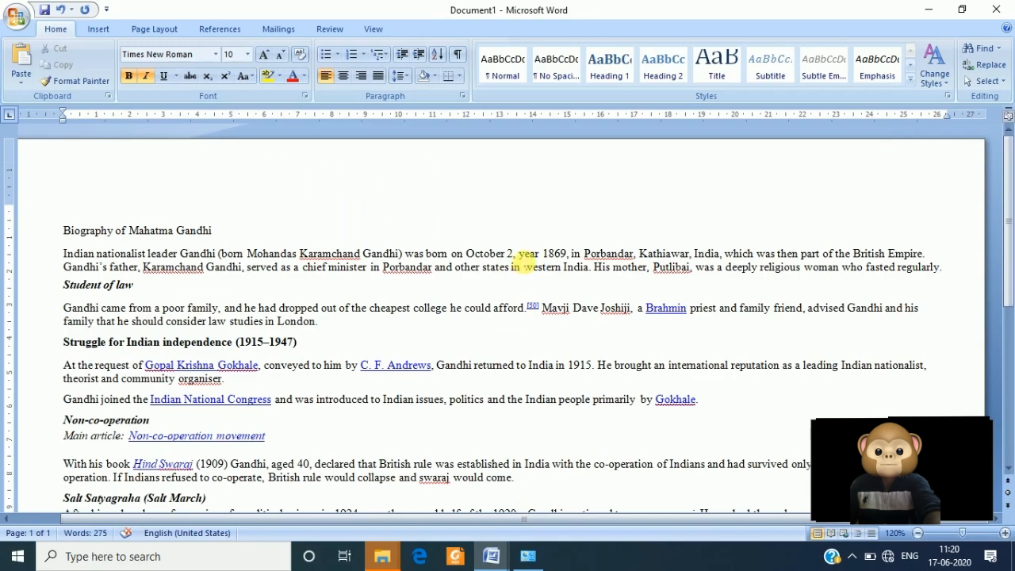
pyautogui.keyDown('ctrl'); pyautogui.scroll(6, 530, 353); pyautogui.keyUp('ctrl')
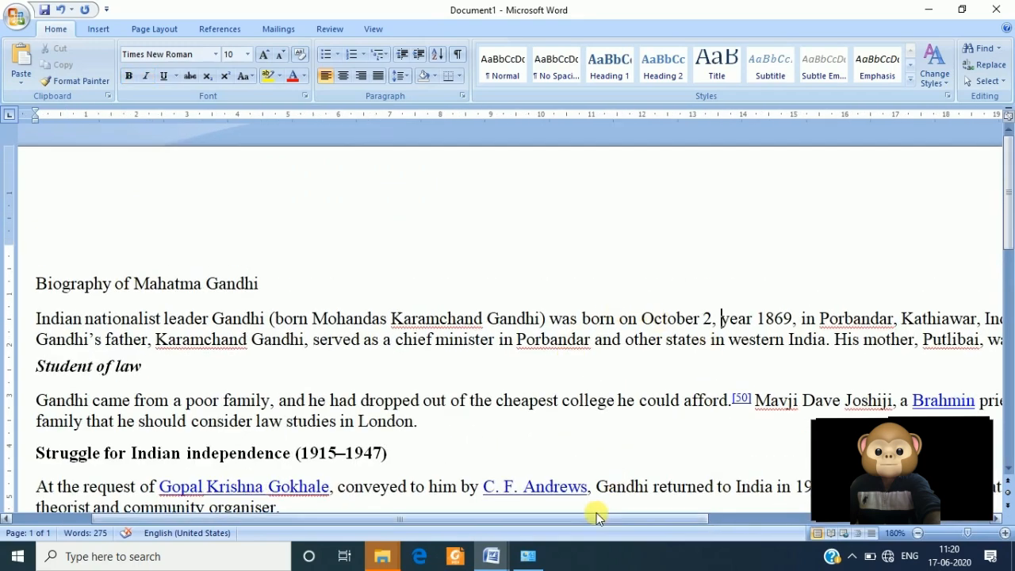
pyautogui.moveTo(595, 518); pyautogui.dragTo(673, 518)
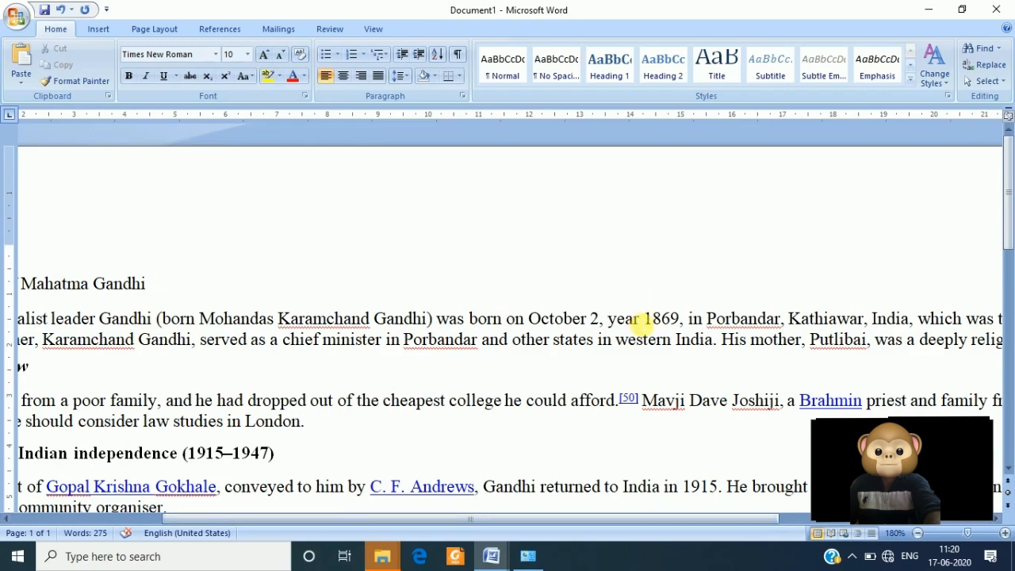
pyautogui.click(641, 320)
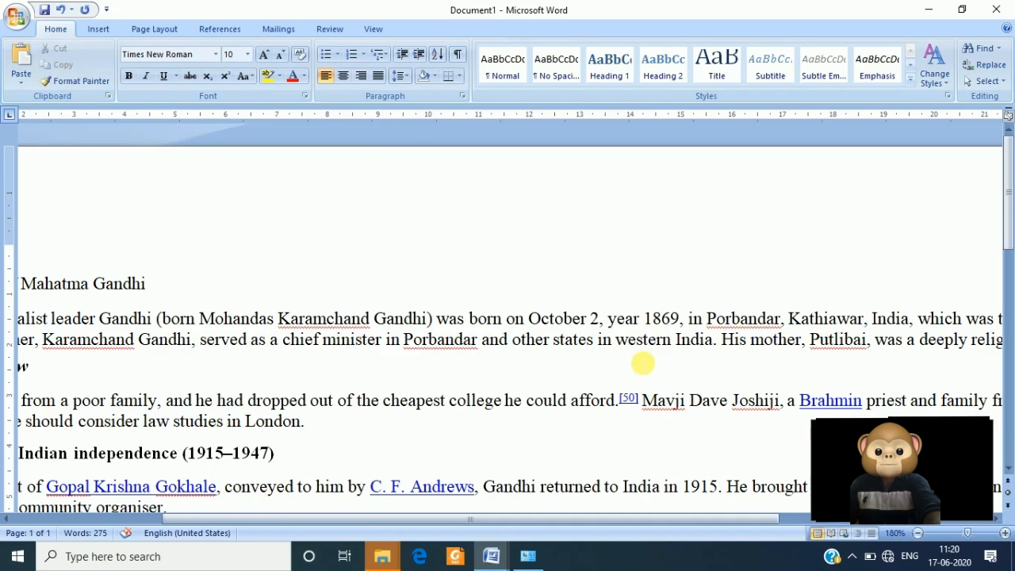
pyautogui.press('BackSpace')
pyautogui.press('BackSpace')
pyautogui.press('BackSpace')
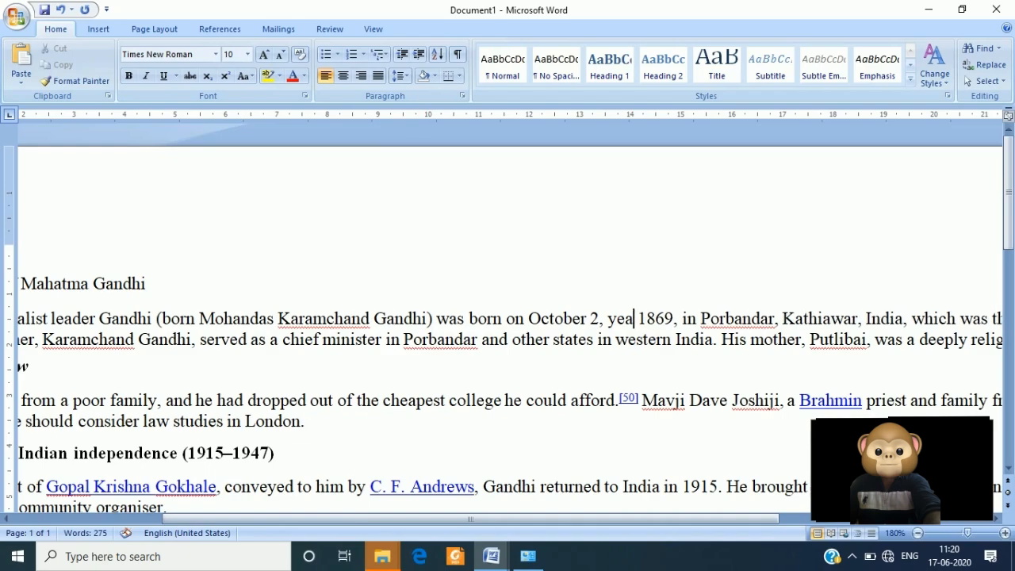
pyautogui.press('BackSpace')
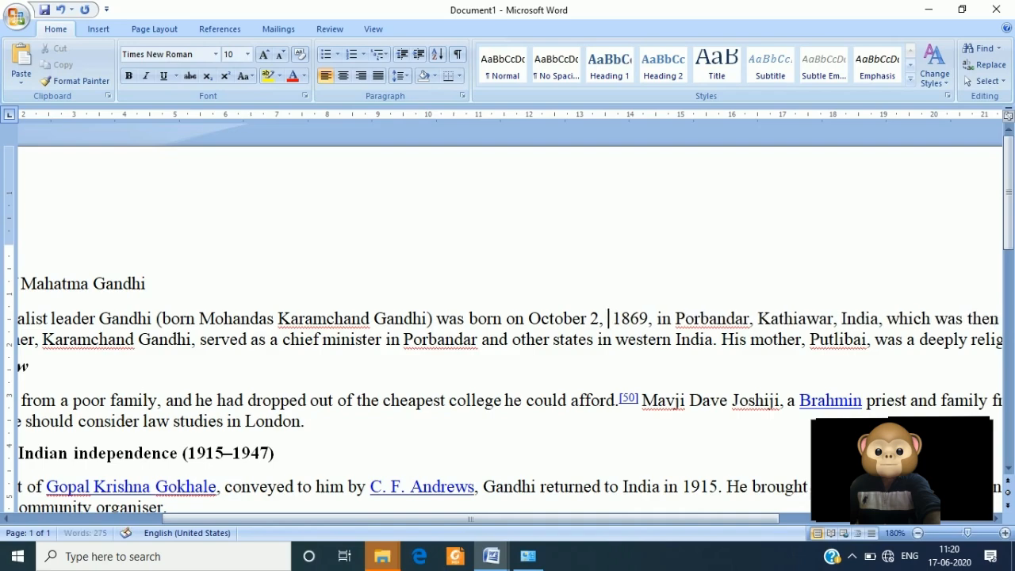
# Put the word "year" back before "1869", then delete it again together with the extra space
pyautogui.write('year')
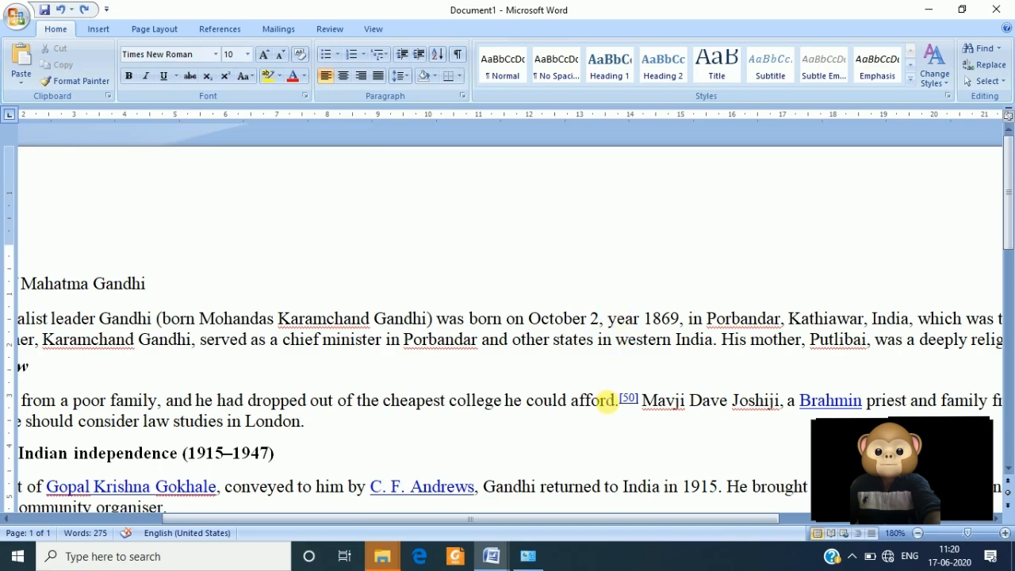
pyautogui.press('Delete')
pyautogui.press('Delete')
pyautogui.press('Delete')
pyautogui.press('Delete')
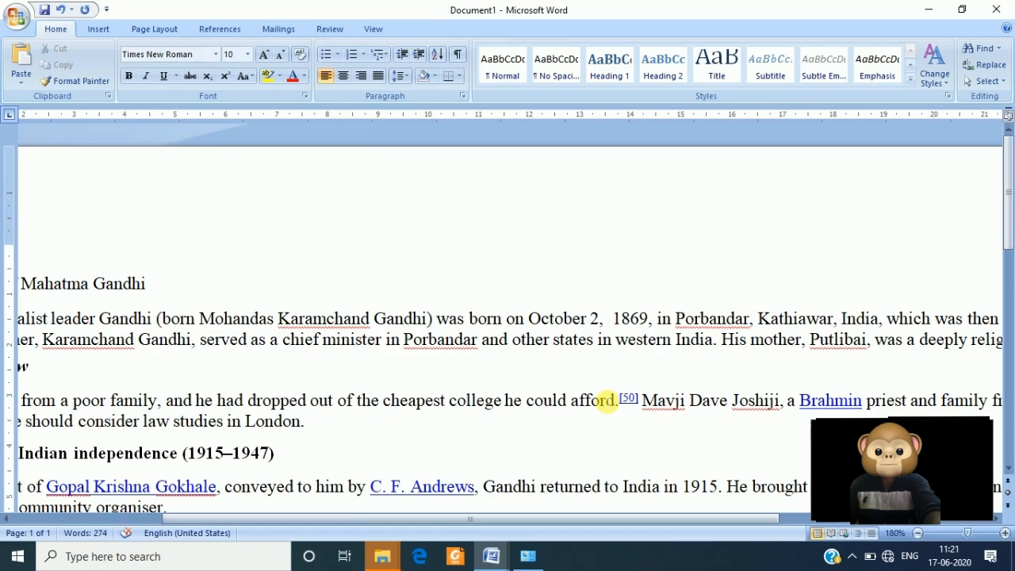
pyautogui.press('Delete')
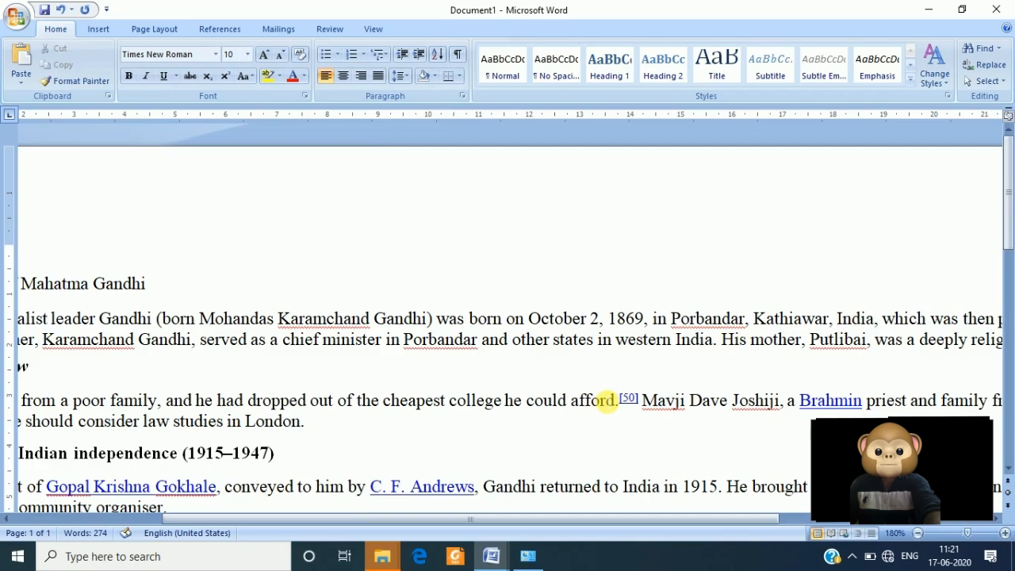
# Check the "Select Text, Copy and Paste Text" notes in COMPUTER BASICS L2.docx and return to Document1
pyautogui.scroll(-3, 605, 401)
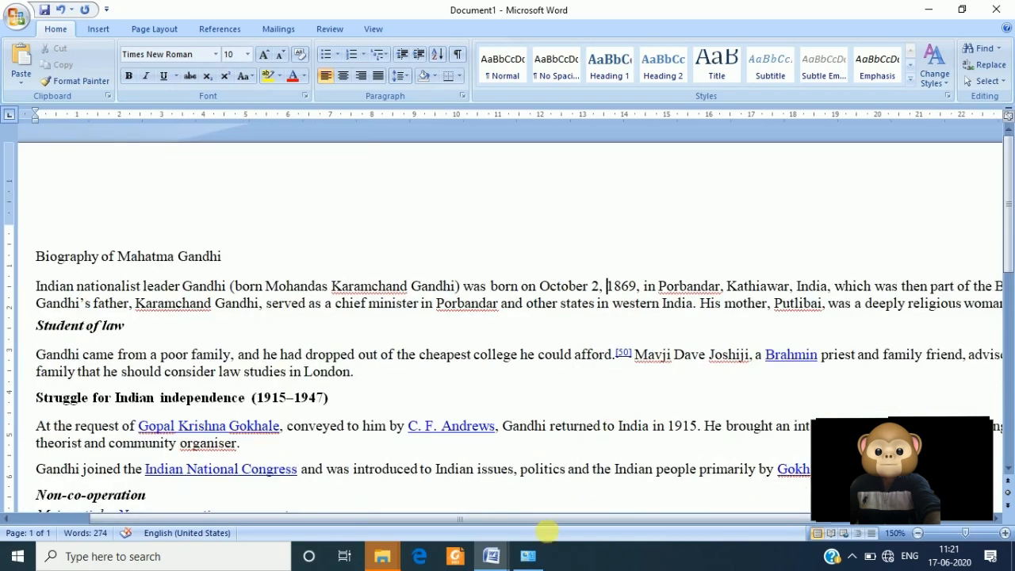
pyautogui.click(491, 556)
pyautogui.click(404, 514)
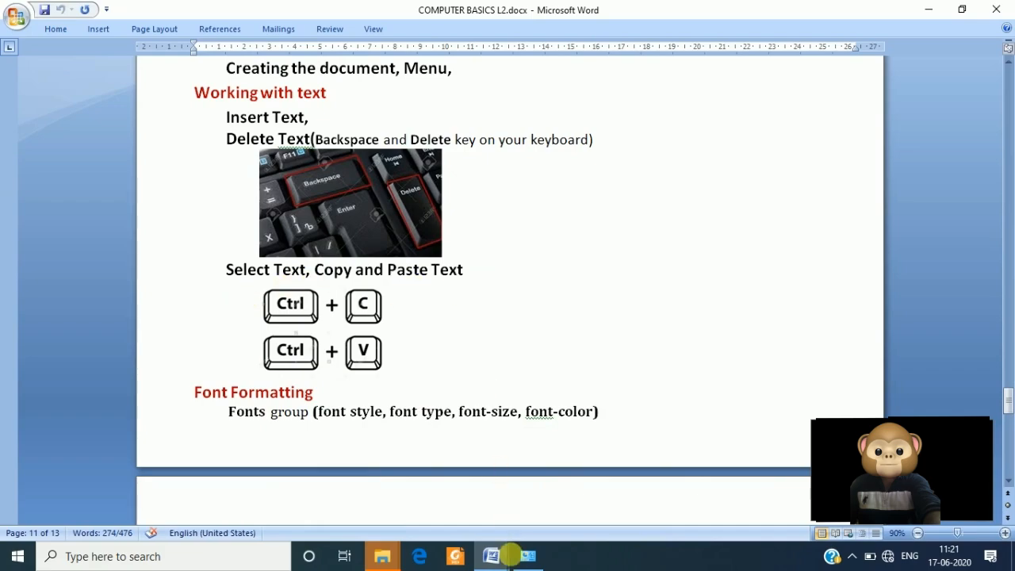
pyautogui.moveTo(491, 555)
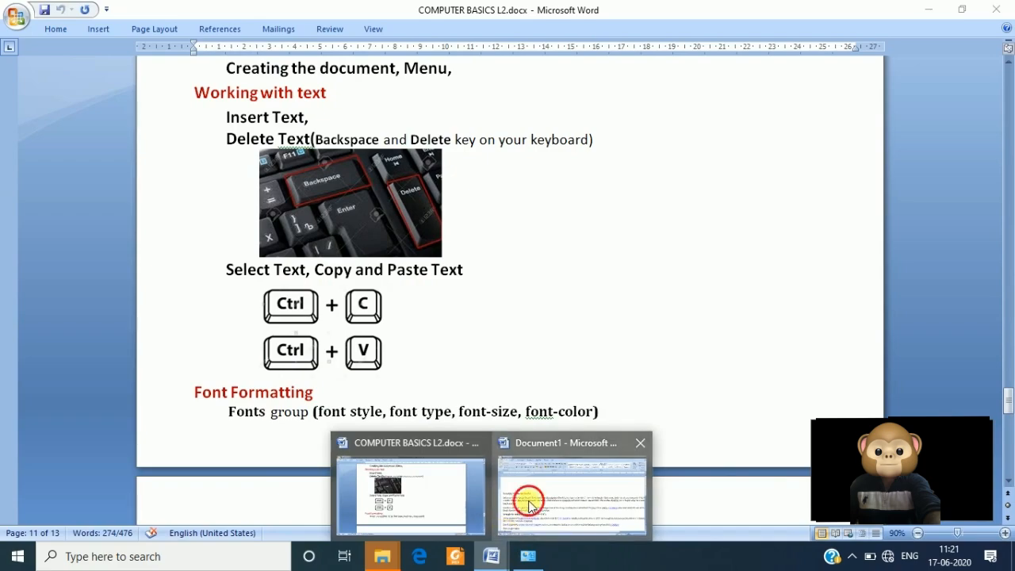
pyautogui.click(523, 503)
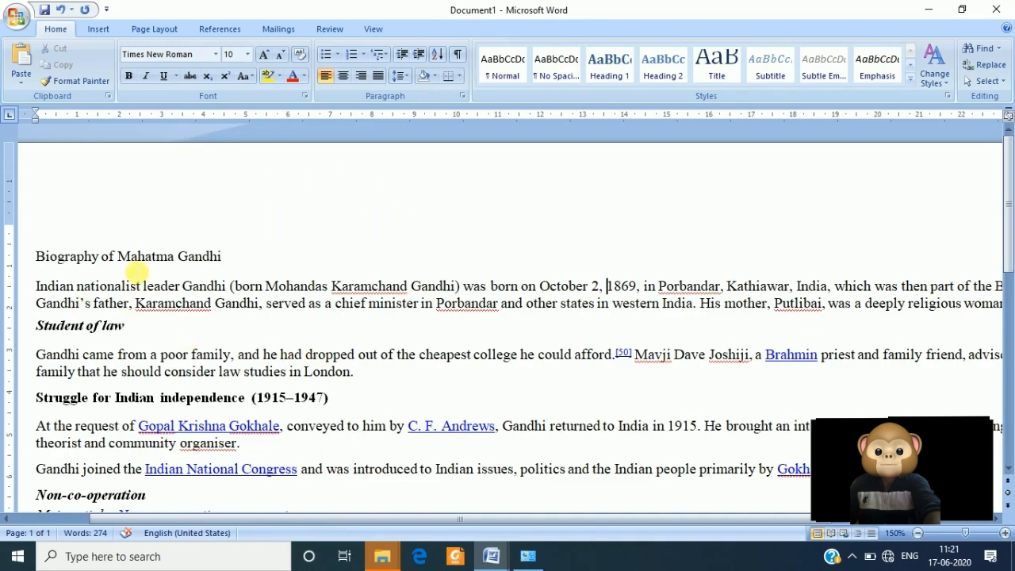
# Select the full name of Gandhi's father in the opening paragraph, then clear the selection
pyautogui.scroll(-2, 262, 317)
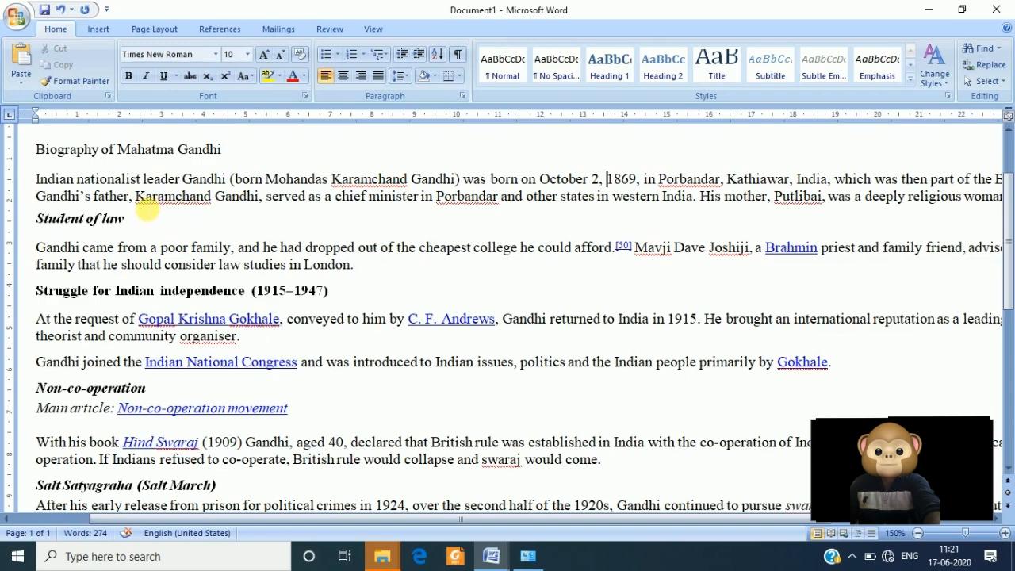
pyautogui.moveTo(136, 198); pyautogui.dragTo(258, 198)
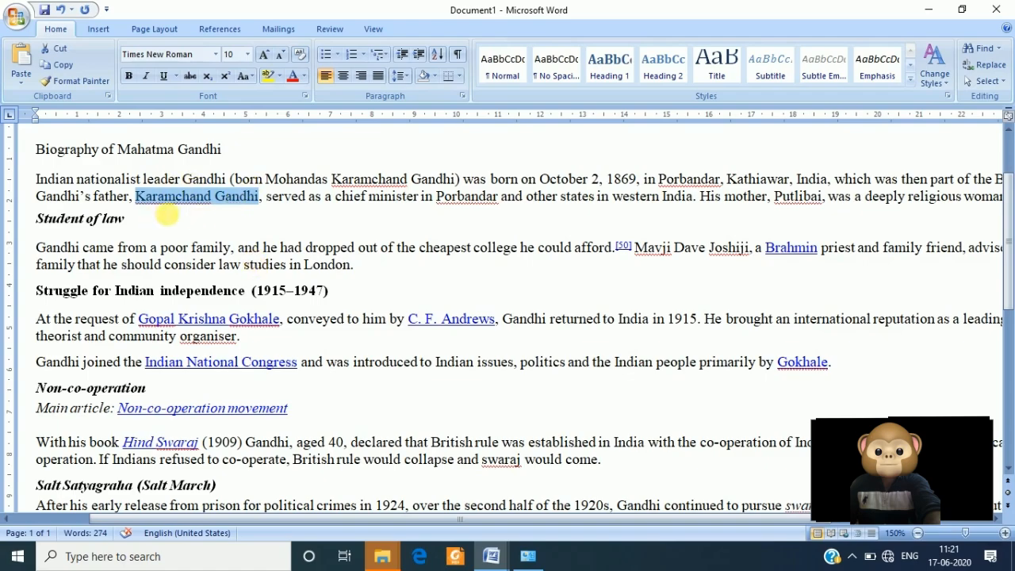
pyautogui.scroll(-4, 233, 322)
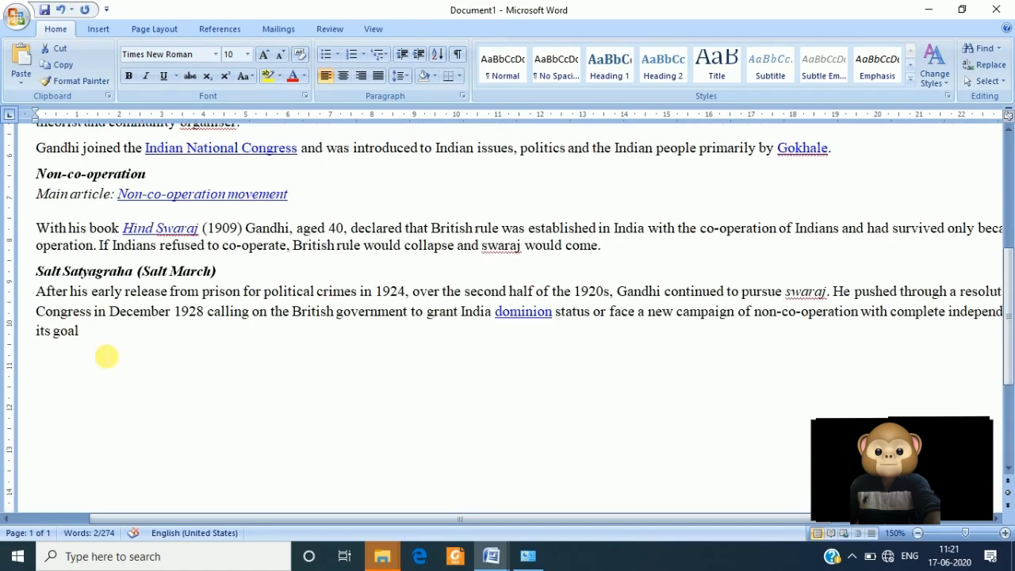
pyautogui.scroll(5, 190, 408)
pyautogui.click(255, 270)
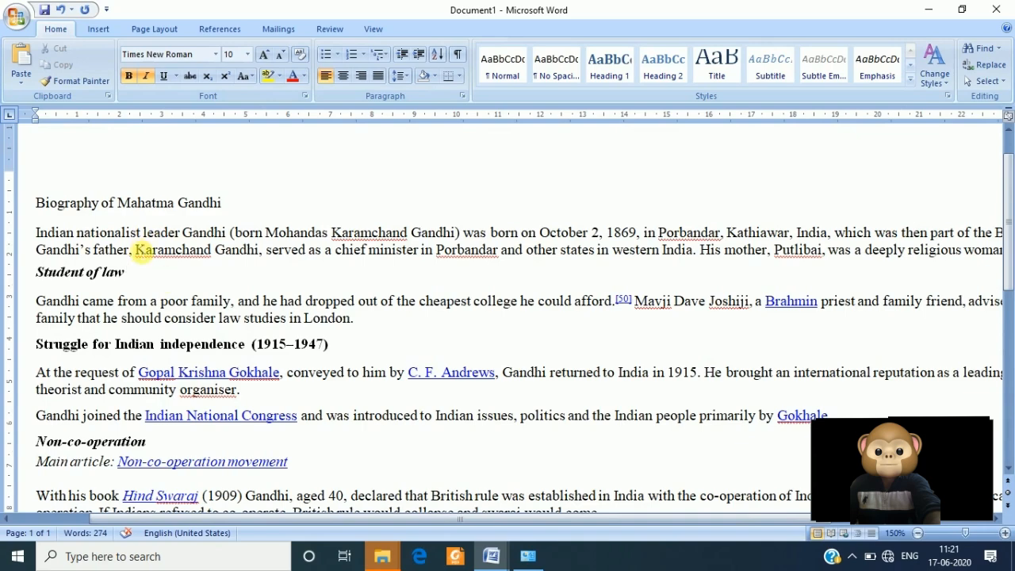
# Copy the full name that follows "Gandhi's father," in the opening paragraph
pyautogui.click(135, 251)
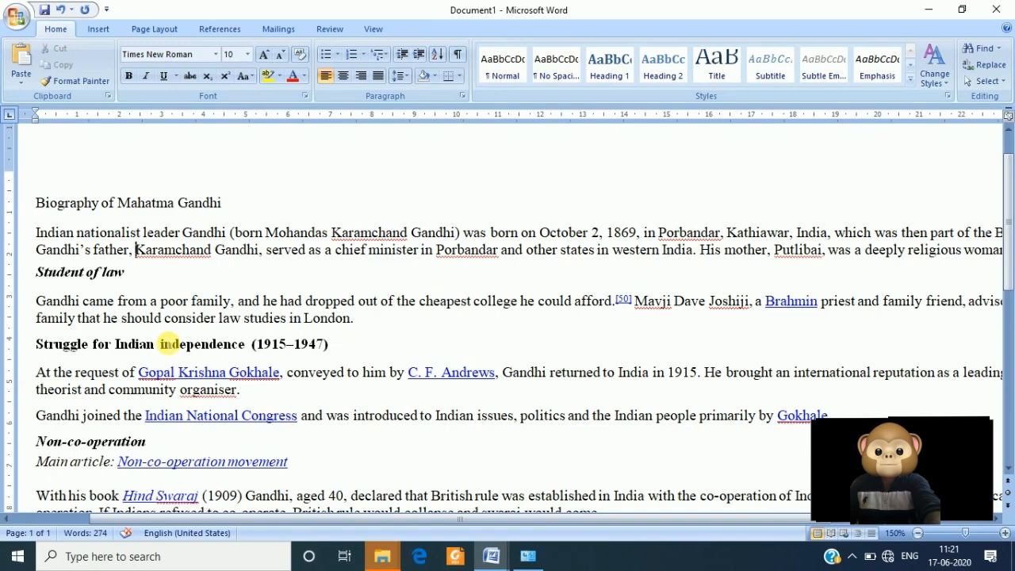
pyautogui.hotkey('shift', 'Right')
pyautogui.hotkey('shift', 'Right')
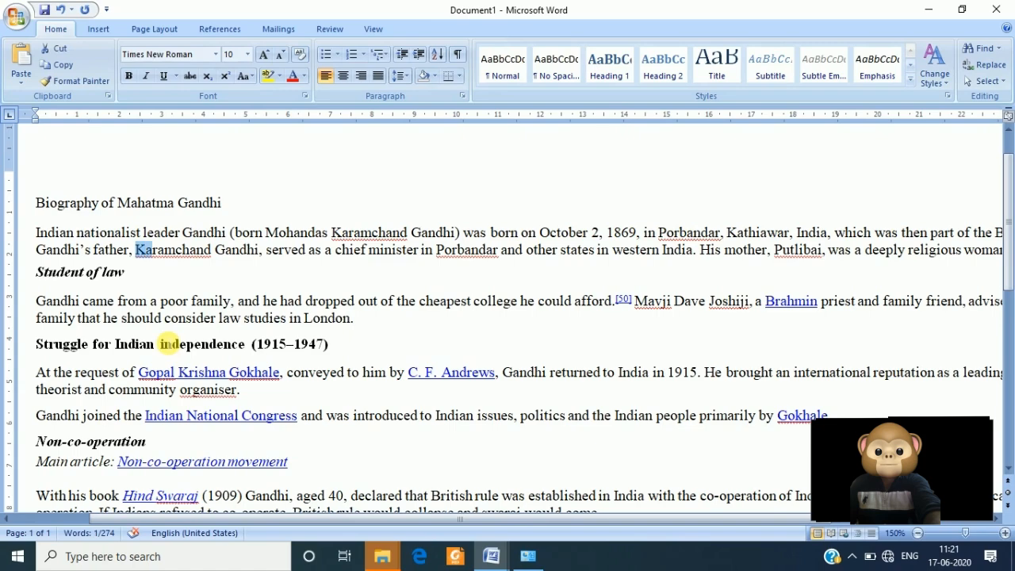
pyautogui.hotkey('shift', 'Right')
pyautogui.hotkey('shift', 'Right')
pyautogui.hotkey('shift', 'Right')
pyautogui.hotkey('shift', 'Right')
pyautogui.hotkey('shift', 'Right')
pyautogui.hotkey('shift', 'Right')
pyautogui.hotkey('shift', 'Right')
pyautogui.hotkey('shift', 'Right')
pyautogui.hotkey('shift', 'Right')
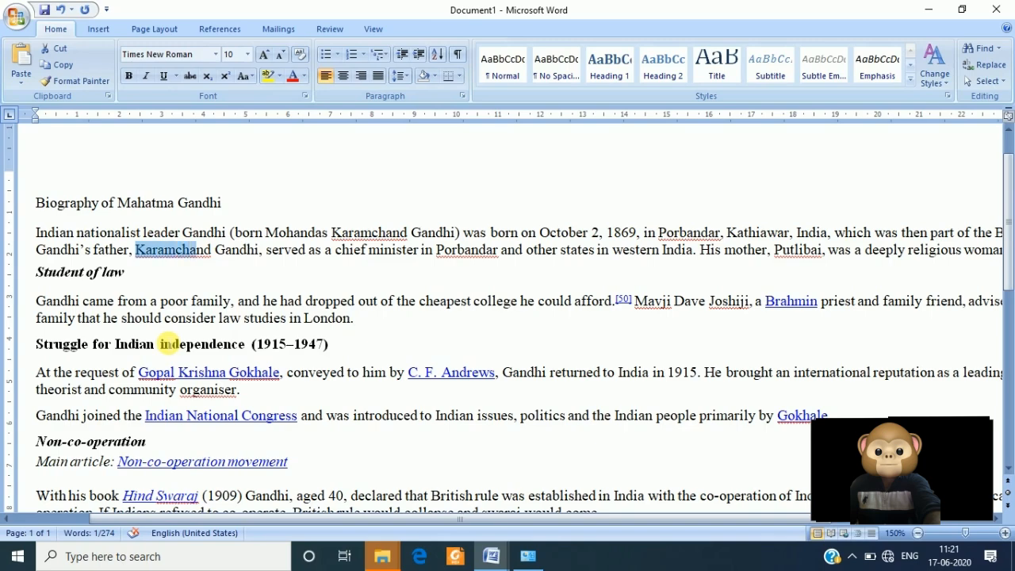
pyautogui.hotkey('shift', 'Right')
pyautogui.hotkey('shift', 'Right')
pyautogui.hotkey('shift', 'Right')
pyautogui.hotkey('shift', 'Right')
pyautogui.hotkey('shift', 'Right')
pyautogui.hotkey('shift', 'Right')
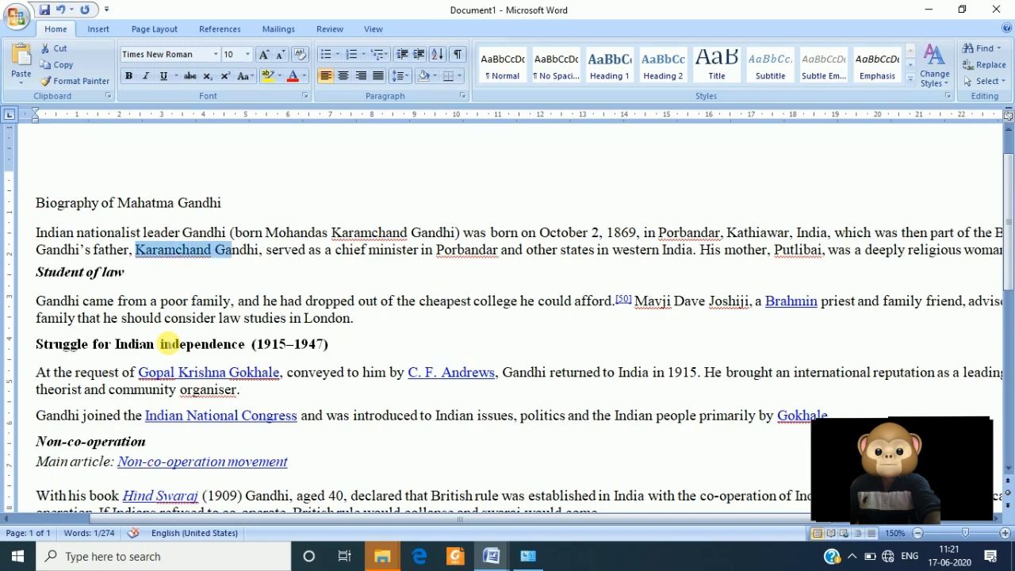
pyautogui.hotkey('shift', 'Right')
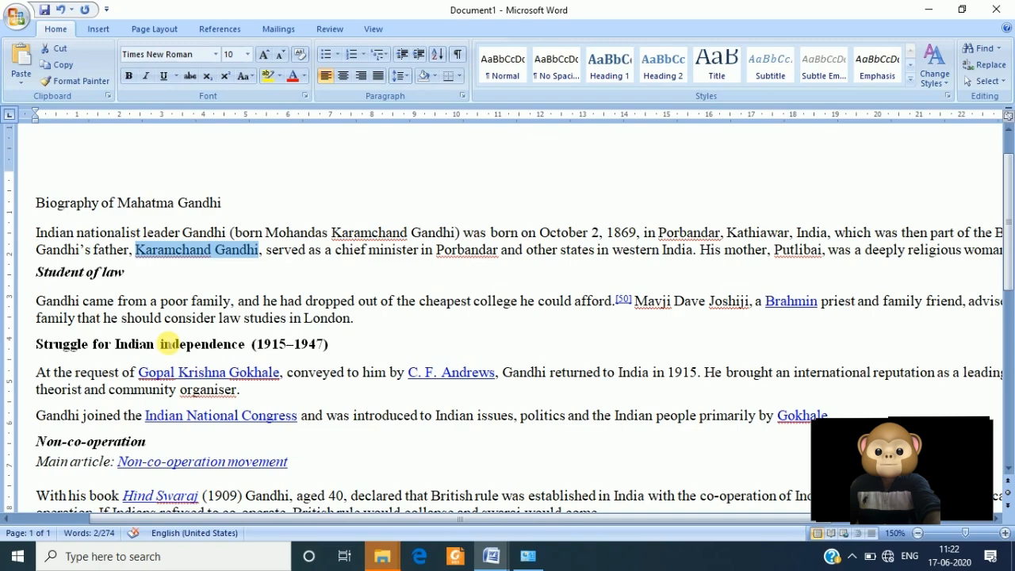
pyautogui.click(66, 71)
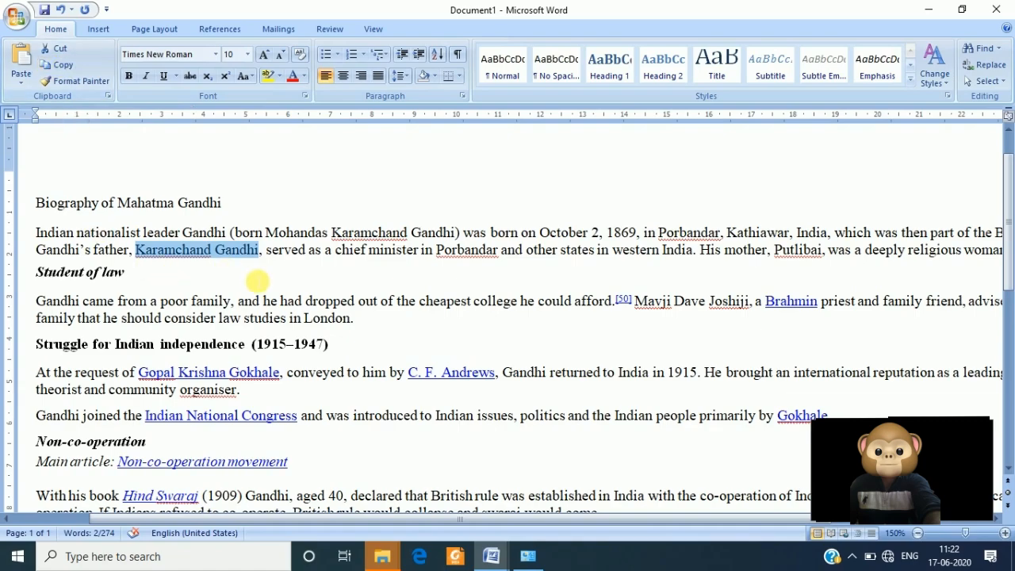
# Paste the copied name on the empty line below the "Salt Satyagraha (Salt March)" paragraph
pyautogui.scroll(-5, 258, 281)
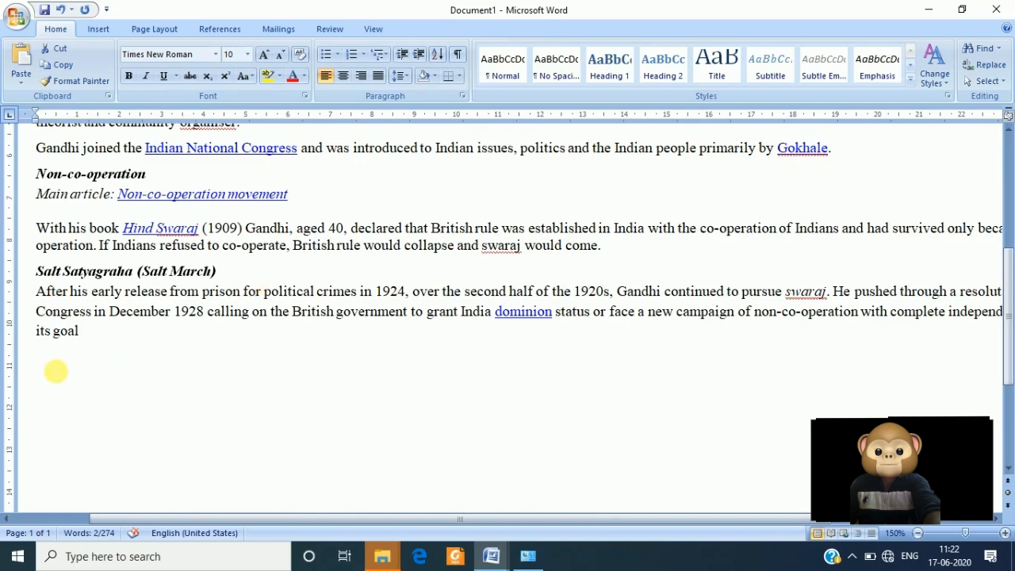
pyautogui.click(56, 371)
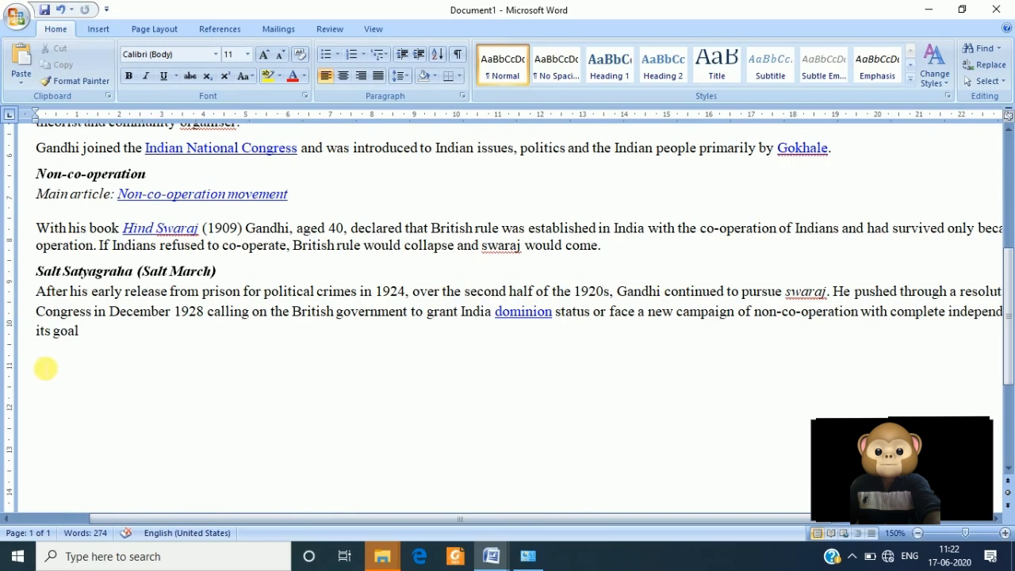
pyautogui.click(22, 74)
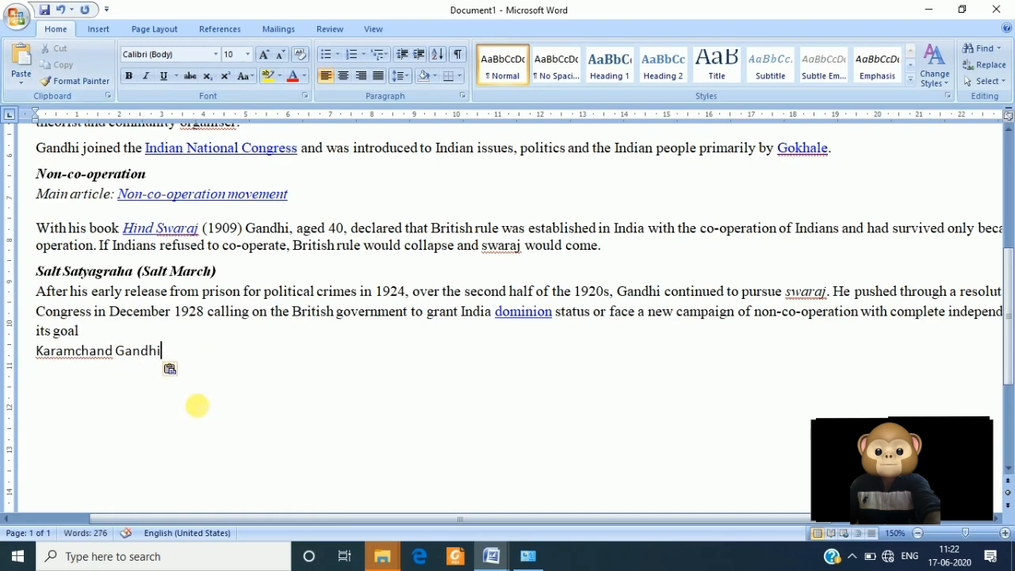
pyautogui.scroll(8, 196, 405)
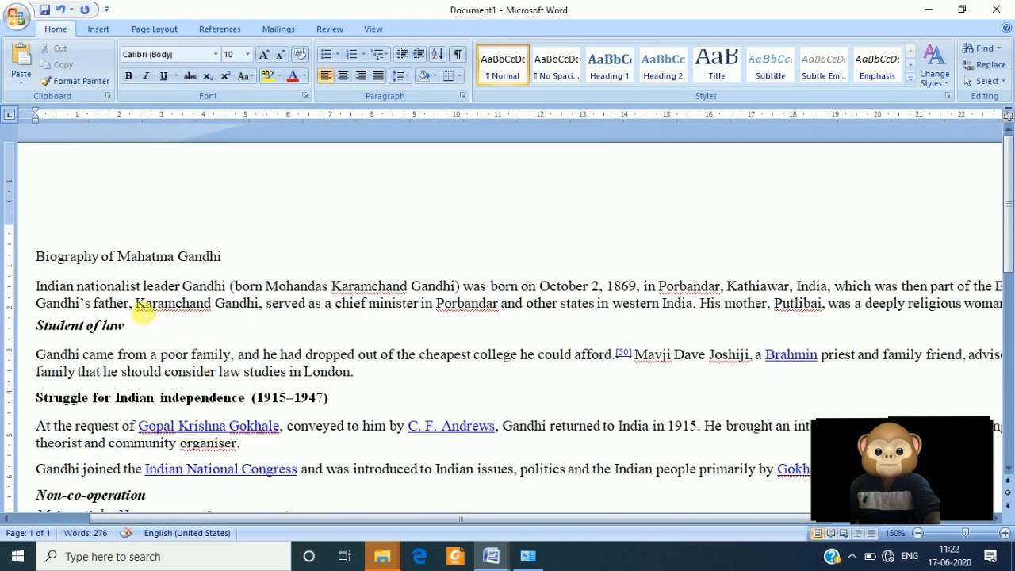
pyautogui.moveTo(136, 304); pyautogui.dragTo(259, 305)
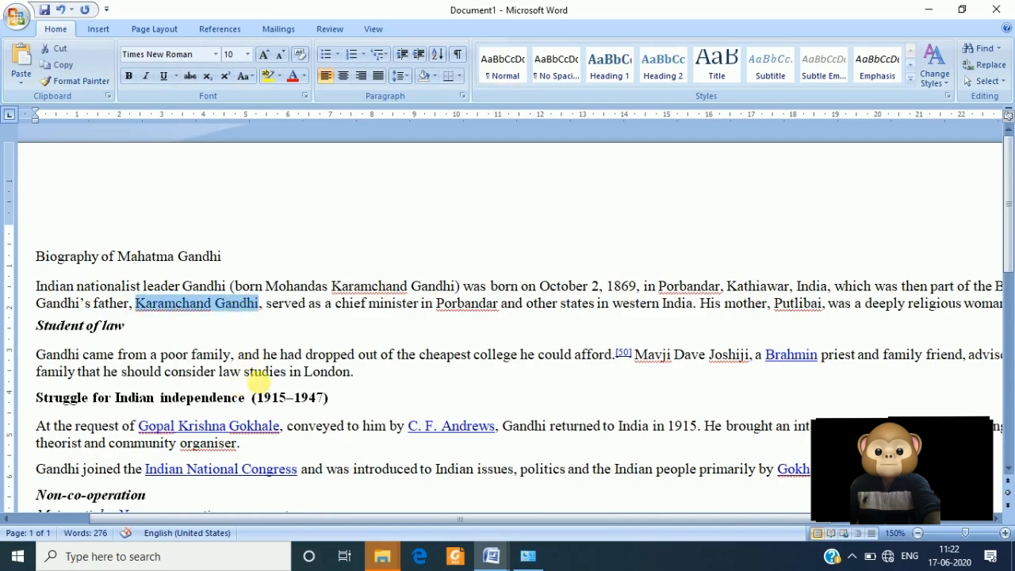
pyautogui.click(252, 353)
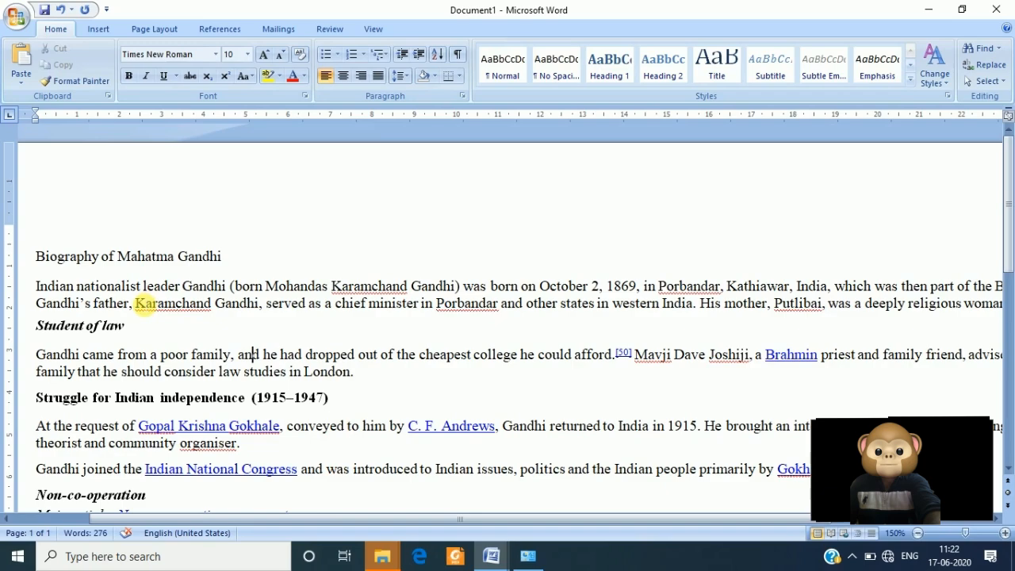
# Cut the full name that follows "Gandhi's father," out of the opening paragraph
pyautogui.click(138, 304)
pyautogui.hotkey('shift', 'Right')
pyautogui.hotkey('shift', 'Right')
pyautogui.hotkey('shift', 'Right')
pyautogui.hotkey('shift', 'Right')
pyautogui.hotkey('shift', 'Right')
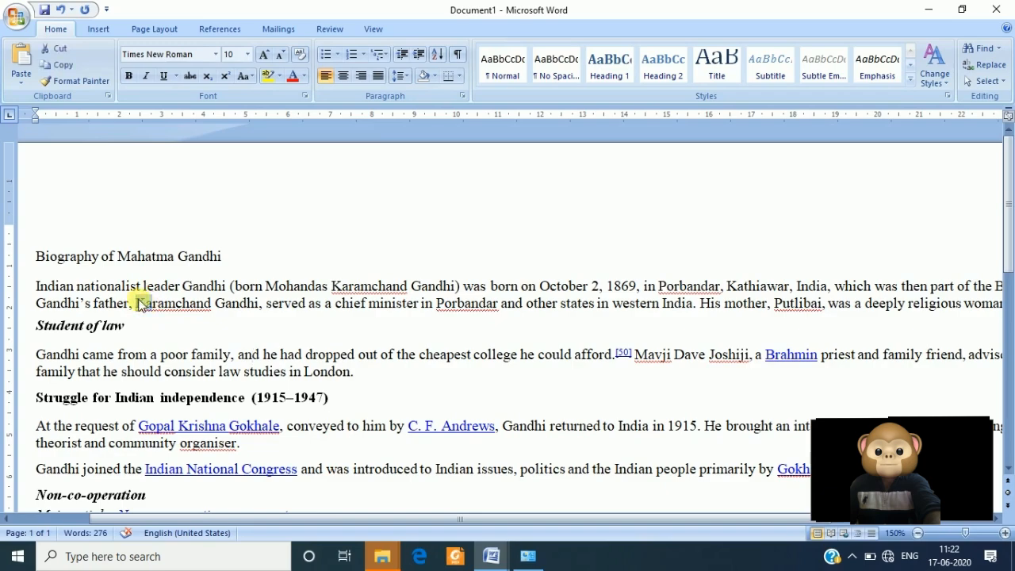
pyautogui.hotkey('shift', 'Right')
pyautogui.hotkey('shift', 'Right')
pyautogui.hotkey('shift', 'Right')
pyautogui.hotkey('shift', 'Right')
pyautogui.hotkey('shift', 'Right')
pyautogui.hotkey('shift', 'Right')
pyautogui.hotkey('shift', 'Right')
pyautogui.hotkey('shift', 'Right')
pyautogui.hotkey('shift', 'Right')
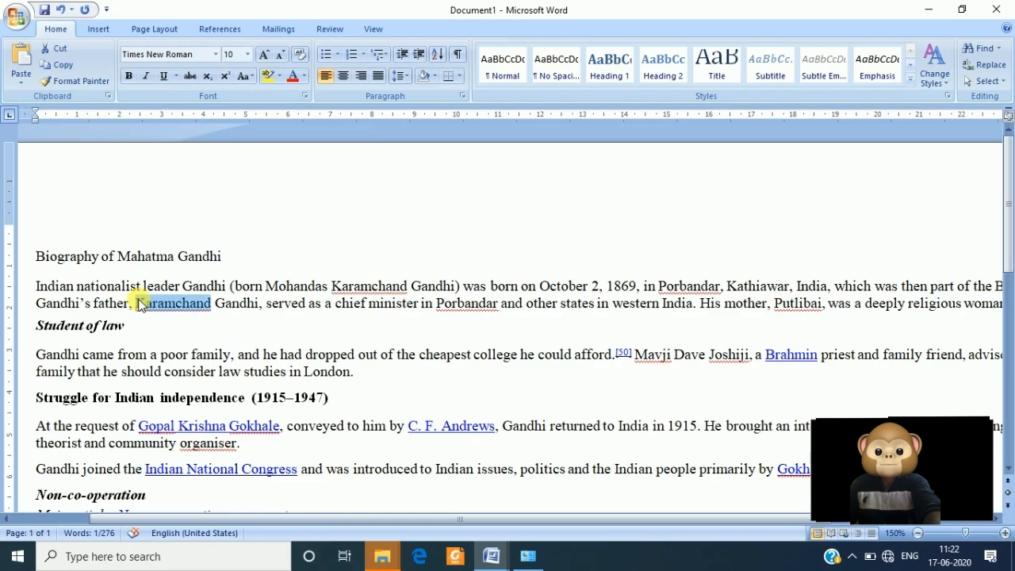
pyautogui.hotkey('shift', 'Right')
pyautogui.hotkey('shift', 'Right')
pyautogui.hotkey('shift', 'Right')
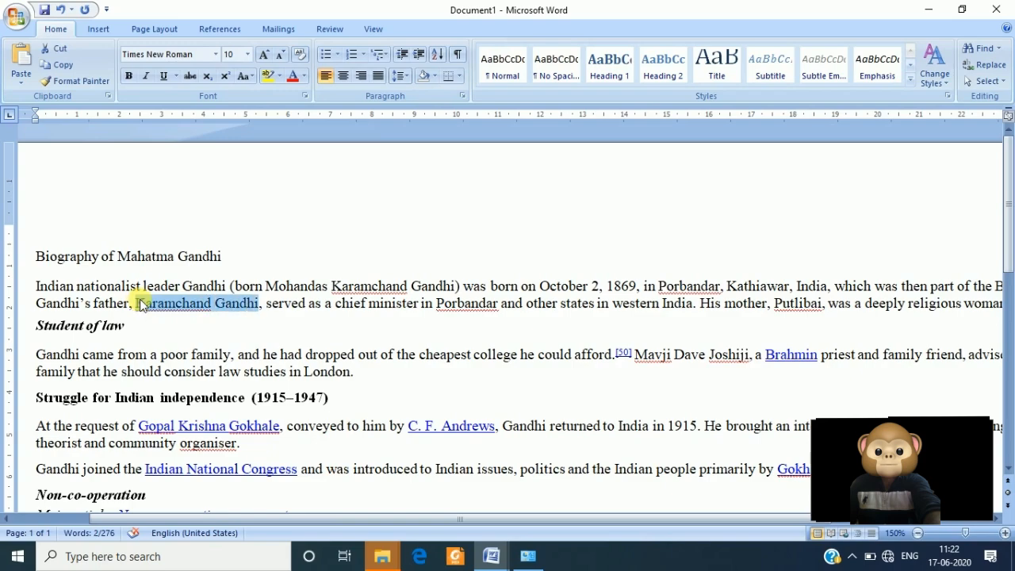
pyautogui.click(58, 52)
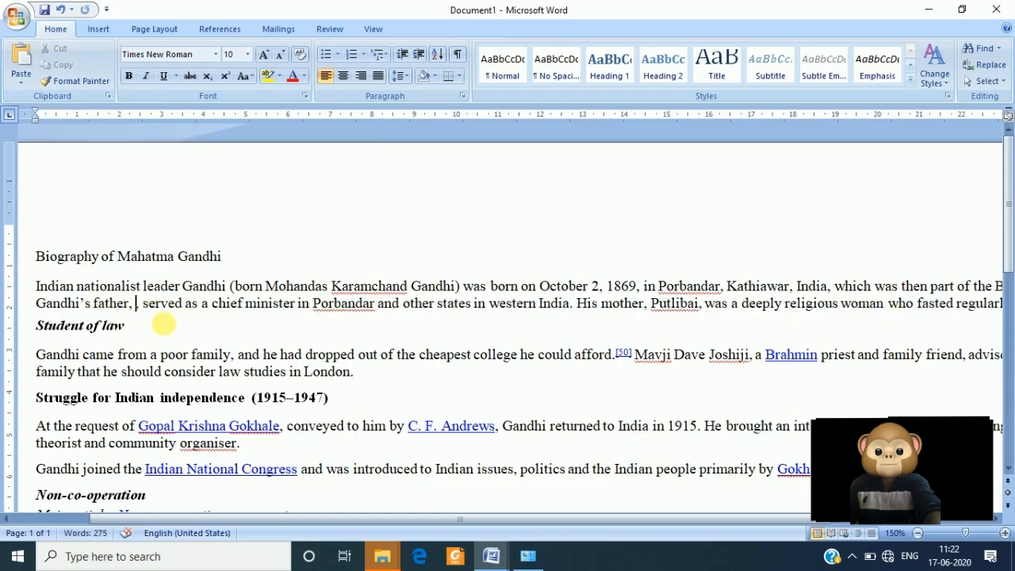
pyautogui.scroll(-12, 162, 323)
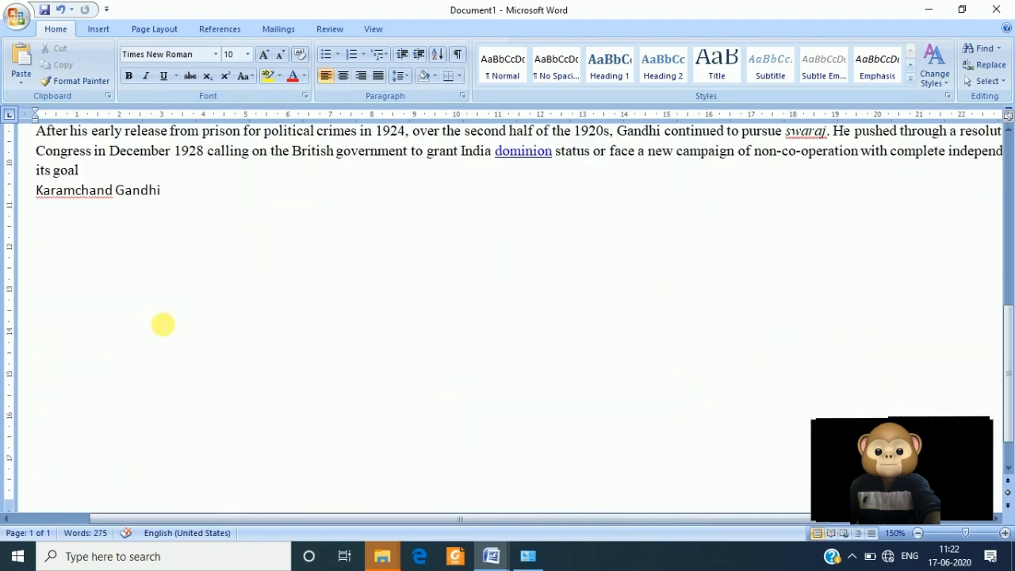
# Paste the cut name on a new line below the name that follows the "Salt Satyagraha (Salt March)" paragraph
pyautogui.click(77, 220)
pyautogui.click(218, 214)
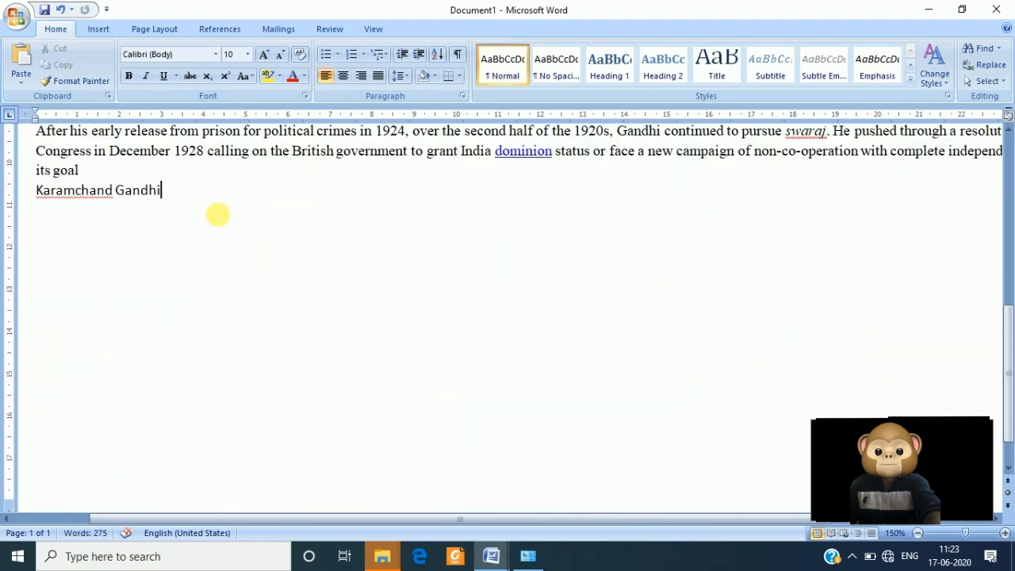
pyautogui.press('Return')
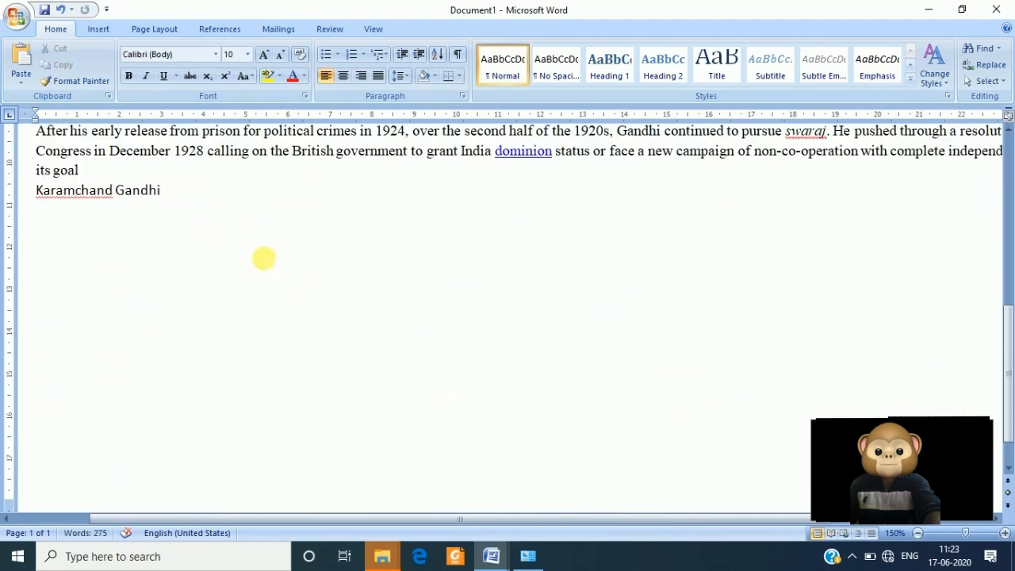
pyautogui.click(19, 59)
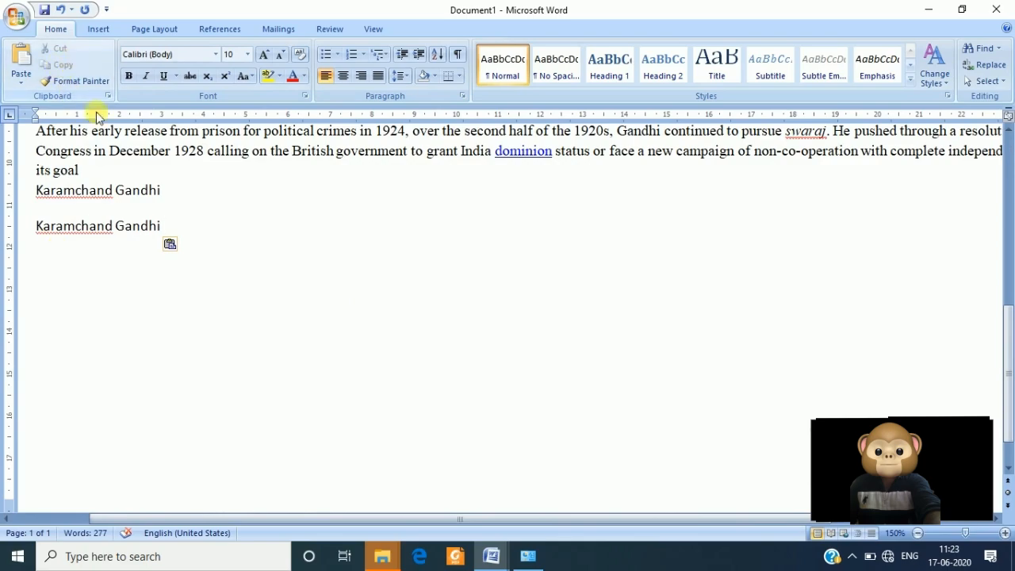
# Select each of the two pasted names at the document's end in turn, then check the spot after "Gandhi's father," in the opening paragraph
pyautogui.moveTo(194, 192); pyautogui.dragTo(34, 193)
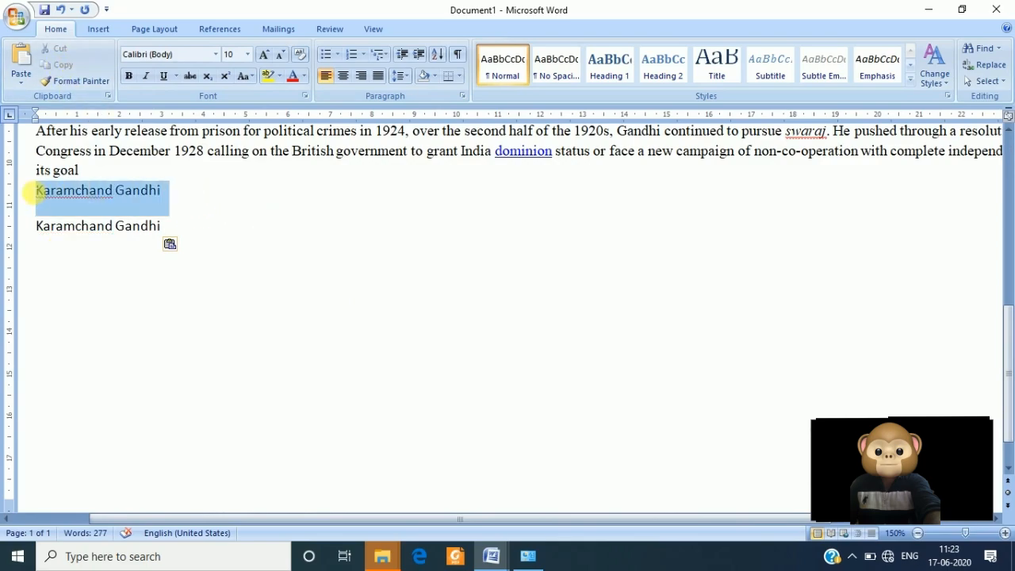
pyautogui.scroll(4, 296, 309)
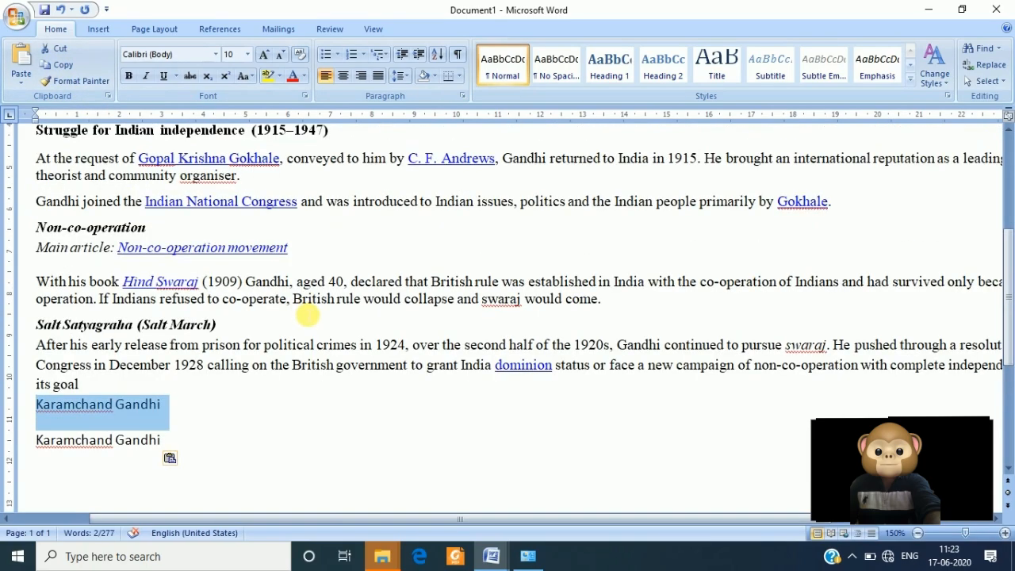
pyautogui.click(261, 412)
pyautogui.moveTo(195, 446); pyautogui.dragTo(13, 460)
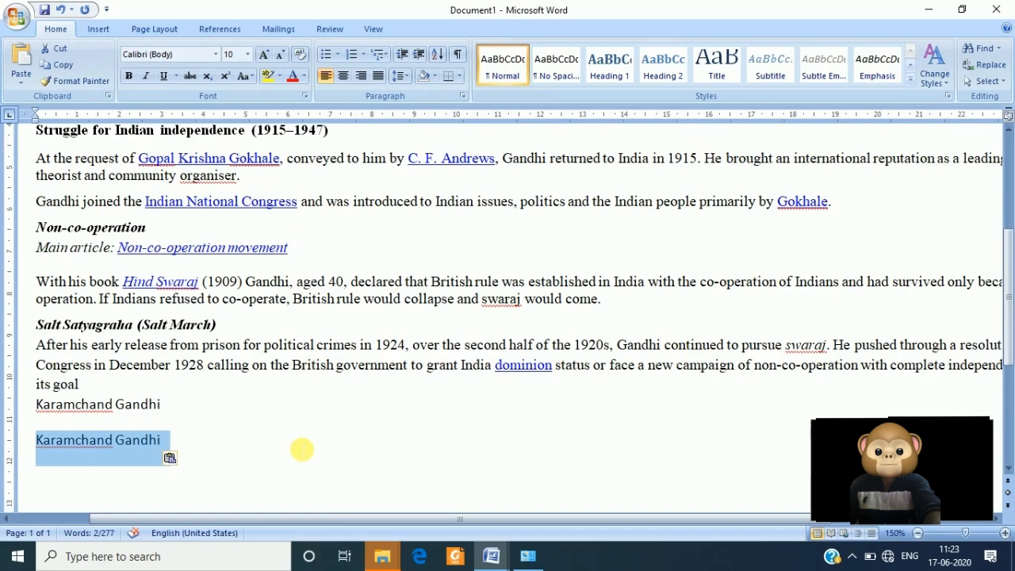
pyautogui.scroll(5, 301, 449)
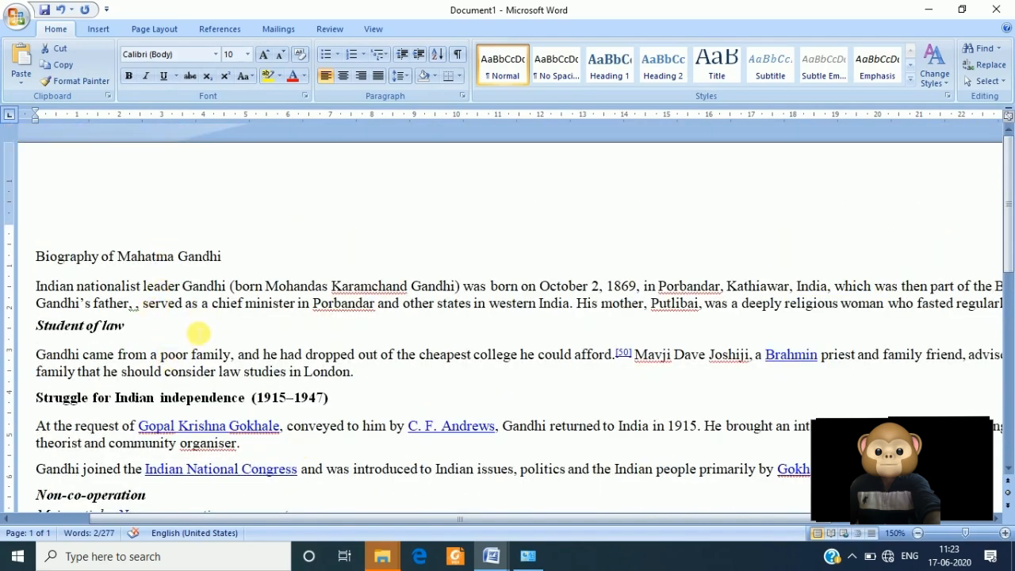
# Undo the last paste and the cut to restore the name after "Gandhi's father," in the opening paragraph
pyautogui.hotkey('ctrl', 'End')
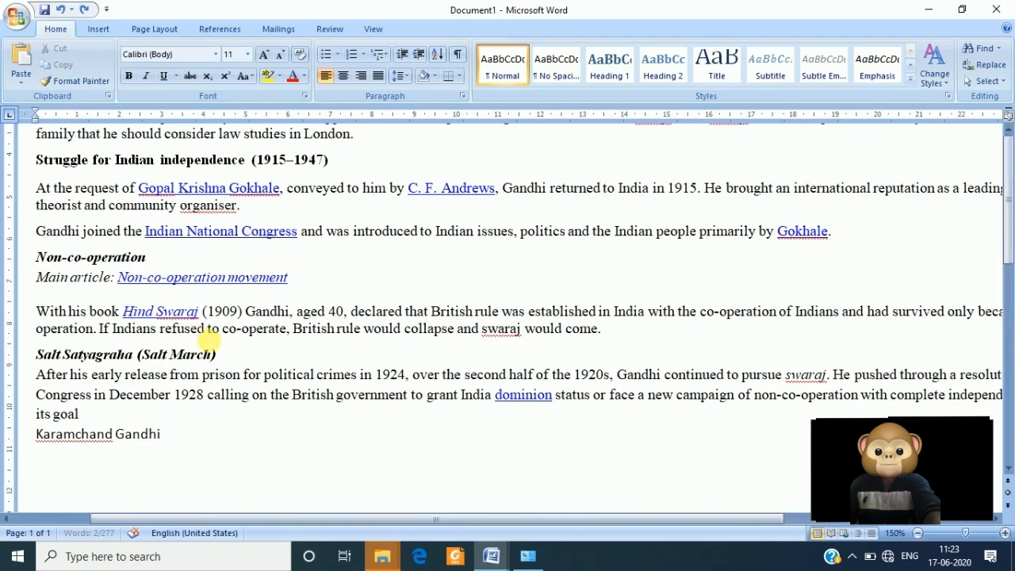
pyautogui.scroll(5, 210, 343)
pyautogui.scroll(8, 210, 344)
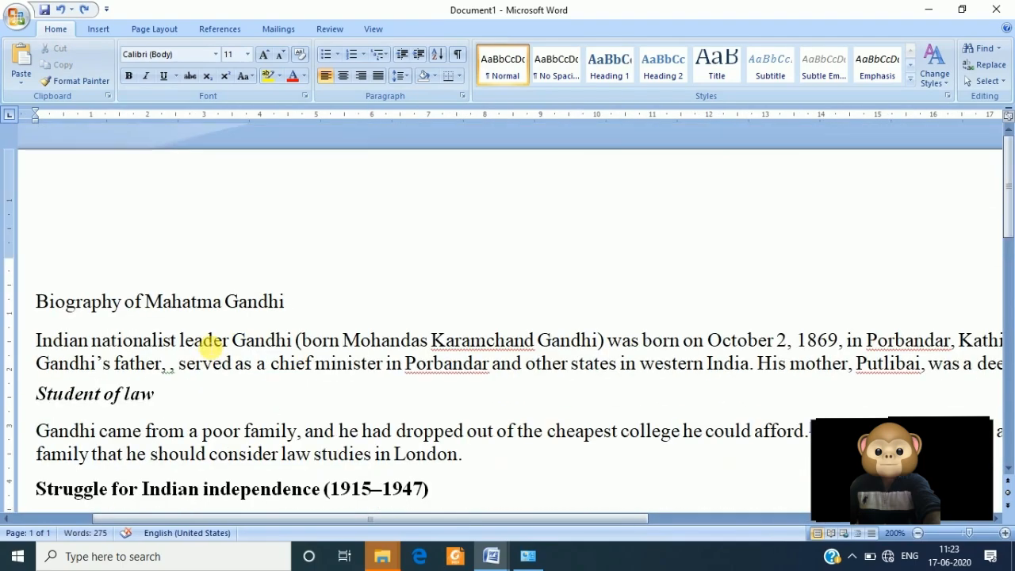
pyautogui.hotkey('ctrl', 'End')
pyautogui.scroll(10, 210, 349)
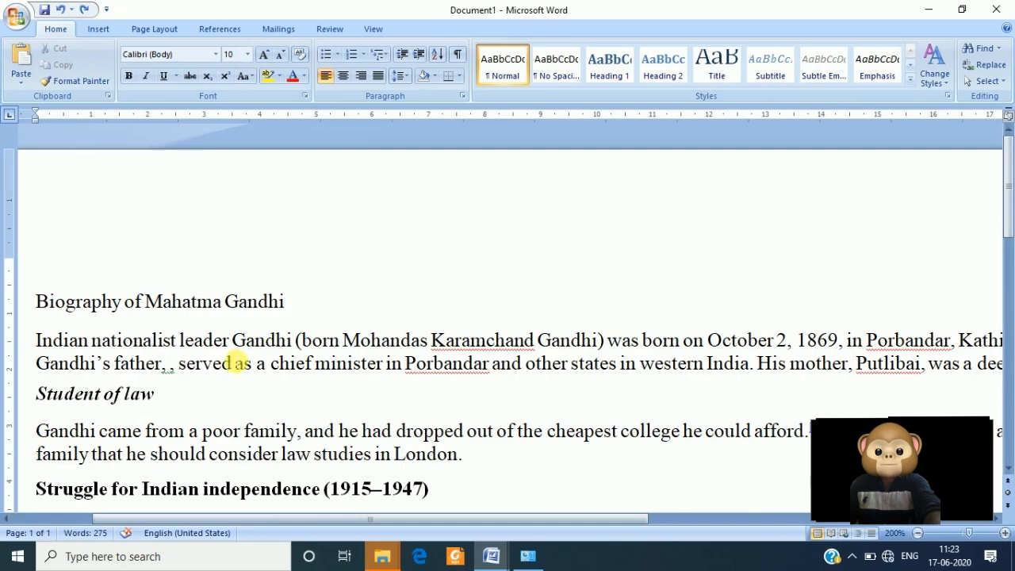
pyautogui.hotkey('ctrl', 'z')
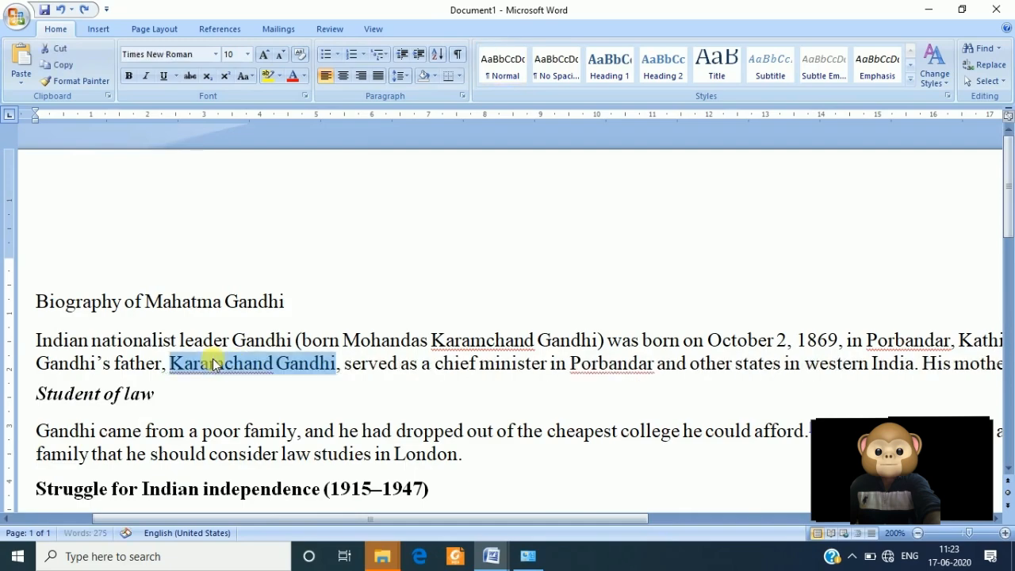
# Select the restored name after "Gandhi's father," in the opening paragraph, then clear the selection
pyautogui.click(220, 377)
pyautogui.moveTo(170, 363); pyautogui.dragTo(333, 363)
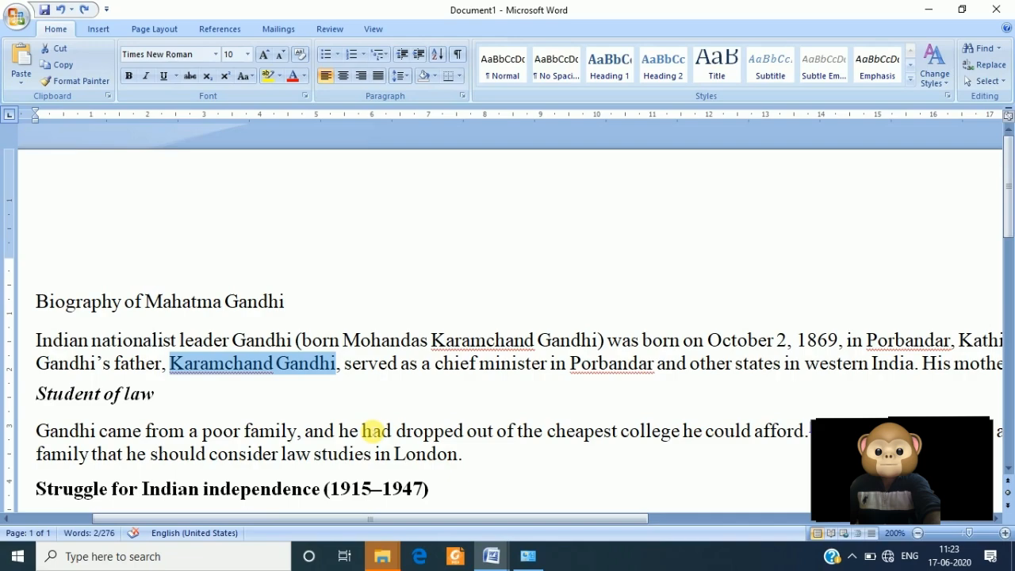
pyautogui.click(387, 433)
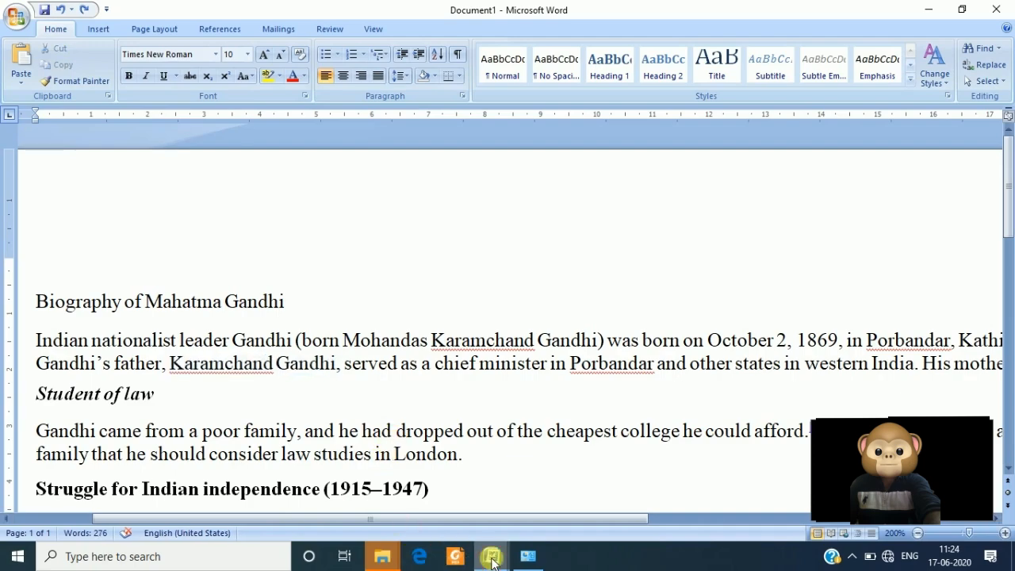
# Review the "Select Text, Copy and Paste Text" section in COMPUTER BASICS L2.docx, comparing it with Document1, and return to Document1
pyautogui.moveTo(491, 559)
pyautogui.click(419, 502)
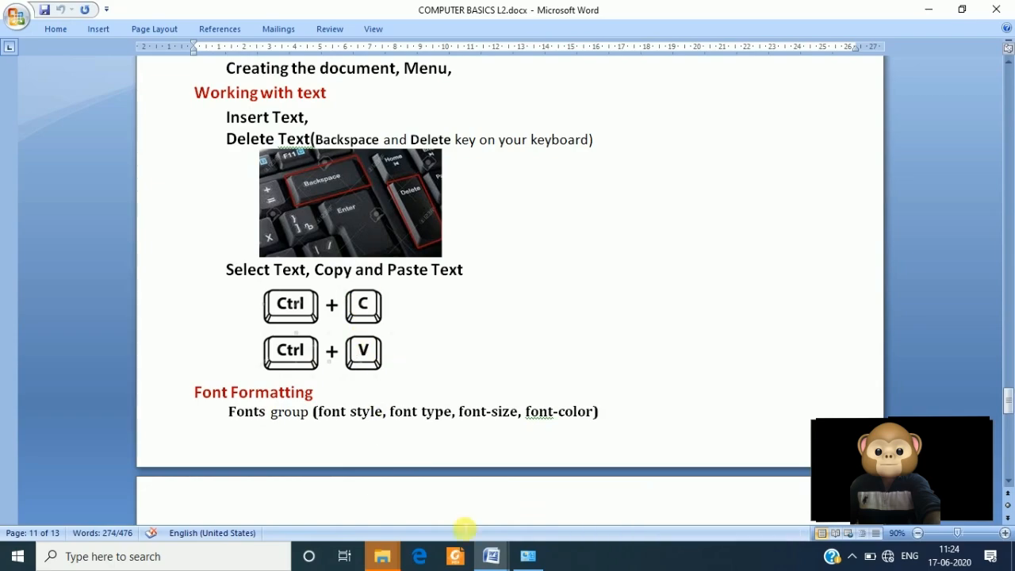
pyautogui.click(492, 559)
pyautogui.click(446, 493)
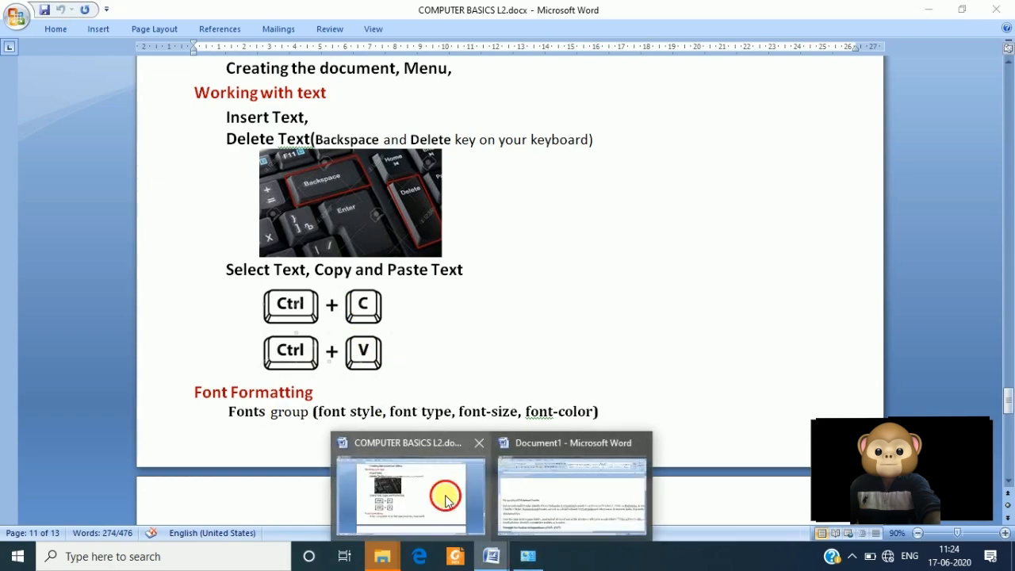
pyautogui.click(491, 558)
pyautogui.click(544, 487)
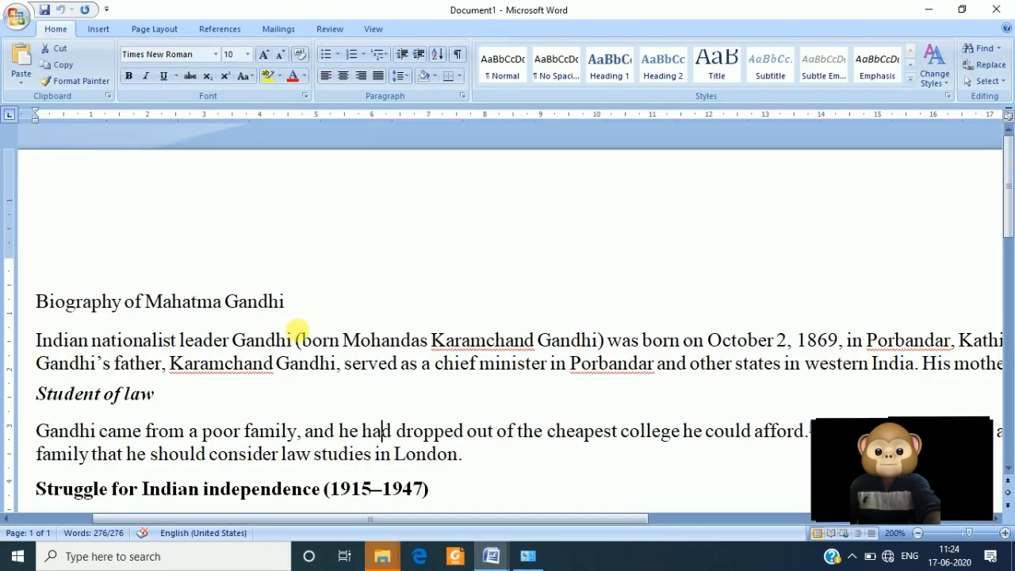
pyautogui.scroll(-3, 216, 337)
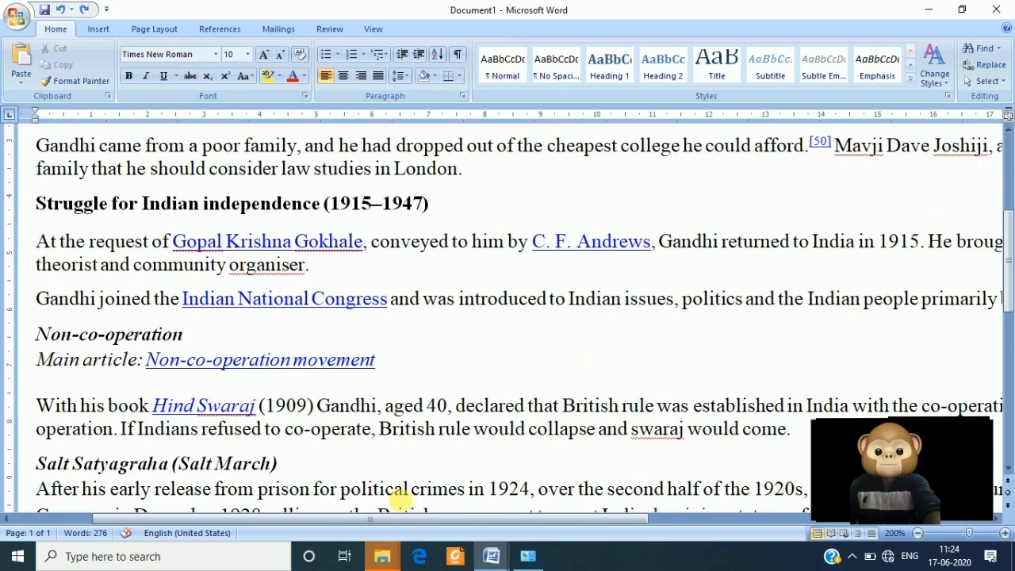
pyautogui.click(492, 558)
pyautogui.click(415, 516)
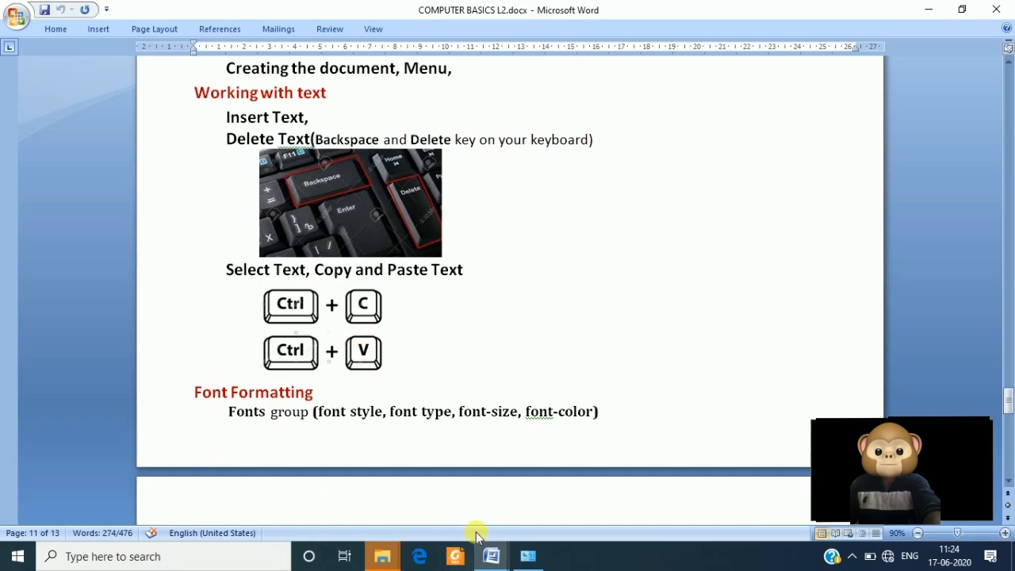
pyautogui.moveTo(491, 554)
pyautogui.click(507, 483)
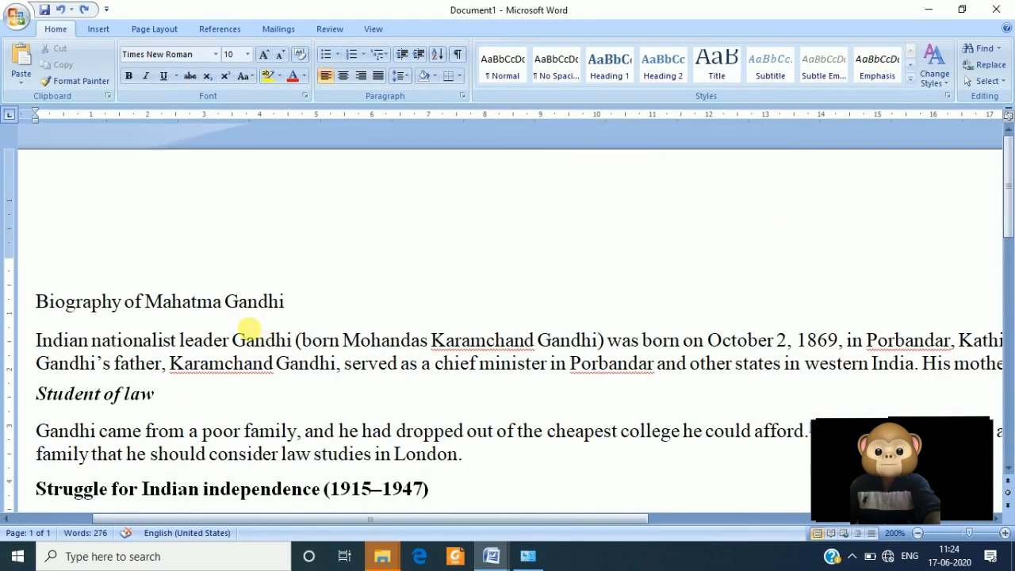
# Copy the full name that follows "Gandhi's father," in the opening paragraph
pyautogui.click(171, 364)
pyautogui.moveTo(178, 368); pyautogui.dragTo(333, 365)
pyautogui.hotkey('ctrl', 'c')
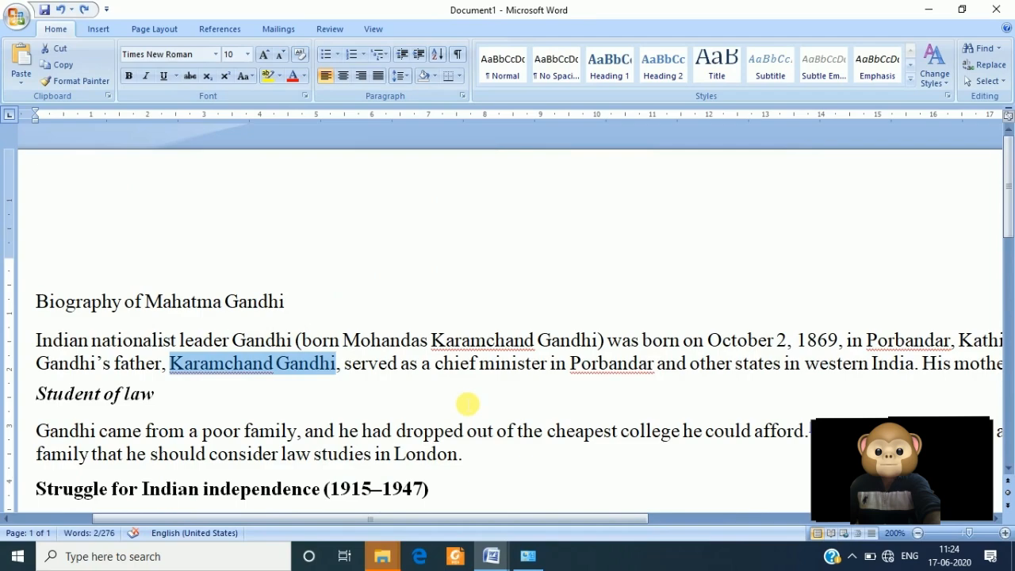
# Paste the copied name at the end of the document, leaving one blank line below the existing name
pyautogui.scroll(-15, 467, 404)
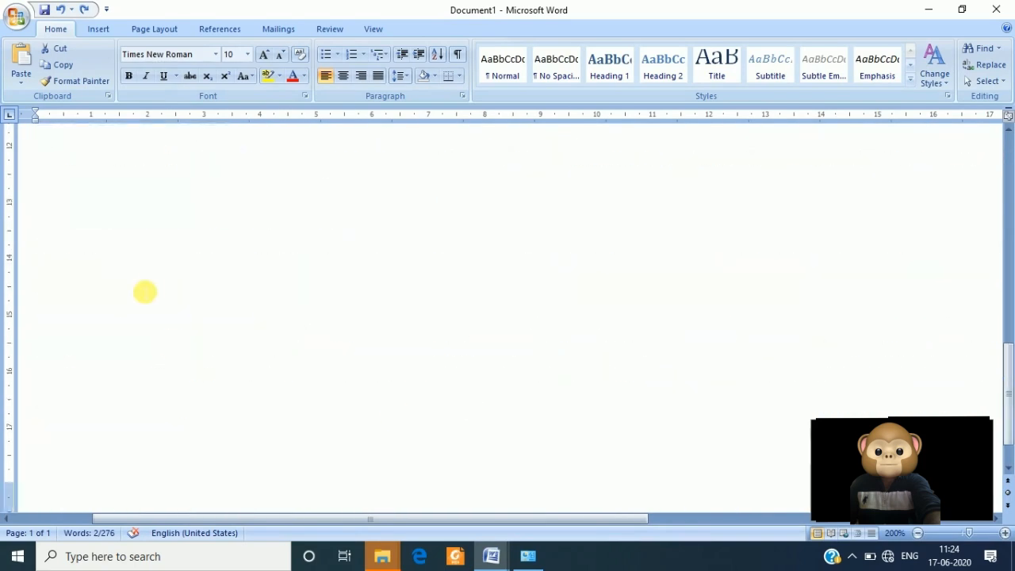
pyautogui.scroll(4, 162, 340)
pyautogui.click(60, 326)
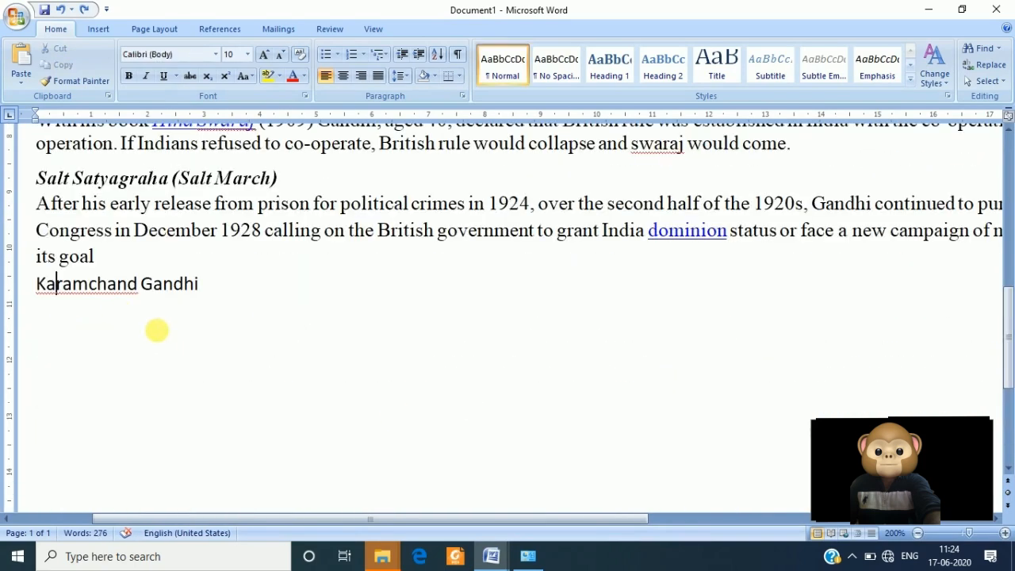
pyautogui.click(300, 280)
pyautogui.press('Return')
pyautogui.press('Return')
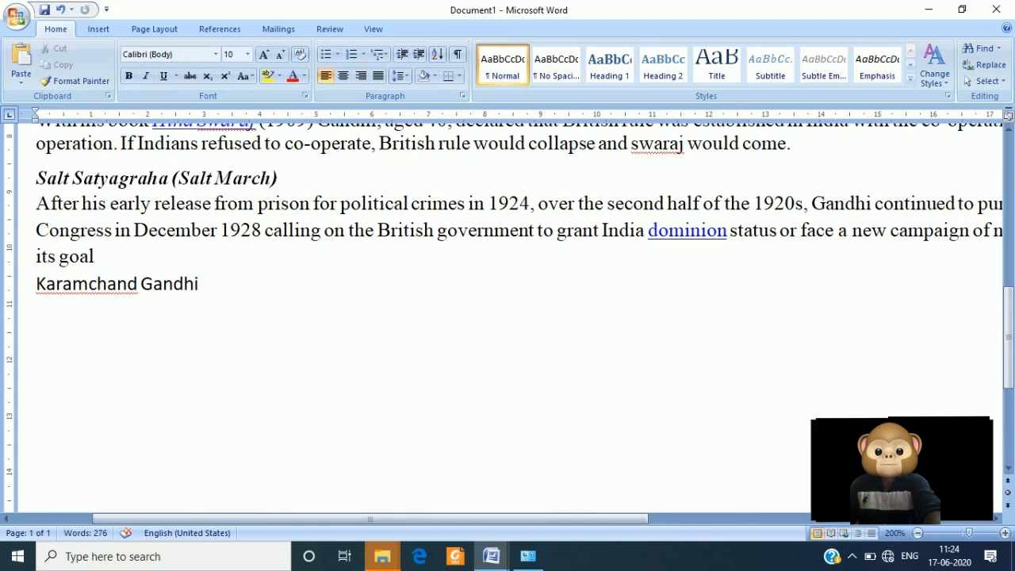
pyautogui.hotkey('ctrl', 'v')
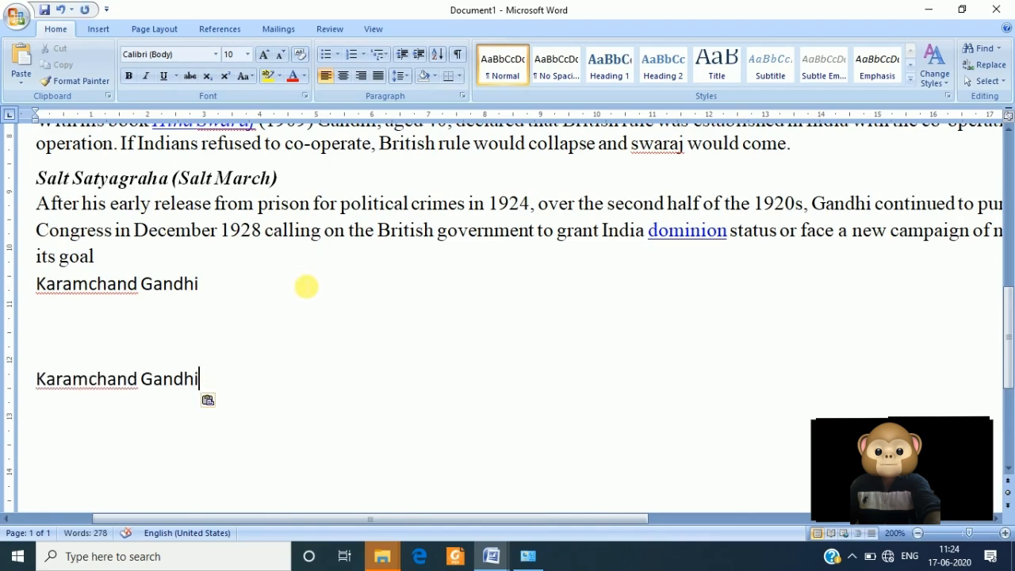
# Cut the full name after "Gandhi's father," out of the opening paragraph
pyautogui.scroll(15, 305, 285)
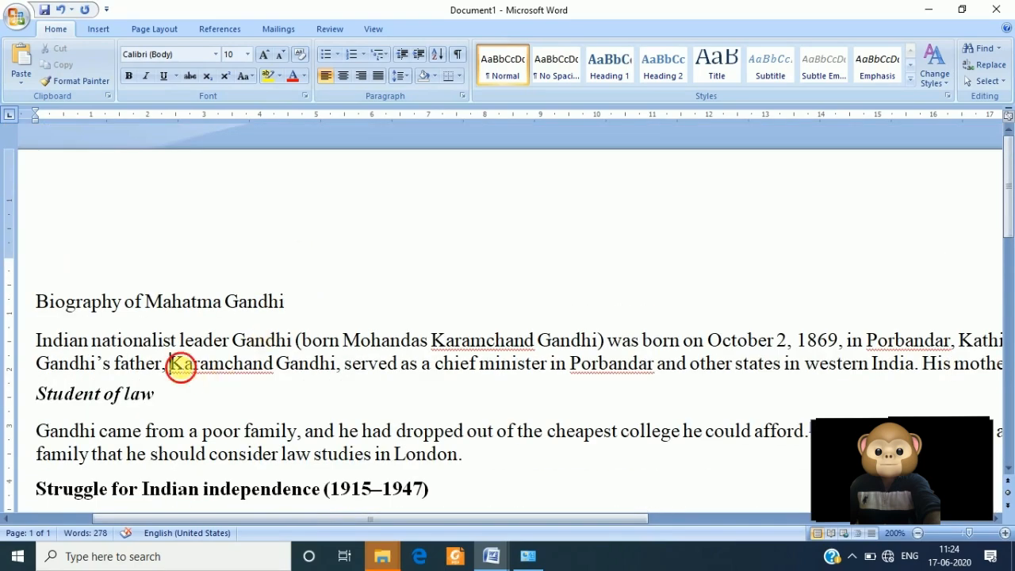
pyautogui.moveTo(169, 364); pyautogui.dragTo(338, 366)
pyautogui.hotkey('ctrl', 'c')
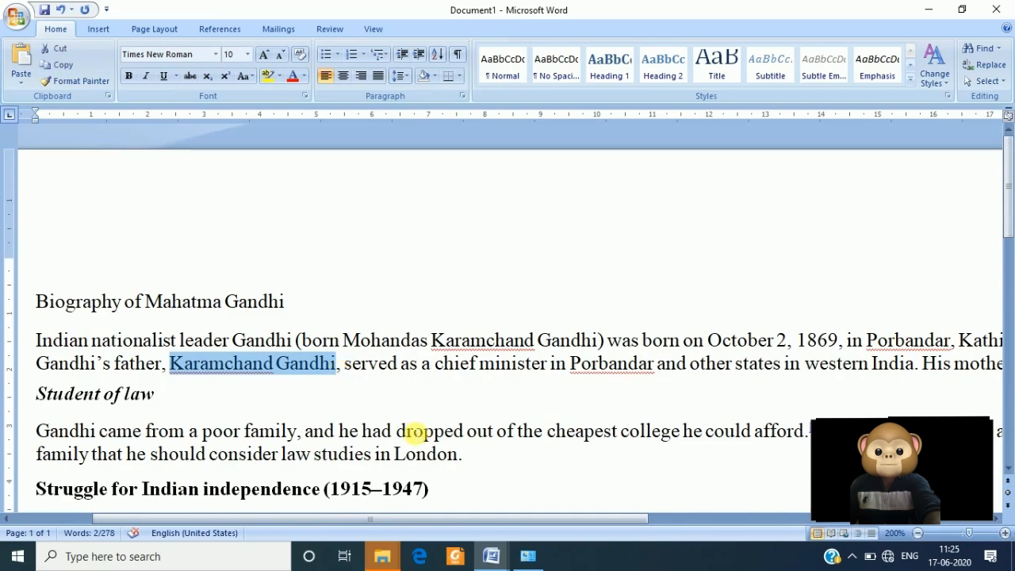
pyautogui.press('Delete')
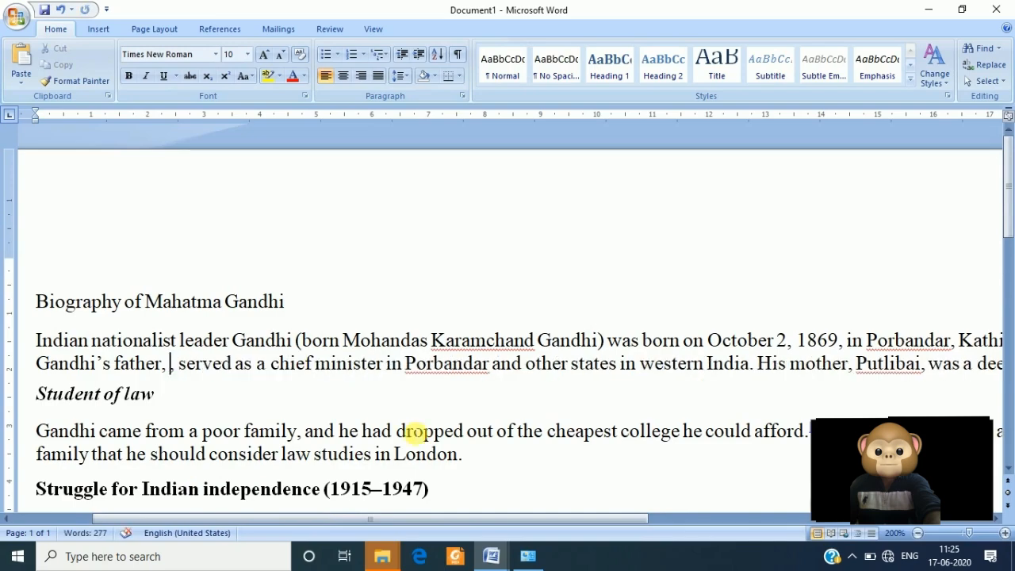
# Paste the cut name on a new line directly below the last name at the end of the document
pyautogui.hotkey('ctrl', 'End')
pyautogui.hotkey('ctrl', 'v')
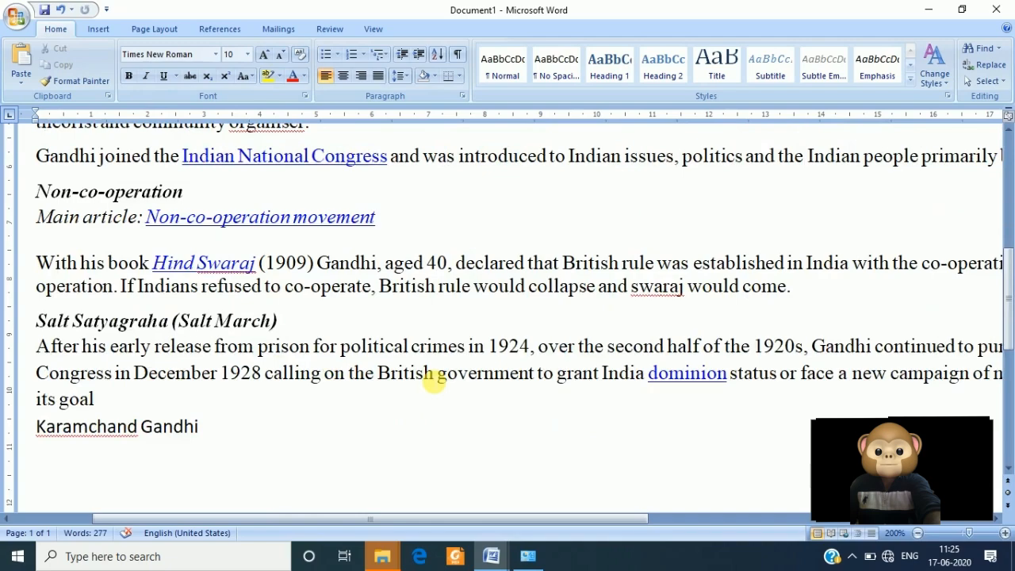
pyautogui.scroll(-3, 435, 381)
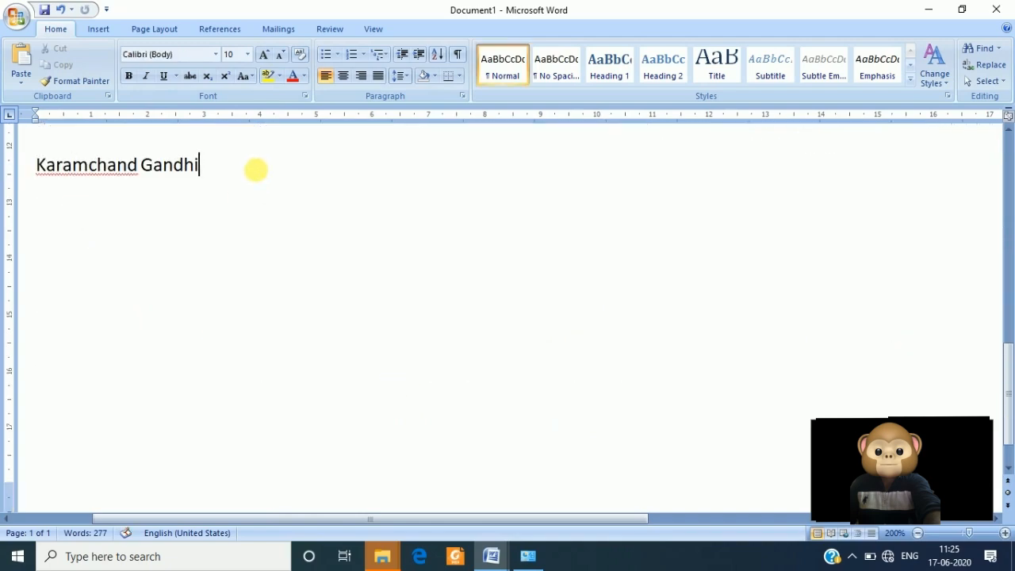
pyautogui.press('Return')
pyautogui.hotkey('ctrl', 'v')
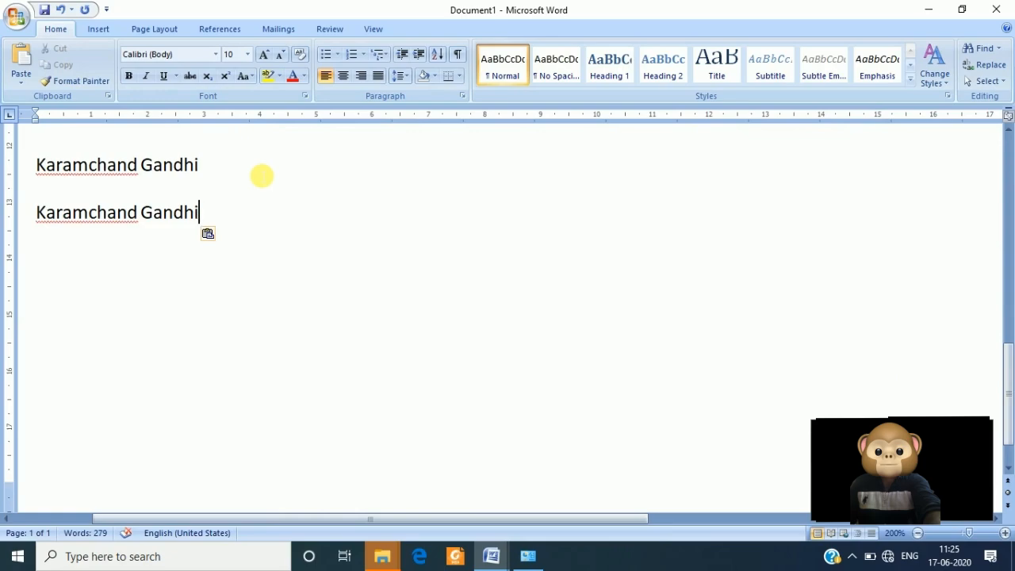
pyautogui.scroll(3, 262, 175)
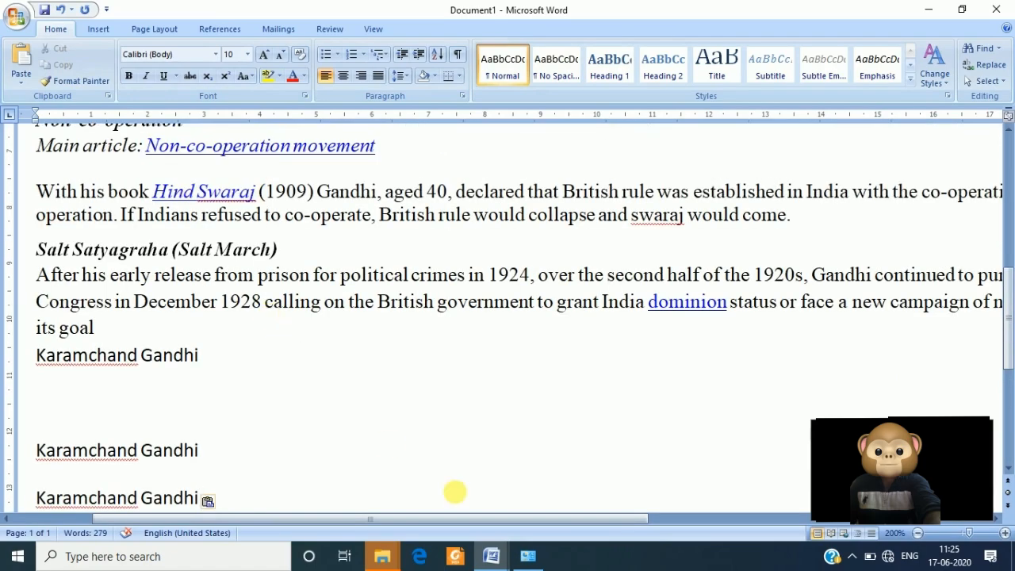
# Switch to COMPUTER BASICS L2.docx and review the Font Formatting topic on the Fonts group
pyautogui.moveTo(490, 555)
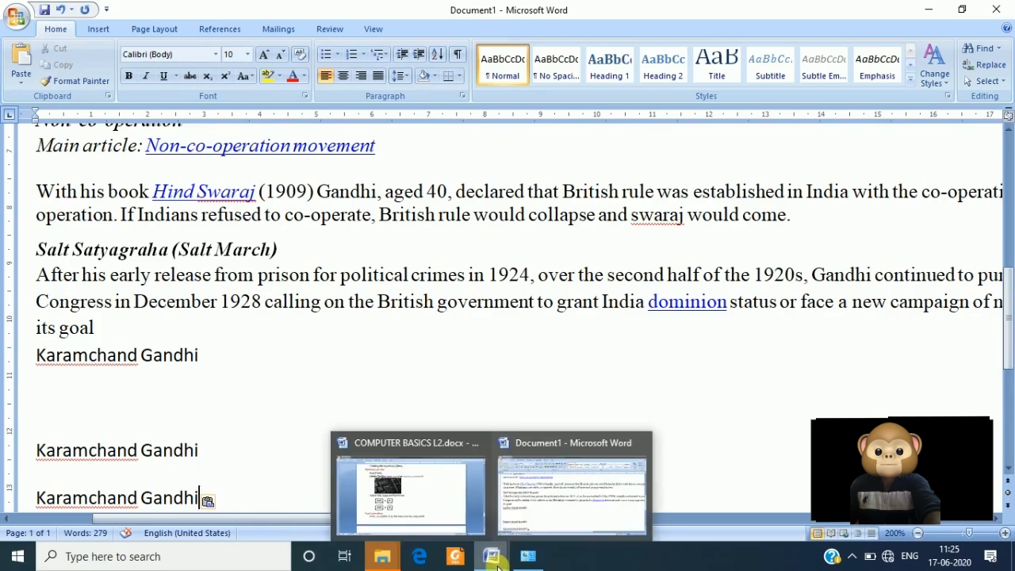
pyautogui.click(428, 491)
pyautogui.scroll(-1, 438, 386)
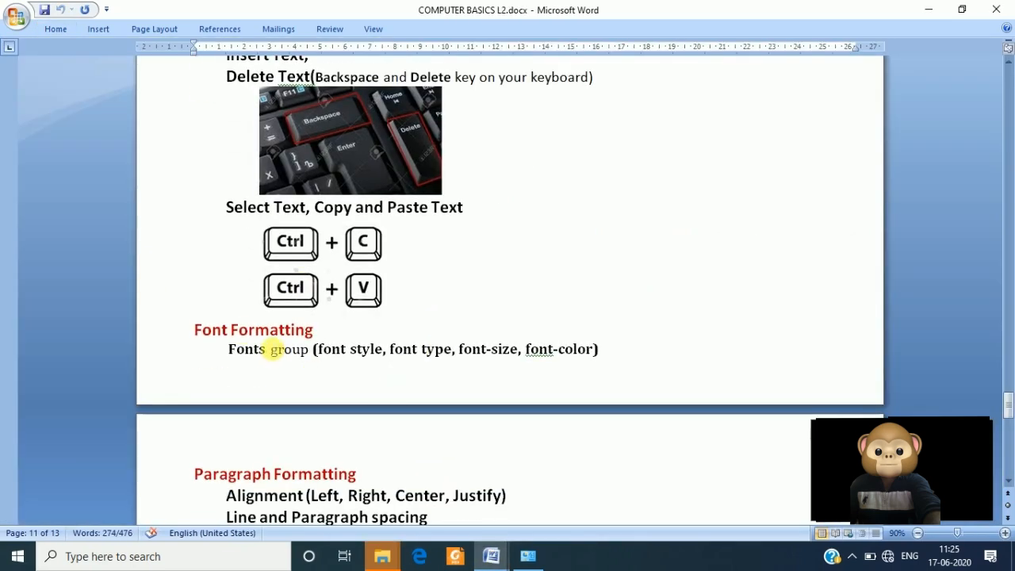
pyautogui.doubleClick(253, 349)
pyautogui.click(505, 299)
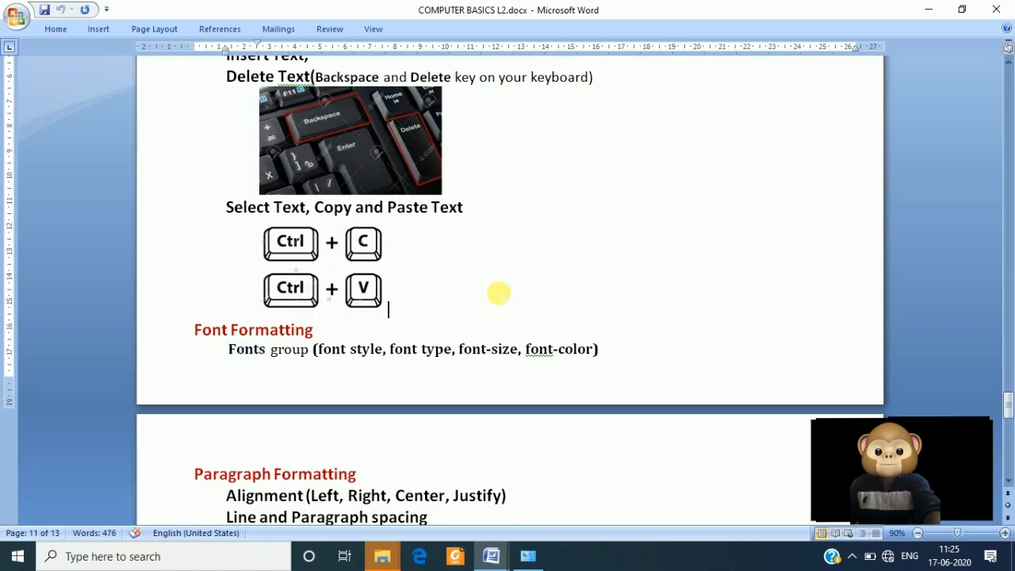
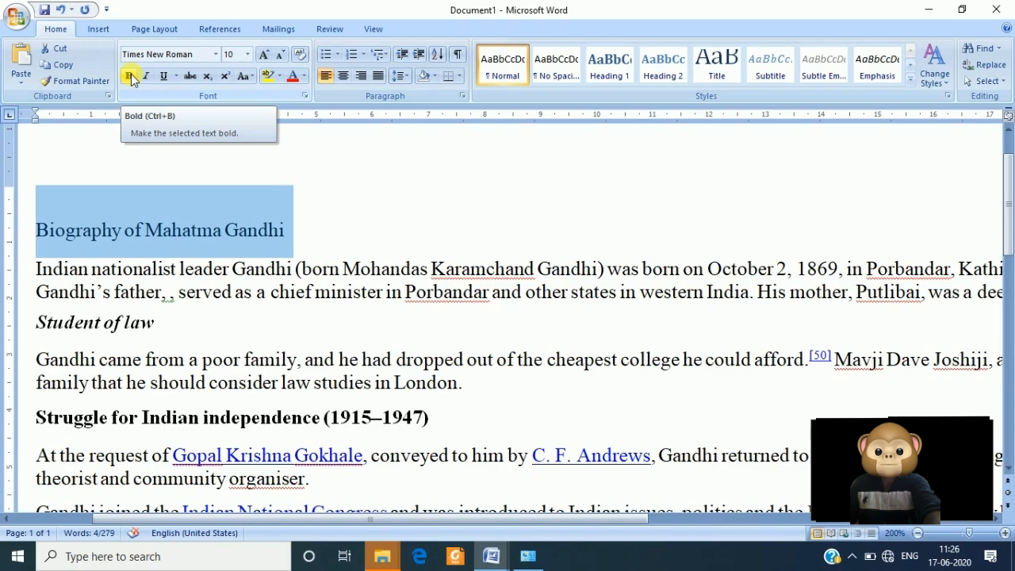
# Apply bold and italic to the title "Biography of Mahatma Gandhi" in Document1
pyautogui.click(130, 76)
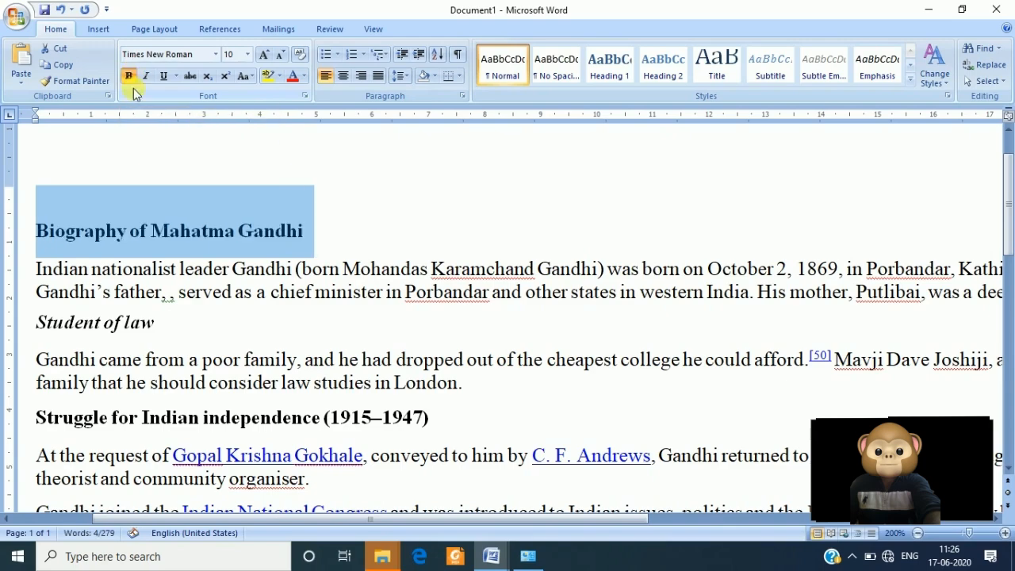
pyautogui.click(381, 224)
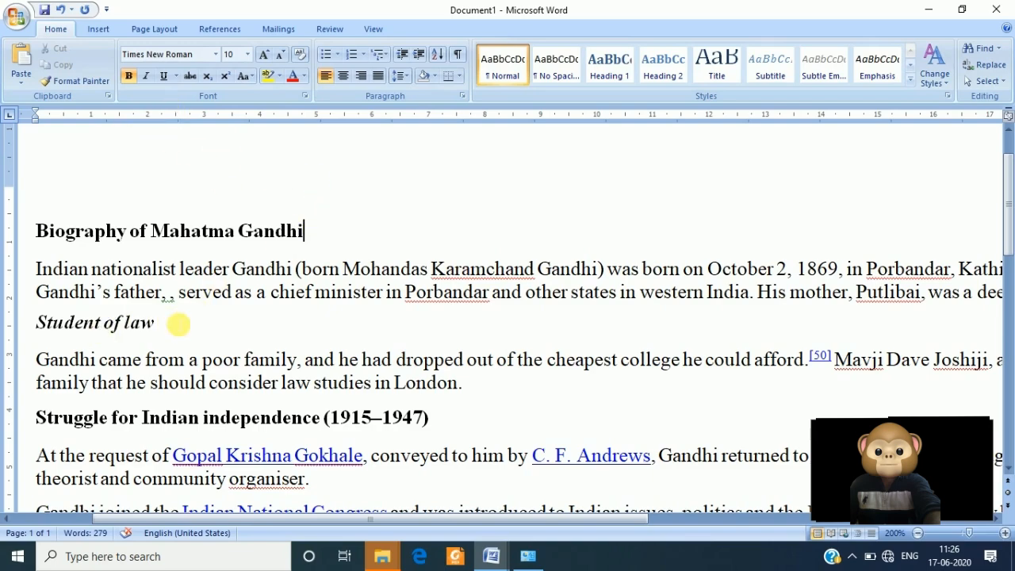
pyautogui.click(174, 322)
pyautogui.moveTo(37, 230); pyautogui.dragTo(301, 231)
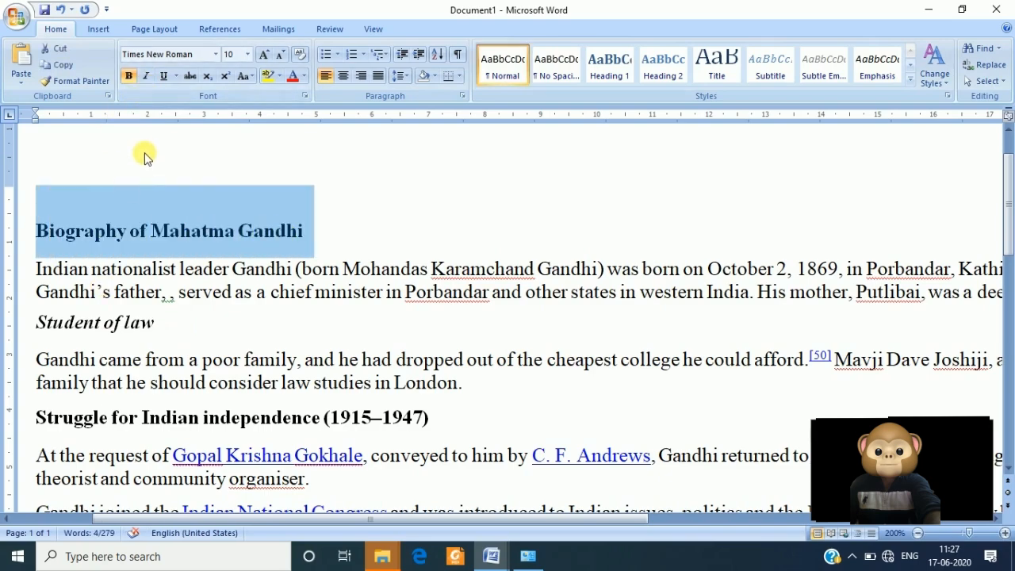
pyautogui.click(146, 78)
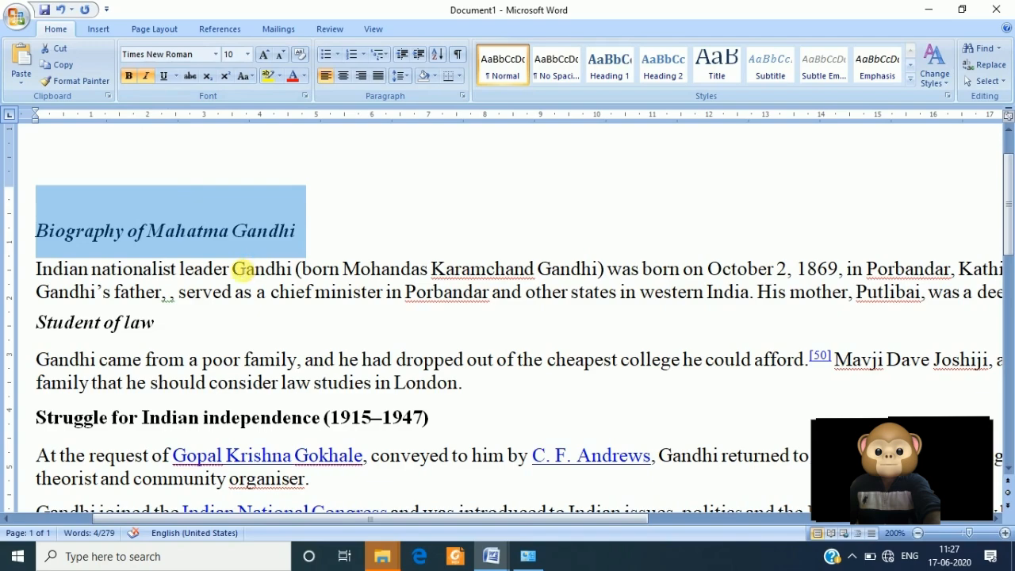
# Underline the "Student of law" heading
pyautogui.click(162, 323)
pyautogui.moveTo(171, 325); pyautogui.dragTo(38, 324)
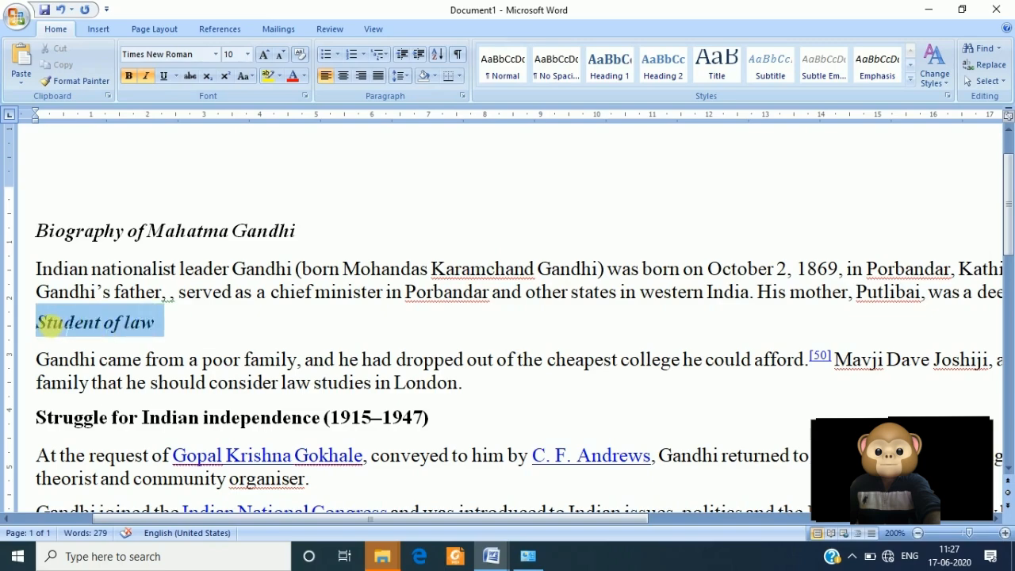
pyautogui.click(164, 77)
pyautogui.click(231, 335)
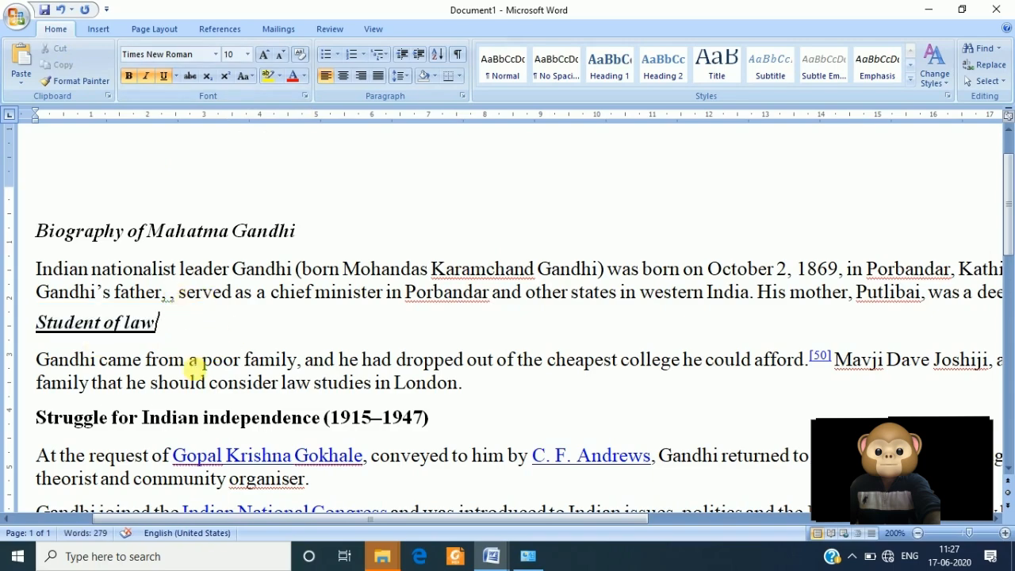
# Copy the last "Karamchand Gandhi" line at the document's end and paste it after "Gandhi's father," in the first paragraph
pyautogui.scroll(-15, 198, 367)
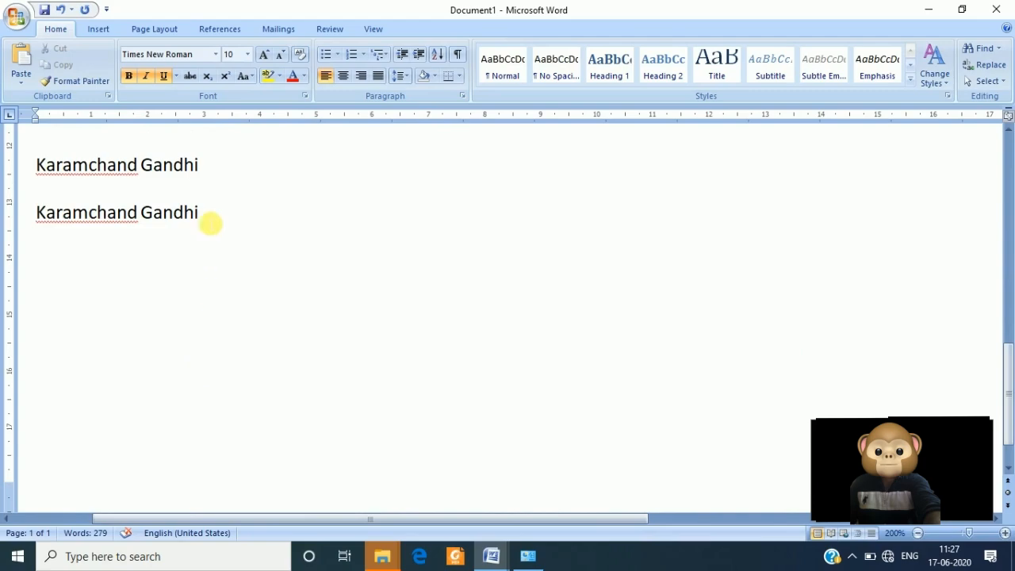
pyautogui.moveTo(211, 219); pyautogui.dragTo(29, 227)
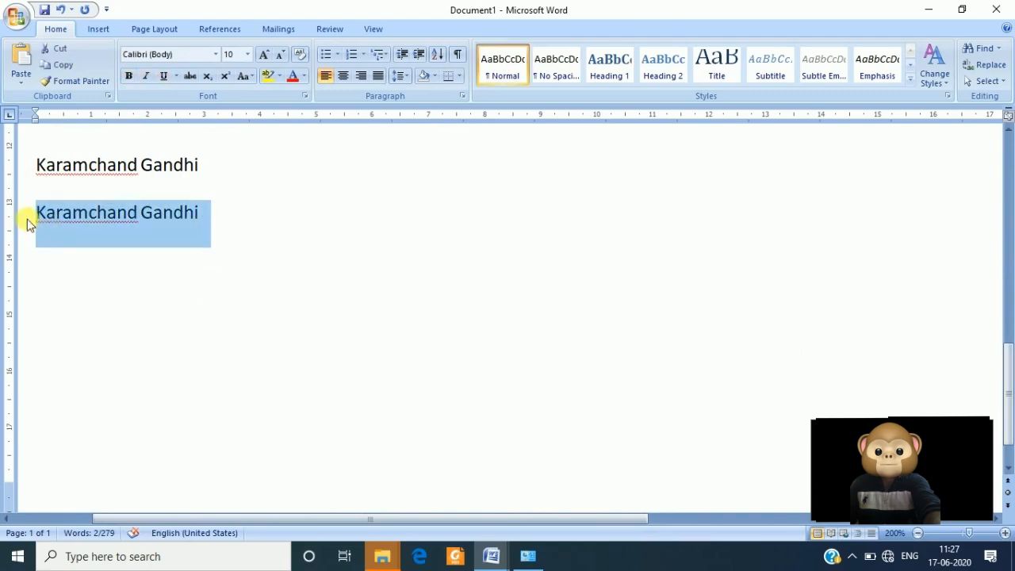
pyautogui.scroll(15, 218, 344)
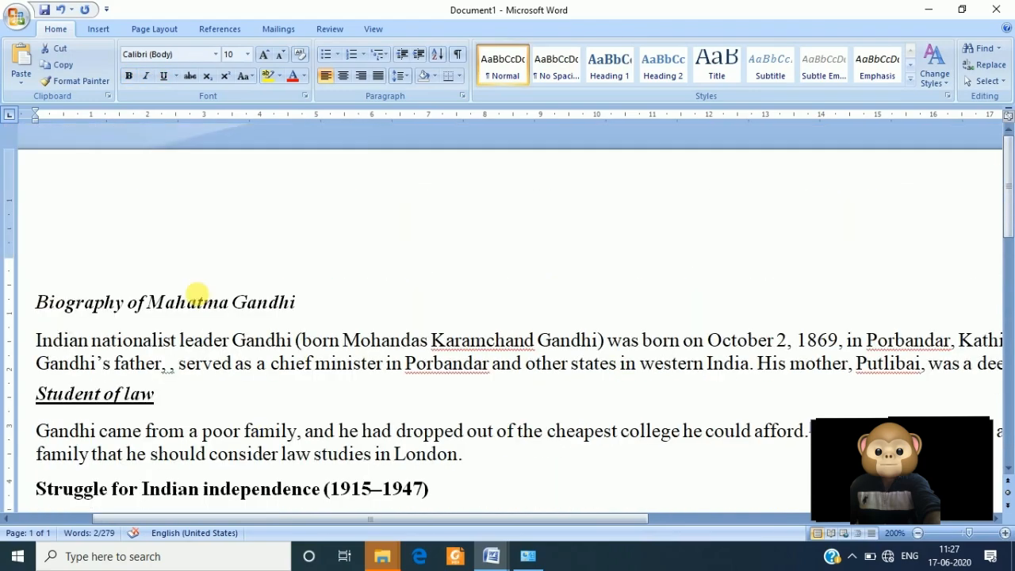
pyautogui.click(175, 369)
pyautogui.write('Karamchand Gandhi,')
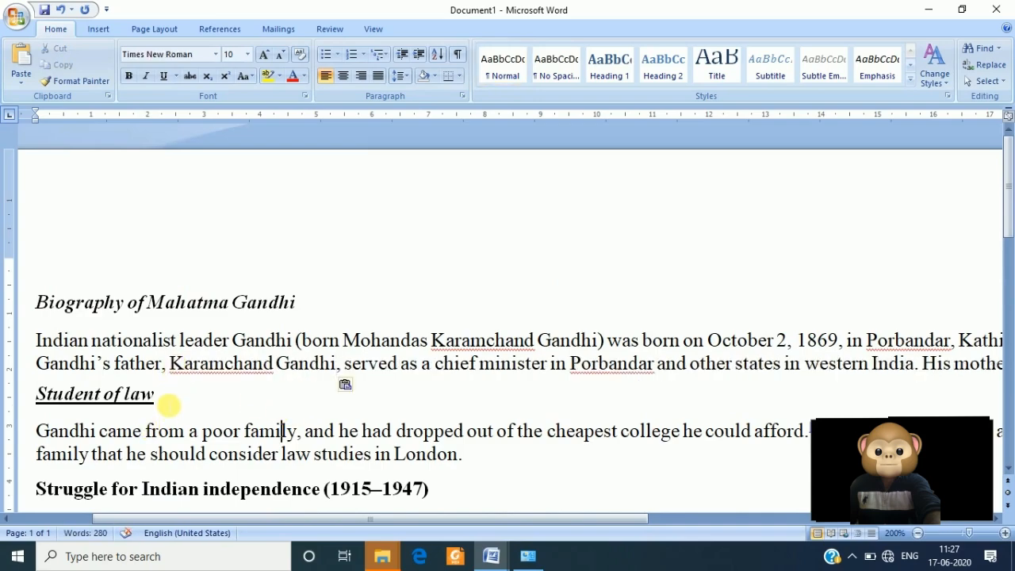
pyautogui.click(24, 393)
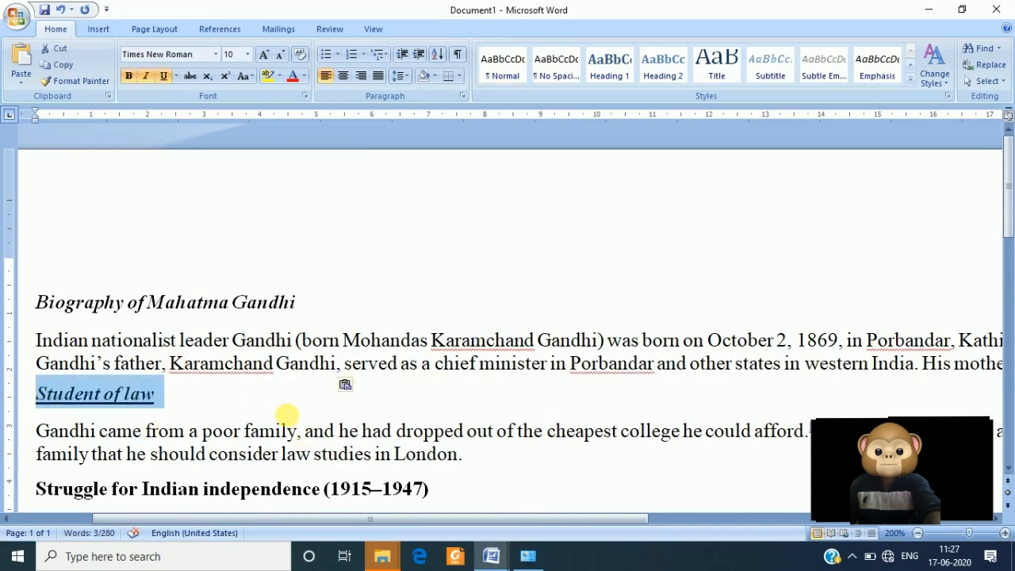
pyautogui.click(214, 388)
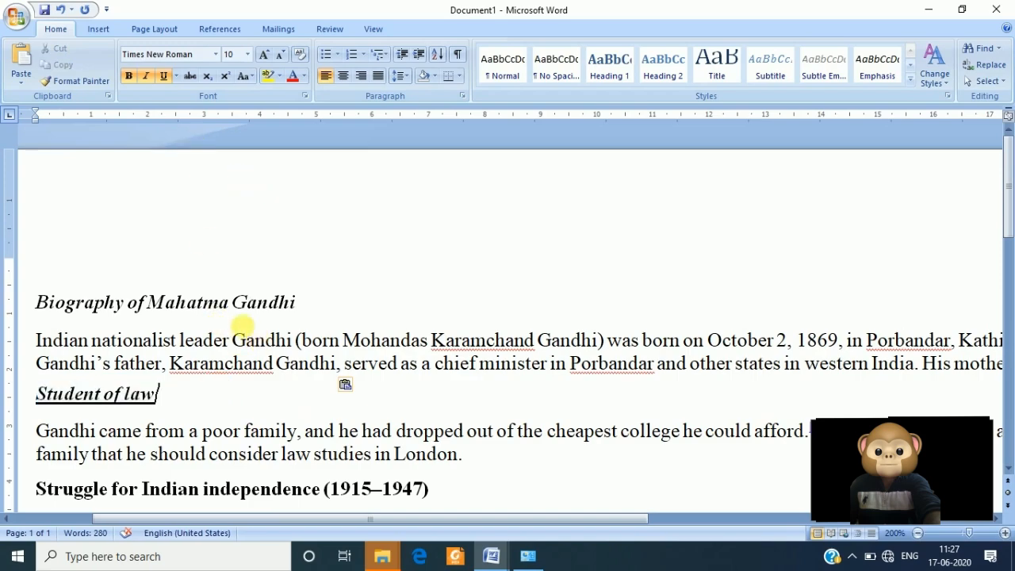
# Change the font of the title "Biography of Mahatma Gandhi" to Arial Black after previewing other fonts
pyautogui.moveTo(307, 300); pyautogui.dragTo(9, 297)
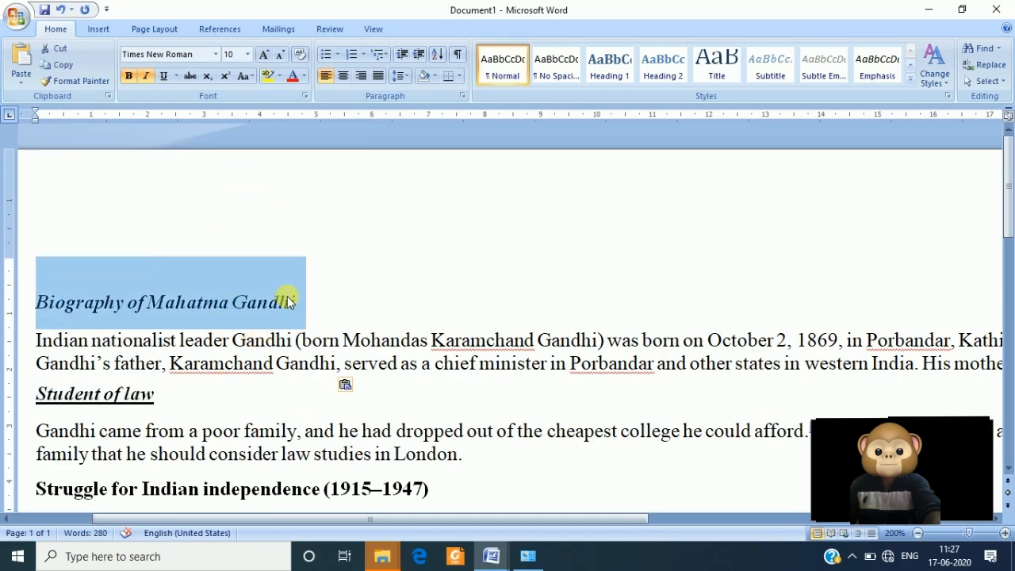
pyautogui.click(216, 54)
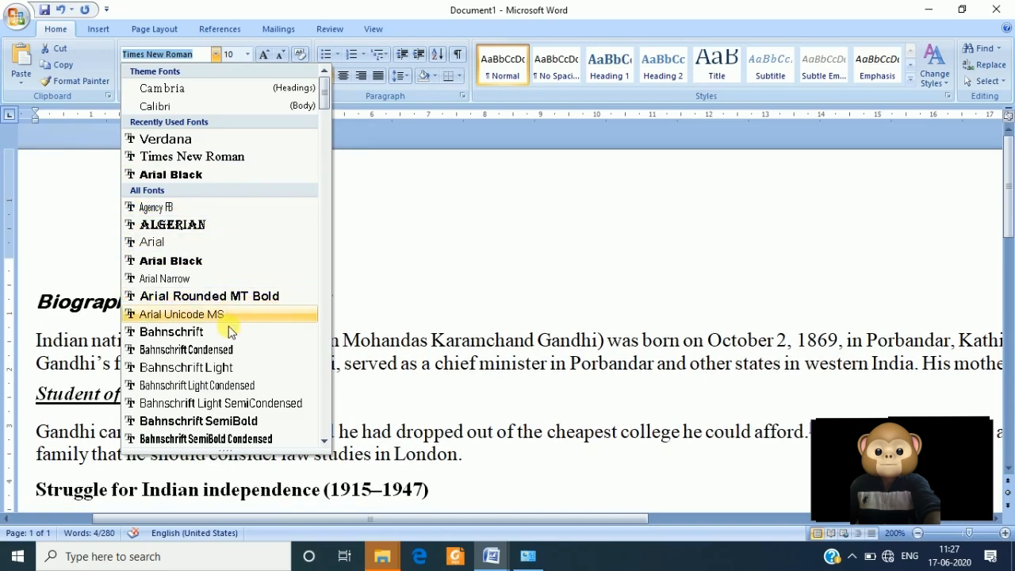
pyautogui.scroll(-3, 226, 331)
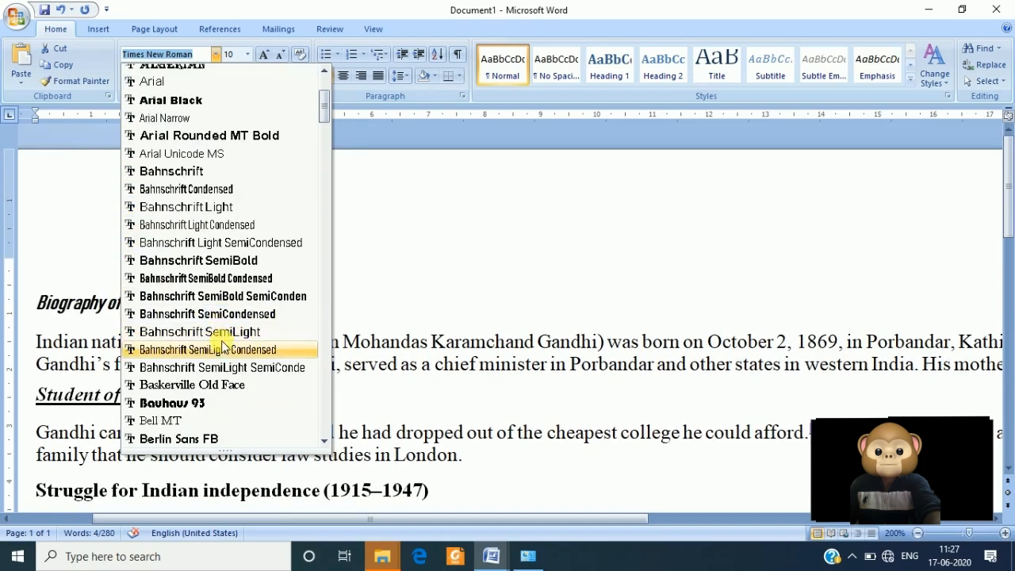
pyautogui.scroll(-1, 224, 346)
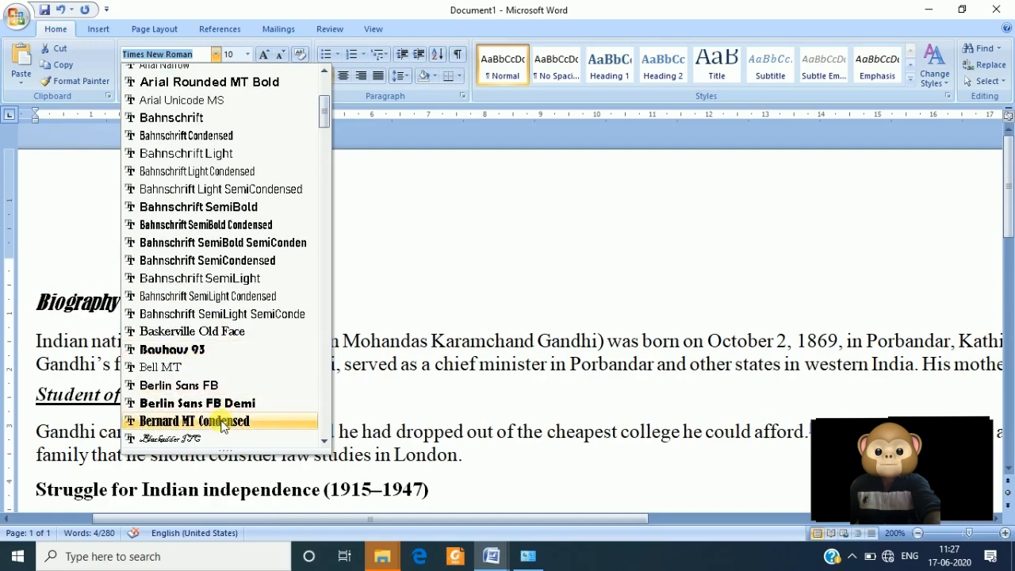
pyautogui.scroll(-1, 221, 426)
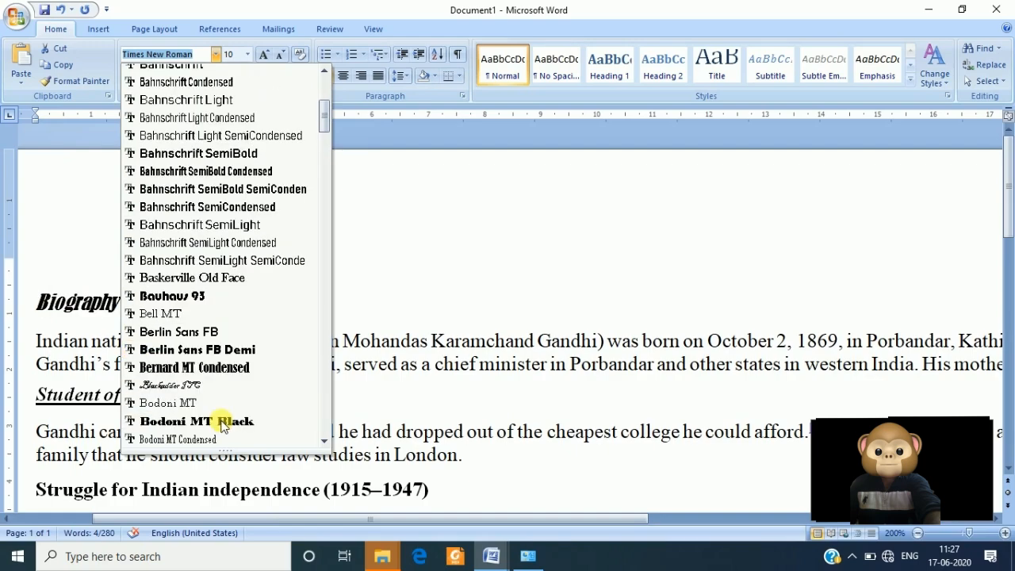
pyautogui.scroll(-2, 225, 386)
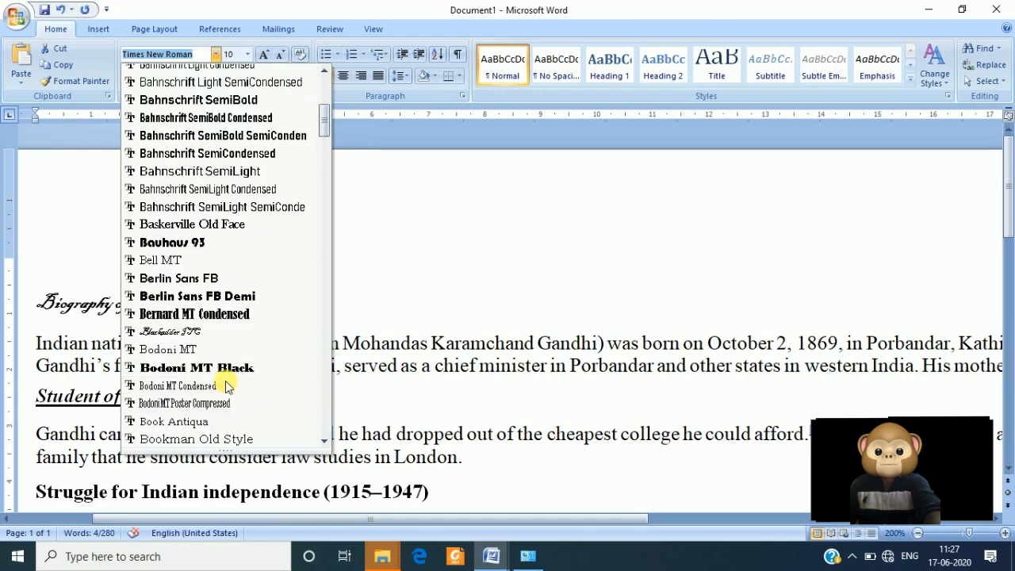
pyautogui.scroll(-1, 225, 385)
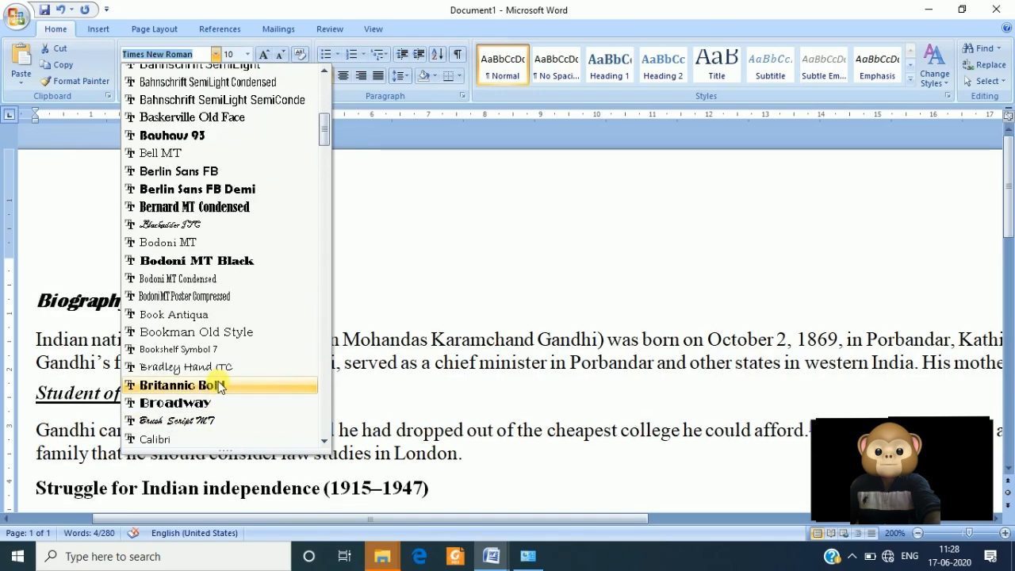
pyautogui.scroll(6, 220, 333)
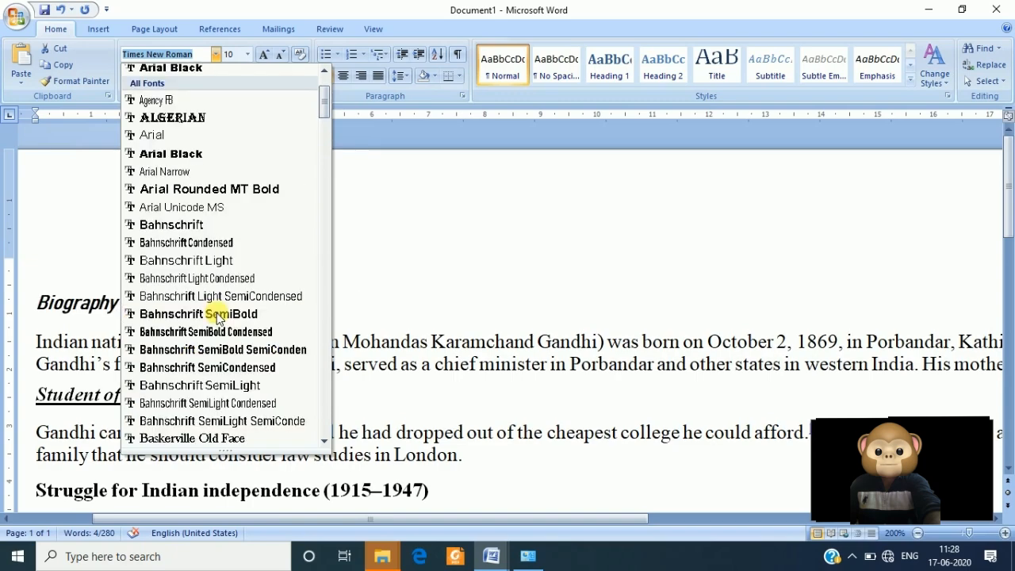
pyautogui.scroll(2, 219, 317)
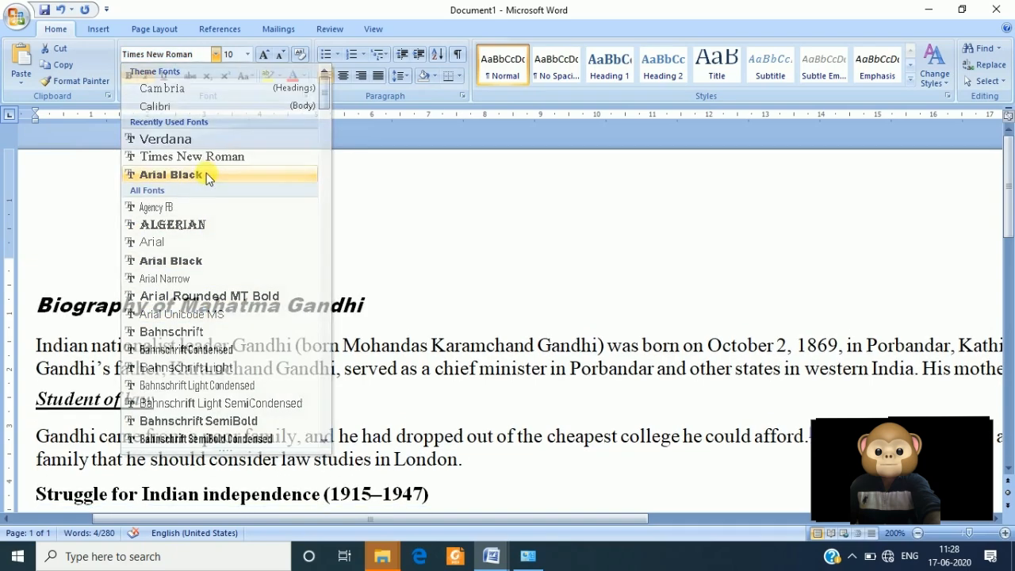
pyautogui.click(206, 175)
pyautogui.click(424, 254)
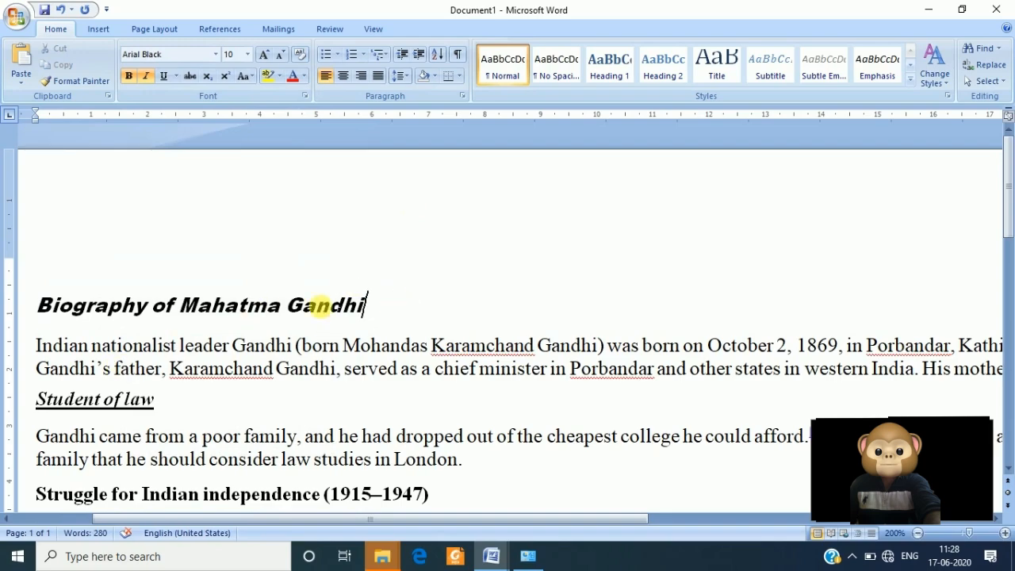
# Set the font size of the title "Biography of Mahatma Gandhi" to 16
pyautogui.tripleClick(325, 306)
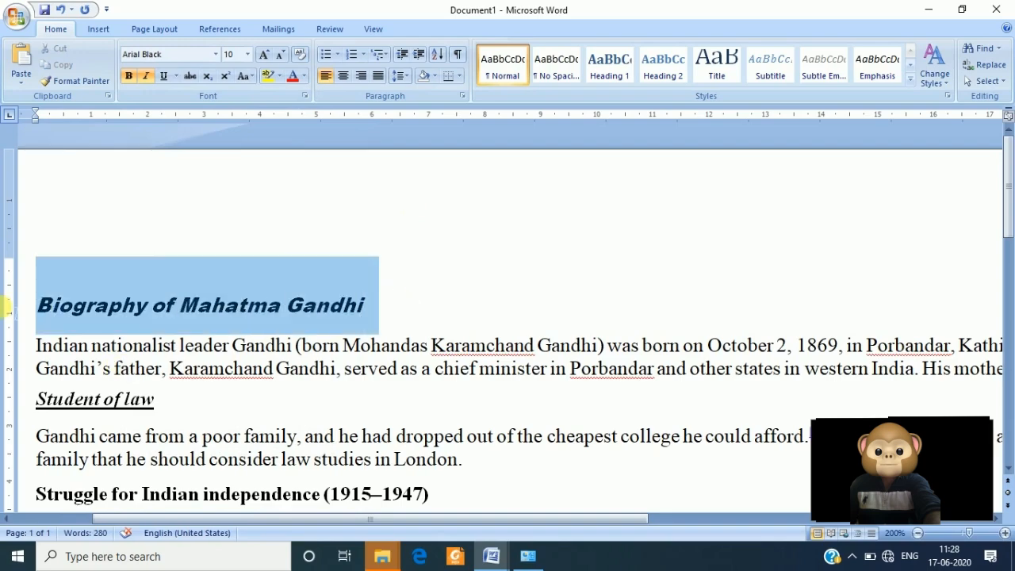
pyautogui.click(245, 55)
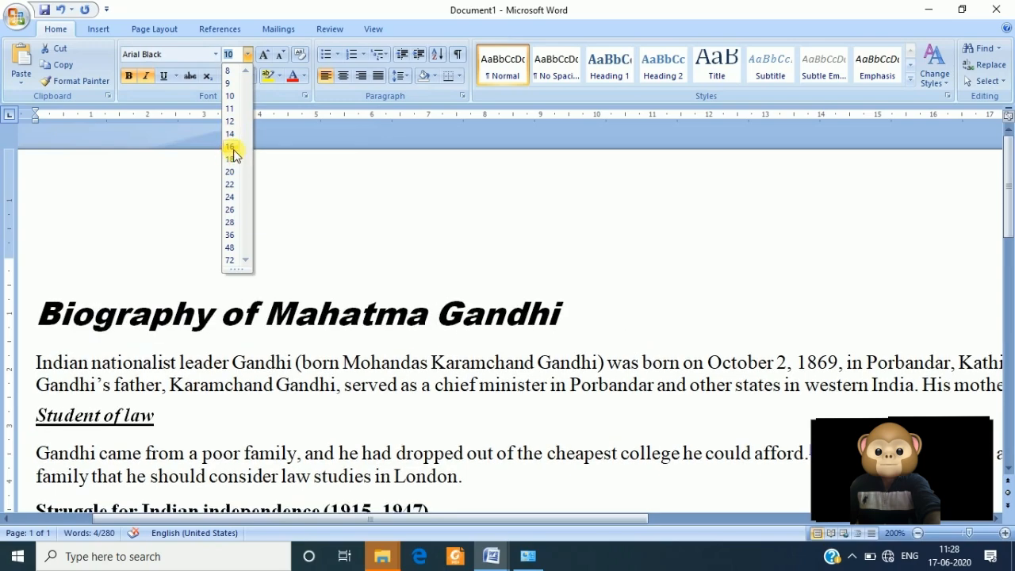
pyautogui.click(233, 148)
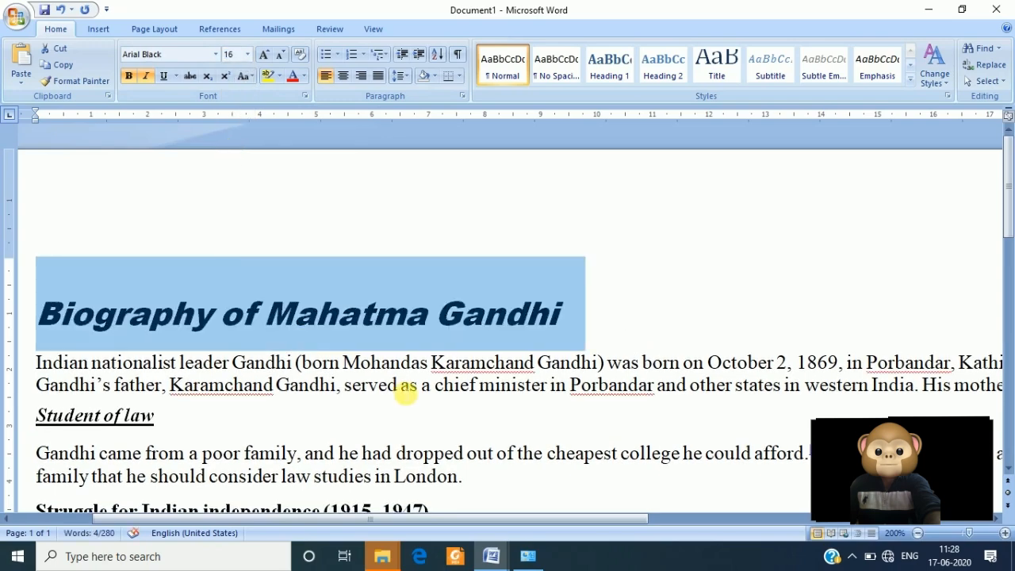
# Set the font size of the "Student of law" heading to 12
pyautogui.scroll(-2, 466, 452)
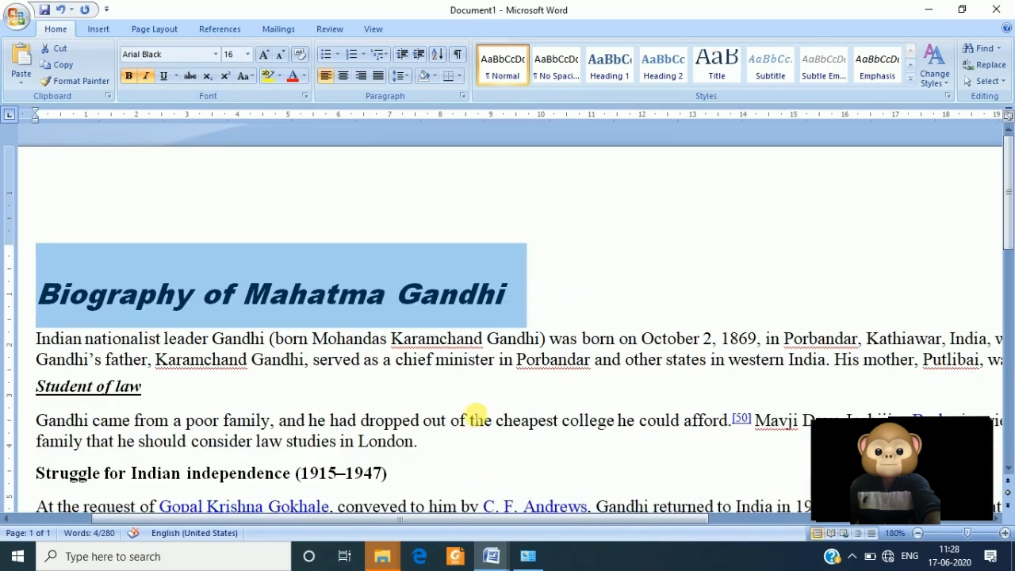
pyautogui.scroll(-3, 475, 415)
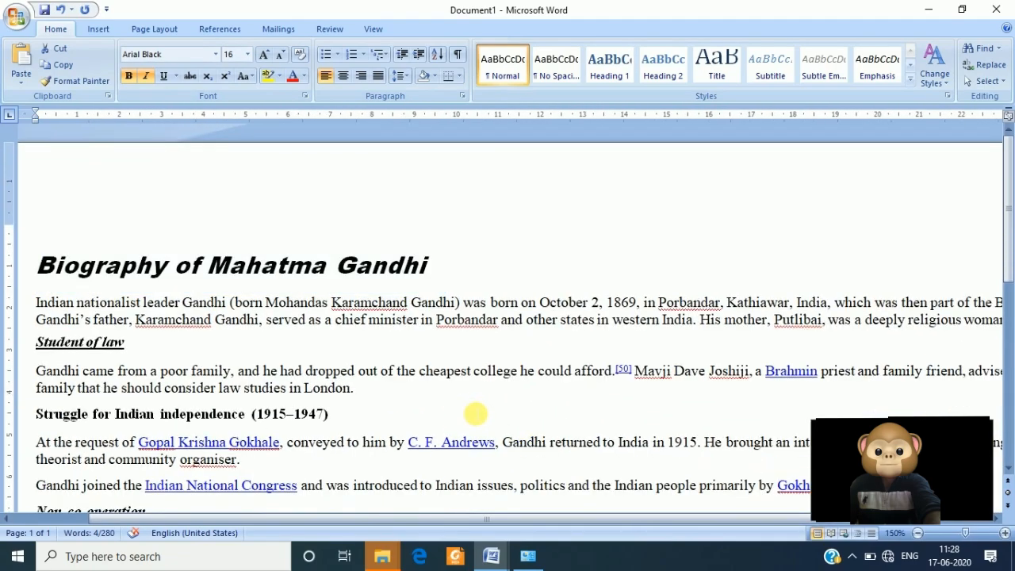
pyautogui.scroll(-1, 475, 415)
pyautogui.scroll(-1, 394, 336)
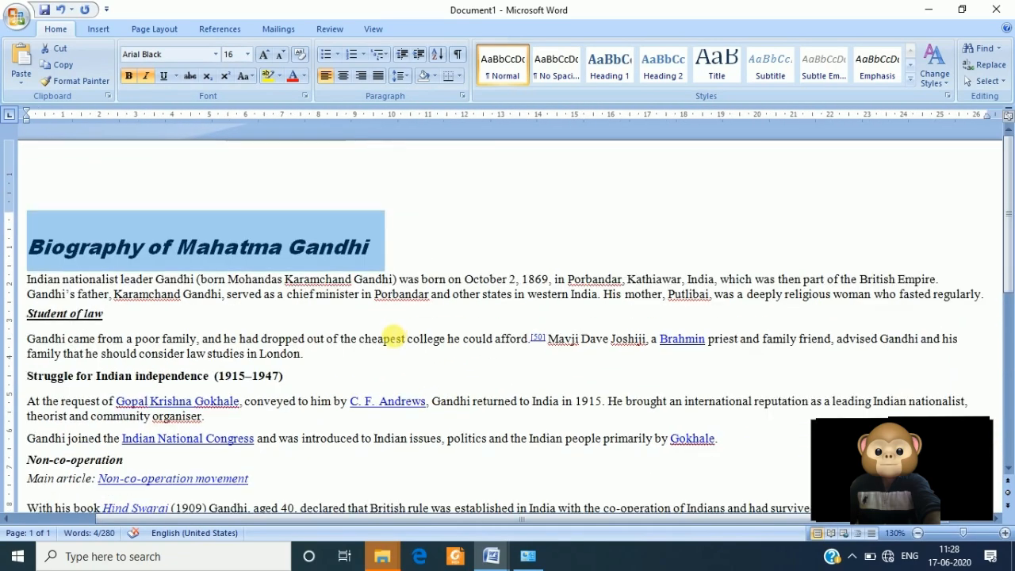
pyautogui.moveTo(127, 317); pyautogui.dragTo(27, 314)
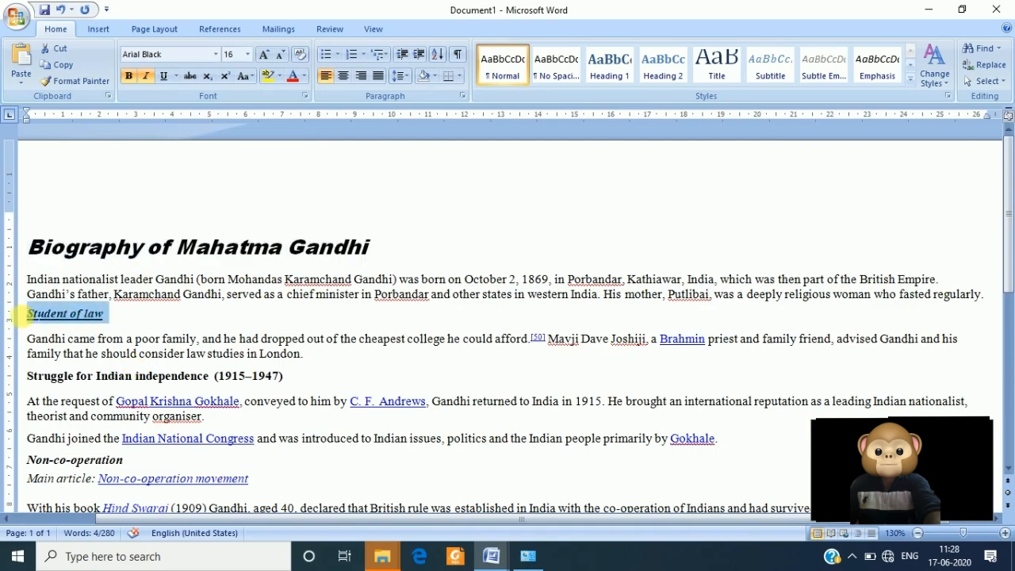
pyautogui.click(248, 55)
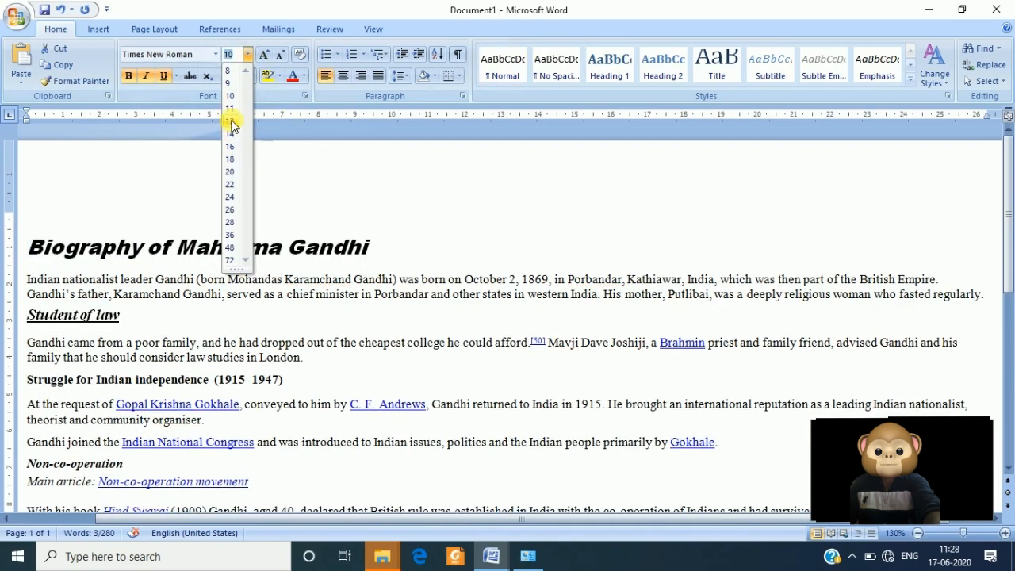
pyautogui.click(231, 121)
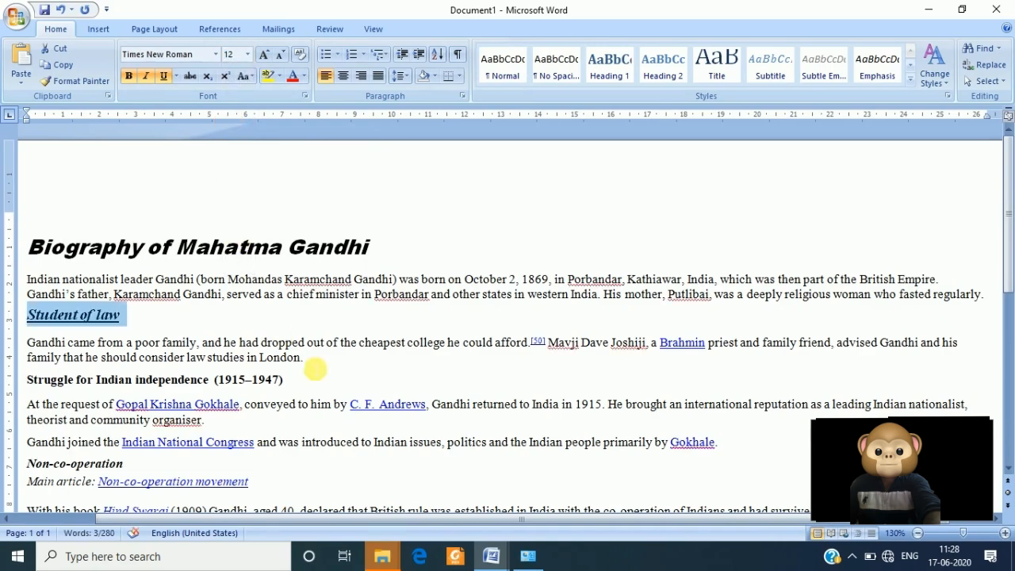
# Set the font size of the "Struggle for Indian independence (1915–1947)" heading to 14
pyautogui.moveTo(313, 382); pyautogui.dragTo(16, 386)
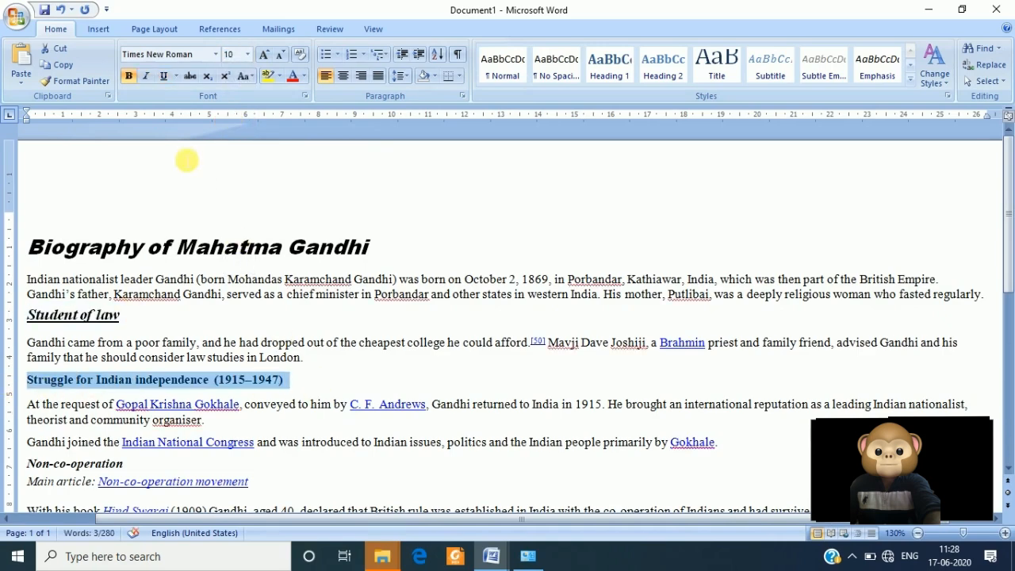
pyautogui.click(248, 54)
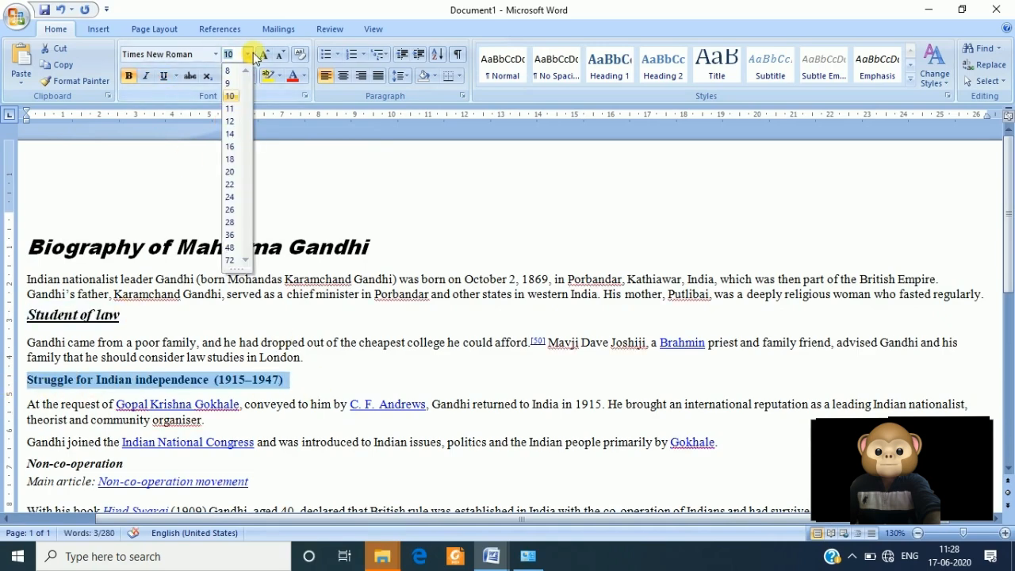
pyautogui.click(231, 133)
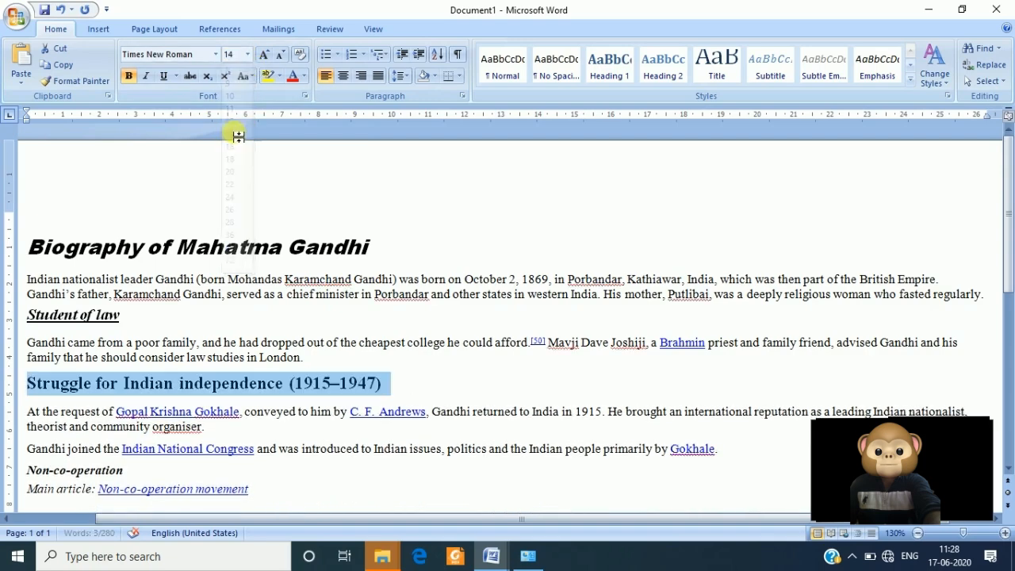
pyautogui.click(433, 412)
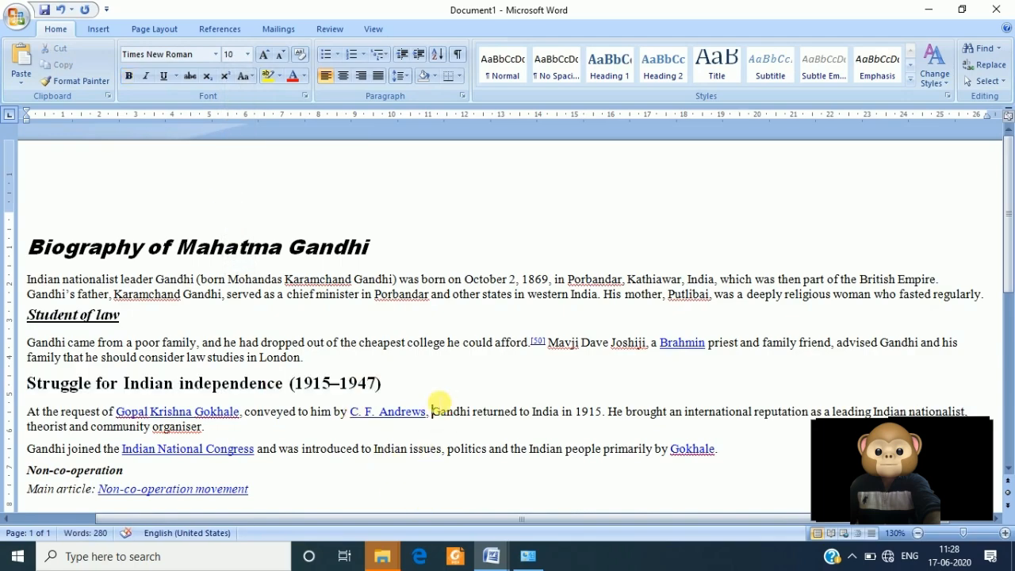
pyautogui.click(244, 313)
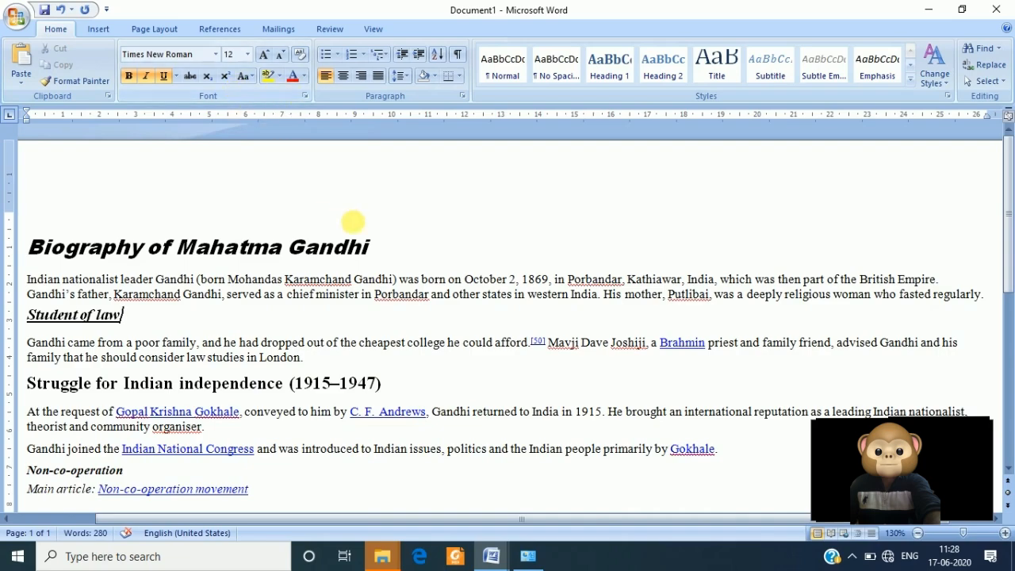
# Change the font color of the title "Biography of Mahatma Gandhi" to green
pyautogui.moveTo(380, 244); pyautogui.dragTo(32, 246)
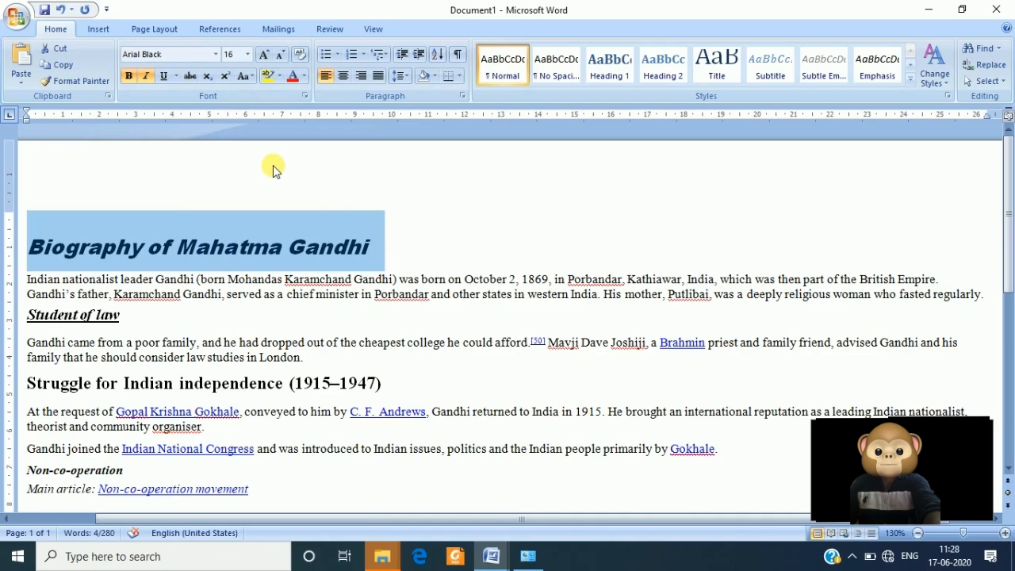
pyautogui.click(304, 80)
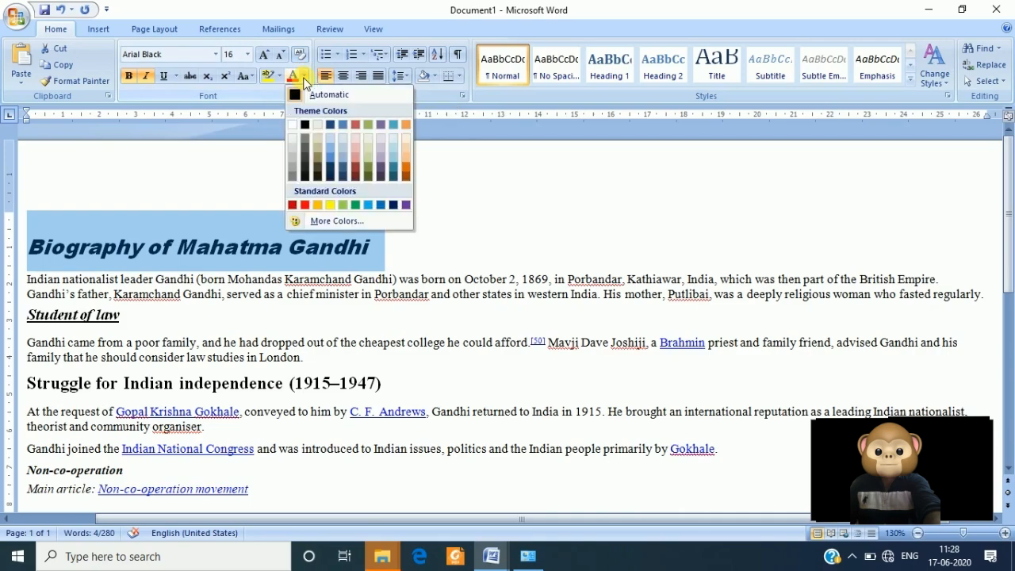
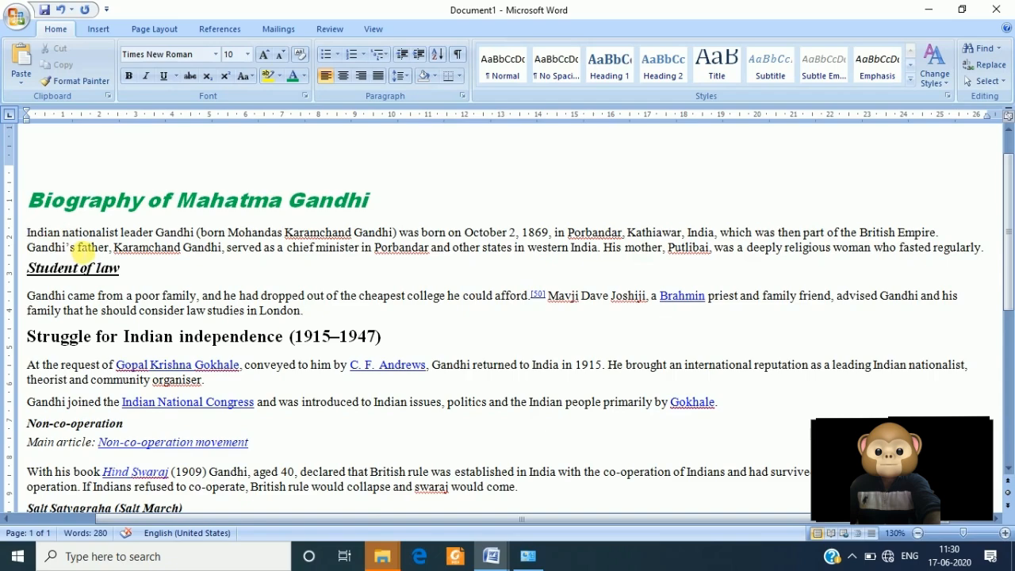
# Increase the indent of the first paragraph below the title by two levels and decrease it by one level
pyautogui.click(33, 235)
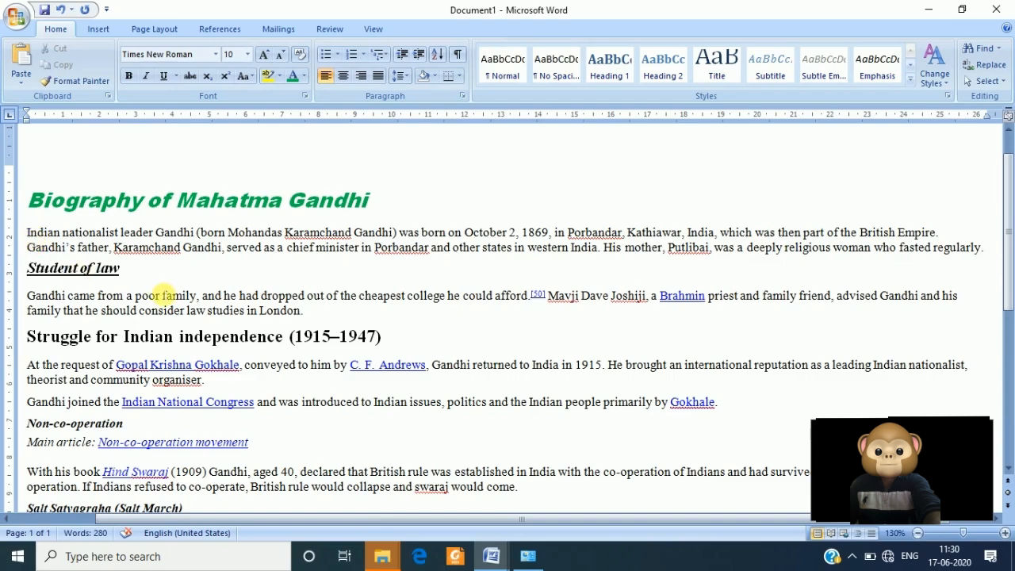
pyautogui.click(419, 55)
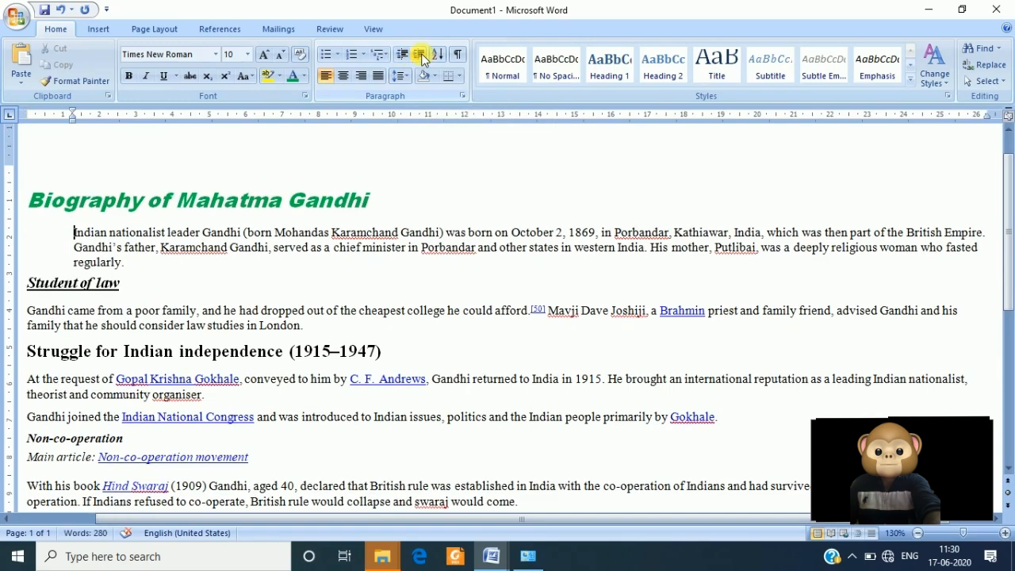
pyautogui.click(421, 53)
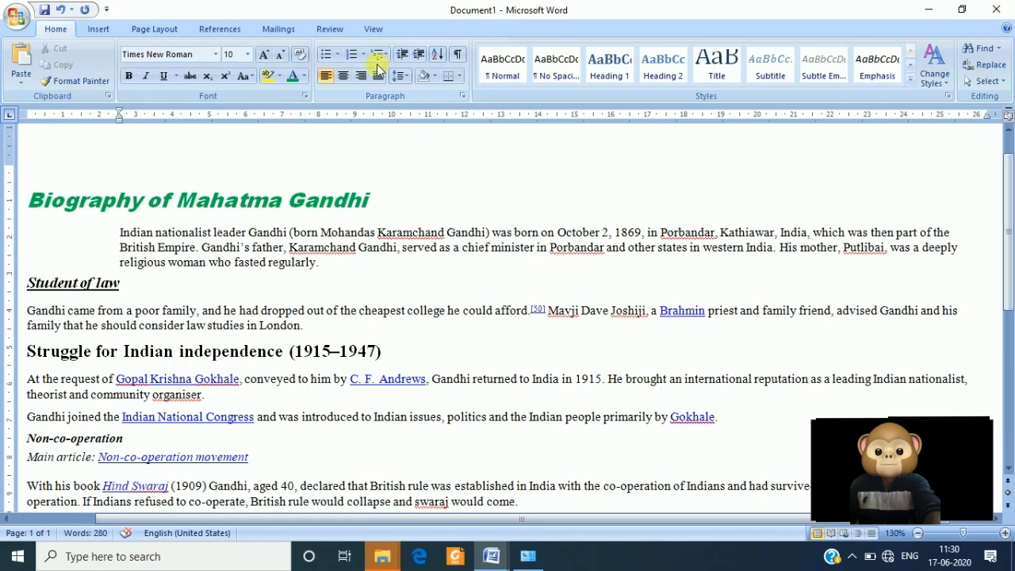
pyautogui.click(402, 56)
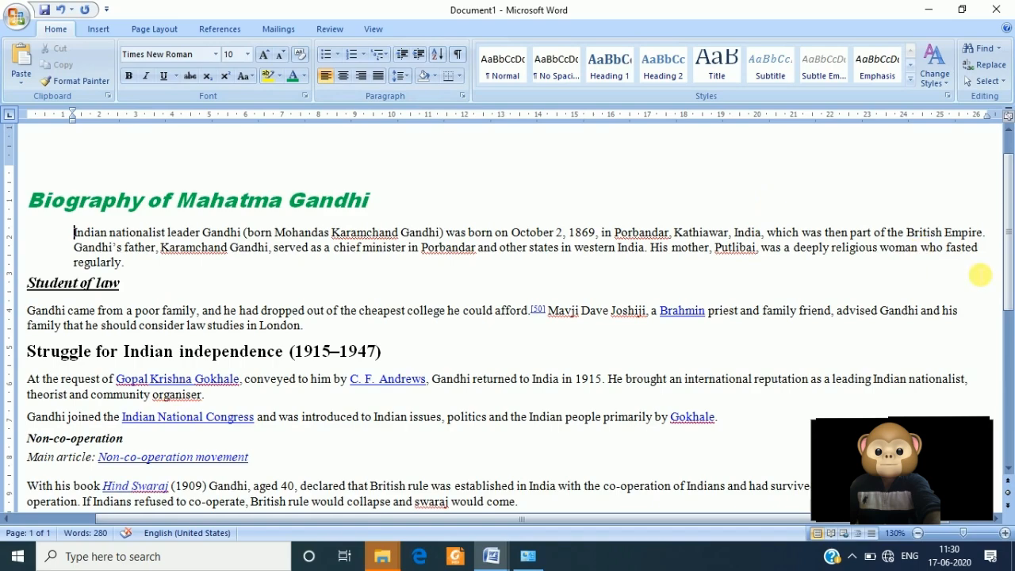
# Remove the space between "British Empire." and "Gandhi's father" in the first paragraph
pyautogui.click(996, 233)
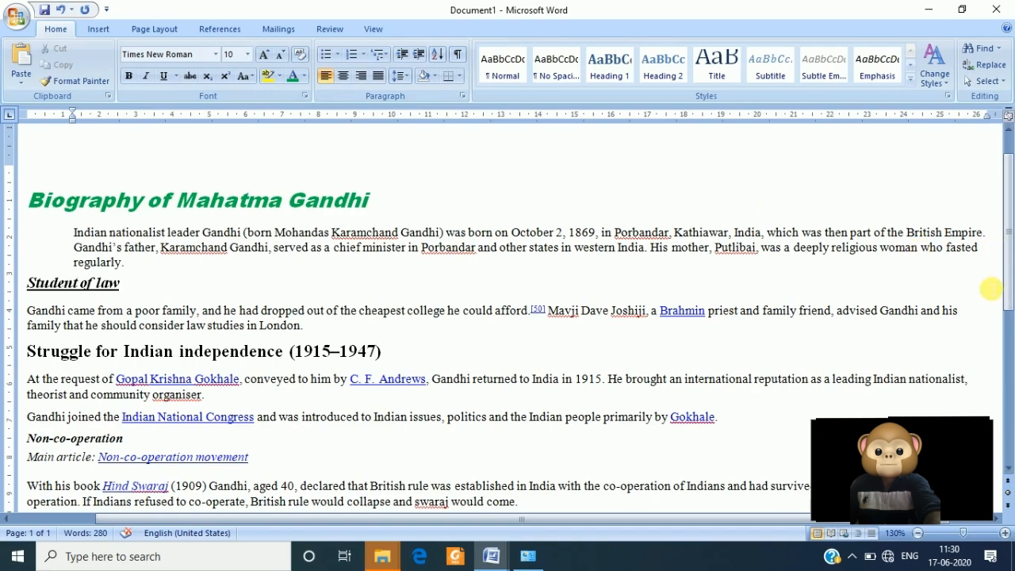
pyautogui.press('BackSpace')
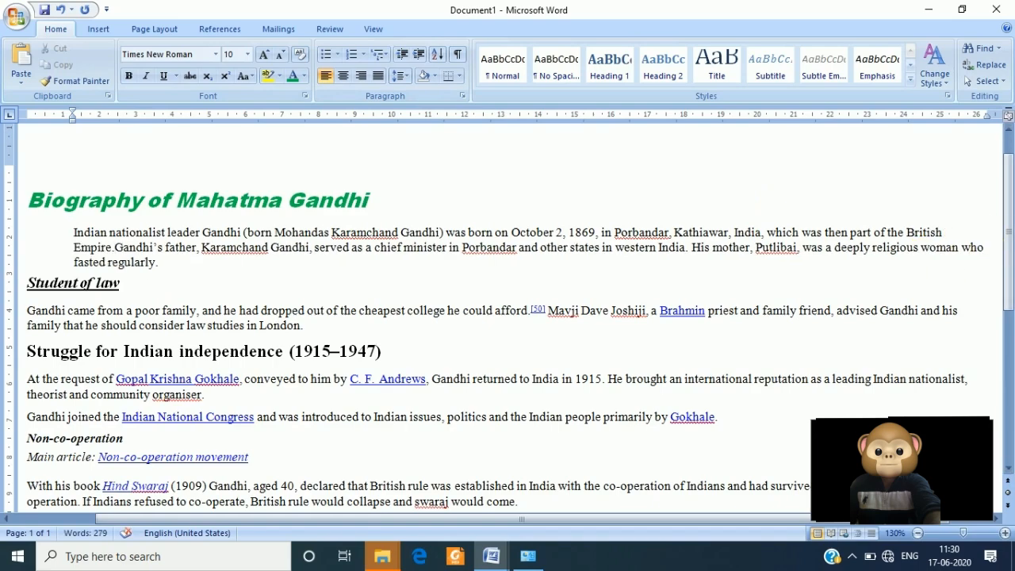
pyautogui.write('.')
# Center the title "Biography of Mahatma Gandhi" after trying right alignment on it
pyautogui.moveTo(381, 201); pyautogui.dragTo(70, 206)
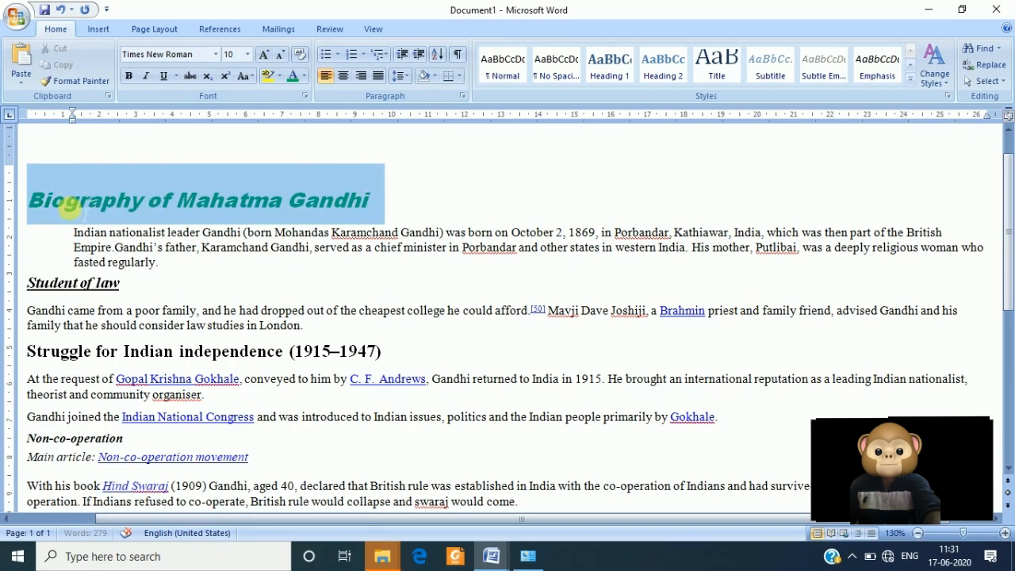
pyautogui.click(226, 286)
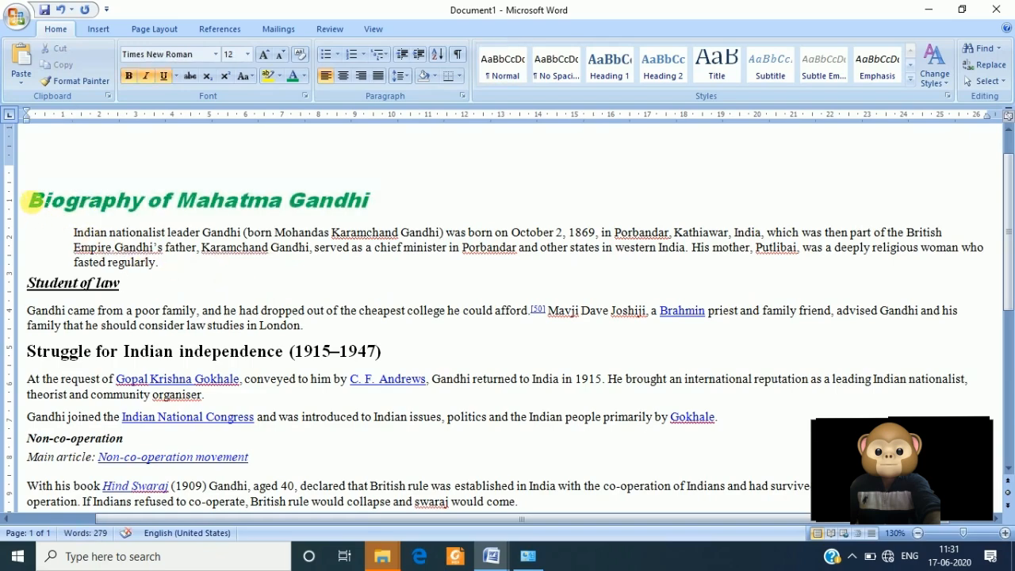
pyautogui.click(30, 200)
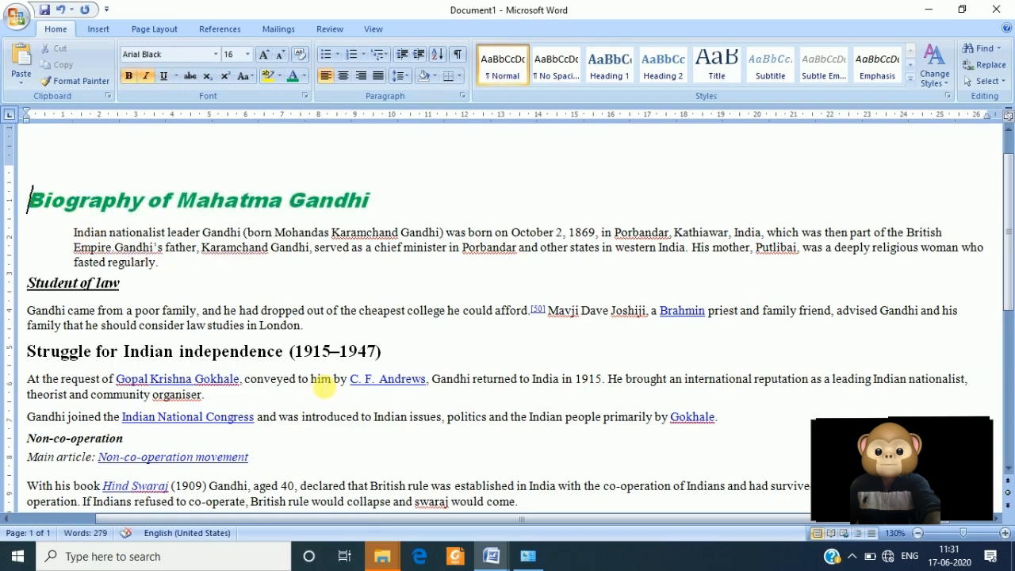
pyautogui.keyDown('ctrl'); pyautogui.scroll(-3, 321, 384); pyautogui.keyUp('ctrl')
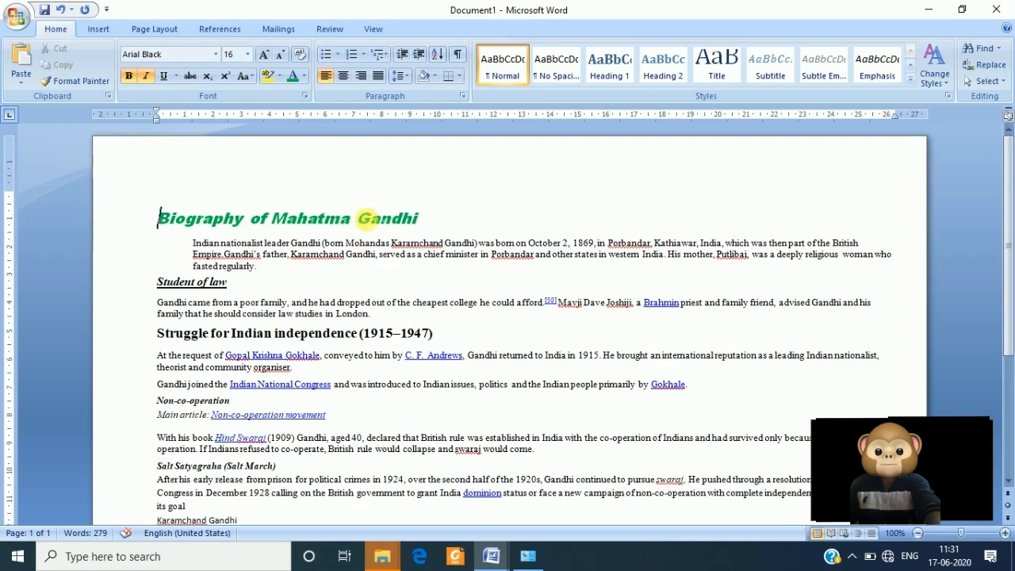
pyautogui.moveTo(429, 219); pyautogui.dragTo(151, 215)
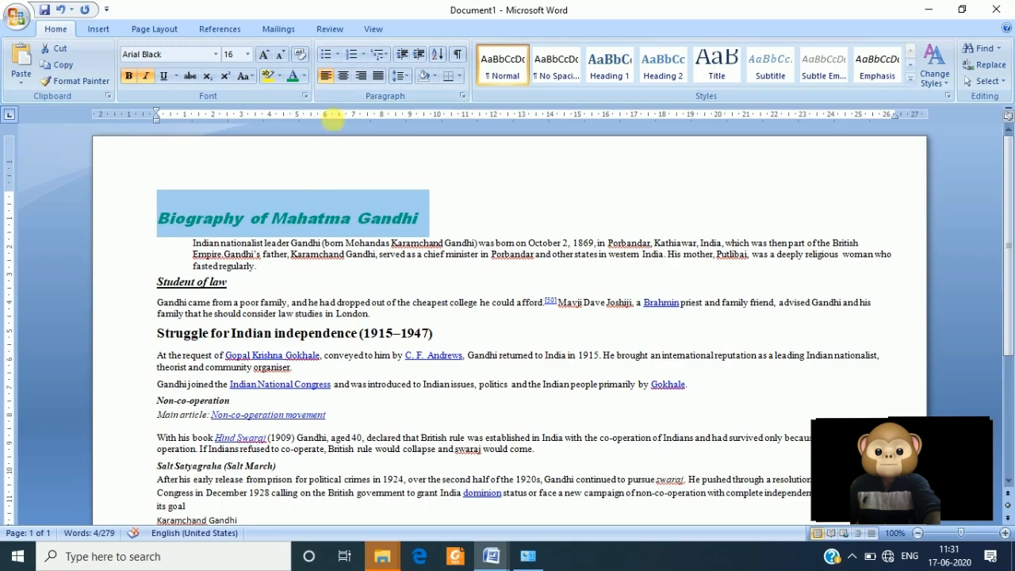
pyautogui.click(343, 76)
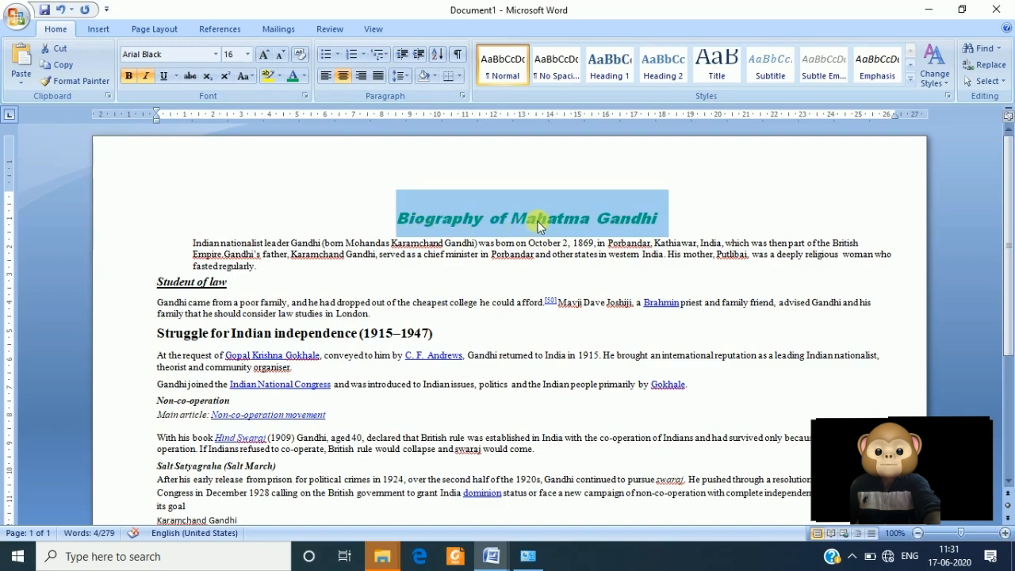
pyautogui.click(360, 76)
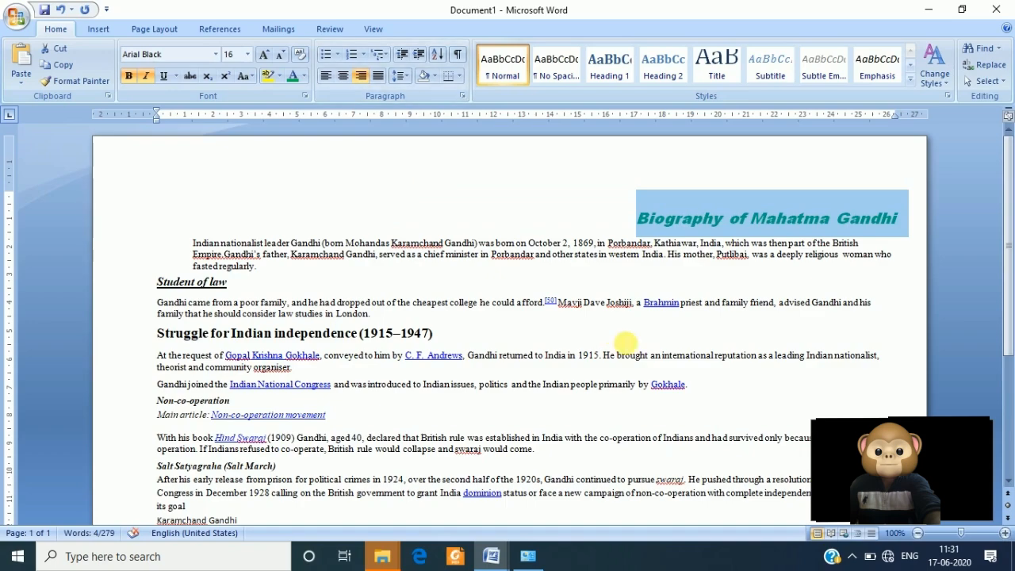
pyautogui.click(344, 76)
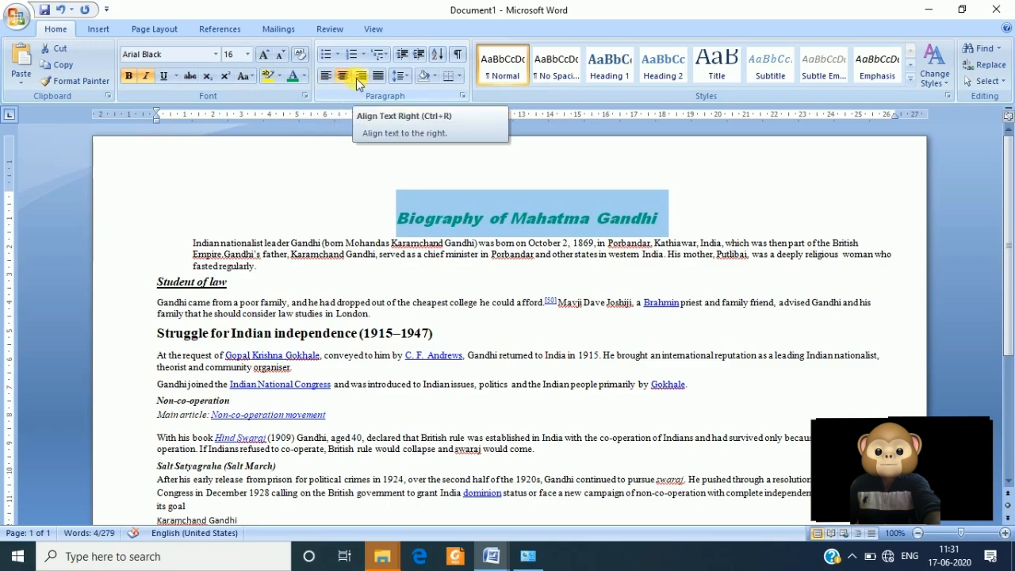
pyautogui.click(321, 302)
# Indent the first line of the paragraph below the "Salt Satyagraha (Salt March)" heading by one tab
pyautogui.scroll(-2, 373, 361)
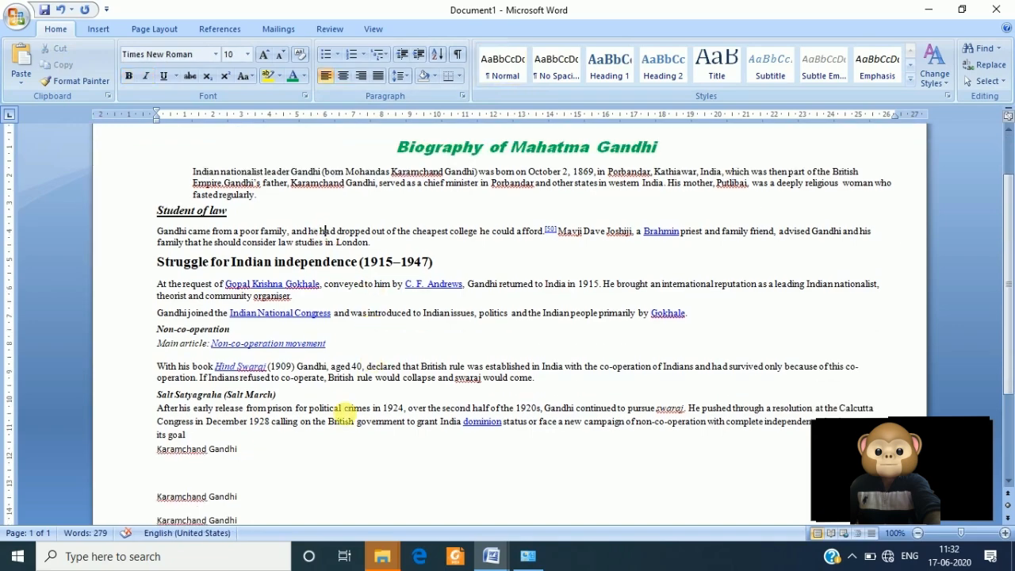
pyautogui.scroll(-2, 317, 406)
pyautogui.click(188, 385)
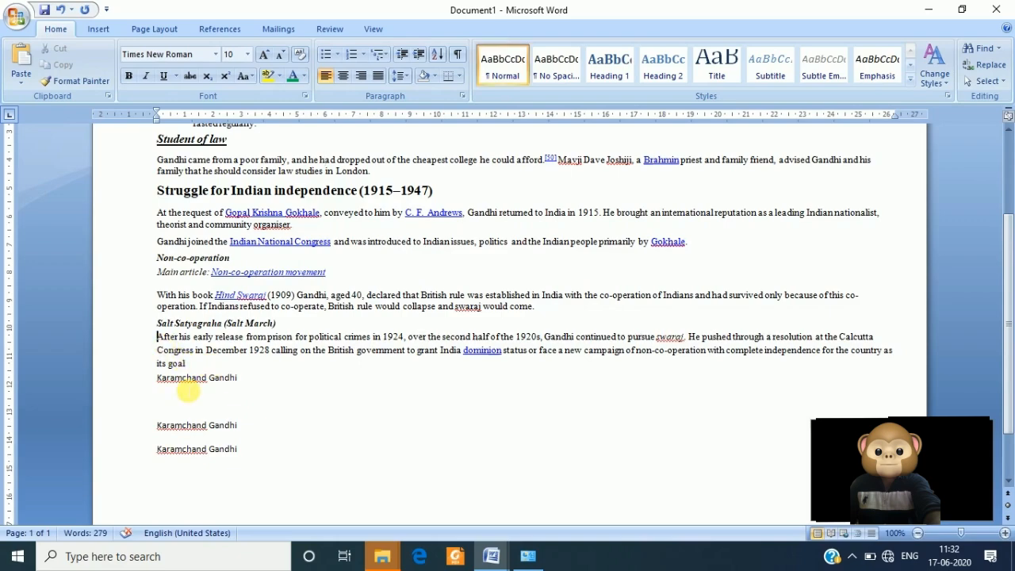
pyautogui.press('Tab')
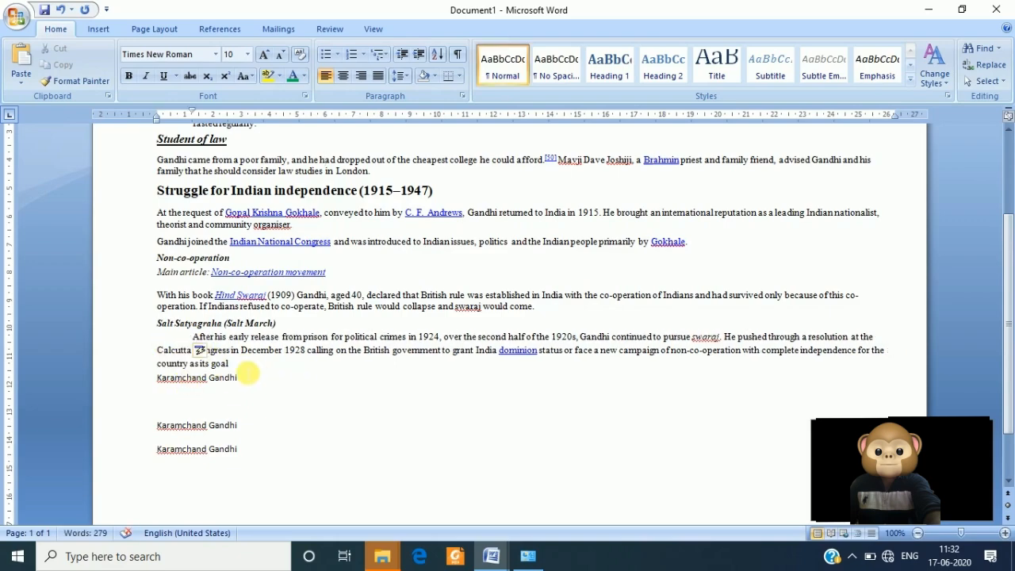
# Justify the paragraph below "Salt Satyagraha (Salt March)" after trying center, right and left alignment on it
pyautogui.moveTo(228, 363); pyautogui.dragTo(154, 337)
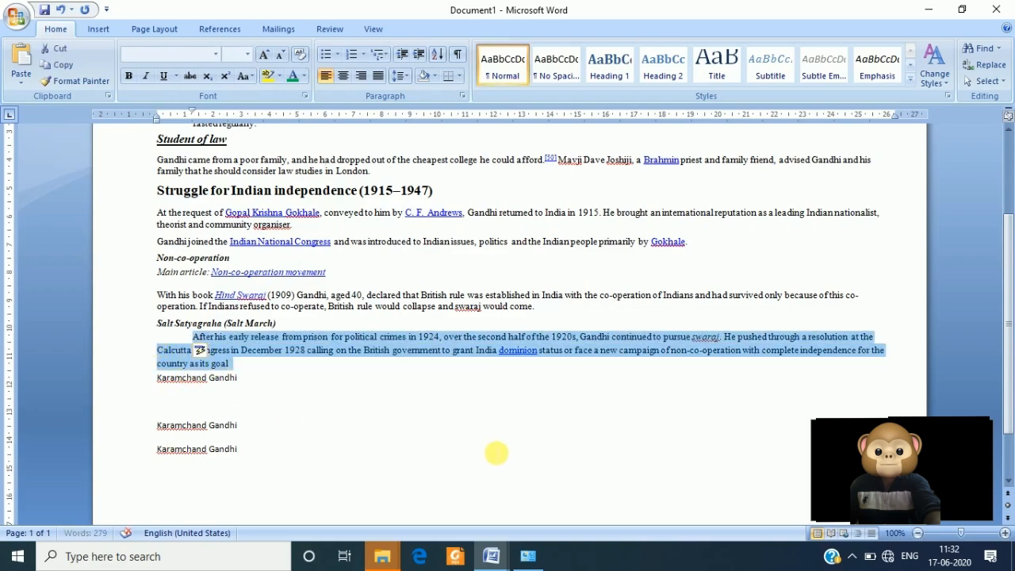
pyautogui.scroll(1, 496, 453)
pyautogui.scroll(-5, 492, 449)
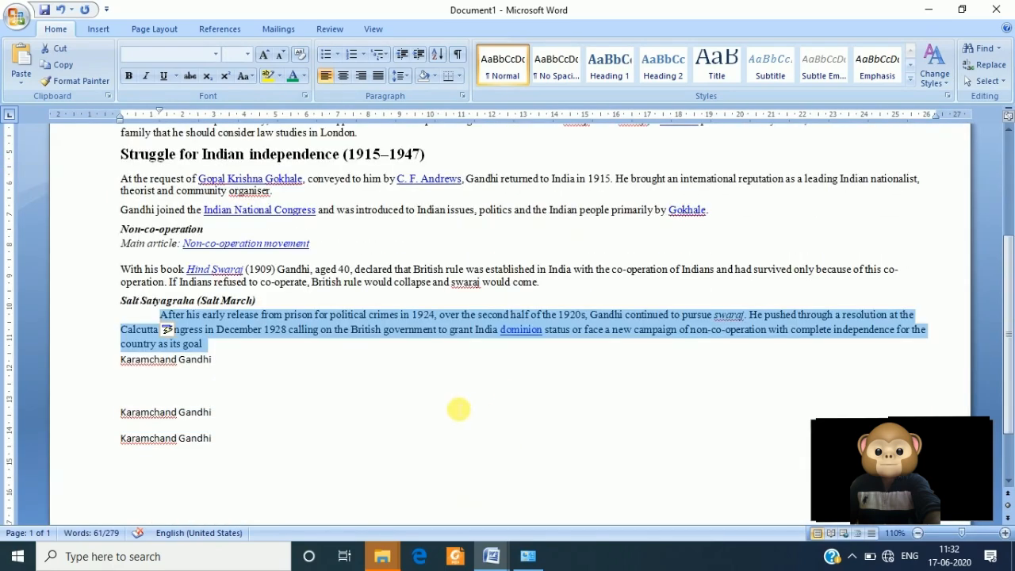
pyautogui.click(343, 77)
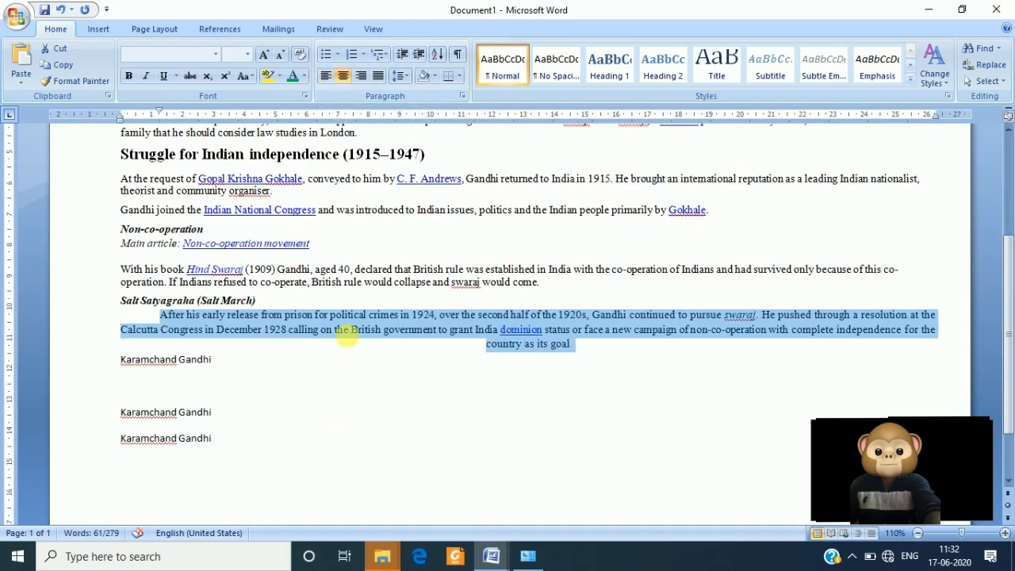
pyautogui.click(361, 76)
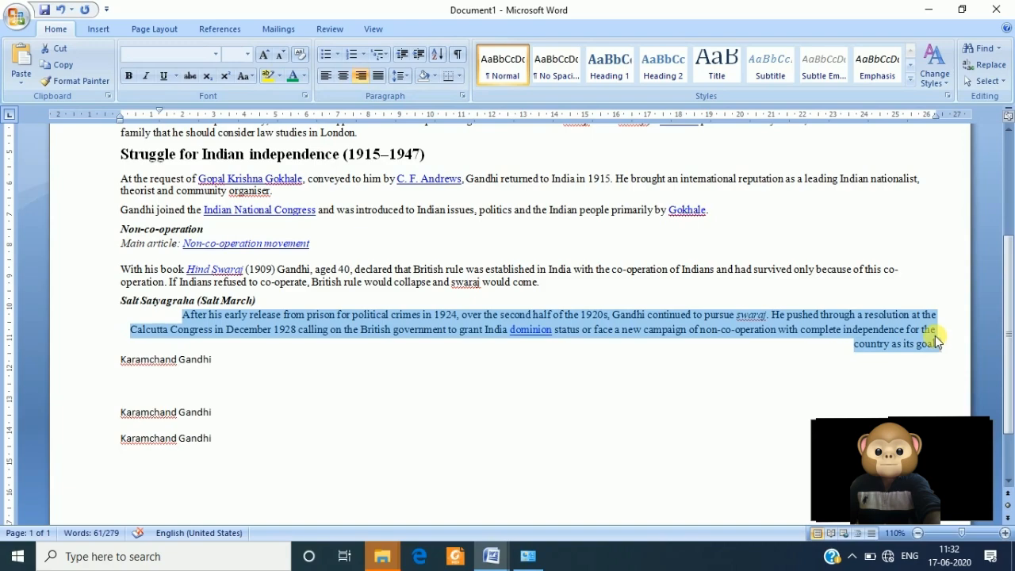
pyautogui.click(379, 77)
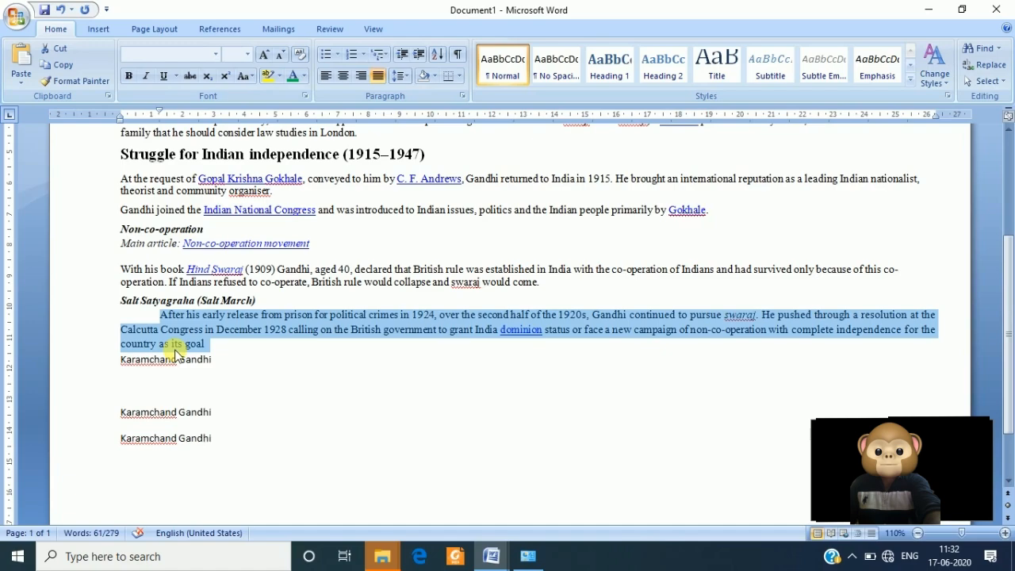
pyautogui.click(327, 77)
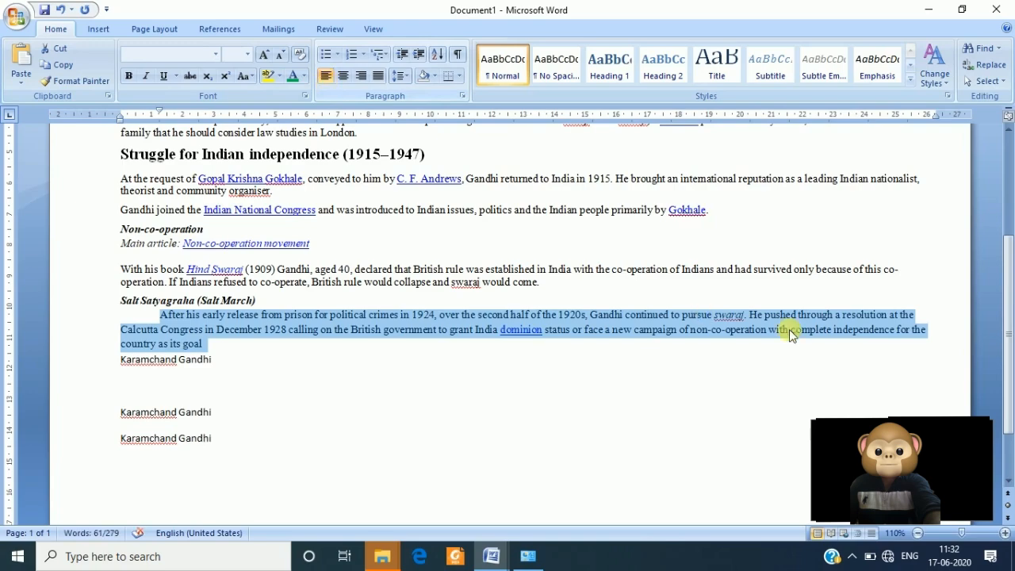
pyautogui.click(343, 77)
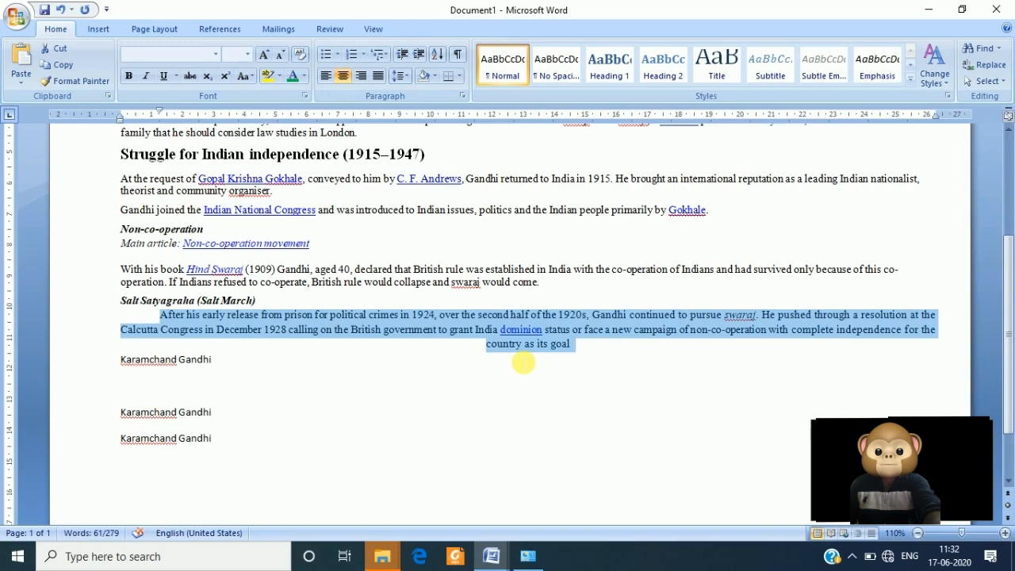
pyautogui.click(360, 76)
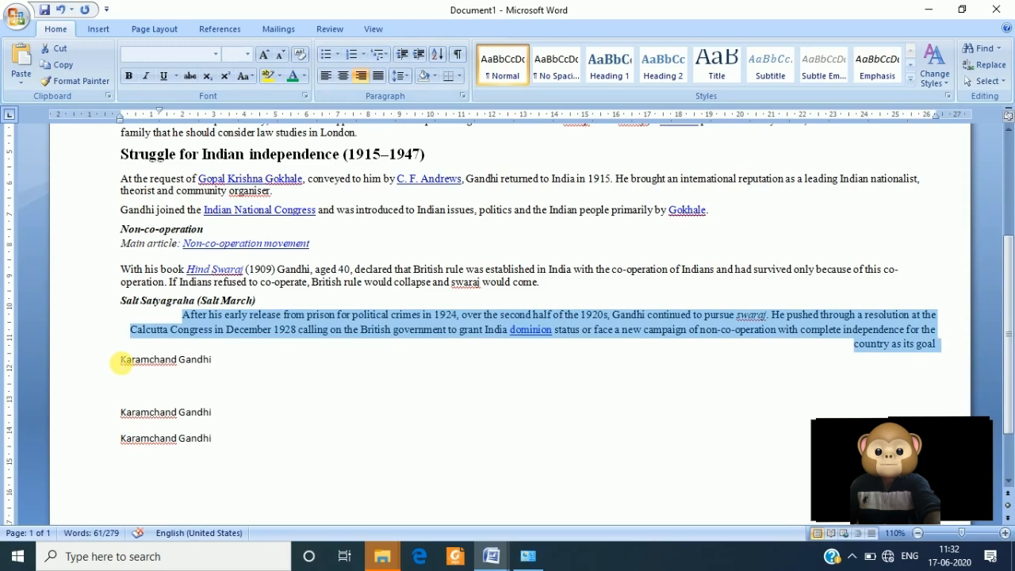
pyautogui.click(378, 76)
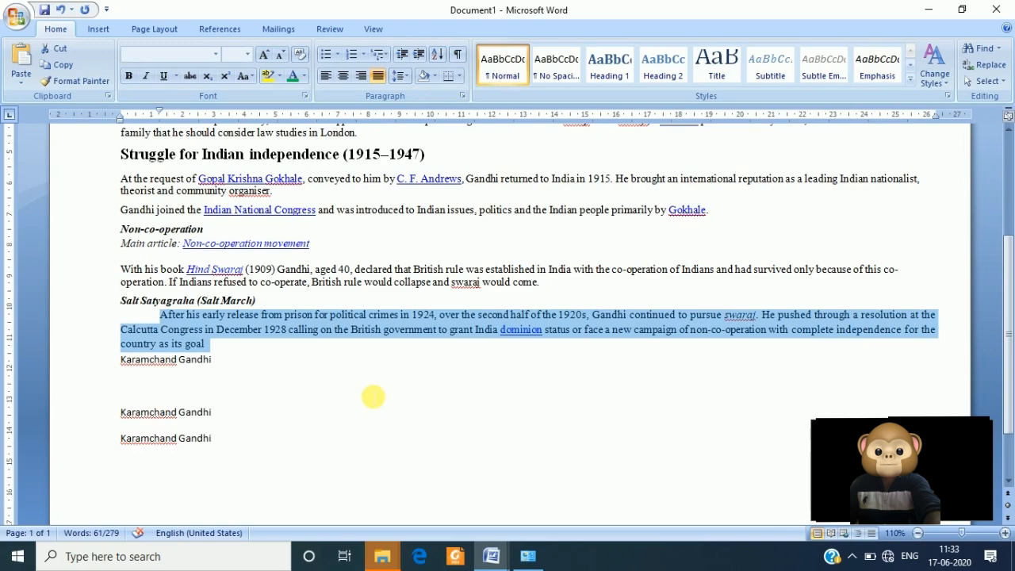
pyautogui.scroll(1, 372, 396)
pyautogui.scroll(1, 373, 397)
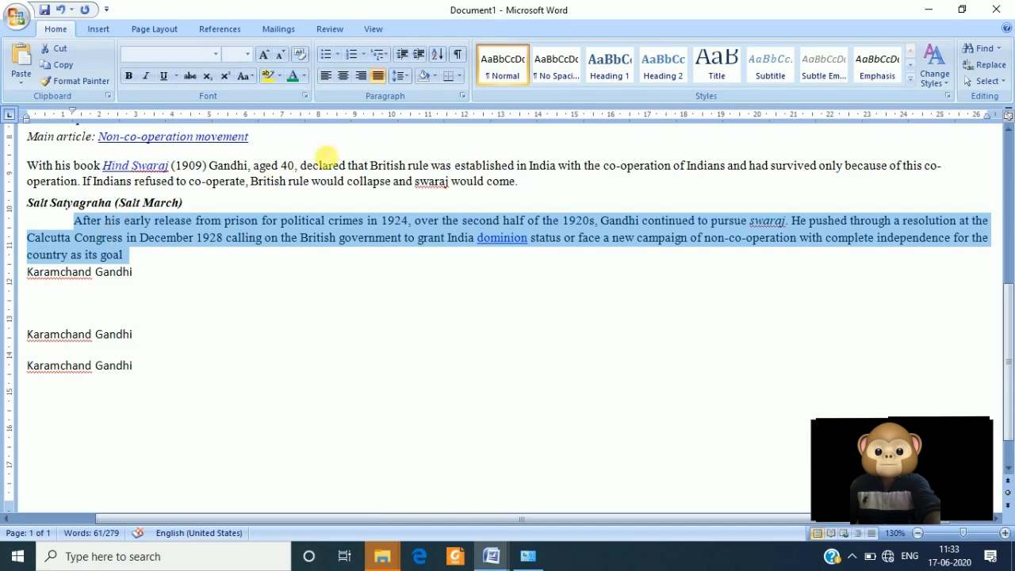
# Set the line spacing of the paragraph below the "Salt Satyagraha (Salt March)" heading to 2.5
pyautogui.click(409, 76)
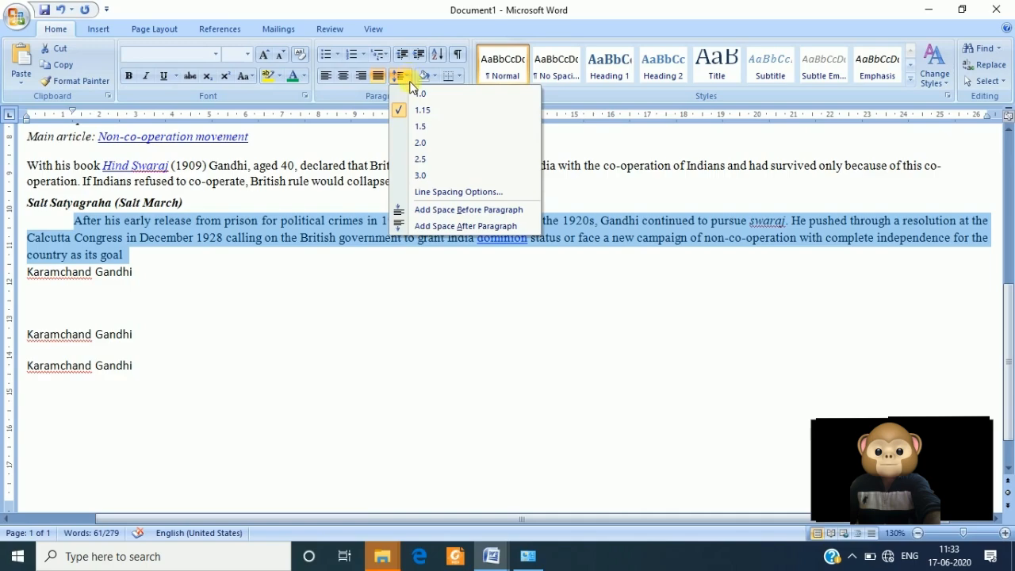
pyautogui.click(433, 161)
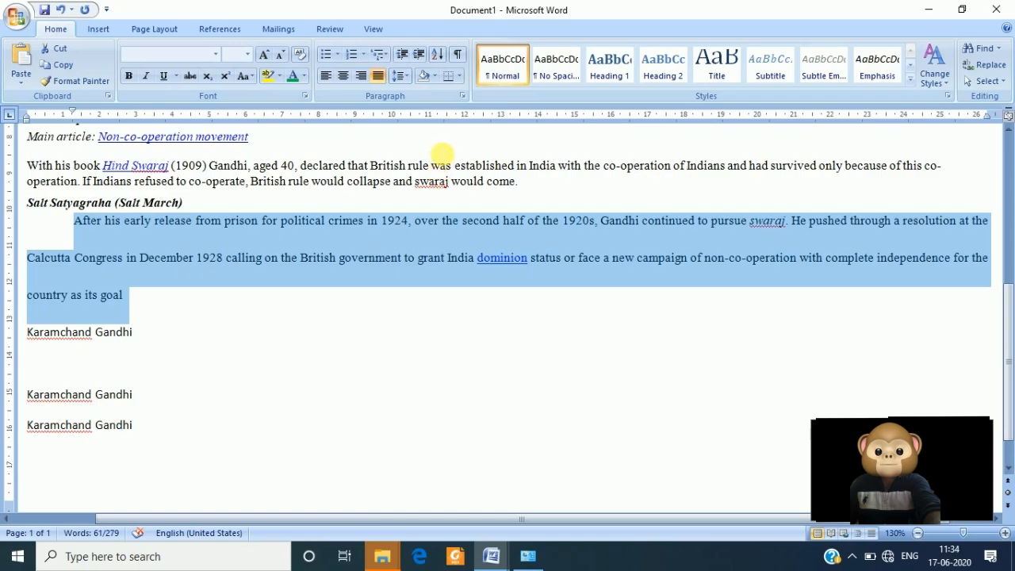
pyautogui.click(408, 76)
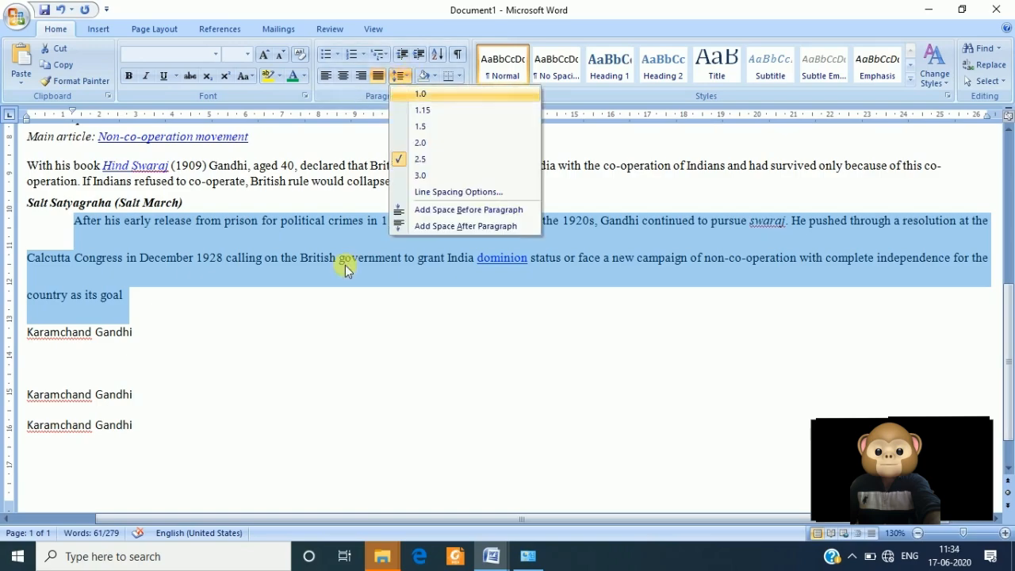
pyautogui.click(316, 349)
pyautogui.click(152, 293)
# Set the line spacing of the paragraph below "Salt Satyagraha (Salt March)" to 1.5
pyautogui.tripleClick(50, 226)
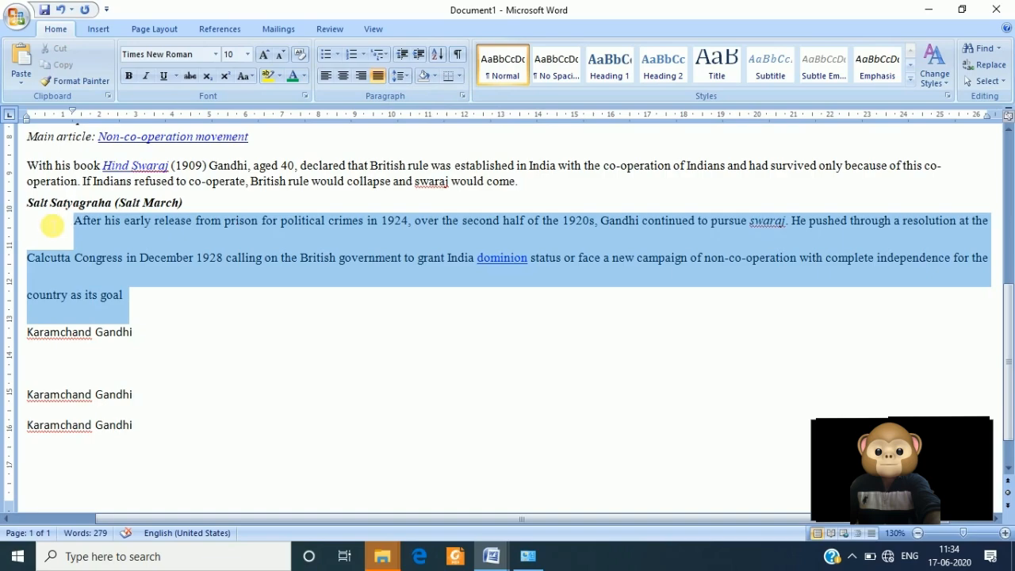
pyautogui.click(404, 77)
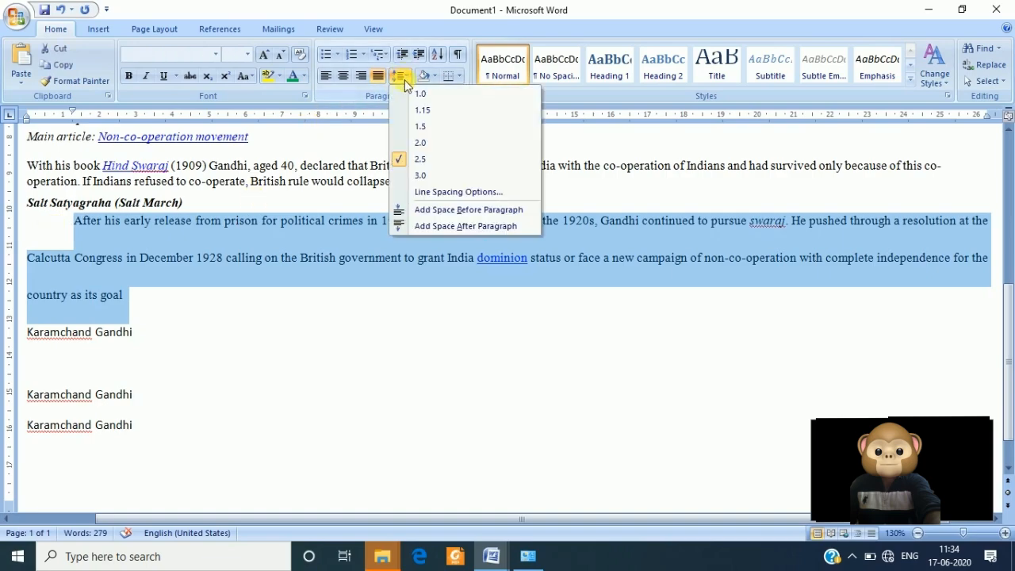
pyautogui.click(429, 131)
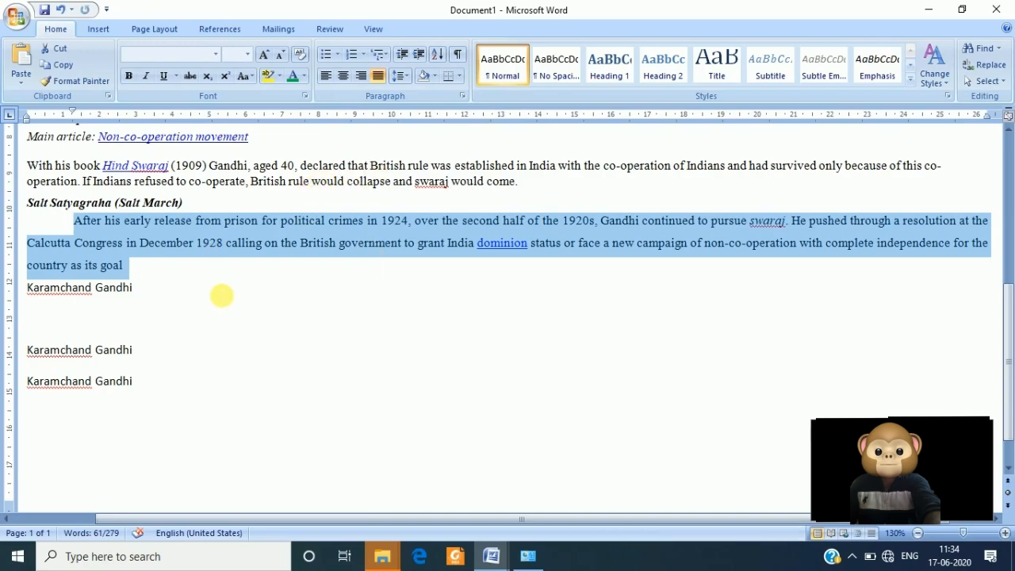
pyautogui.click(158, 274)
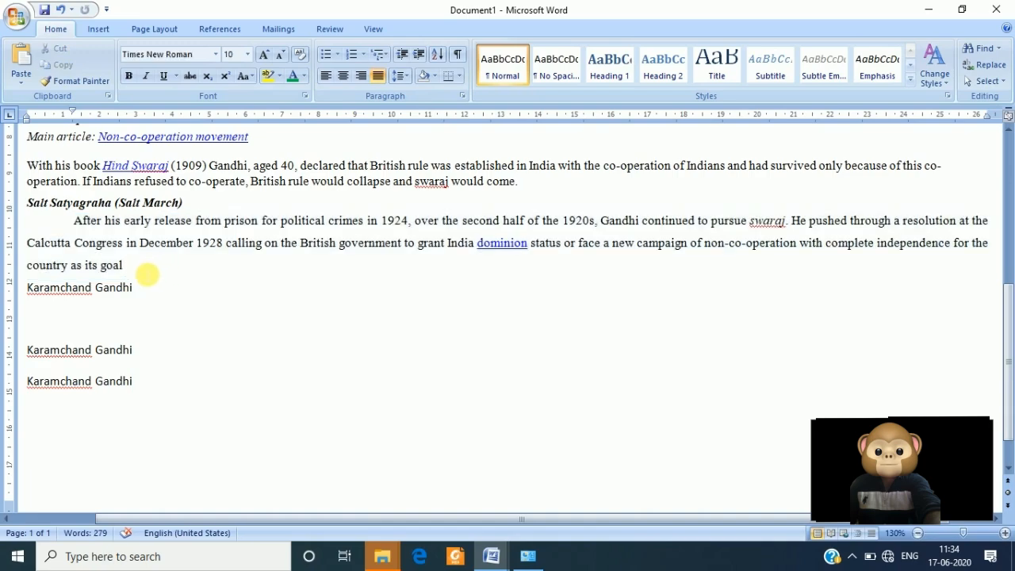
pyautogui.moveTo(145, 272); pyautogui.dragTo(30, 226)
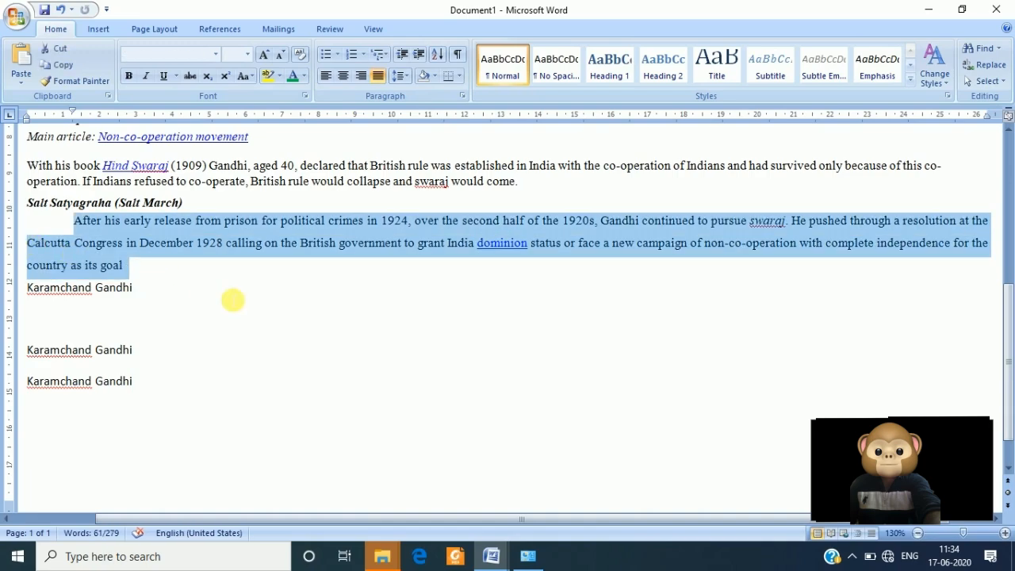
pyautogui.click(407, 78)
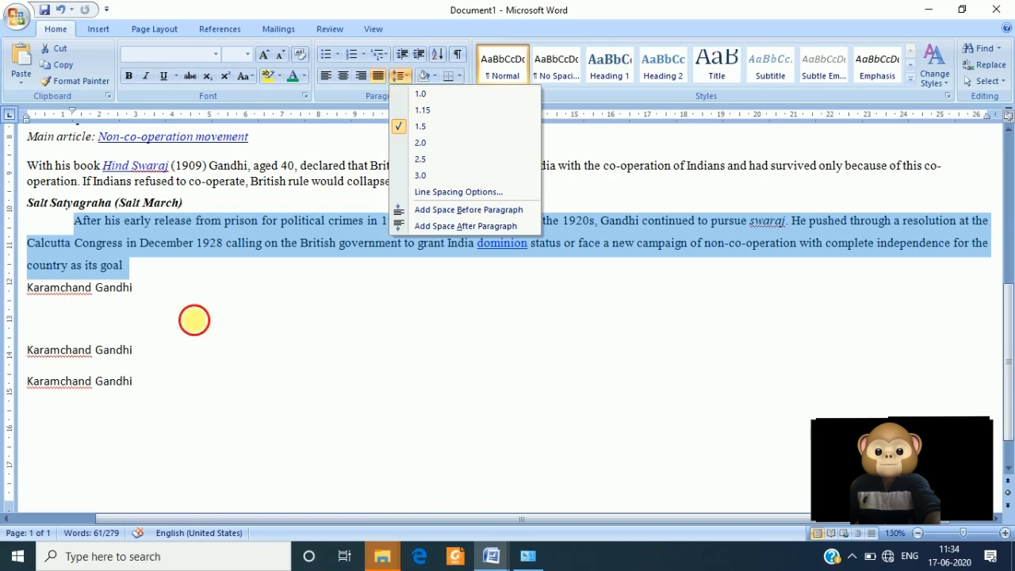
pyautogui.click(165, 287)
pyautogui.click(159, 267)
# Try line spacings of 2.0 and 2.5 on the text from the "Non-co-operation" heading through the Salt Satyagraha paragraph
pyautogui.scroll(2, 164, 317)
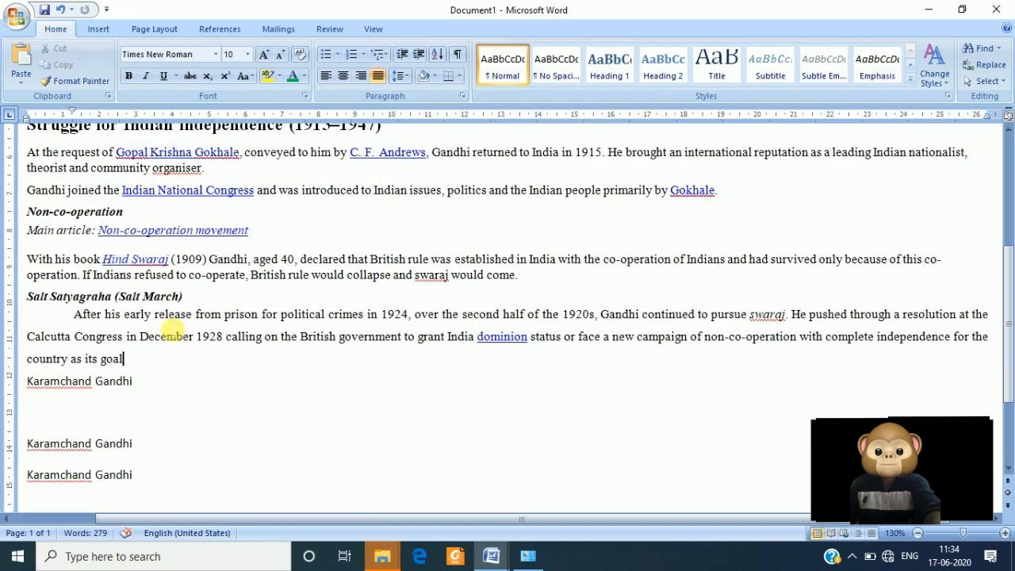
pyautogui.moveTo(142, 367); pyautogui.dragTo(8, 208)
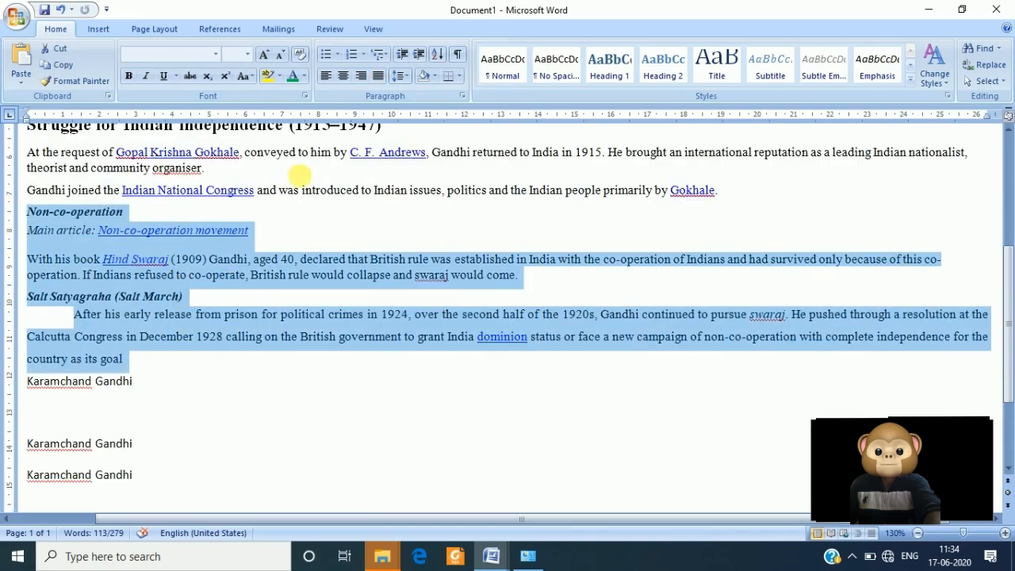
pyautogui.click(400, 75)
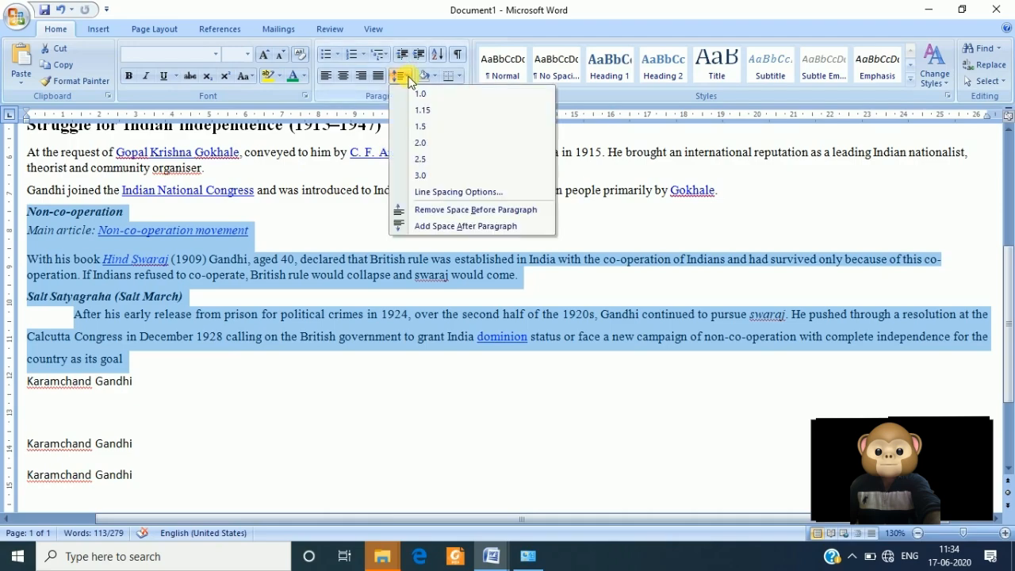
pyautogui.click(420, 144)
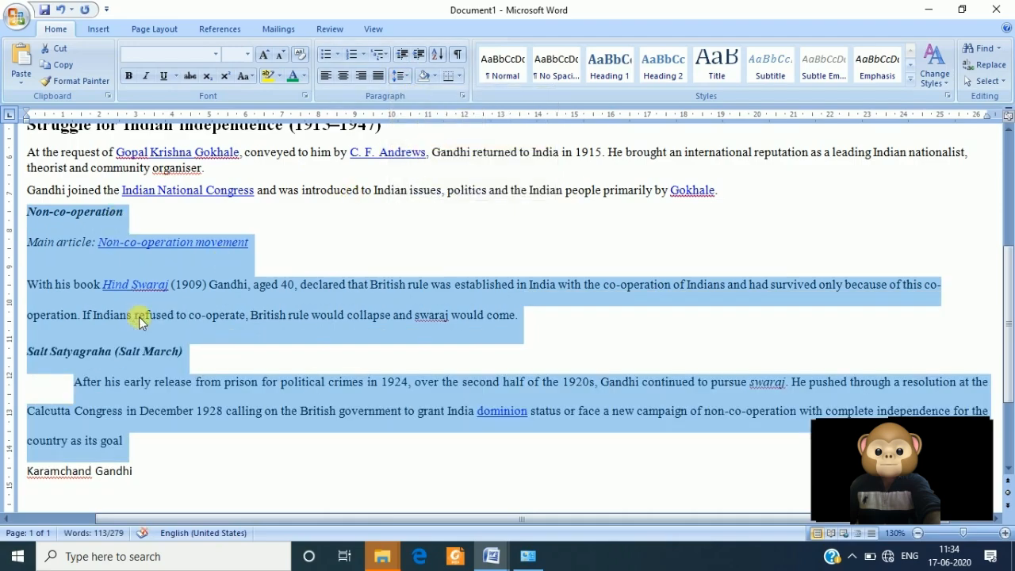
pyautogui.scroll(1, 125, 199)
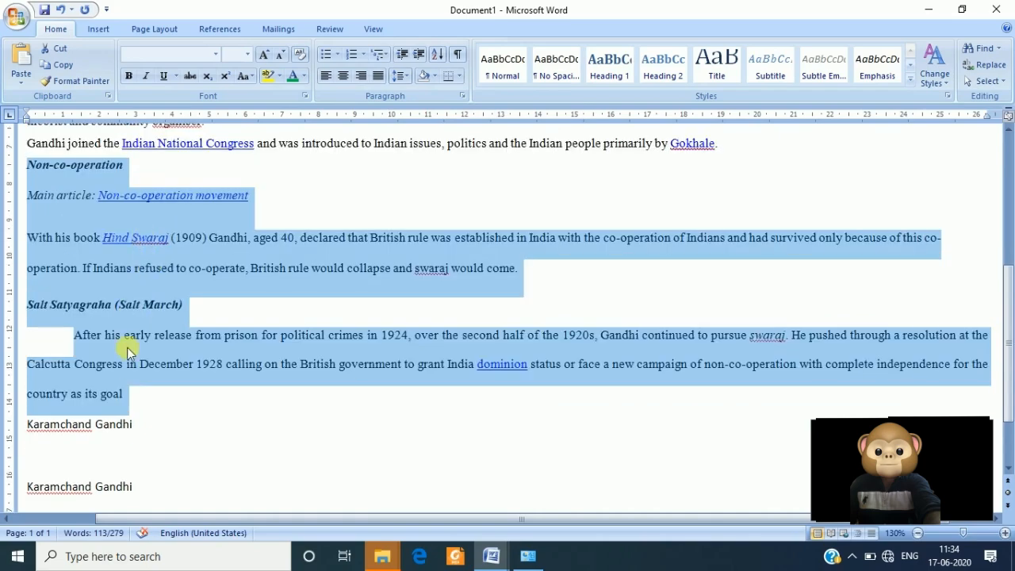
pyautogui.scroll(1, 129, 346)
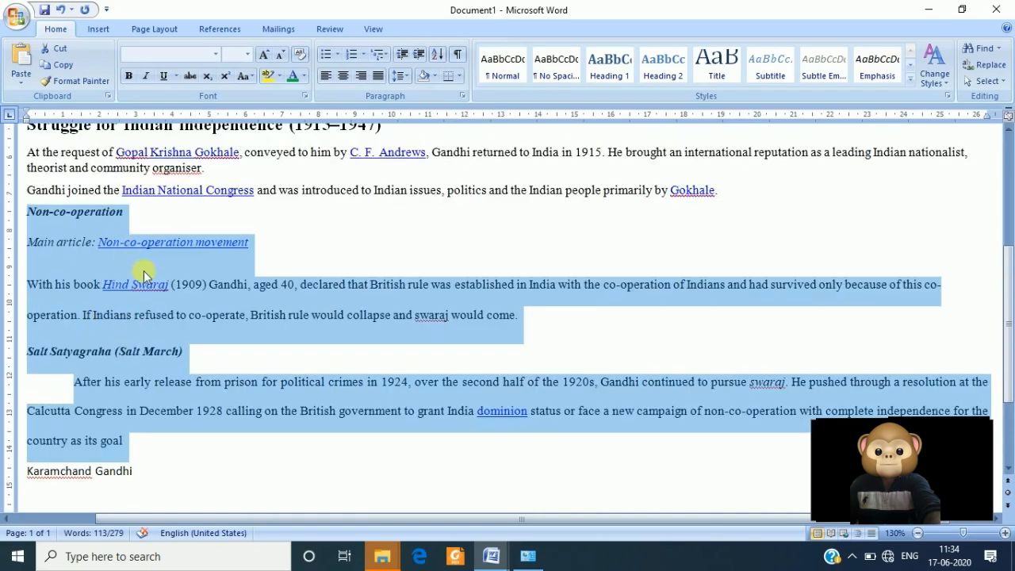
pyautogui.click(399, 76)
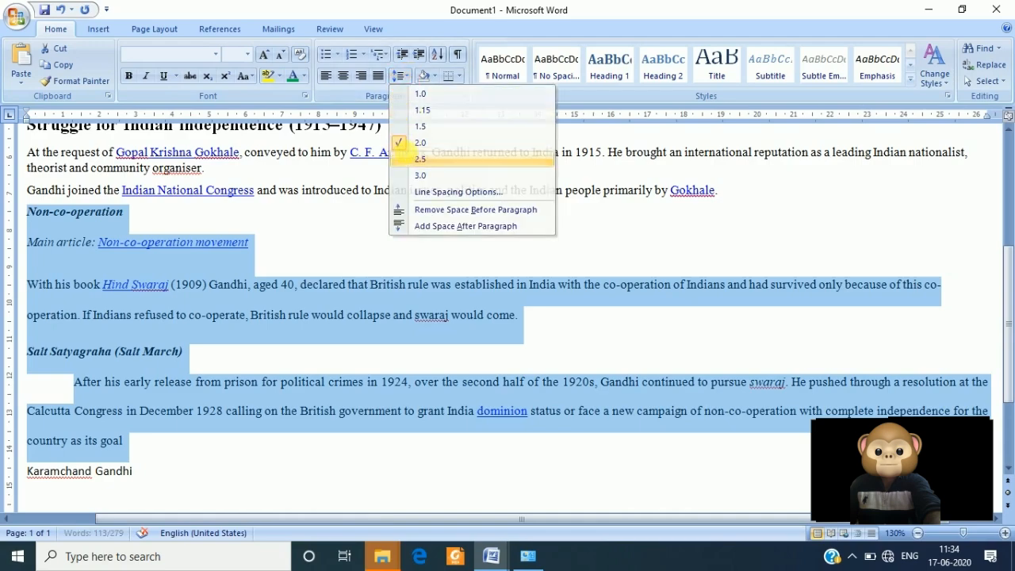
pyautogui.click(399, 142)
pyautogui.scroll(-2, 331, 252)
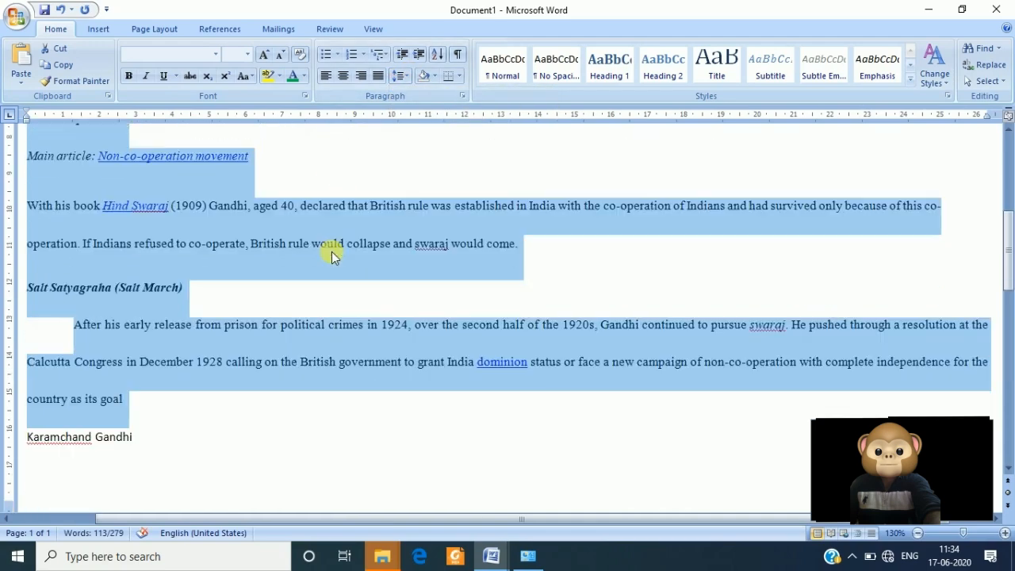
# Set the line spacing from the "Non-co-operation" heading through the Salt Satyagraha paragraph to 1.5
pyautogui.click(399, 75)
pyautogui.click(413, 129)
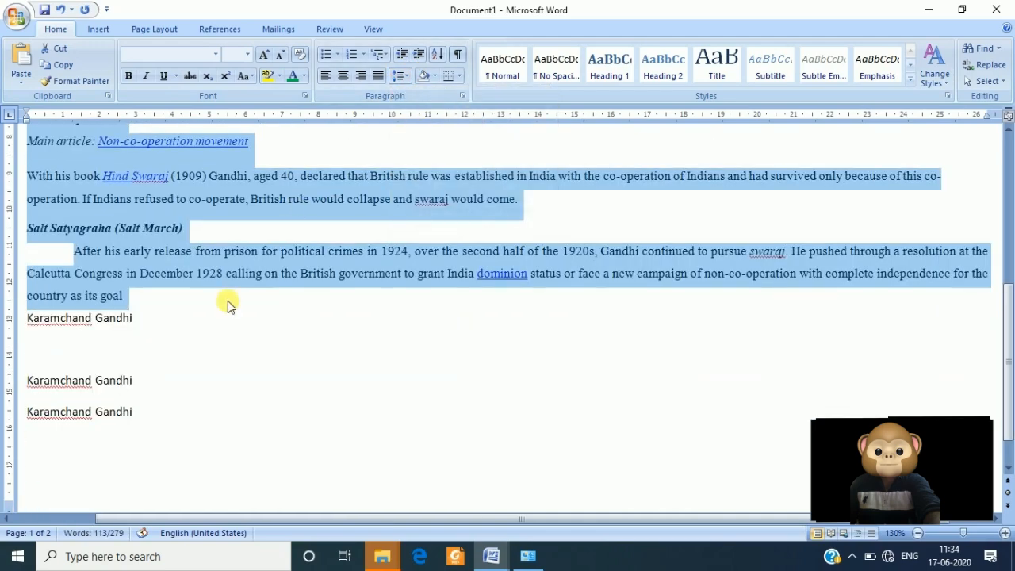
pyautogui.scroll(3, 228, 301)
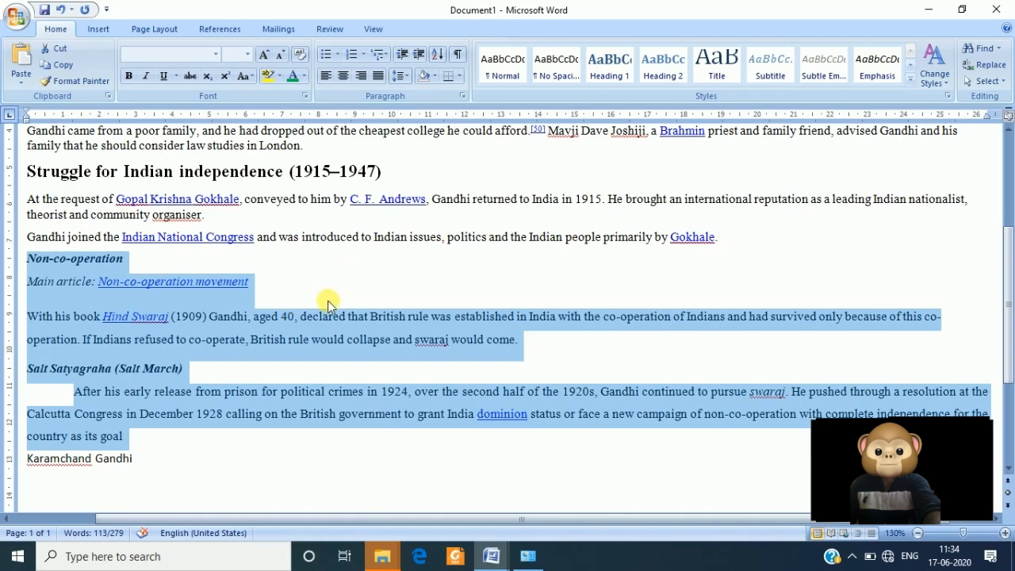
pyautogui.click(328, 299)
# Reset the paragraph below "Salt Satyagraha (Salt March)" to left-aligned Calibri 11 text without italics
pyautogui.scroll(-2, 333, 272)
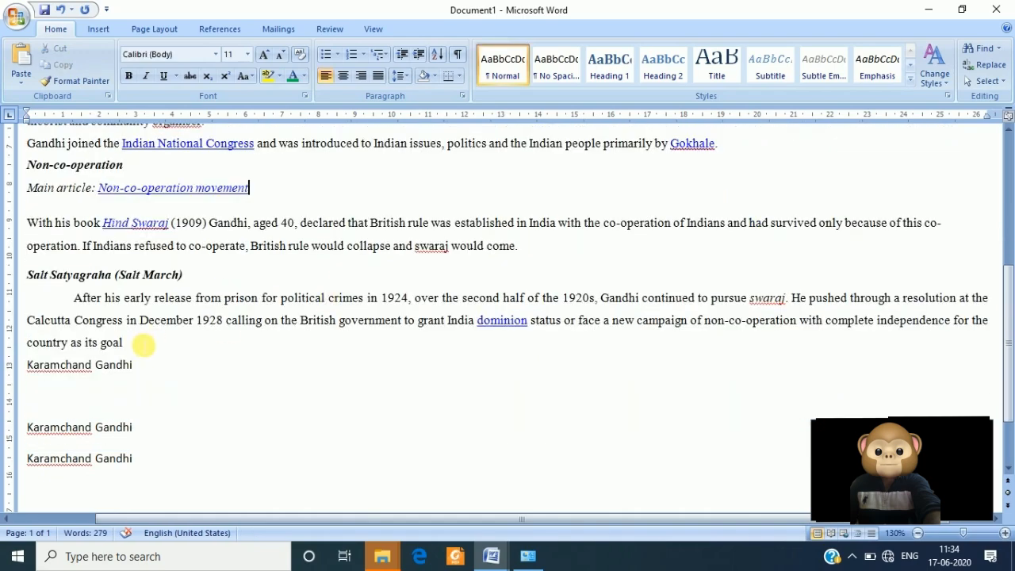
pyautogui.moveTo(142, 342); pyautogui.dragTo(24, 305)
pyautogui.hotkey('ctrl', 'c')
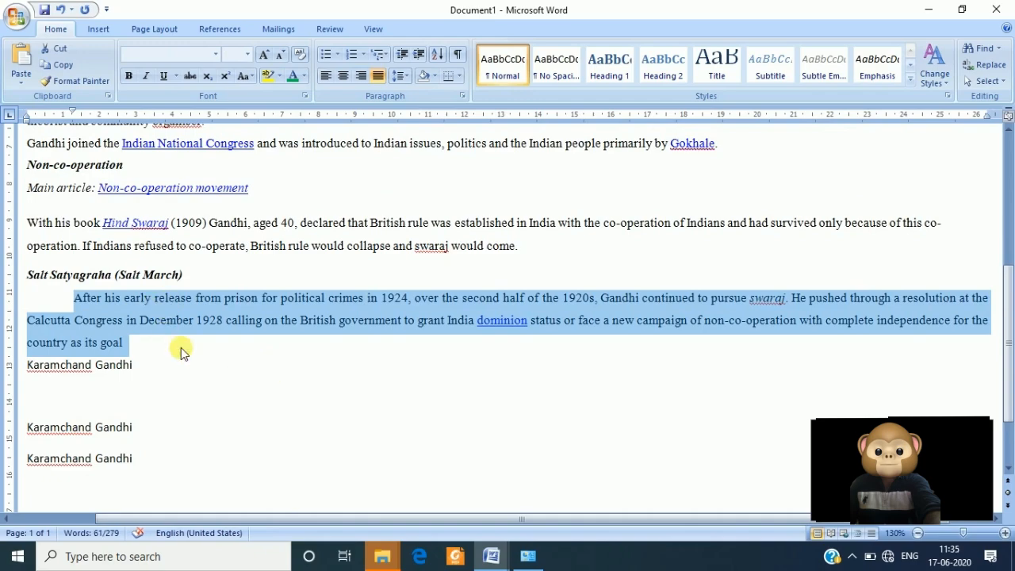
pyautogui.click(198, 367)
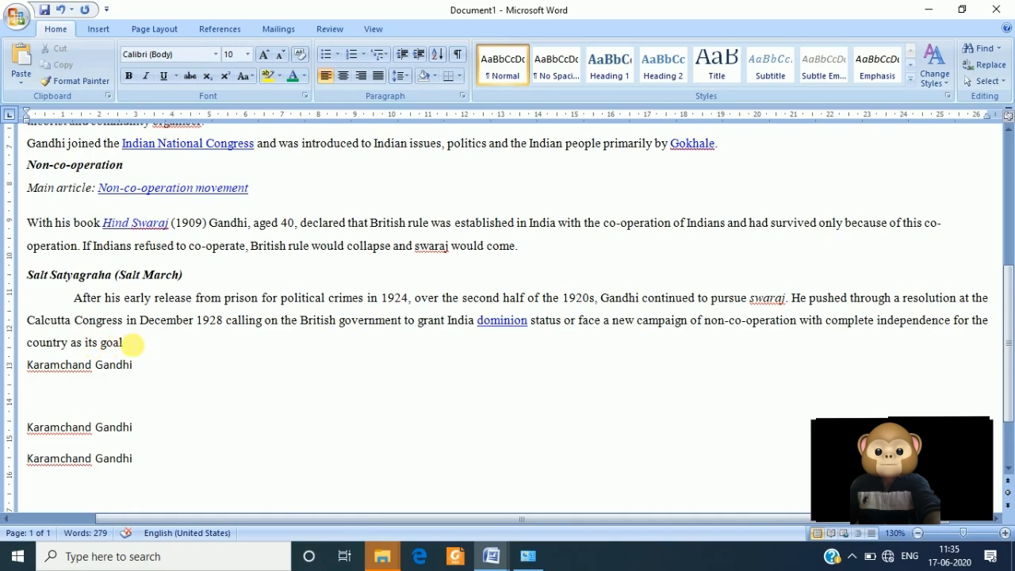
pyautogui.moveTo(129, 341); pyautogui.dragTo(43, 305)
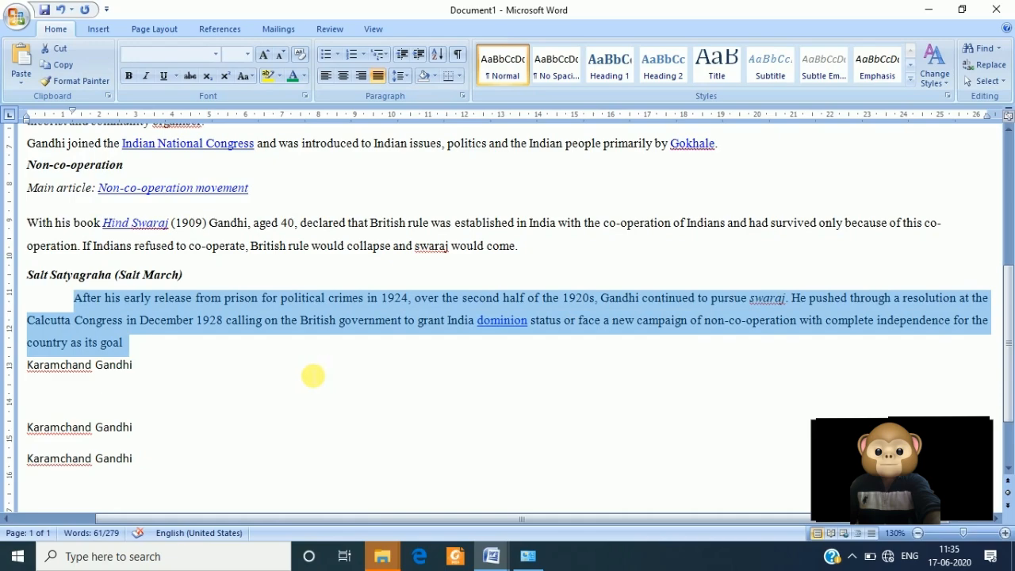
pyautogui.hotkey('ctrl', 'v')
# Apply medium blue theme-color shading to the paragraph below "Salt Satyagraha (Salt March)"
pyautogui.moveTo(389, 343); pyautogui.dragTo(49, 302)
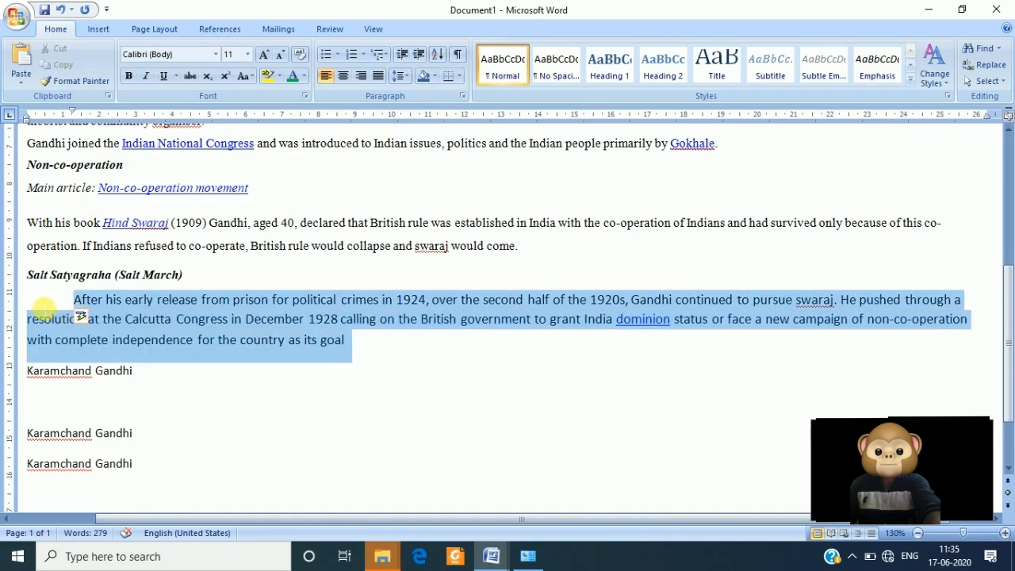
pyautogui.click(433, 77)
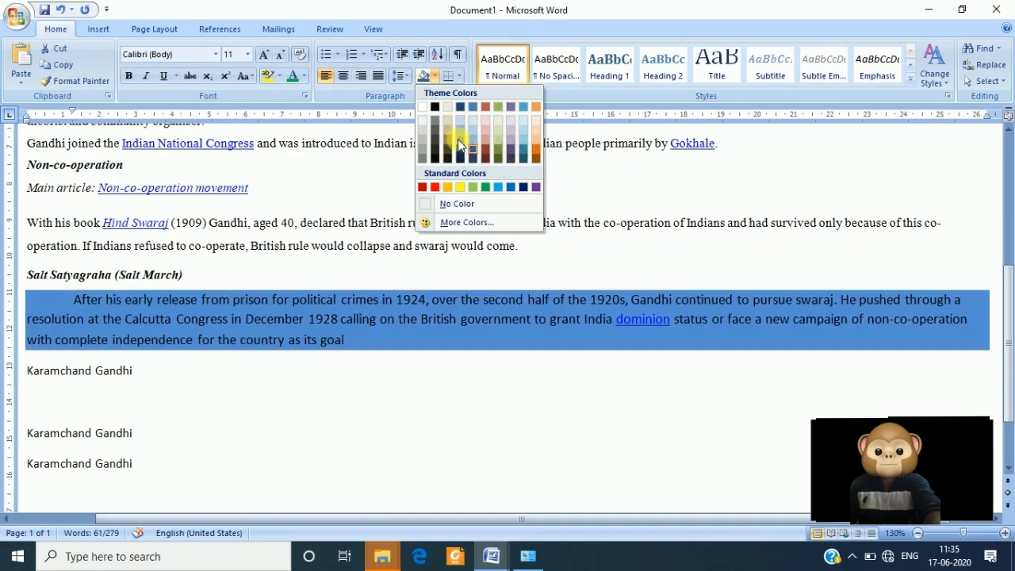
pyautogui.click(458, 140)
pyautogui.click(358, 374)
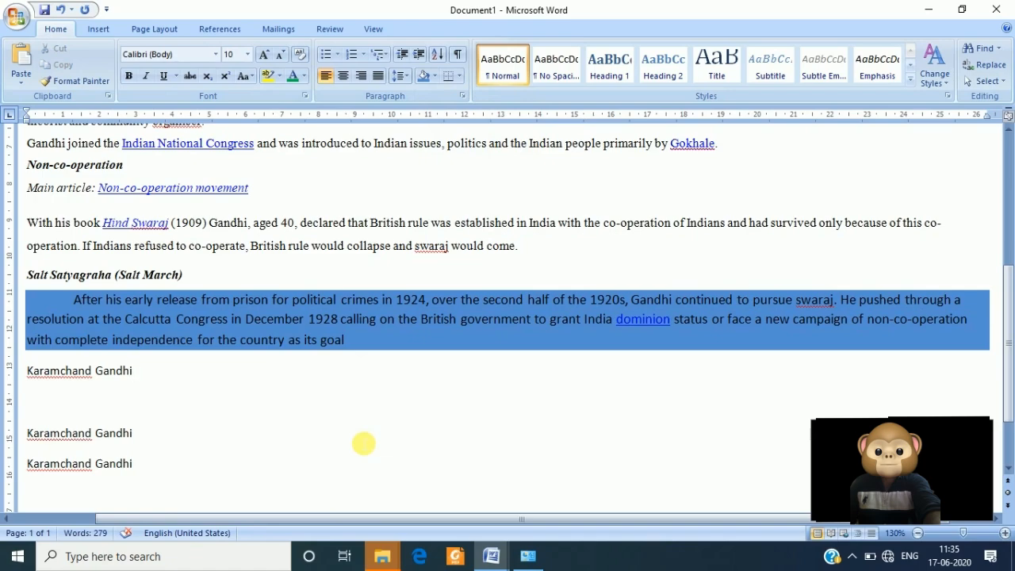
# Apply dark orange theme-color shading to the paragraph beginning "With his book Hind Swaraj"
pyautogui.moveTo(520, 248); pyautogui.dragTo(38, 224)
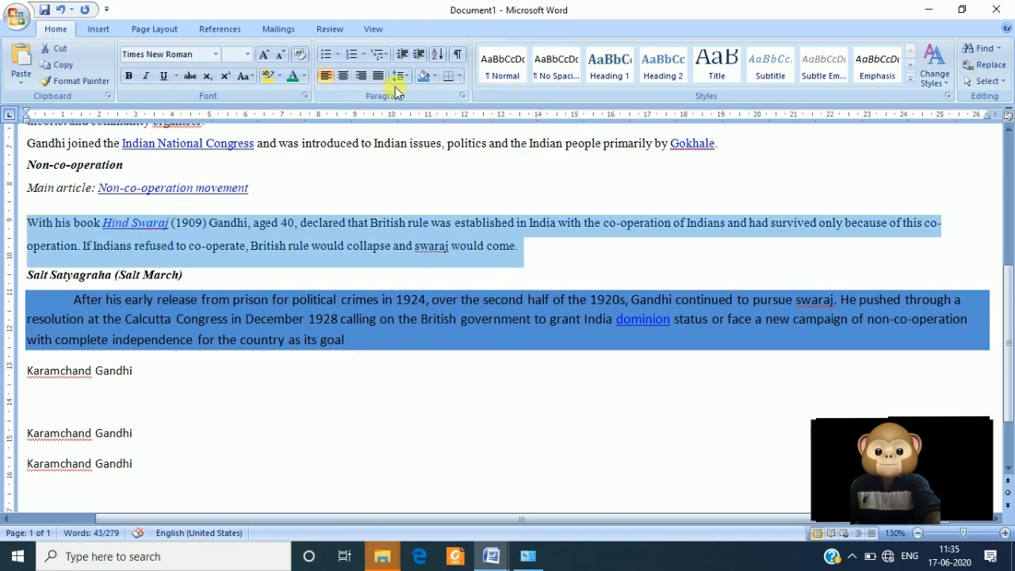
pyautogui.click(434, 78)
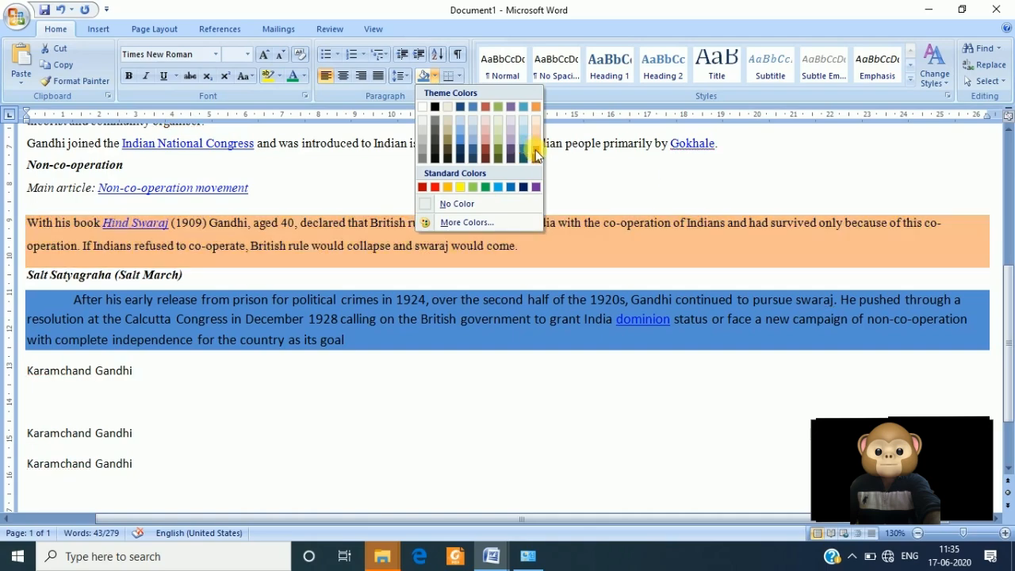
pyautogui.click(536, 153)
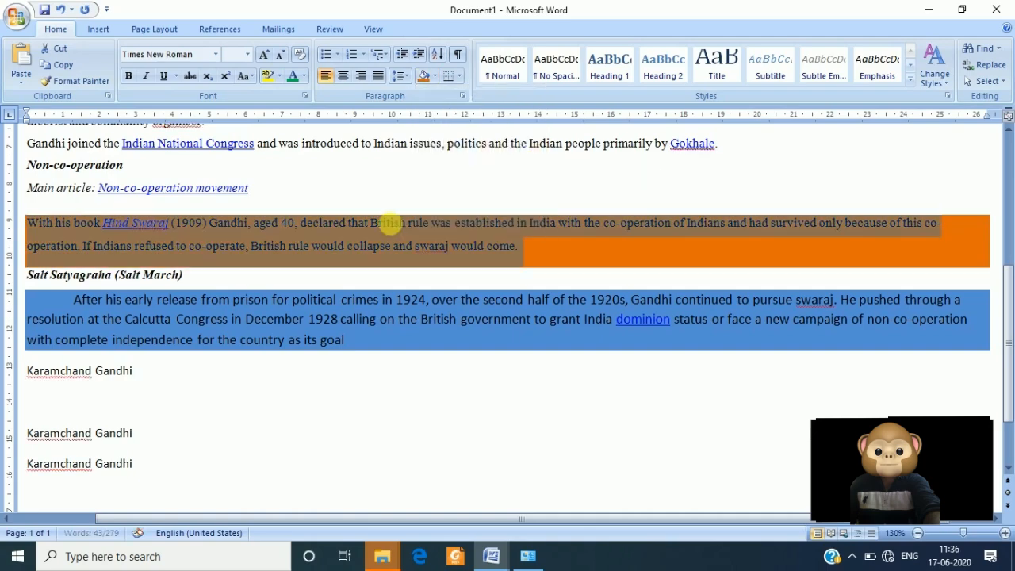
pyautogui.click(313, 245)
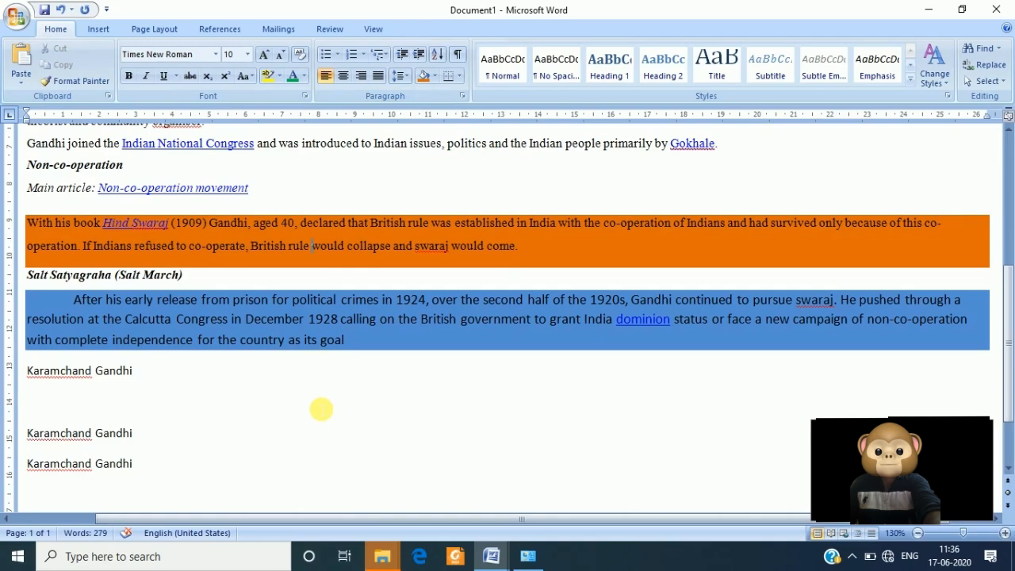
# Zoom out to 90% and review the formatted biography from the title down to the shaded paragraphs
pyautogui.scroll(-2, 322, 355)
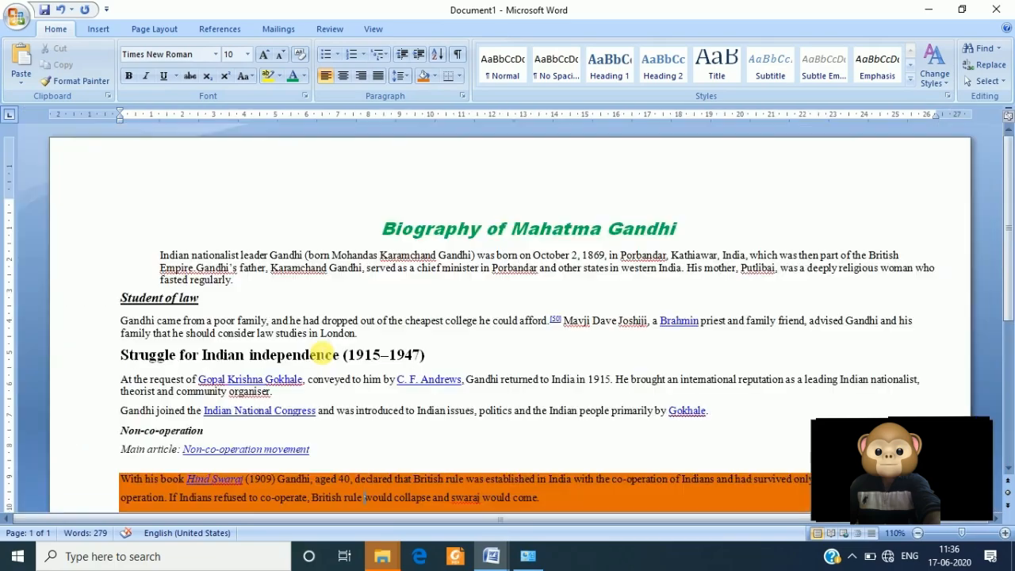
pyautogui.scroll(-4, 325, 354)
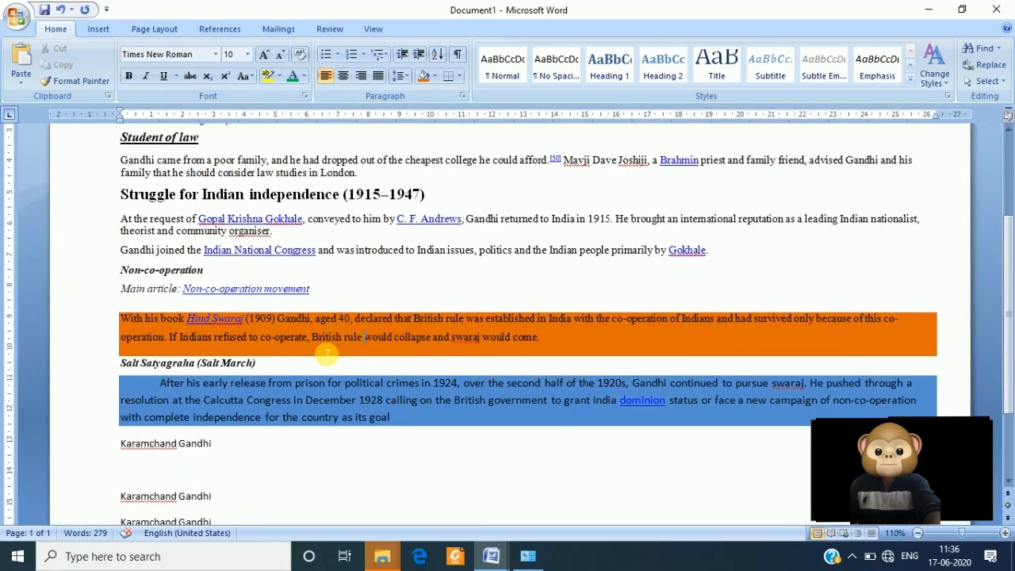
pyautogui.scroll(-2, 326, 354)
pyautogui.scroll(-2, 326, 354)
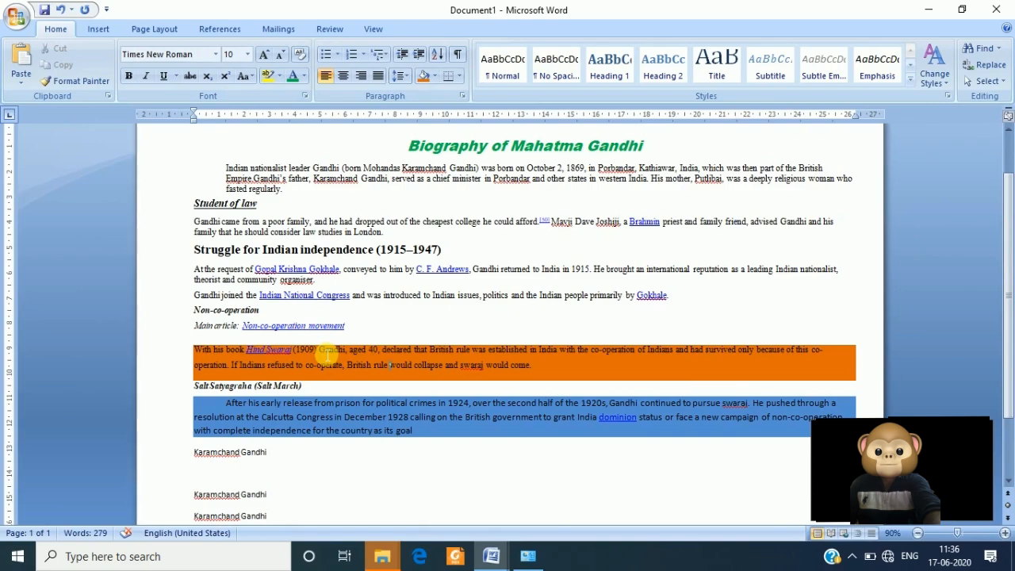
pyautogui.scroll(2, 327, 356)
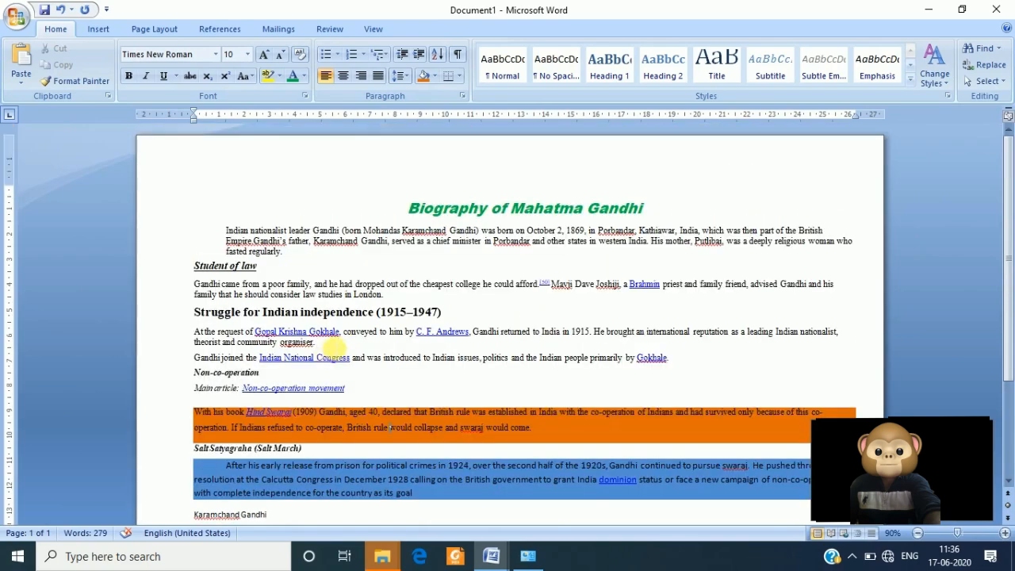
pyautogui.scroll(-2, 327, 356)
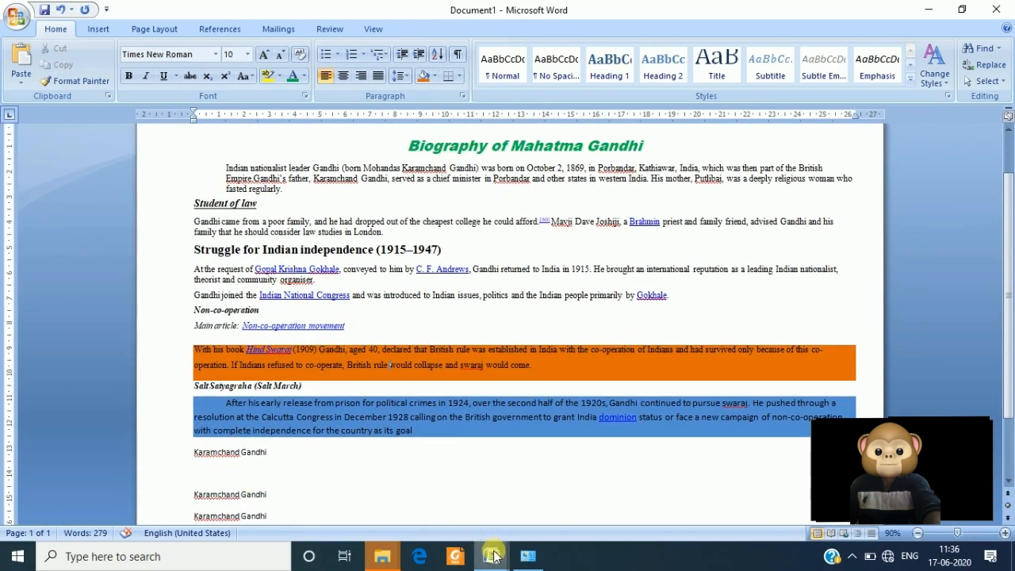
# Switch to COMPUTER BASICS L2.docx and check the lesson topics listed from Paragraph Formatting through Saving document
pyautogui.moveTo(488, 551)
pyautogui.click(351, 450)
pyautogui.scroll(-2, 352, 450)
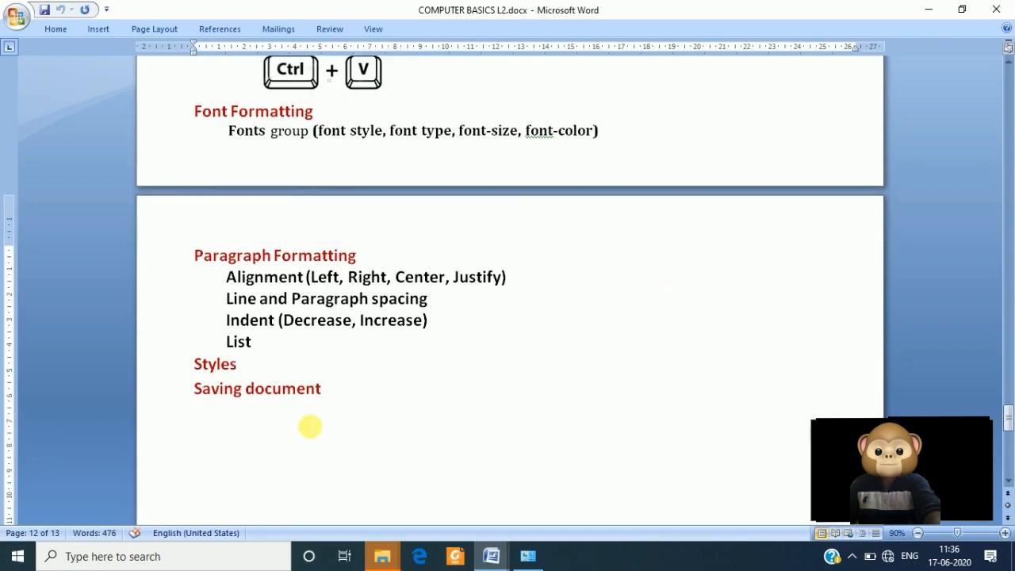
pyautogui.moveTo(249, 363); pyautogui.dragTo(151, 367)
pyautogui.click(428, 376)
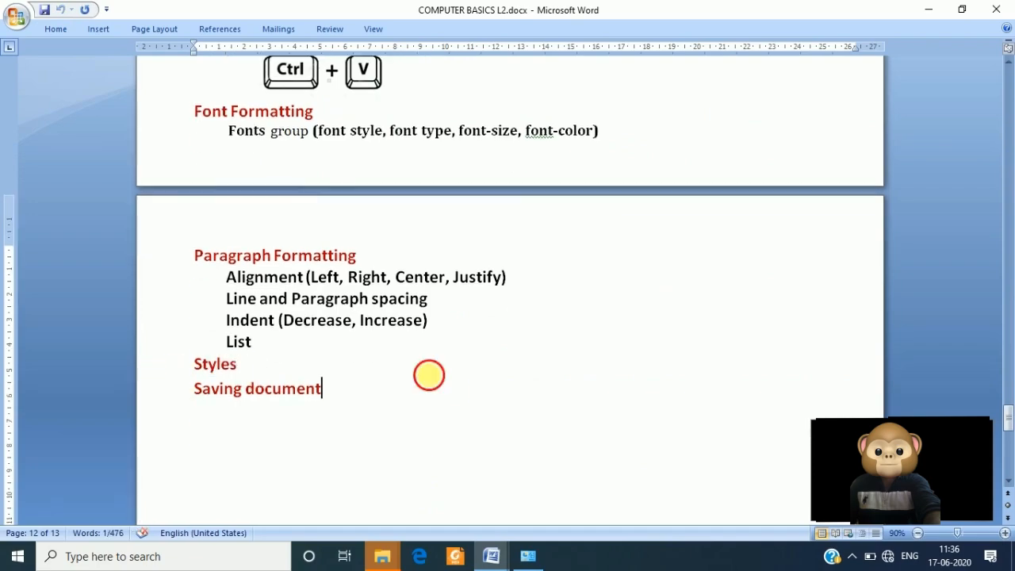
pyautogui.moveTo(279, 341); pyautogui.dragTo(217, 339)
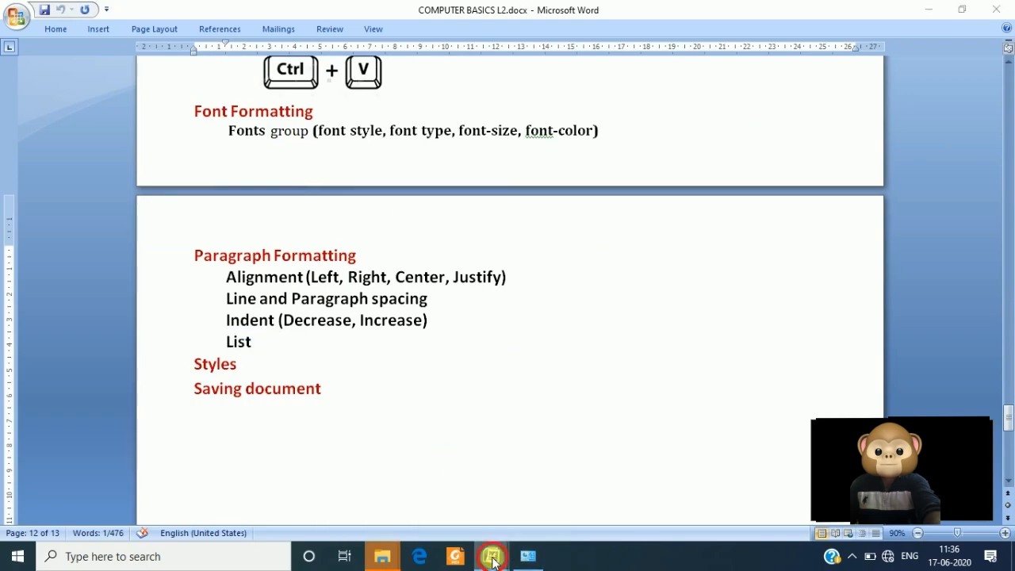
# In Document1, delete the empty line and the three repeated name lines below the blue-shaded paragraph
pyautogui.moveTo(508, 555)
pyautogui.click(571, 490)
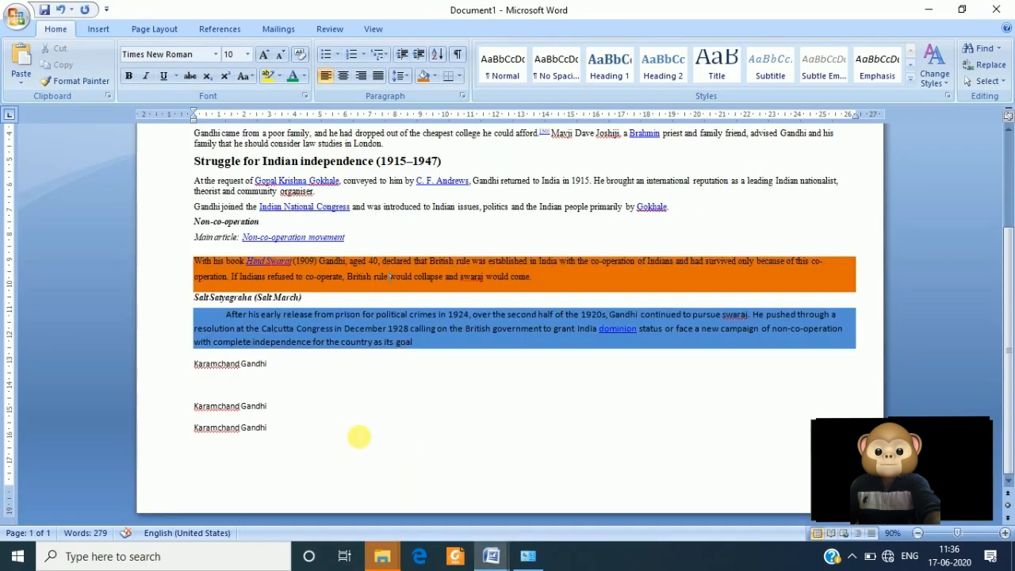
pyautogui.moveTo(297, 434); pyautogui.dragTo(163, 409)
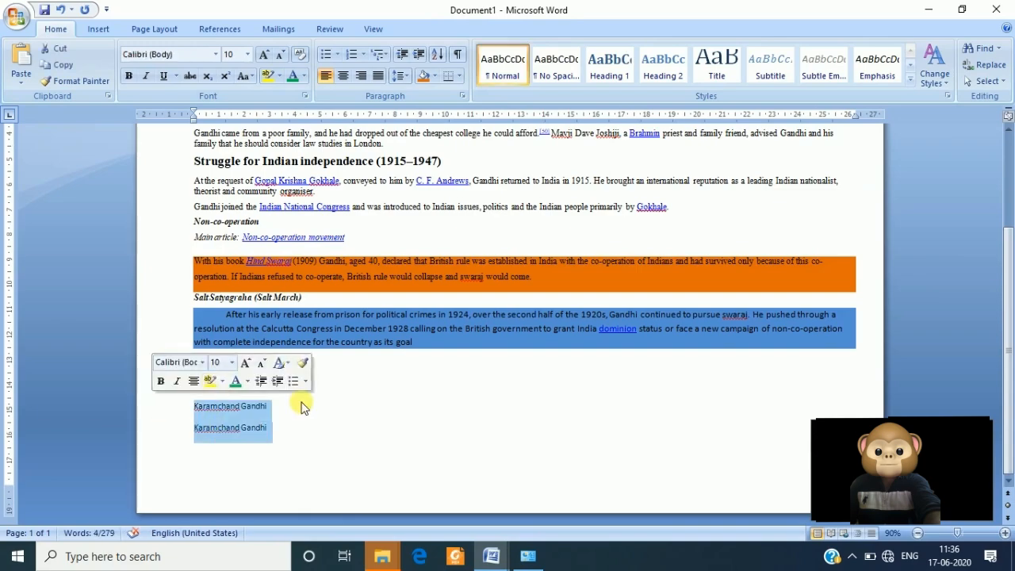
pyautogui.click(208, 385)
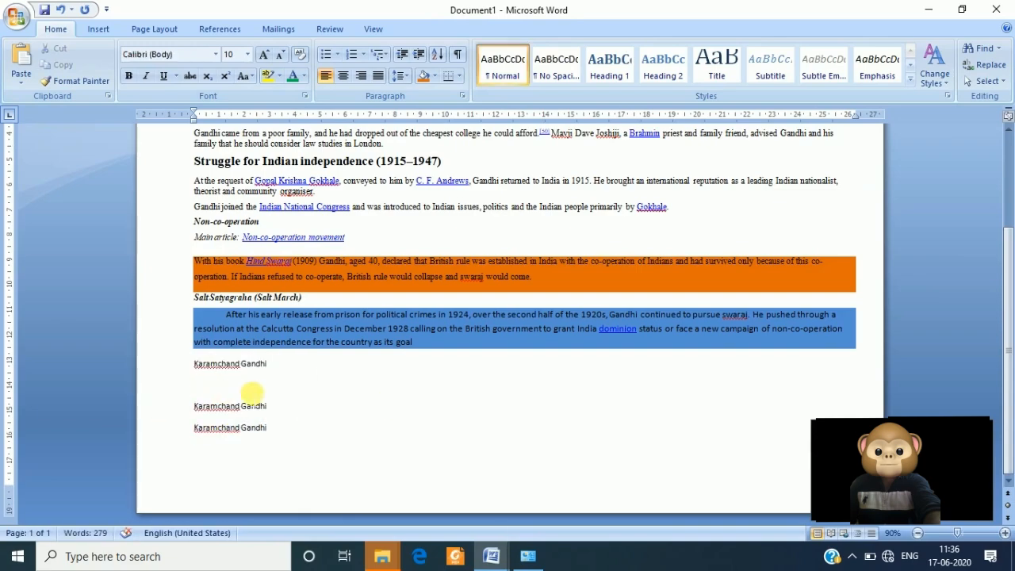
pyautogui.press('Delete')
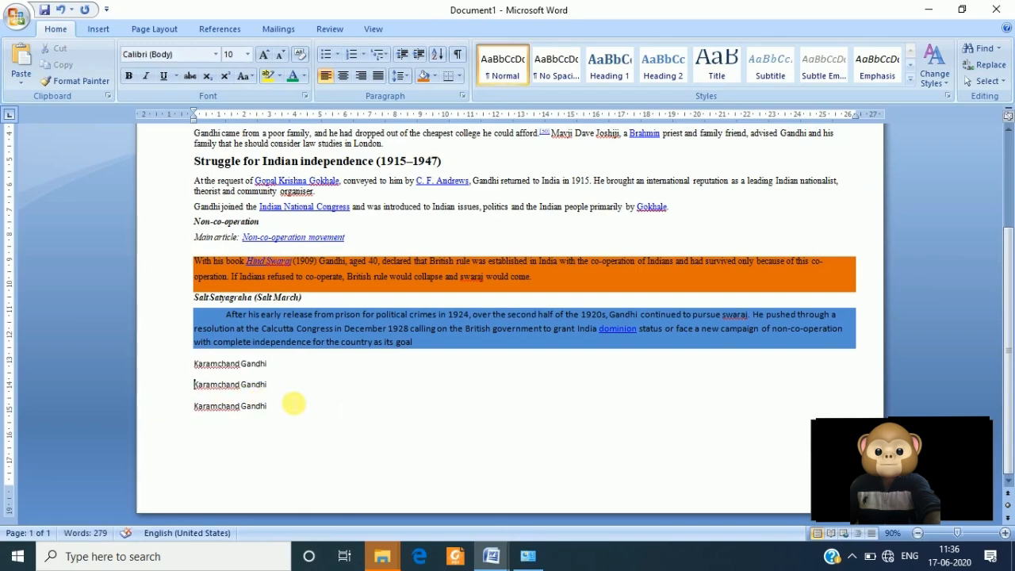
pyautogui.keyDown('ctrl'); pyautogui.scroll(5, 294, 403); pyautogui.keyUp('ctrl')
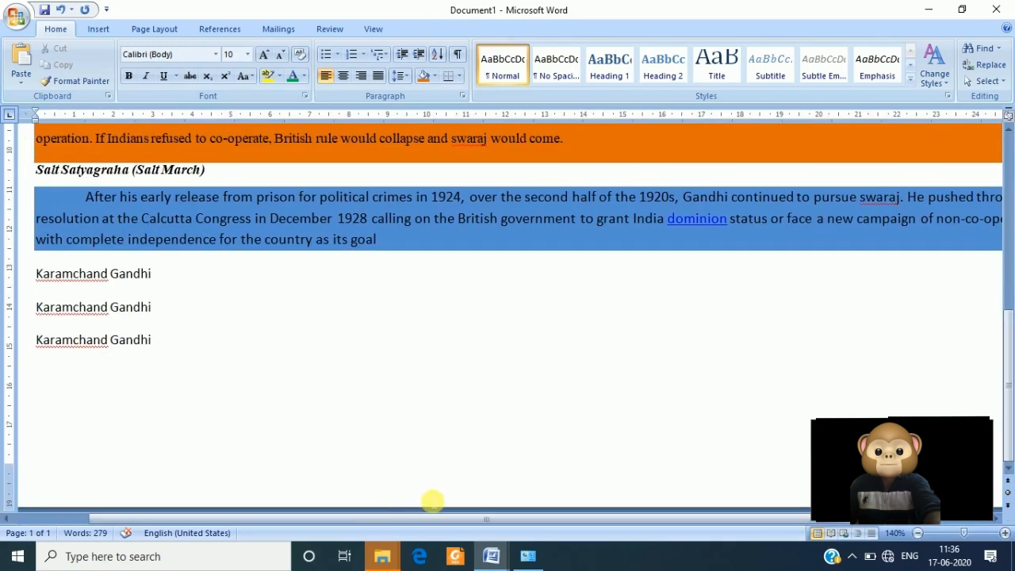
pyautogui.moveTo(437, 521); pyautogui.dragTo(227, 517)
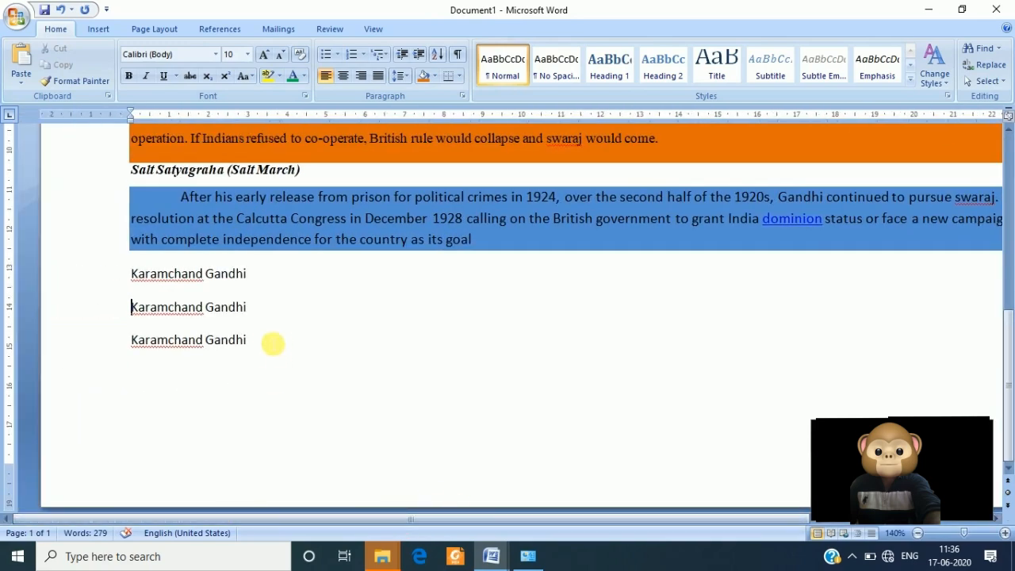
pyautogui.moveTo(271, 343); pyautogui.dragTo(132, 273)
pyautogui.click(359, 402)
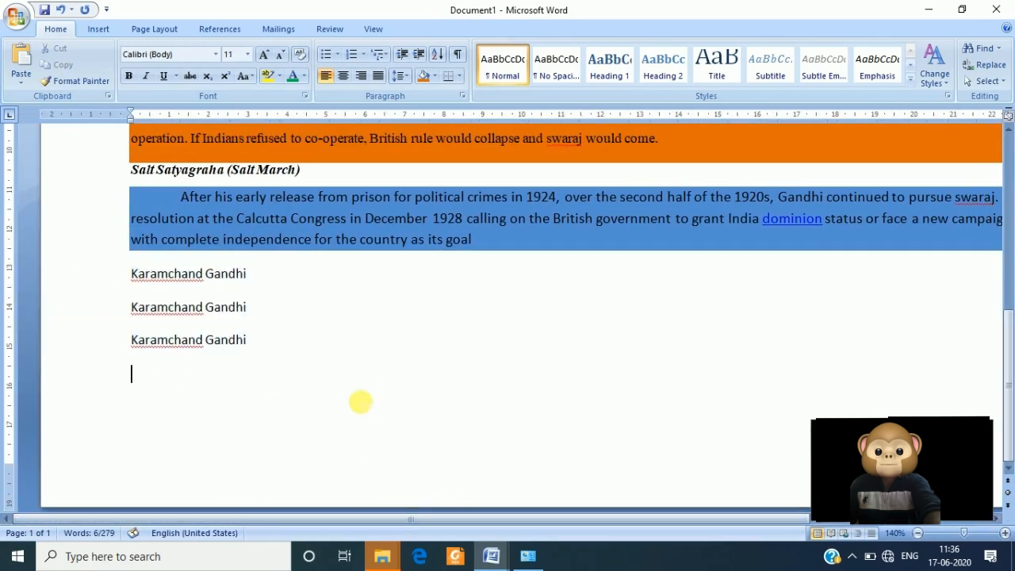
pyautogui.moveTo(271, 343); pyautogui.dragTo(109, 288)
pyautogui.press('BackSpace')
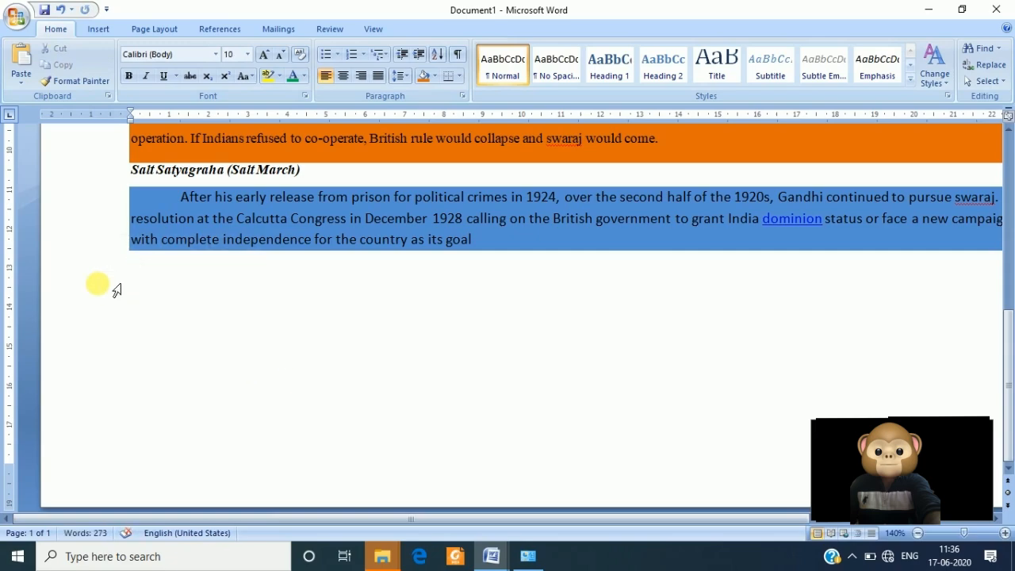
# Below the blue-shaded paragraph, leave a blank line and enter Boll, Bat and Car on separate lines
pyautogui.press('Return')
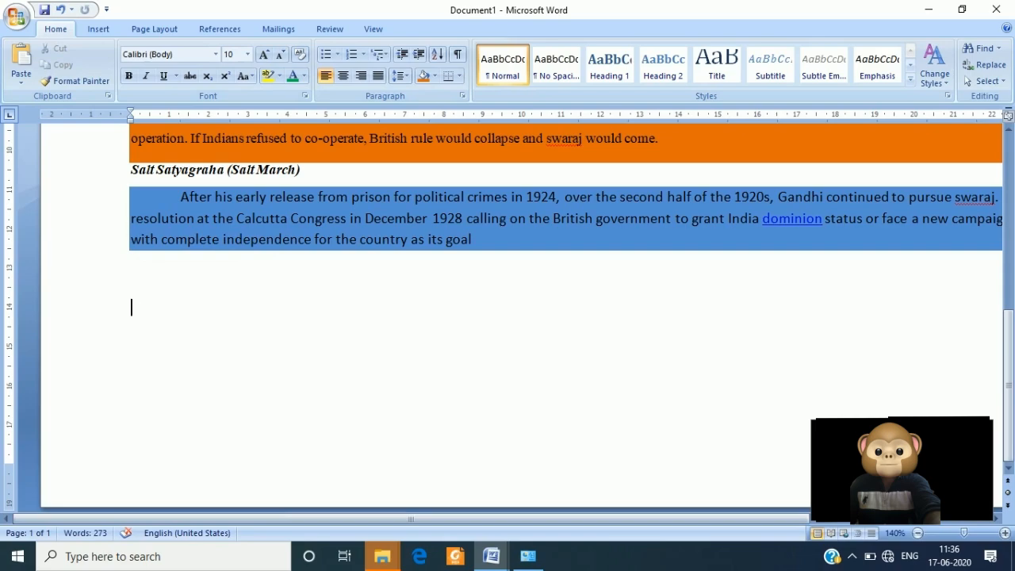
pyautogui.write('Boll')
pyautogui.press('Return')
pyautogui.write('Bat')
pyautogui.press('Return')
pyautogui.write('Car')
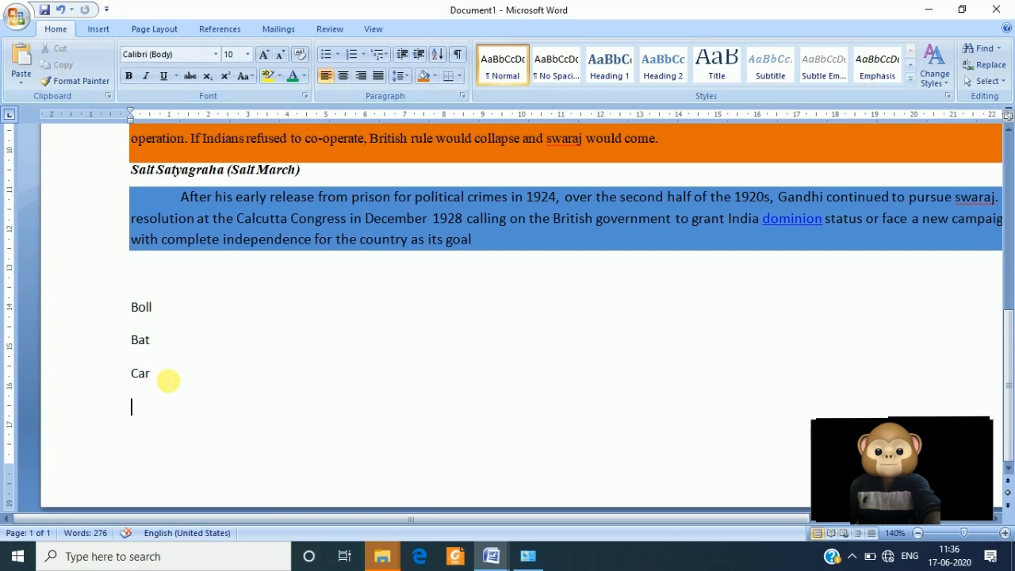
# Format the Boll, Bat and Car lines as a bulleted list with the four-diamond bullet
pyautogui.moveTo(164, 380); pyautogui.dragTo(124, 321)
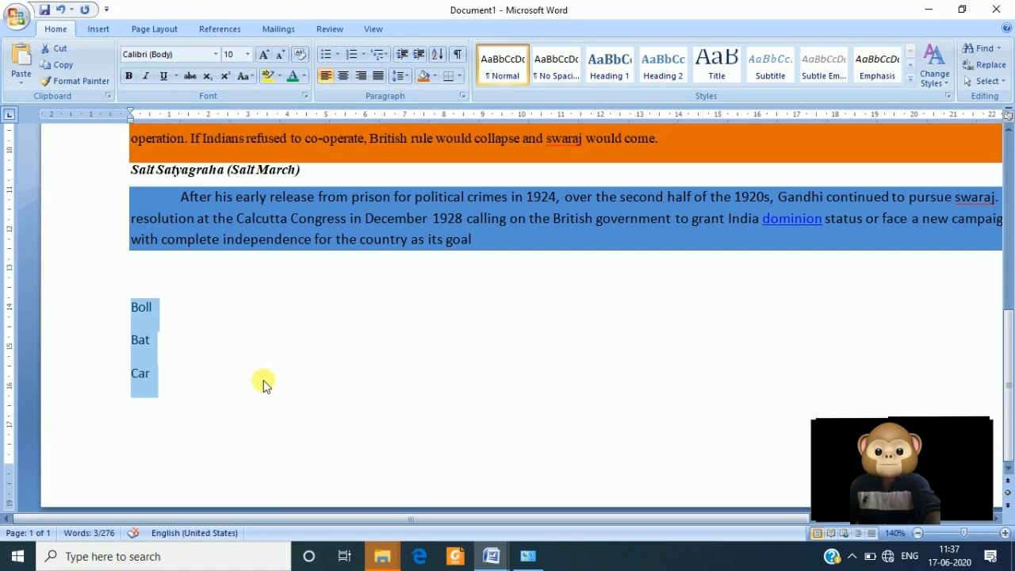
pyautogui.click(172, 377)
pyautogui.moveTo(172, 376); pyautogui.dragTo(100, 321)
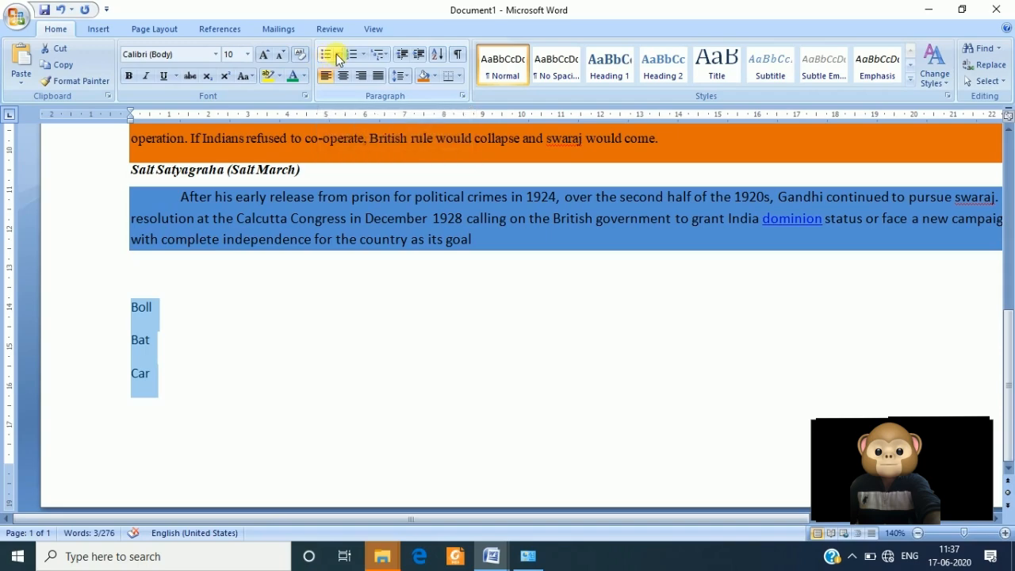
pyautogui.click(337, 56)
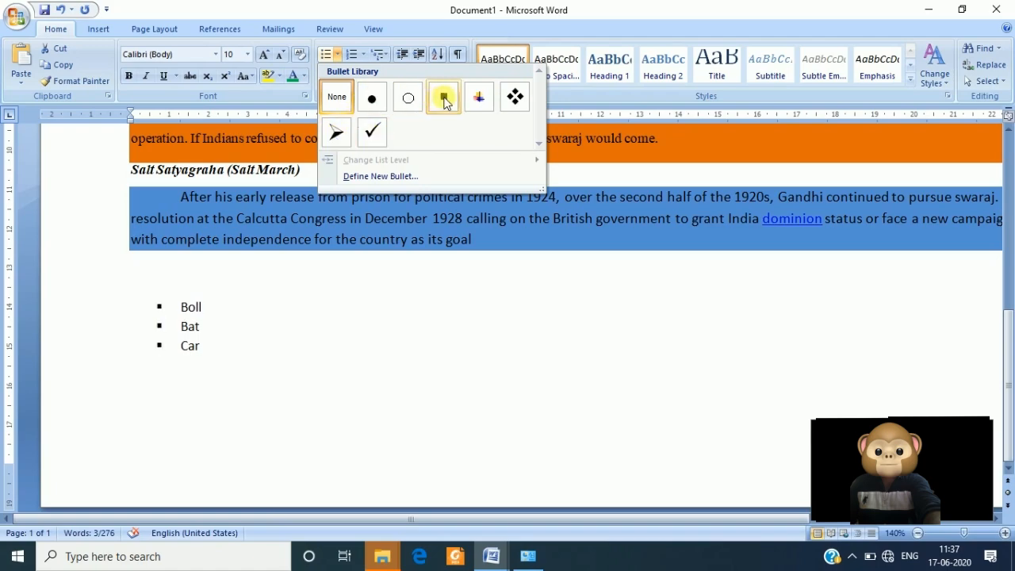
pyautogui.click(515, 97)
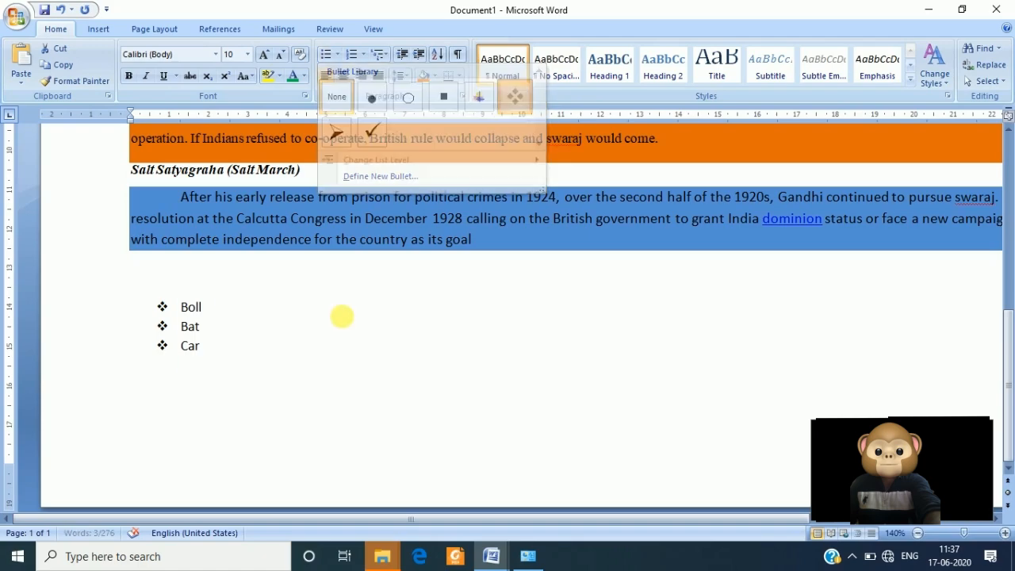
pyautogui.click(263, 404)
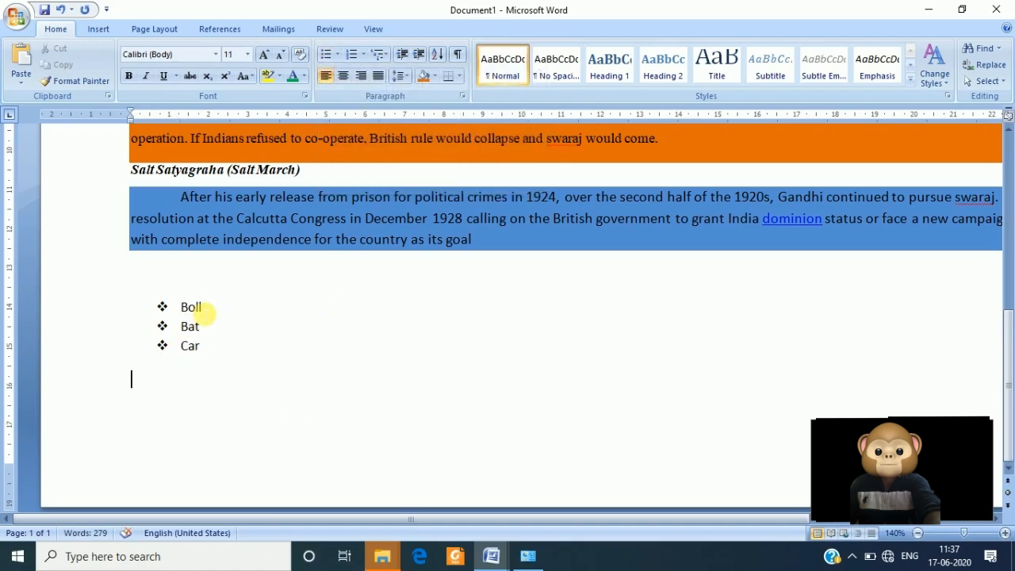
pyautogui.click(192, 309)
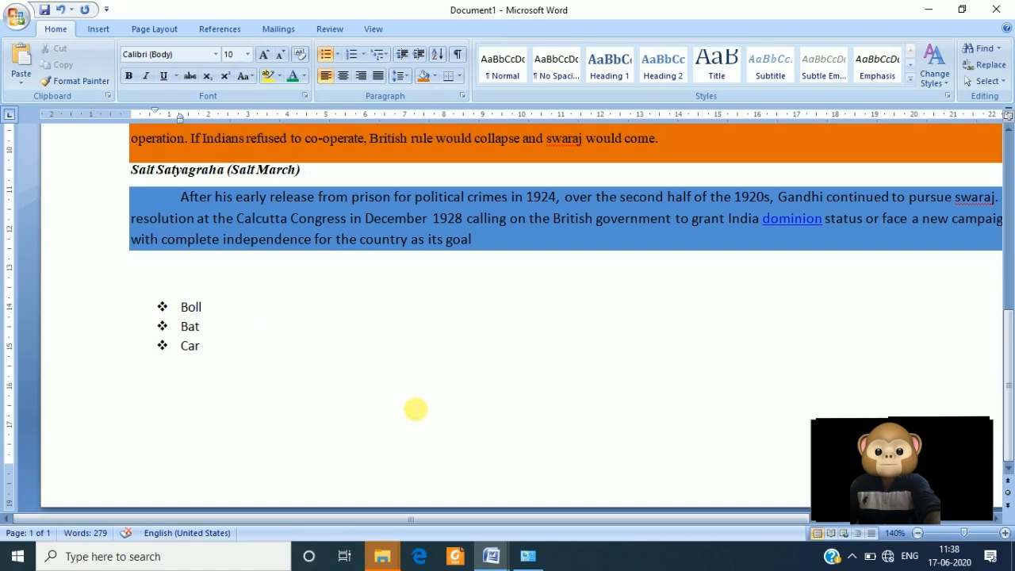
pyautogui.press('F10')
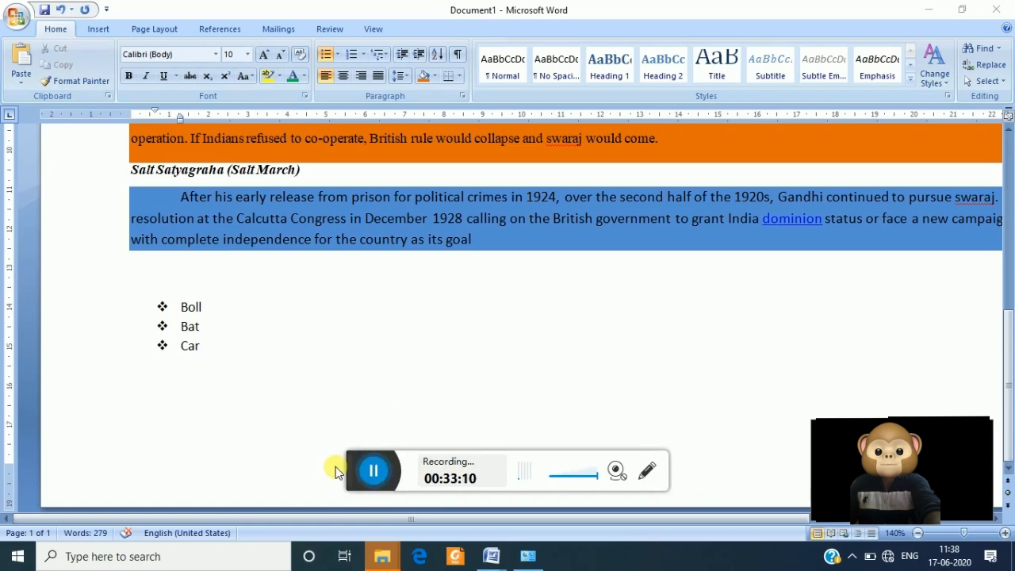
pyautogui.press('F10')
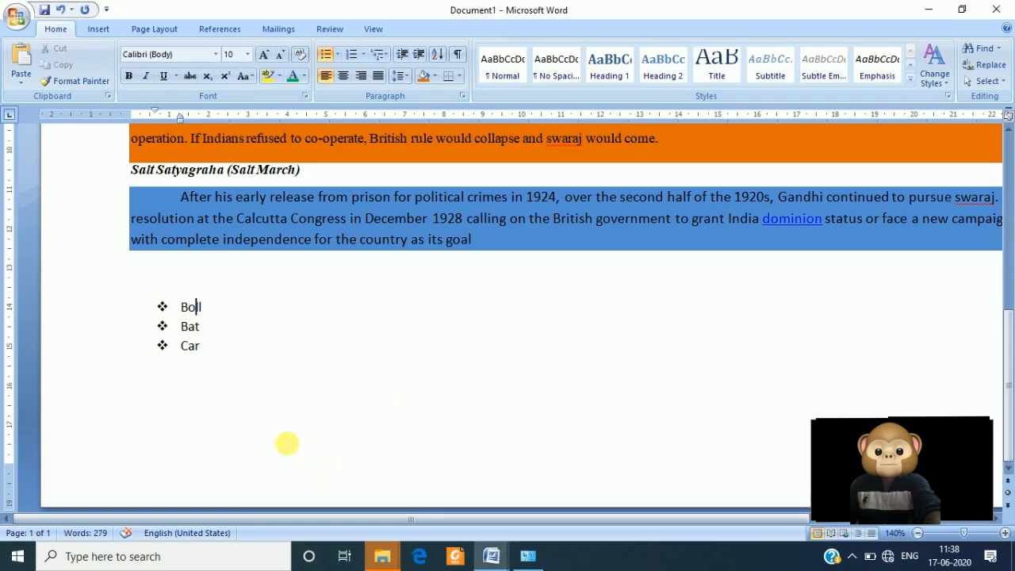
# Enter a second set of lines, Boll, Bat and Car, below the bulleted list
pyautogui.click(227, 394)
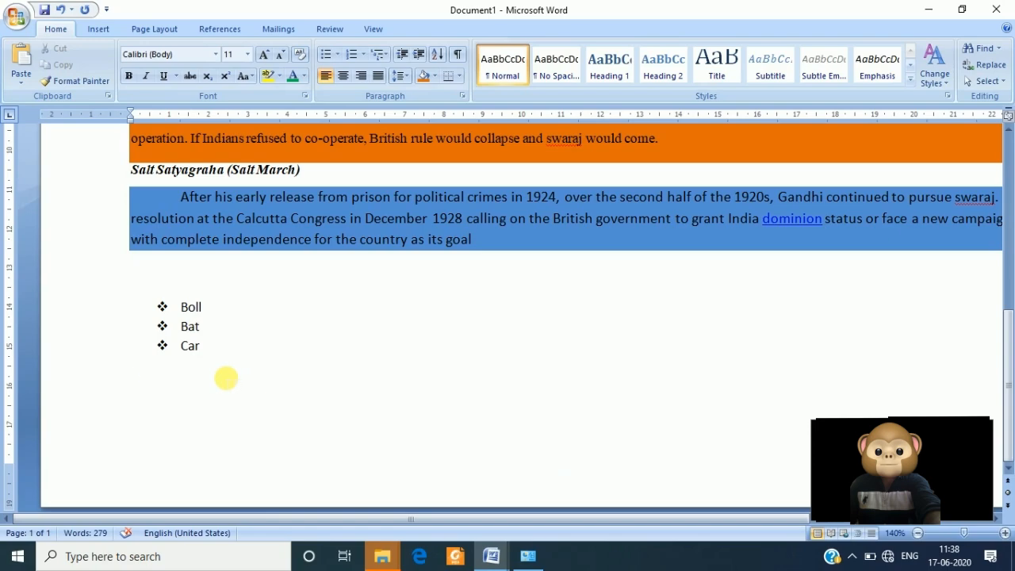
pyautogui.write('Boll')
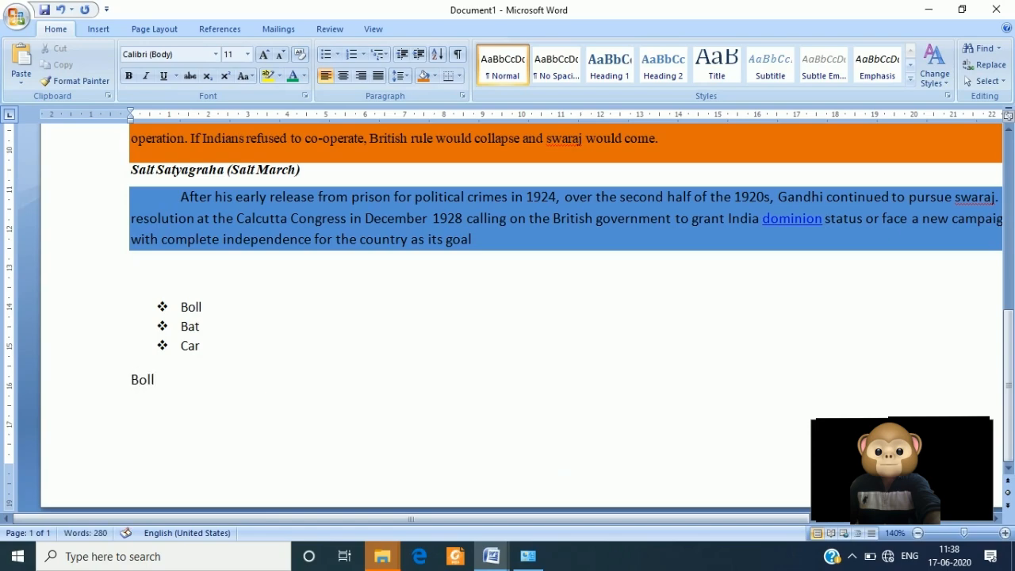
pyautogui.press('Return')
pyautogui.write('Bat')
pyautogui.press('Return')
pyautogui.write('Car')
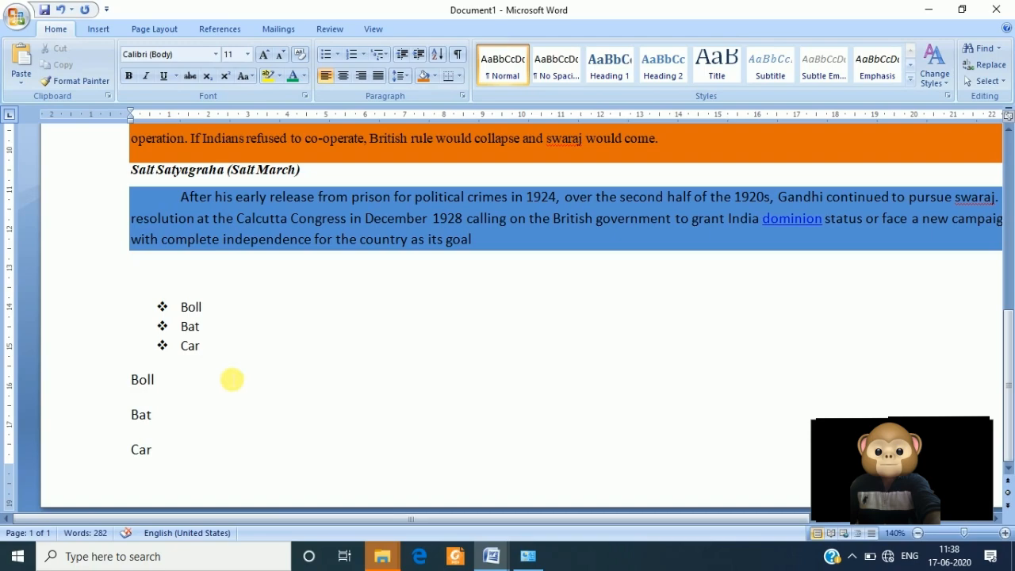
pyautogui.click(133, 381)
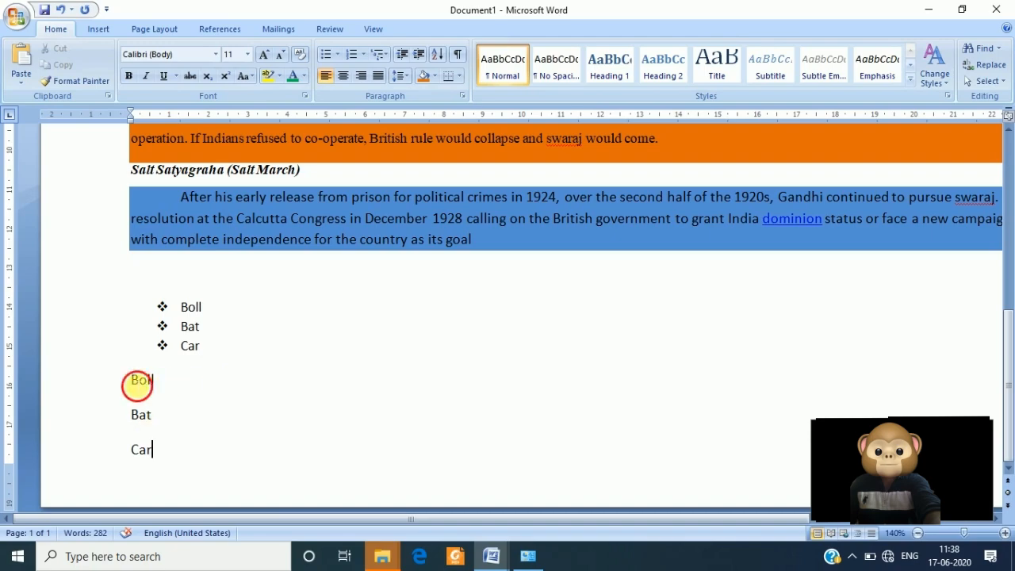
pyautogui.press('Return')
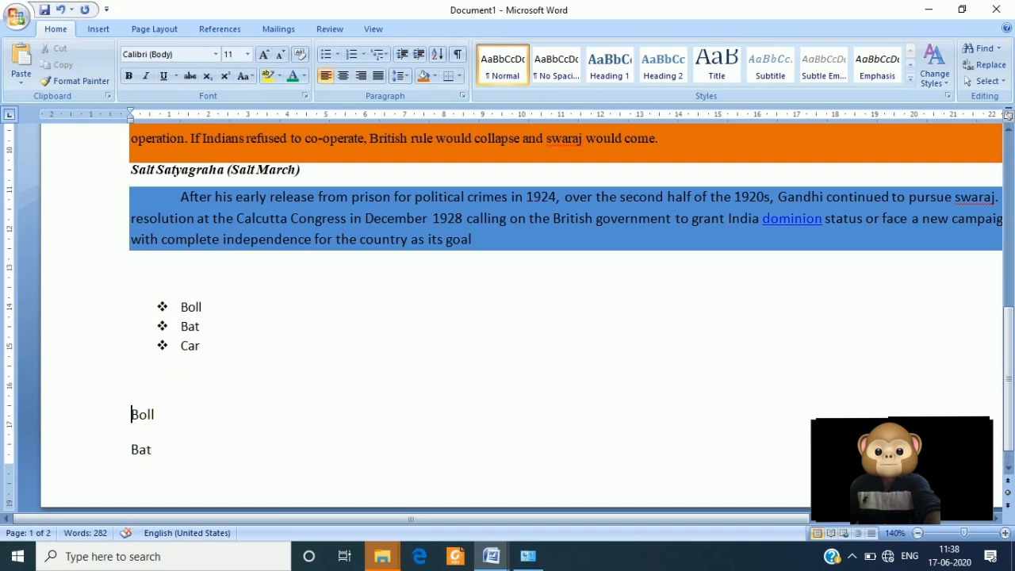
pyautogui.scroll(-2, 167, 357)
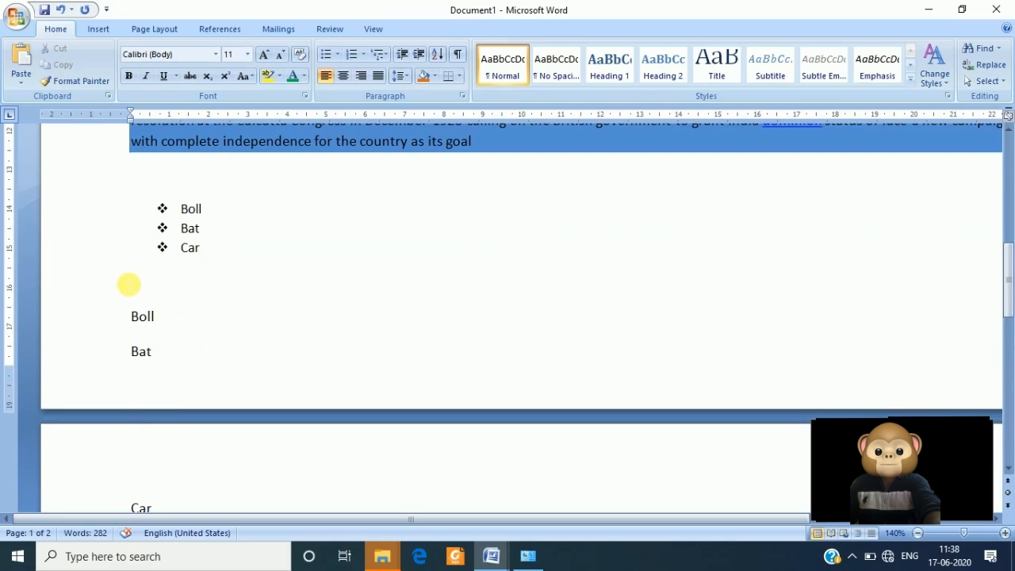
pyautogui.click(136, 289)
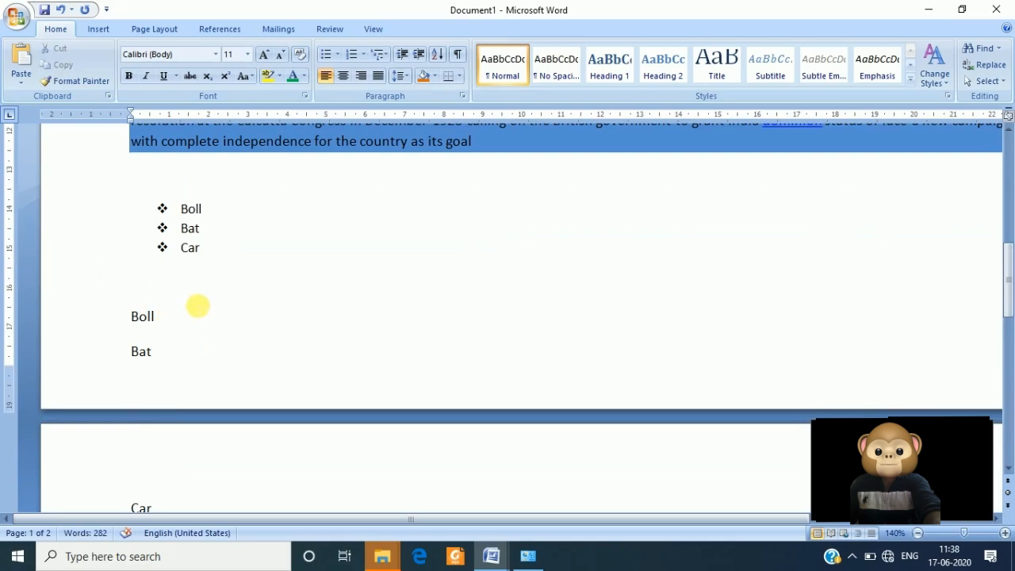
pyautogui.press('Delete')
# Format the second Boll, Bat and Car lines as a numbered list in the 1) 2) 3) style
pyautogui.moveTo(118, 353); pyautogui.dragTo(109, 285)
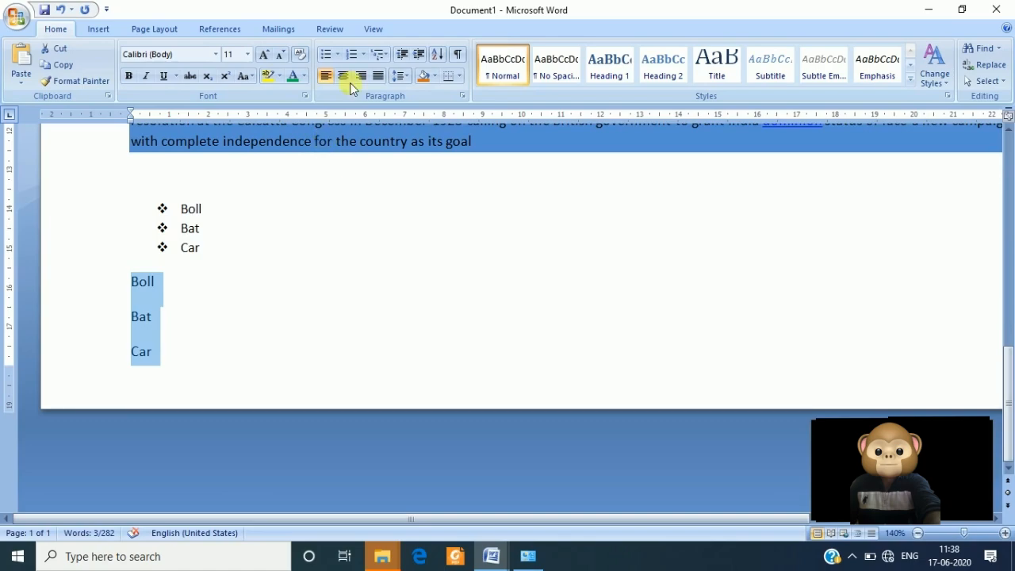
pyautogui.click(361, 55)
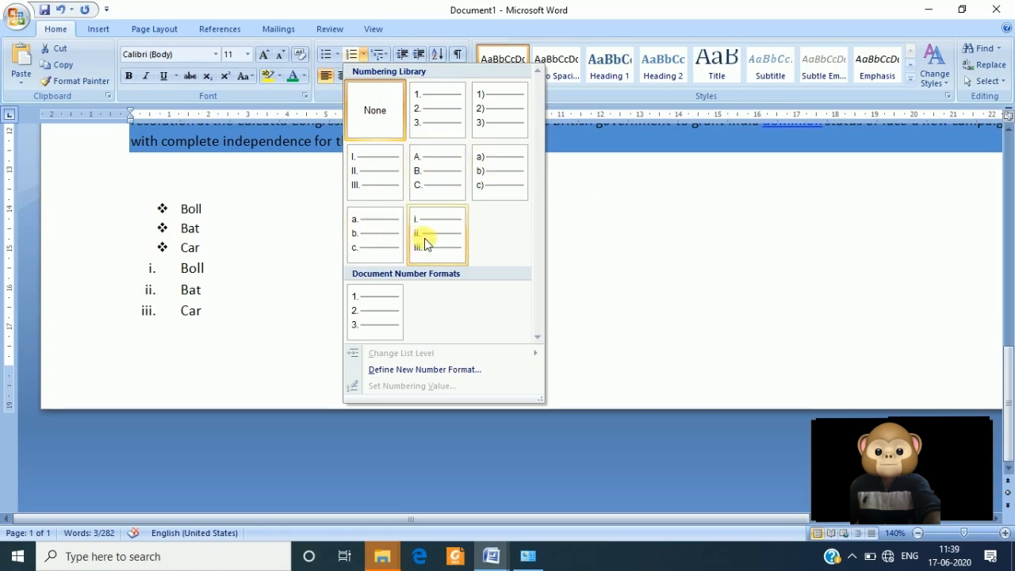
pyautogui.click(494, 119)
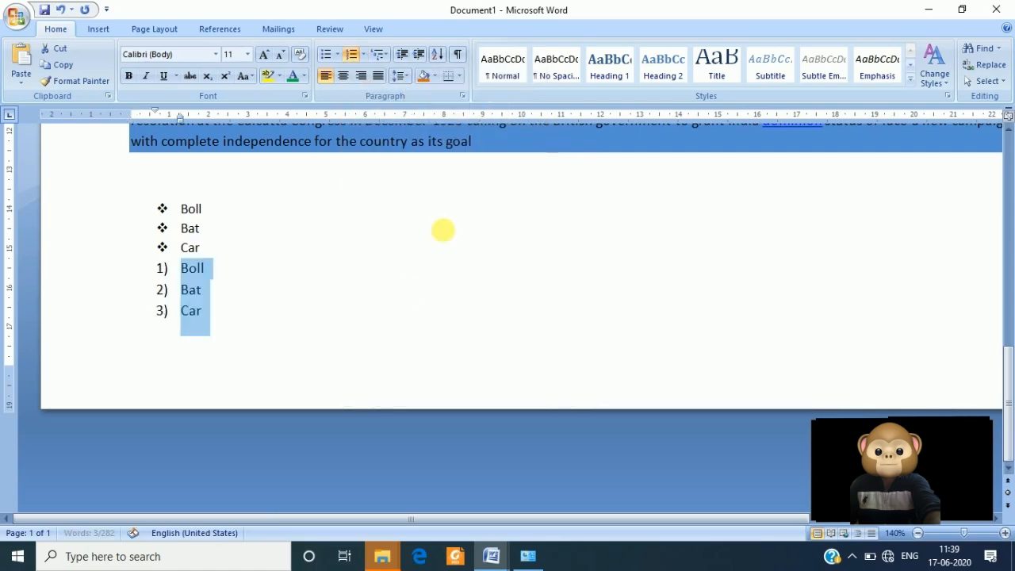
pyautogui.click(396, 290)
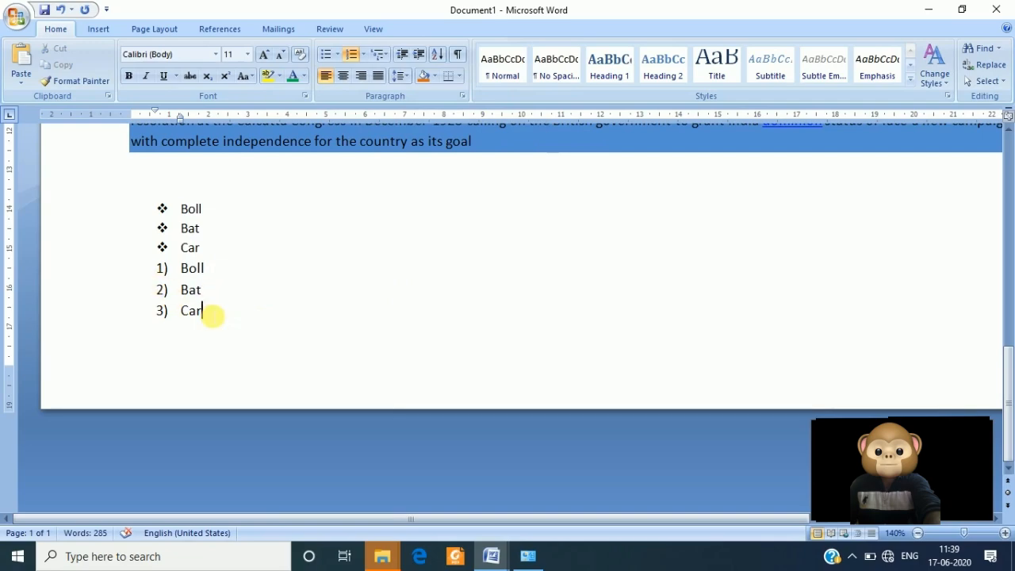
pyautogui.moveTo(212, 315); pyautogui.dragTo(132, 272)
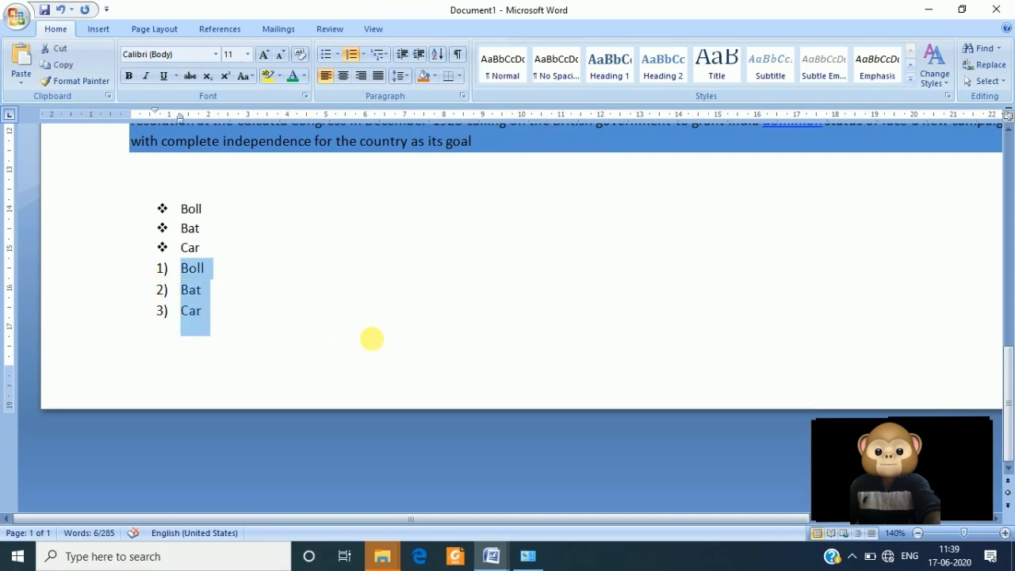
pyautogui.click(330, 313)
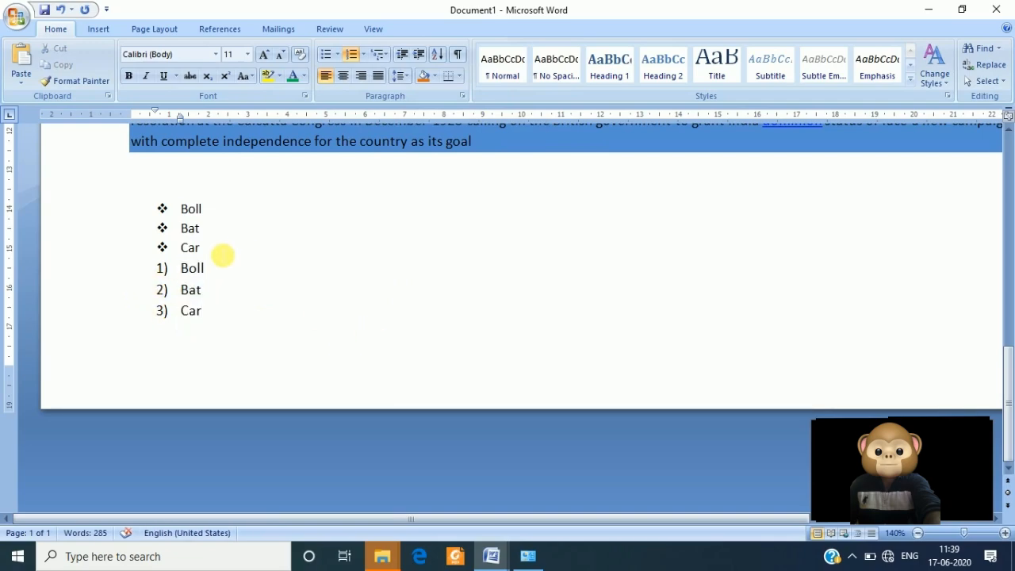
pyautogui.moveTo(220, 253); pyautogui.dragTo(100, 213)
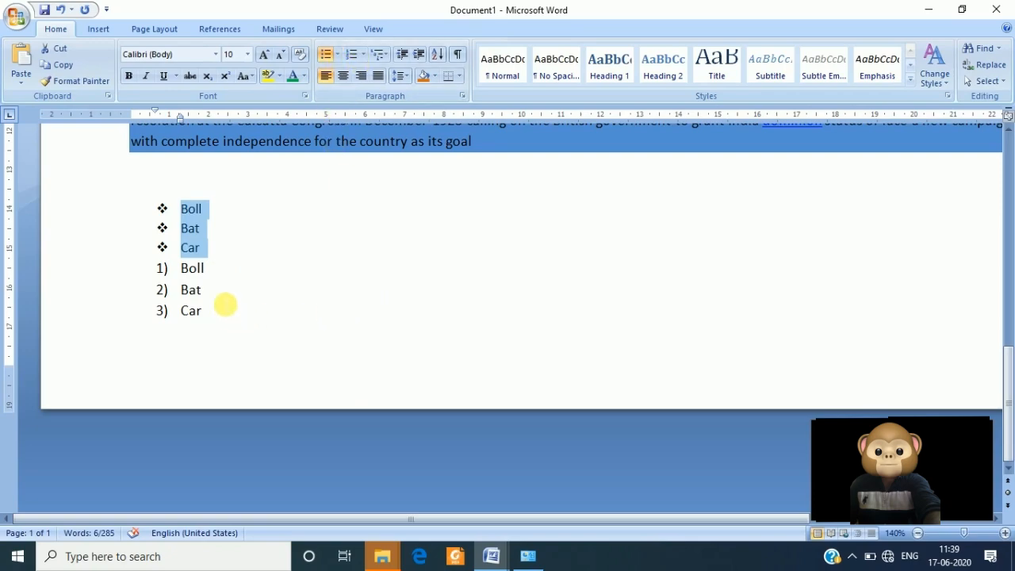
pyautogui.click(224, 263)
pyautogui.moveTo(220, 246); pyautogui.dragTo(143, 217)
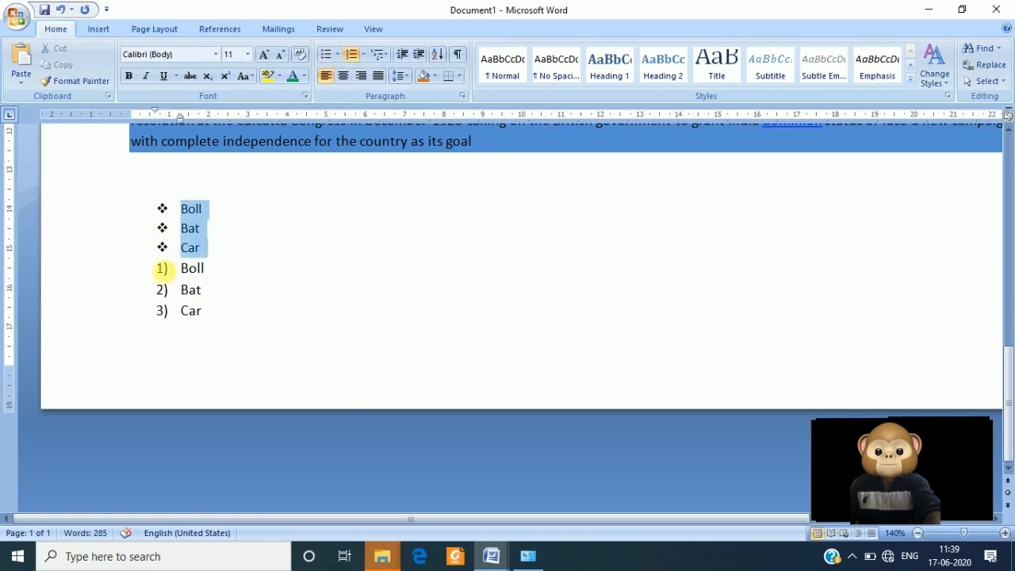
pyautogui.click(210, 305)
pyautogui.moveTo(220, 320); pyautogui.dragTo(133, 280)
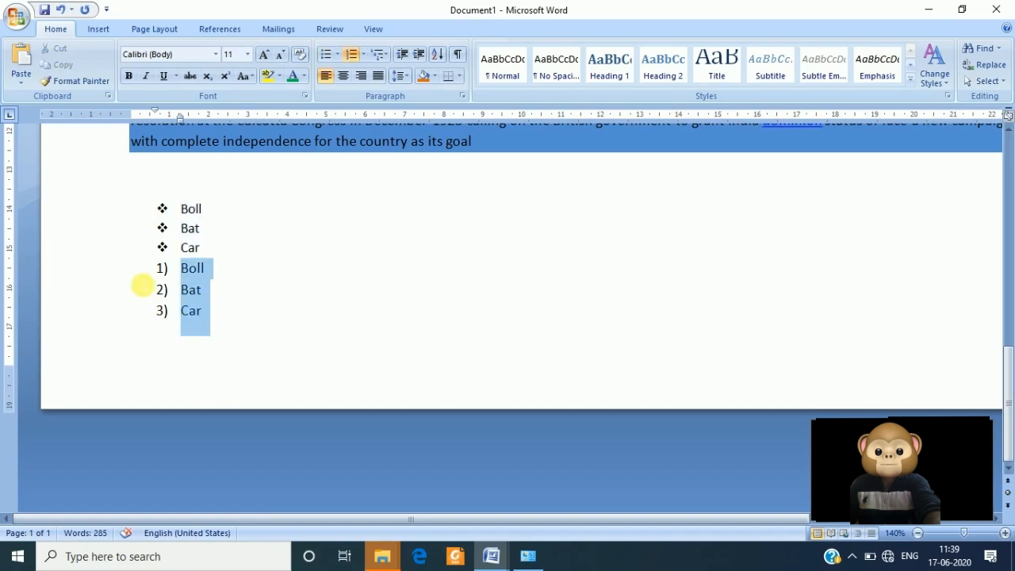
pyautogui.click(287, 307)
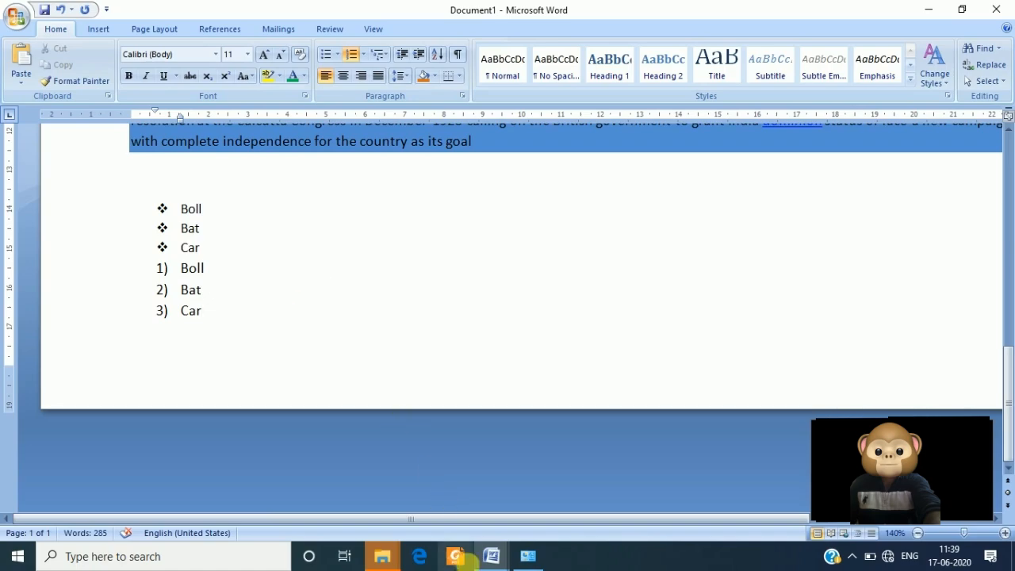
# Switch to the COMPUTER BASICS L2.docx document and check the Styles topic that follows List in the outline
pyautogui.moveTo(489, 555)
pyautogui.click(419, 508)
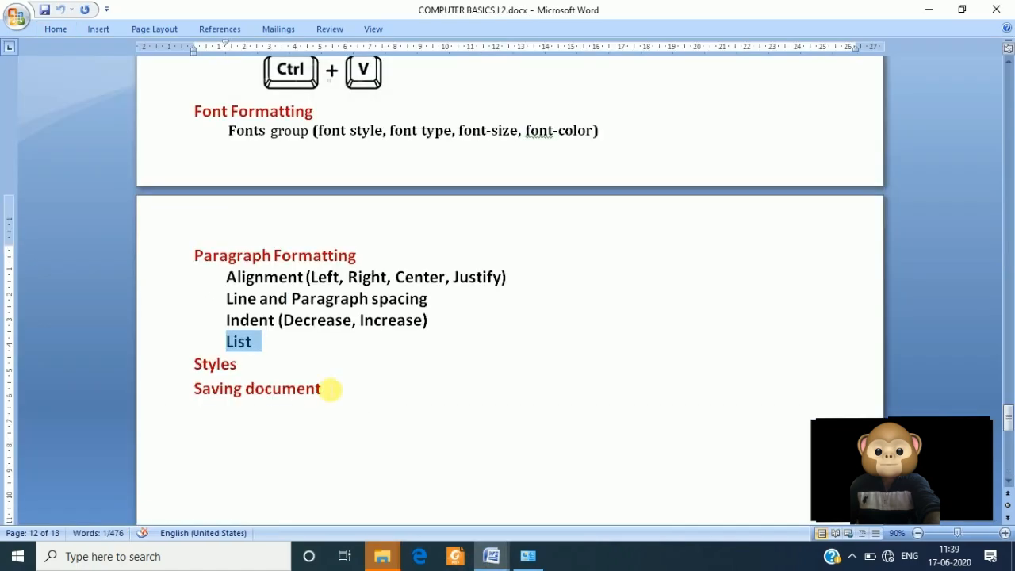
pyautogui.scroll(-1, 326, 388)
pyautogui.click(146, 333)
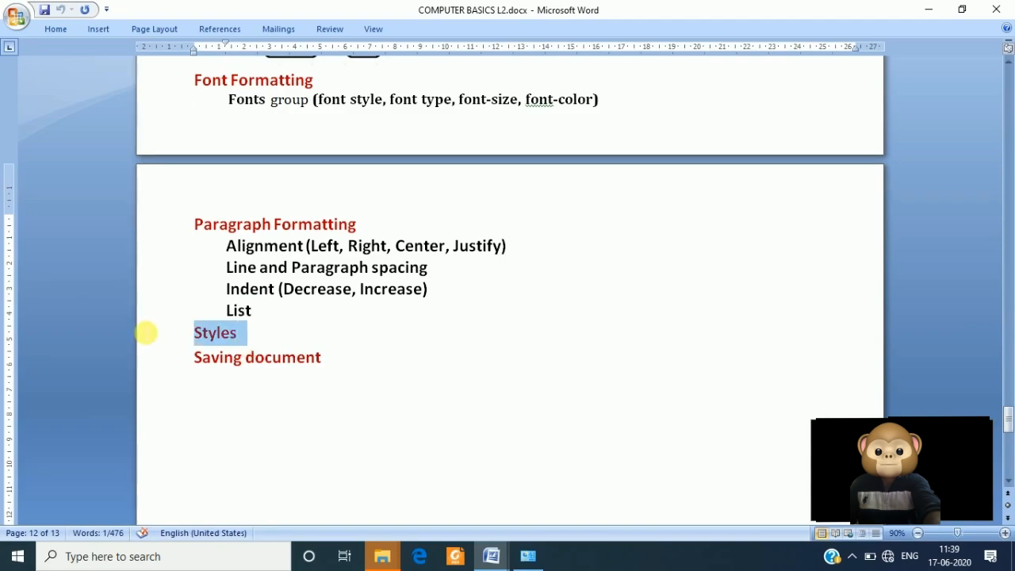
pyautogui.click(435, 365)
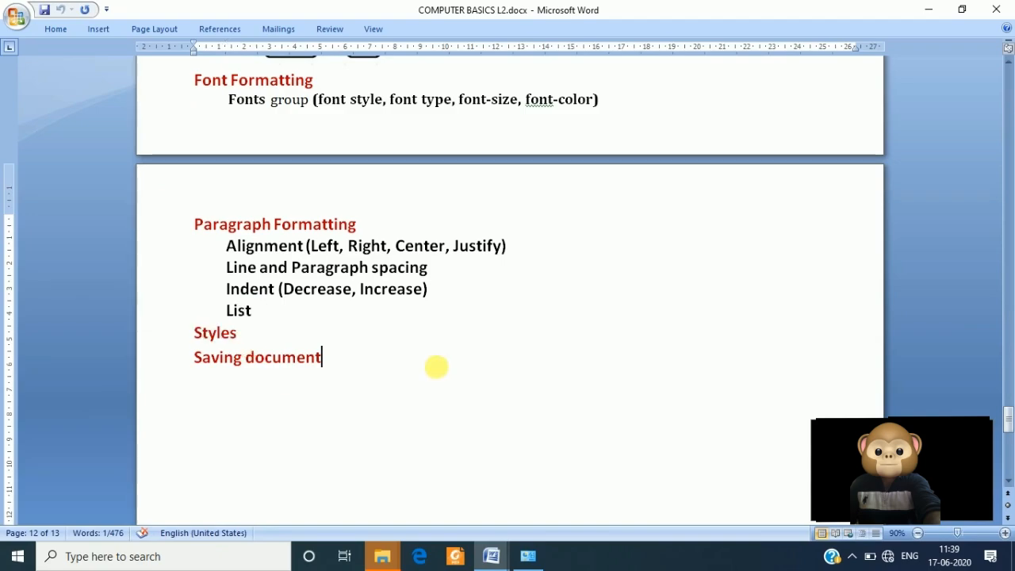
# Switch back to Document1 and look through the biography's headings, paragraphs and lists
pyautogui.click(489, 559)
pyautogui.click(453, 487)
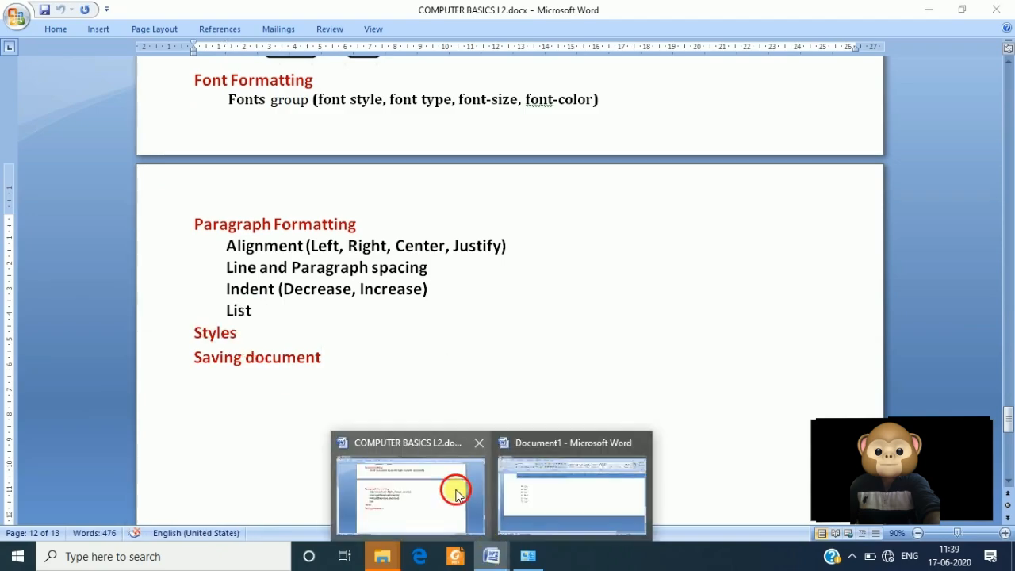
pyautogui.click(491, 561)
pyautogui.click(528, 474)
pyautogui.scroll(10, 516, 401)
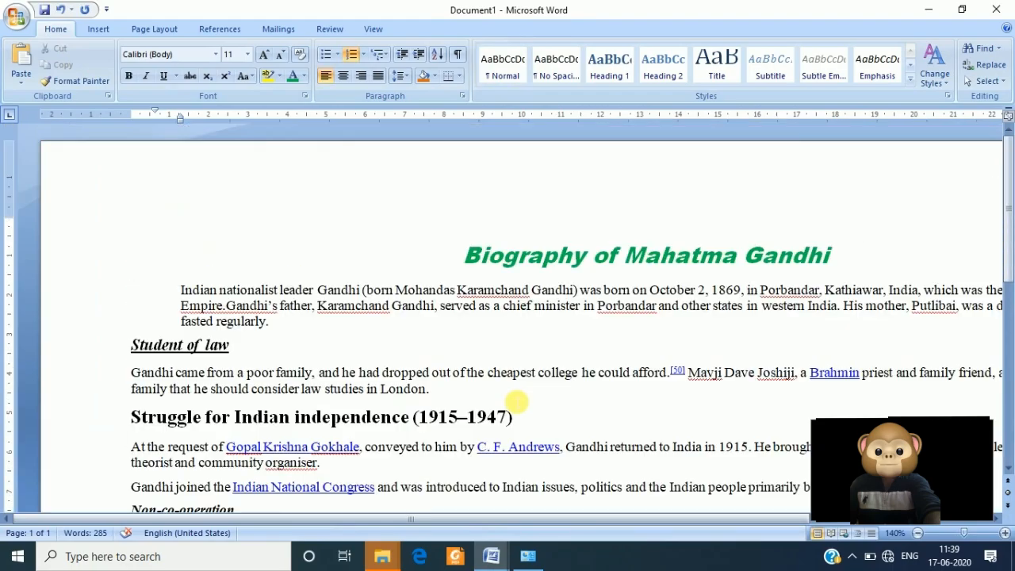
pyautogui.scroll(-1, 547, 368)
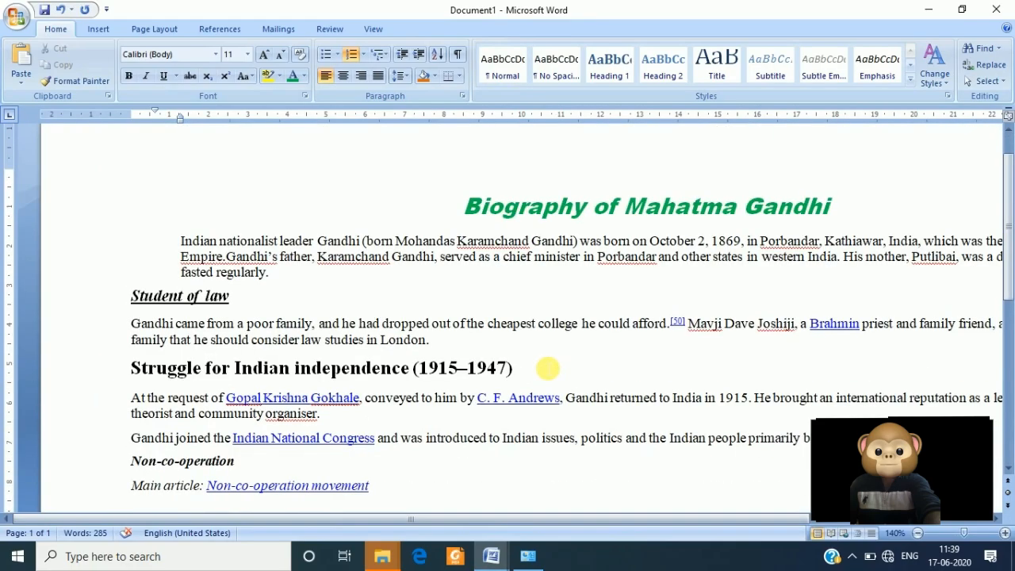
pyautogui.scroll(-2, 548, 368)
pyautogui.scroll(2, 497, 385)
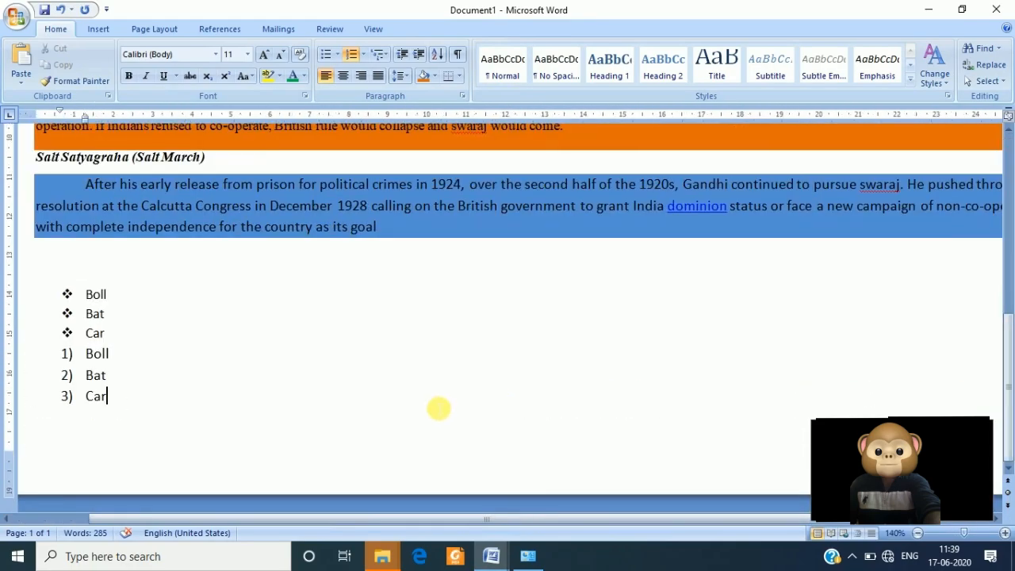
pyautogui.scroll(5, 438, 409)
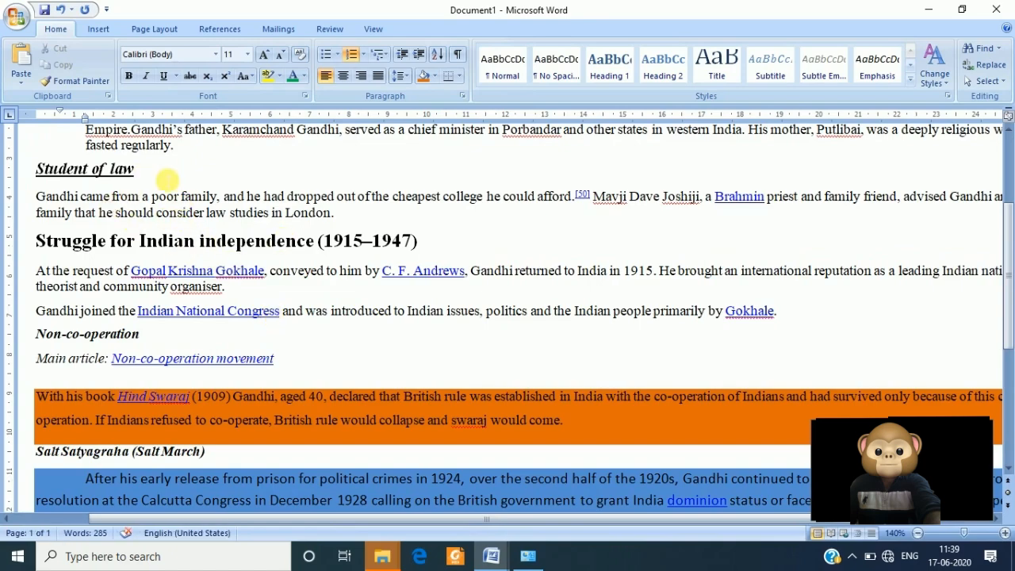
# Apply the Intense Reference quick style to the "Student of law" heading
pyautogui.moveTo(142, 168); pyautogui.dragTo(9, 168)
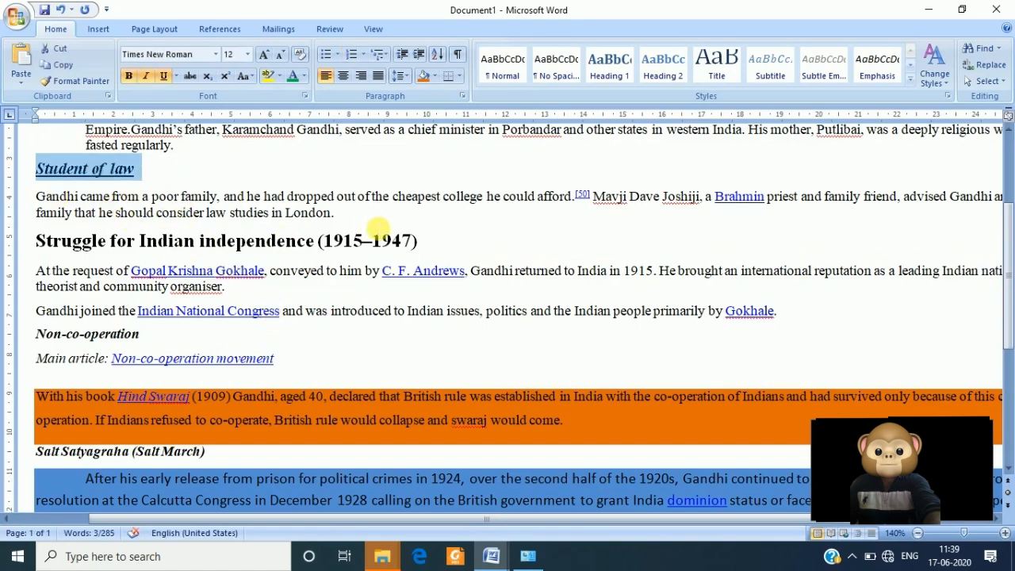
pyautogui.click(454, 222)
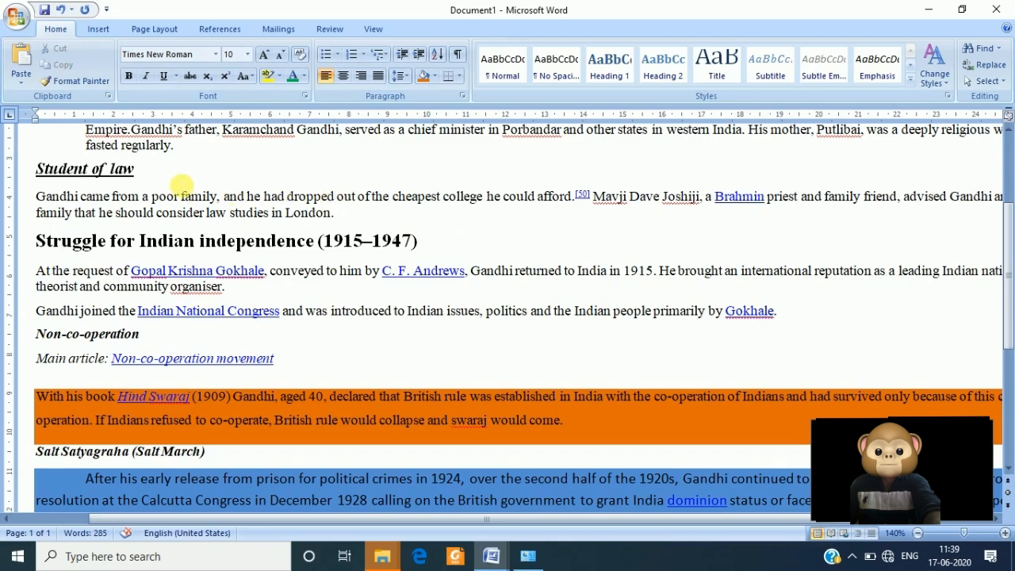
pyautogui.moveTo(139, 168); pyautogui.dragTo(20, 168)
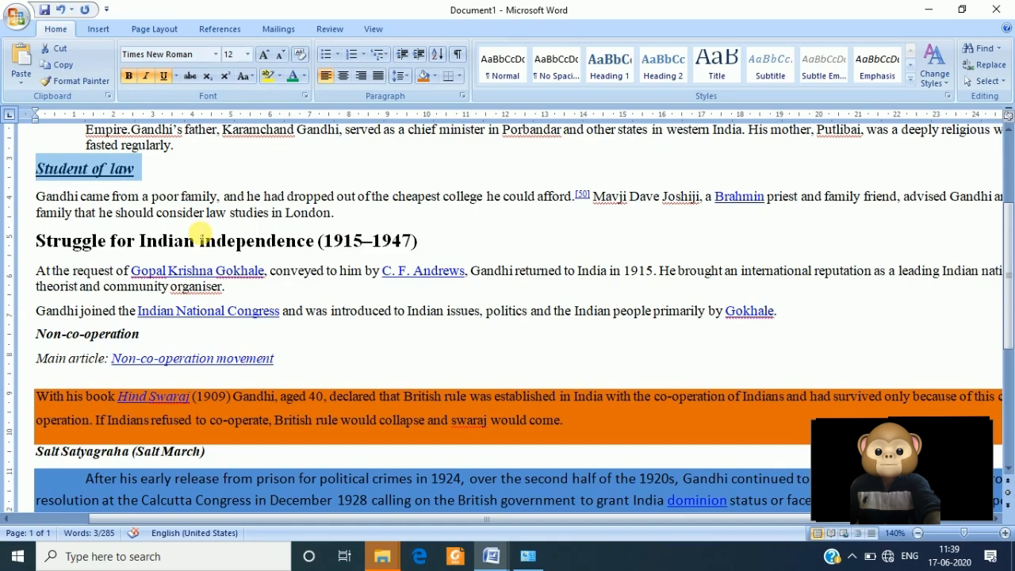
pyautogui.doubleClick(93, 196)
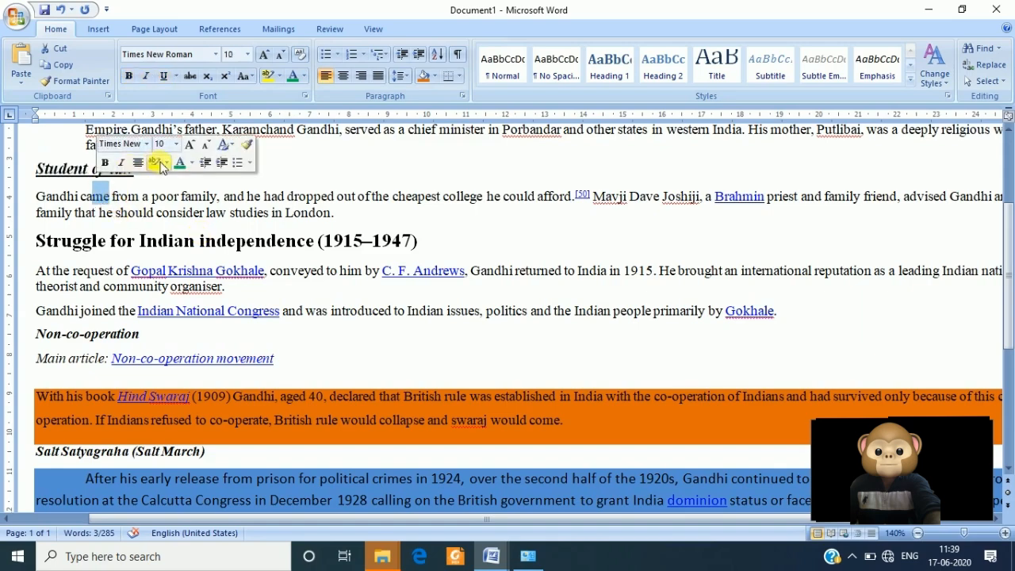
pyautogui.moveTo(139, 170); pyautogui.dragTo(41, 171)
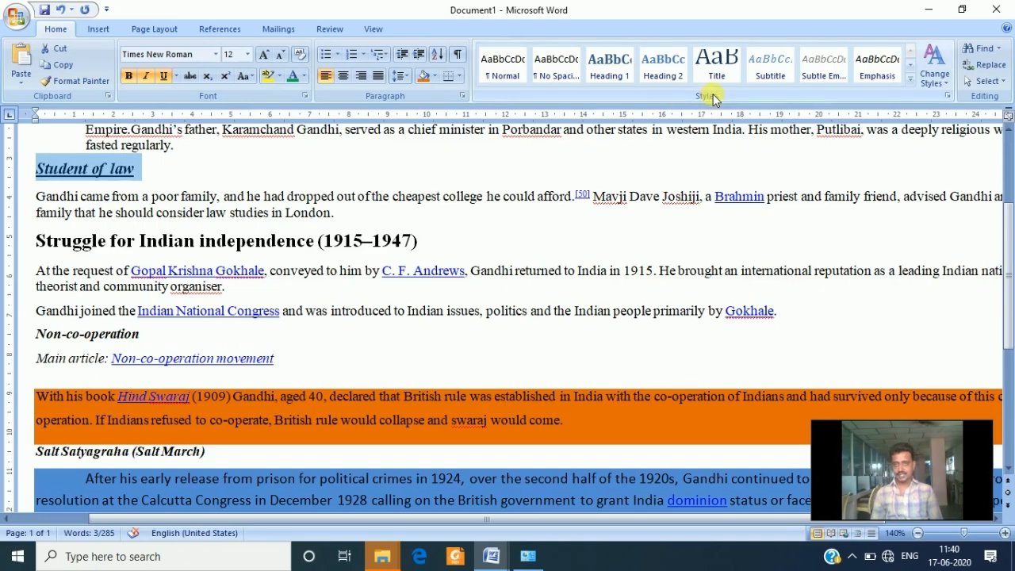
pyautogui.click(949, 97)
pyautogui.click(949, 97)
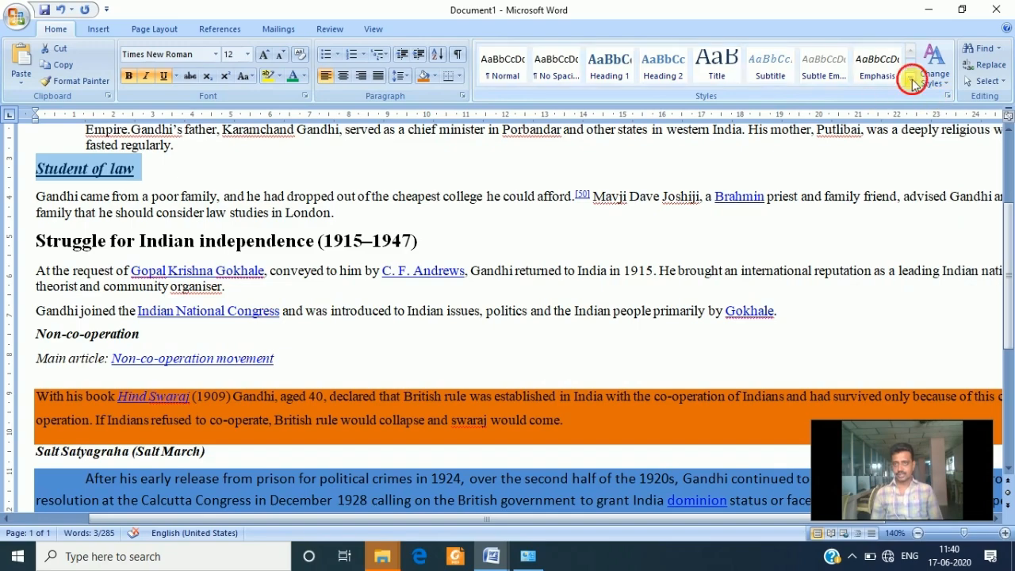
pyautogui.click(910, 78)
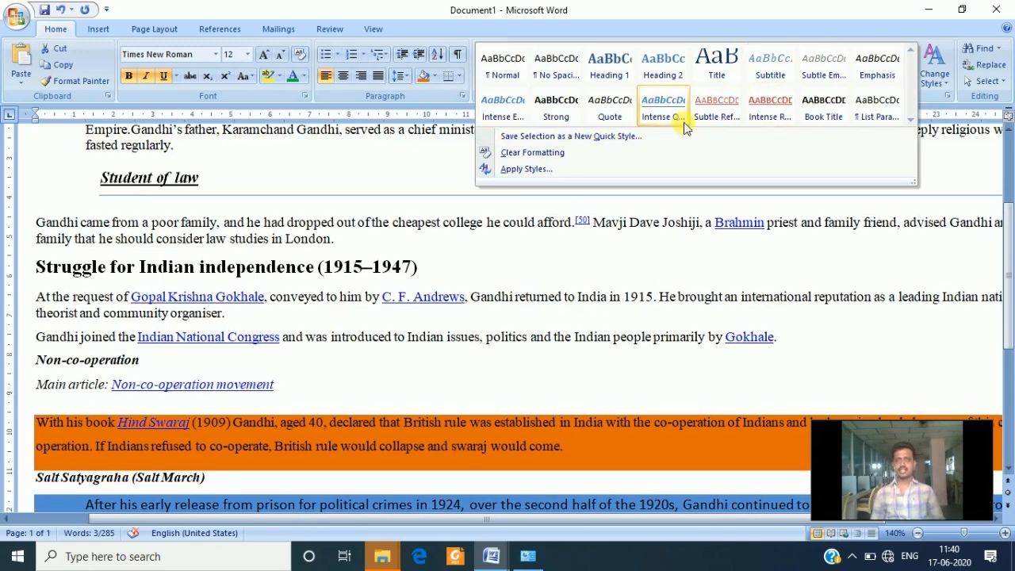
pyautogui.click(763, 109)
pyautogui.click(623, 232)
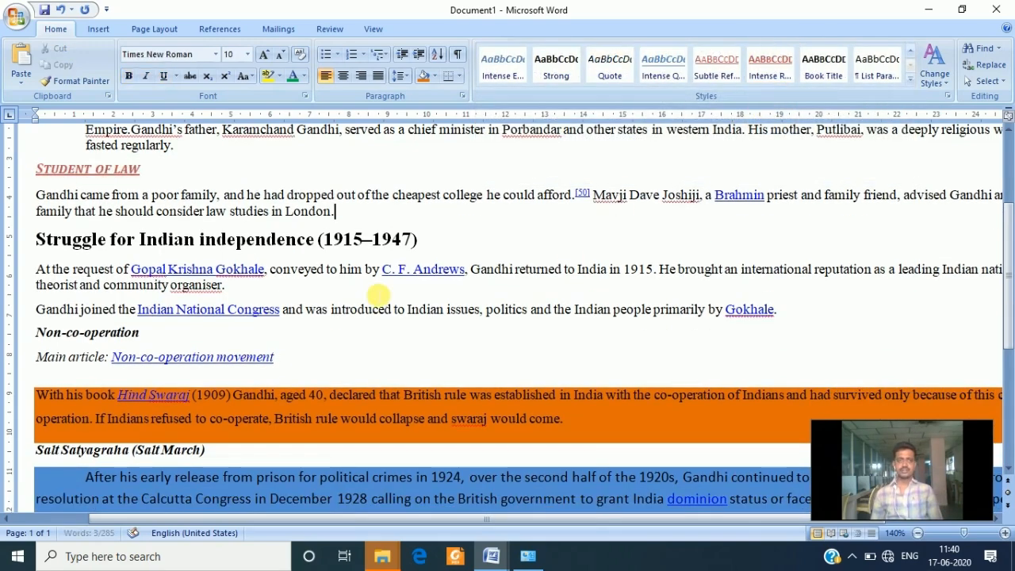
# Apply the Heading 1 quick style to the "Non-co-operation" heading
pyautogui.moveTo(150, 334); pyautogui.dragTo(3, 333)
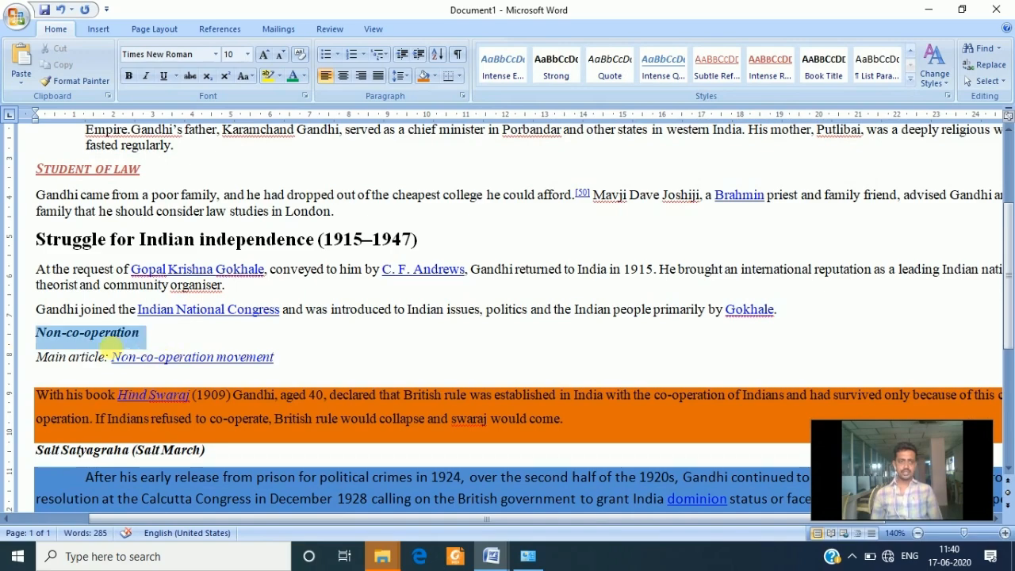
pyautogui.click(910, 80)
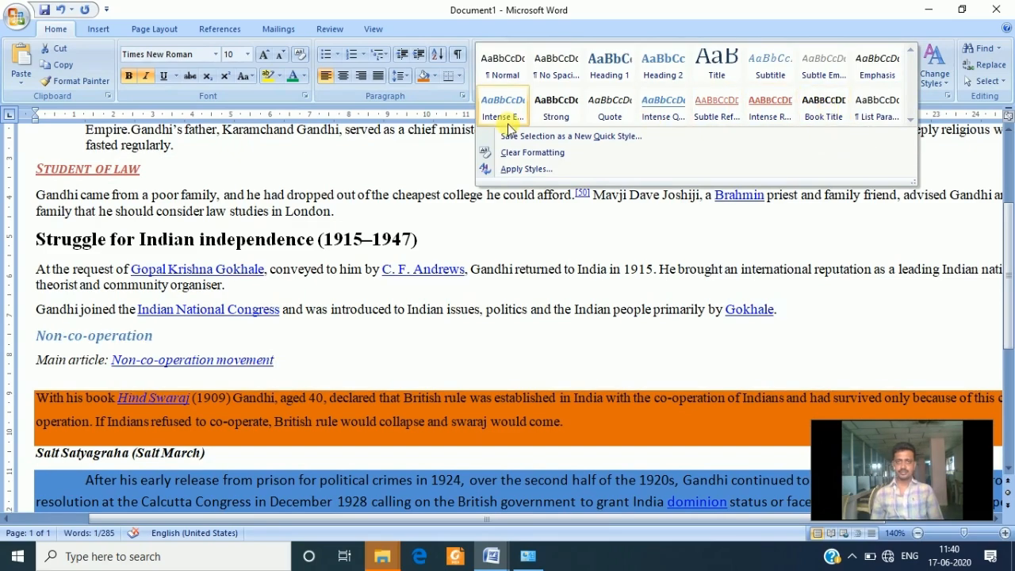
pyautogui.click(616, 63)
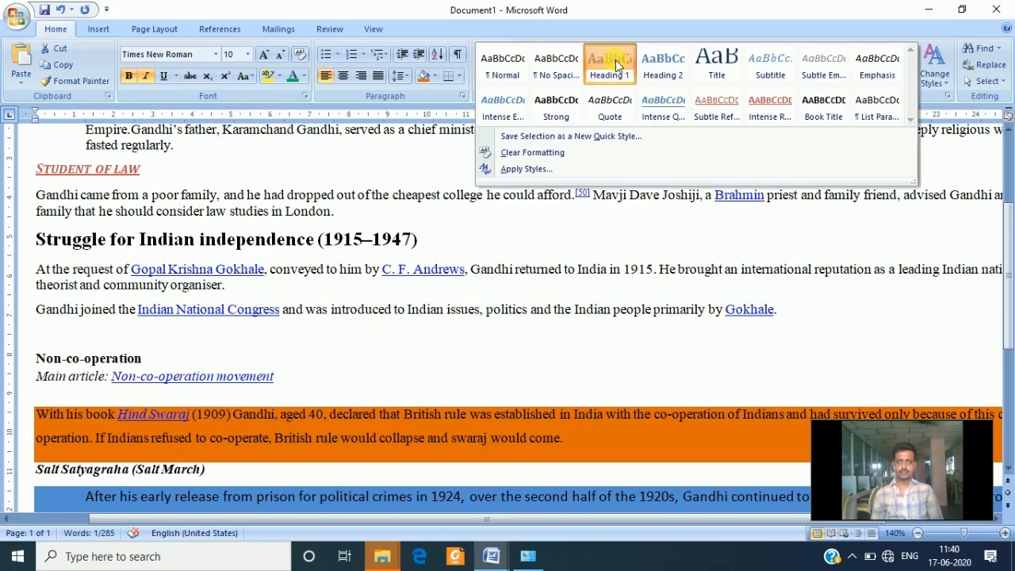
pyautogui.scroll(-1, 412, 270)
pyautogui.click(485, 294)
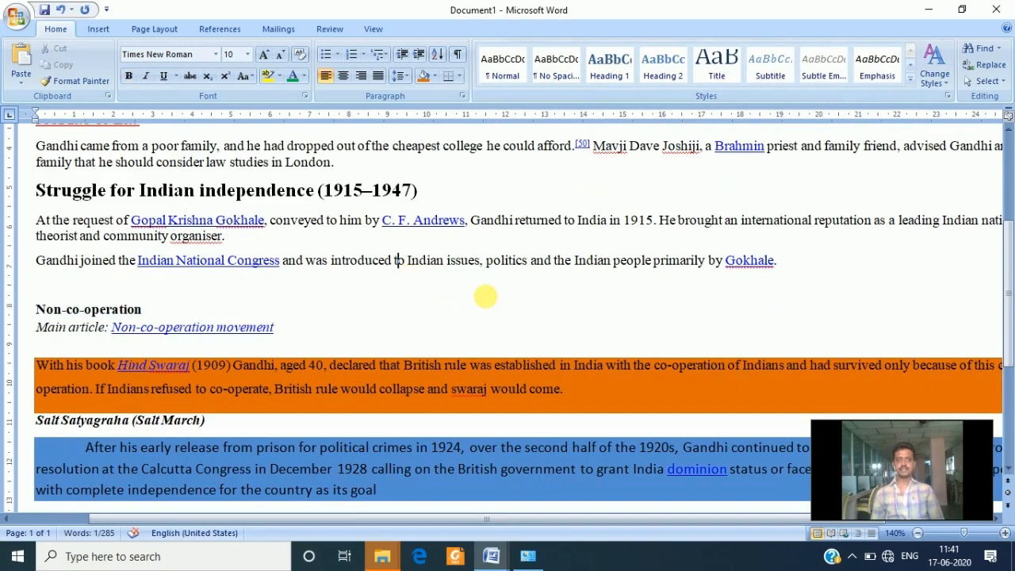
# Review the formatted biography from its title to the shaded paragraphs at 100% zoom
pyautogui.scroll(2, 485, 297)
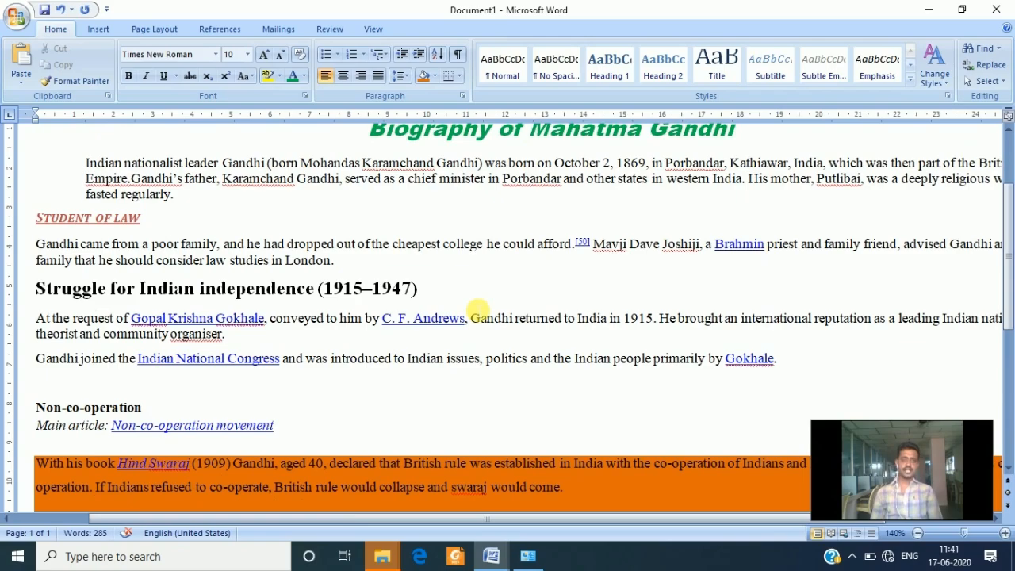
pyautogui.scroll(2, 479, 309)
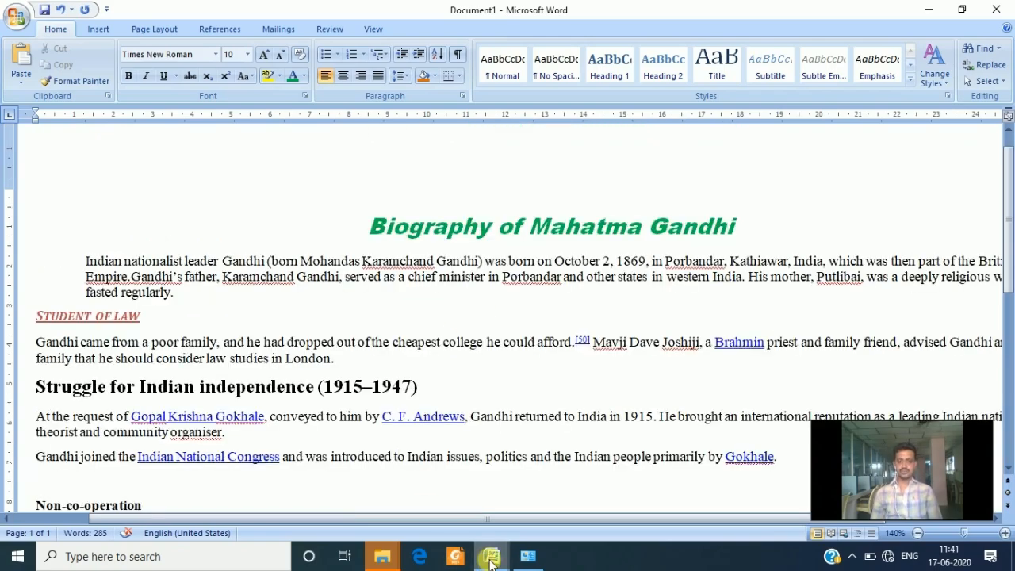
pyautogui.scroll(-2, 563, 367)
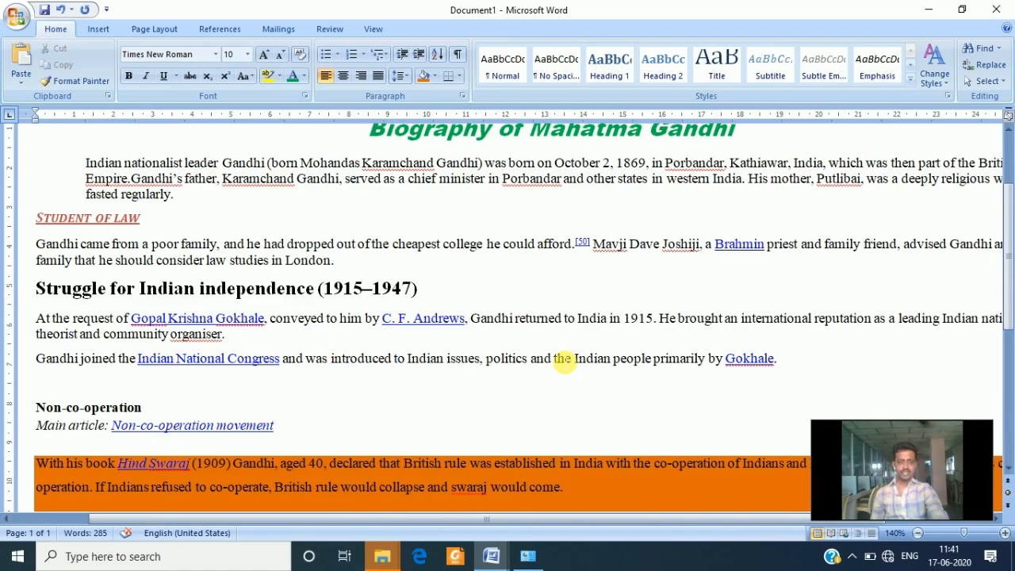
pyautogui.keyDown('ctrl'); pyautogui.scroll(-4, 564, 361); pyautogui.keyUp('ctrl')
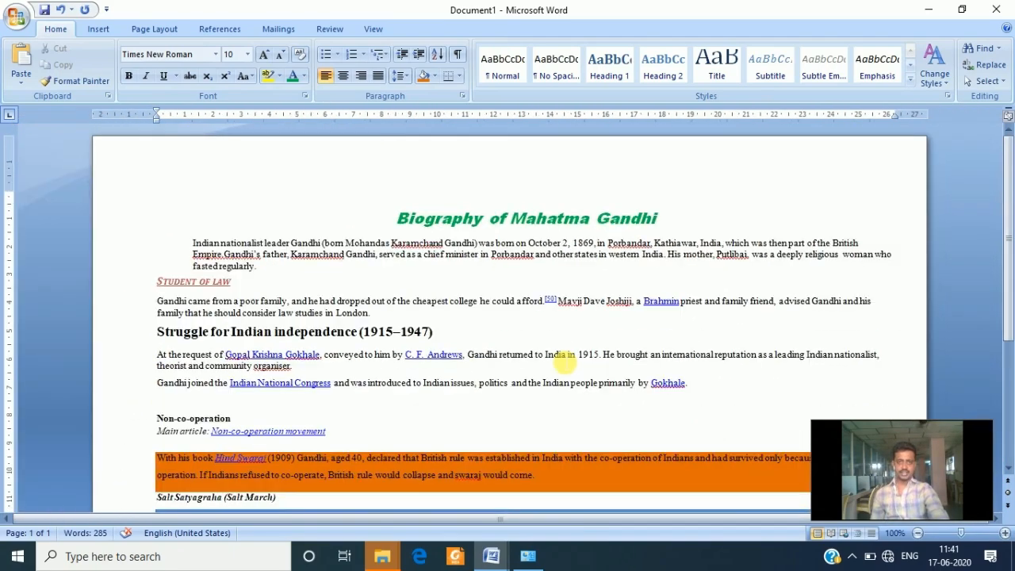
pyautogui.scroll(-4, 564, 361)
pyautogui.scroll(3, 564, 361)
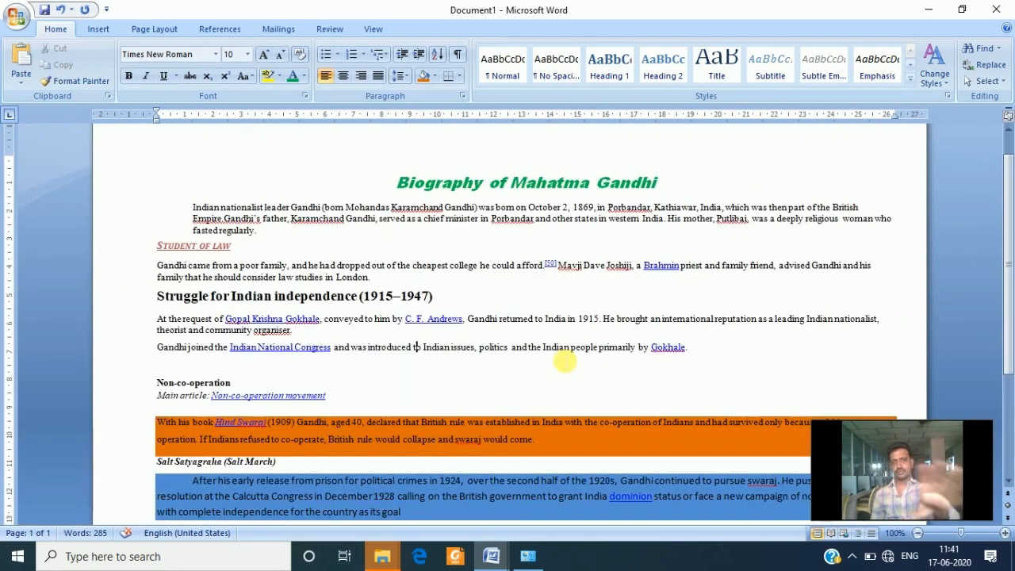
pyautogui.moveTo(395, 184); pyautogui.dragTo(463, 366)
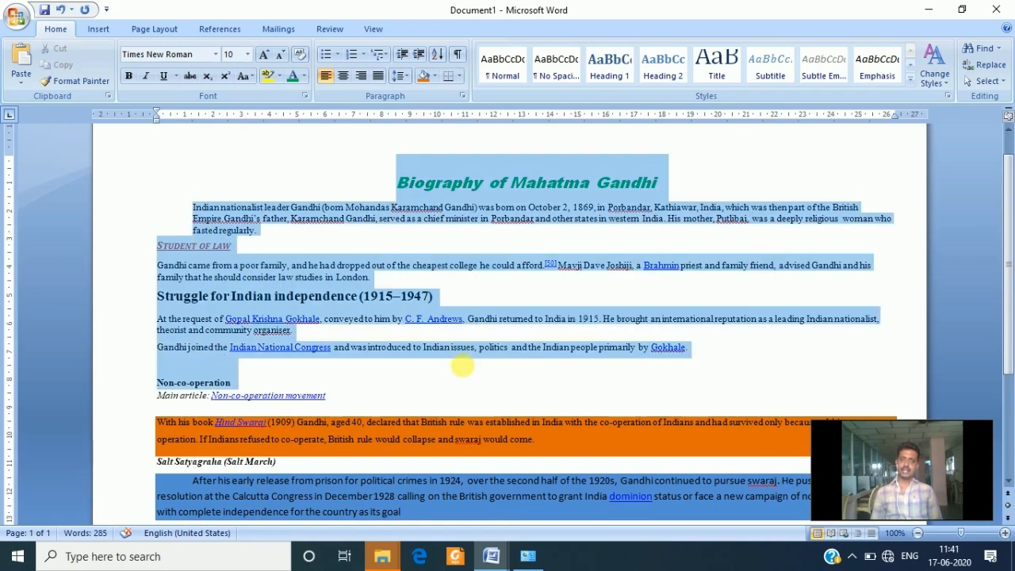
pyautogui.click(444, 386)
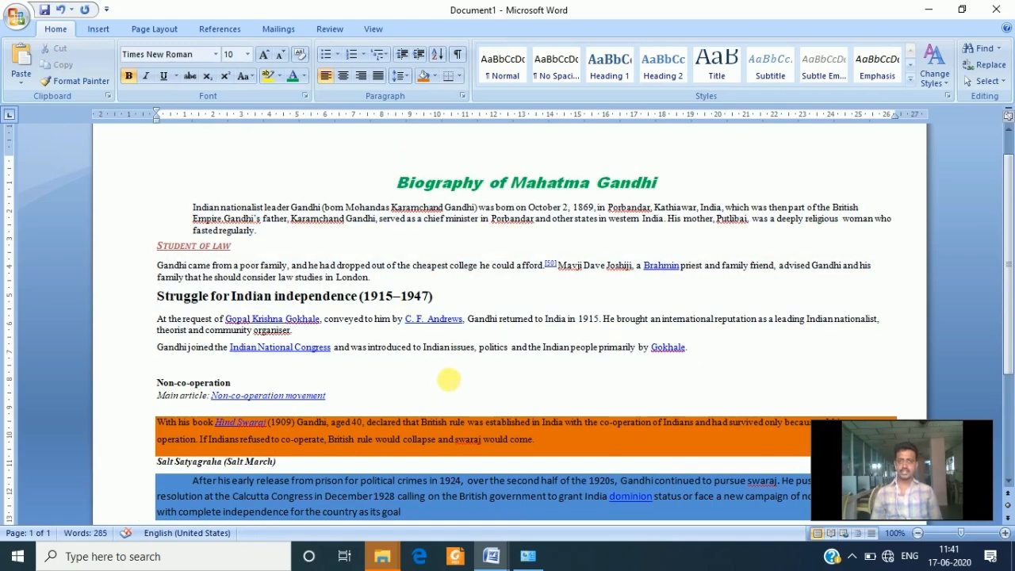
# Insert blank lines between the blue-shaded paragraph and the bulleted list to move both lists onto the second page
pyautogui.scroll(-5, 453, 386)
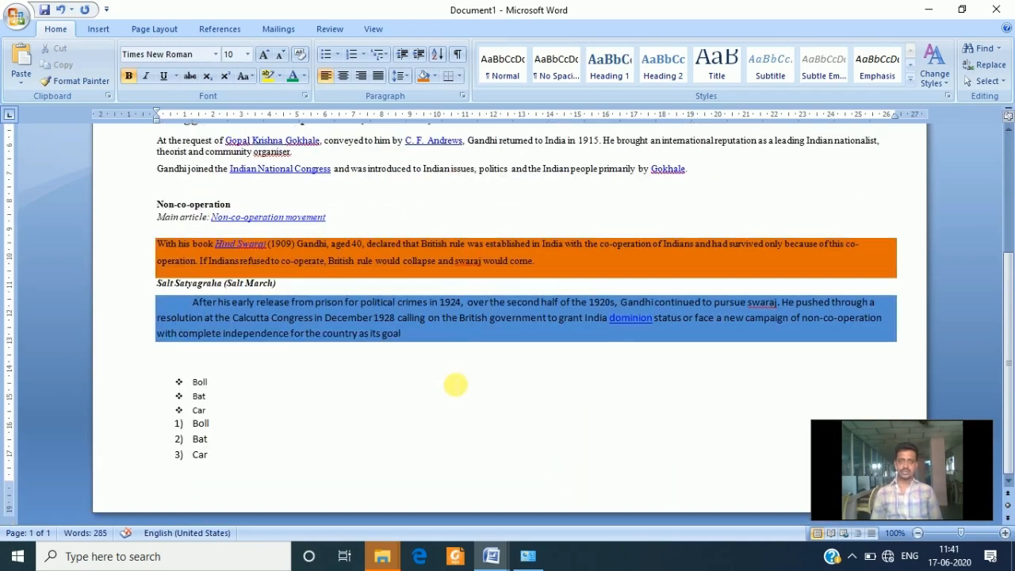
pyautogui.click(215, 364)
pyautogui.press('Return')
pyautogui.press('Return')
pyautogui.press('Return')
pyautogui.press('Return')
pyautogui.press('Return')
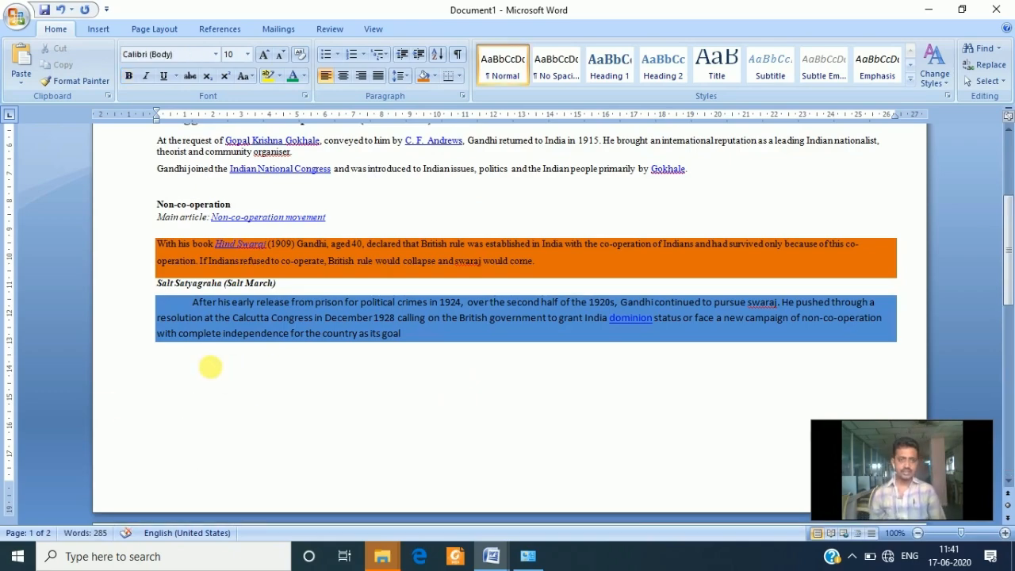
pyautogui.scroll(-8, 283, 367)
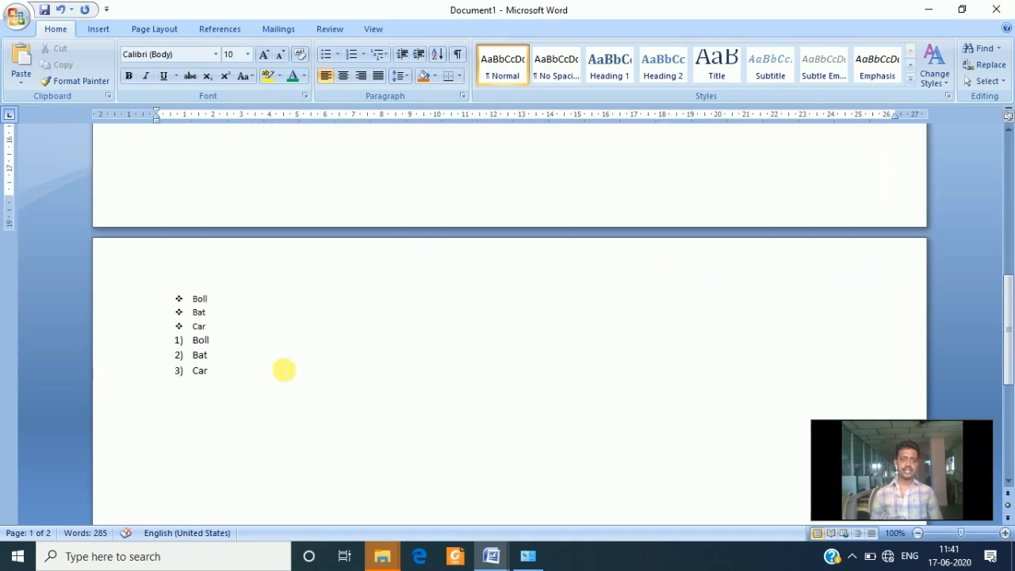
pyautogui.click(283, 369)
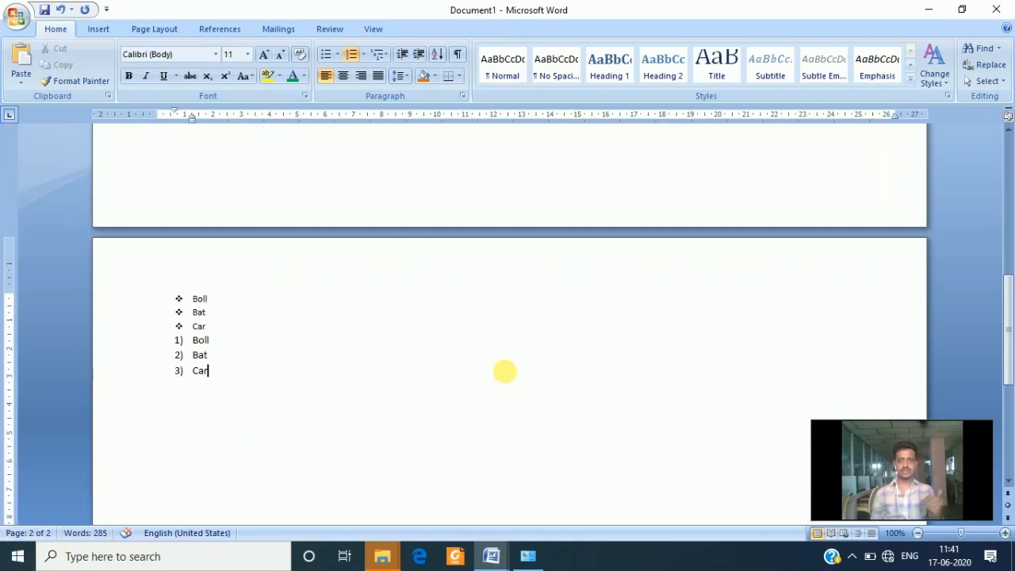
pyautogui.scroll(10, 504, 370)
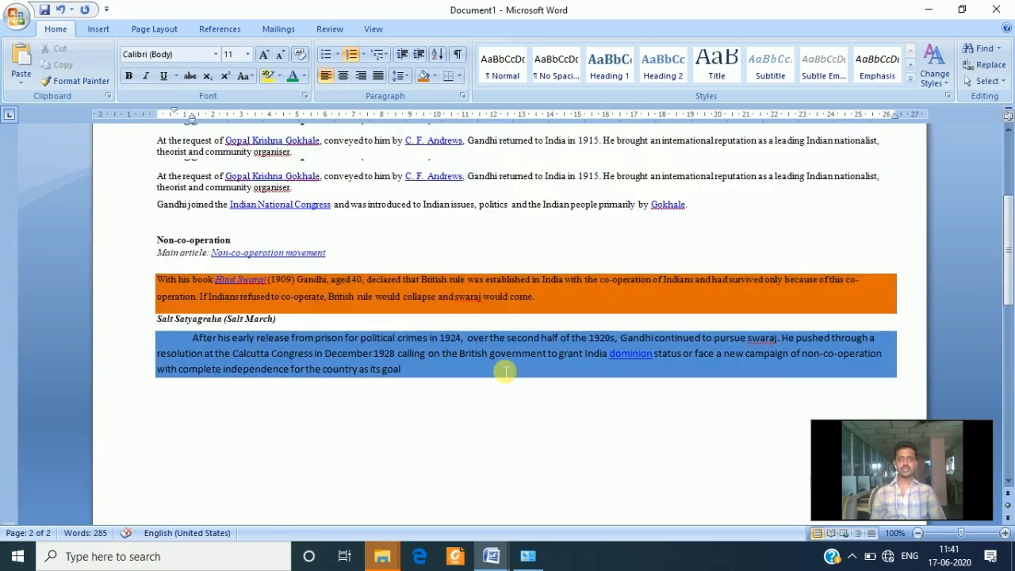
# Start saving the biography document under a new name and choose the New Volume (E:) drive as its location
pyautogui.scroll(-9, 499, 366)
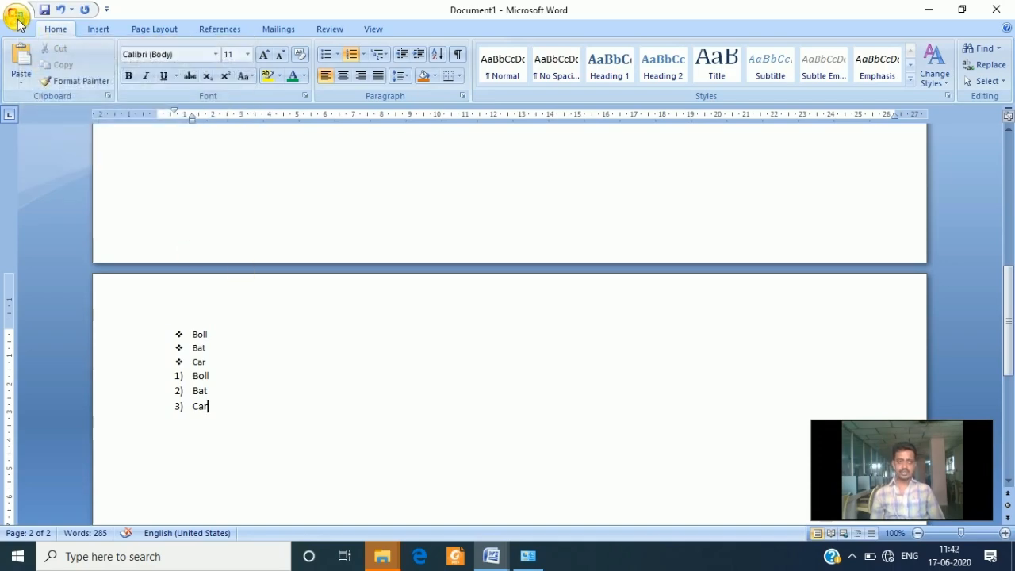
pyautogui.click(18, 19)
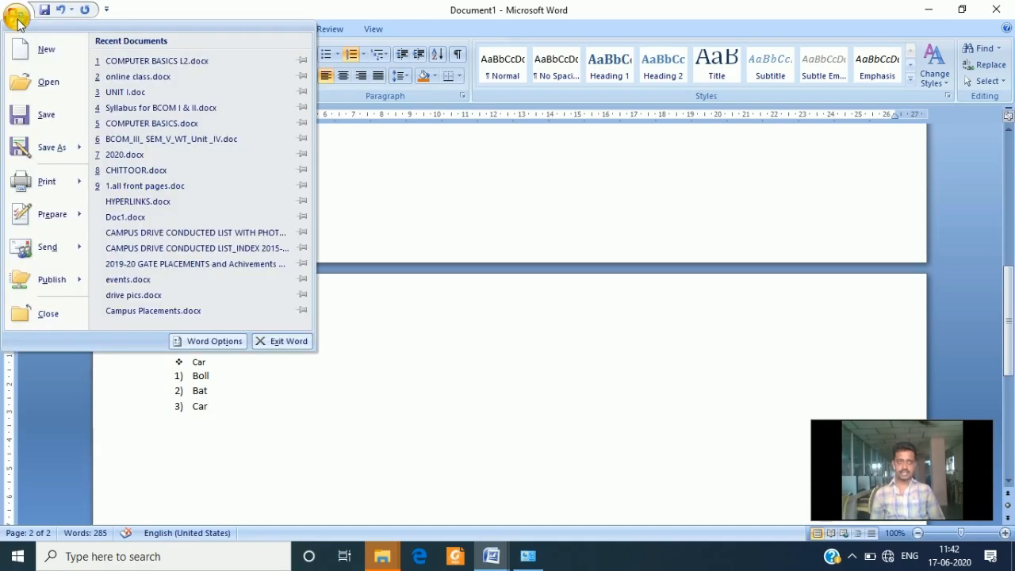
pyautogui.click(34, 117)
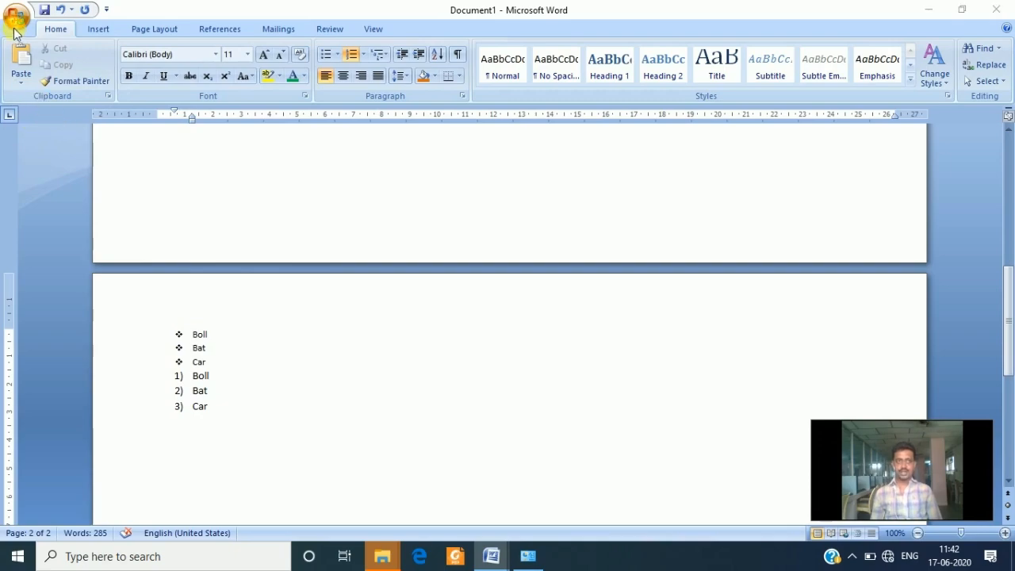
pyautogui.press('F12')
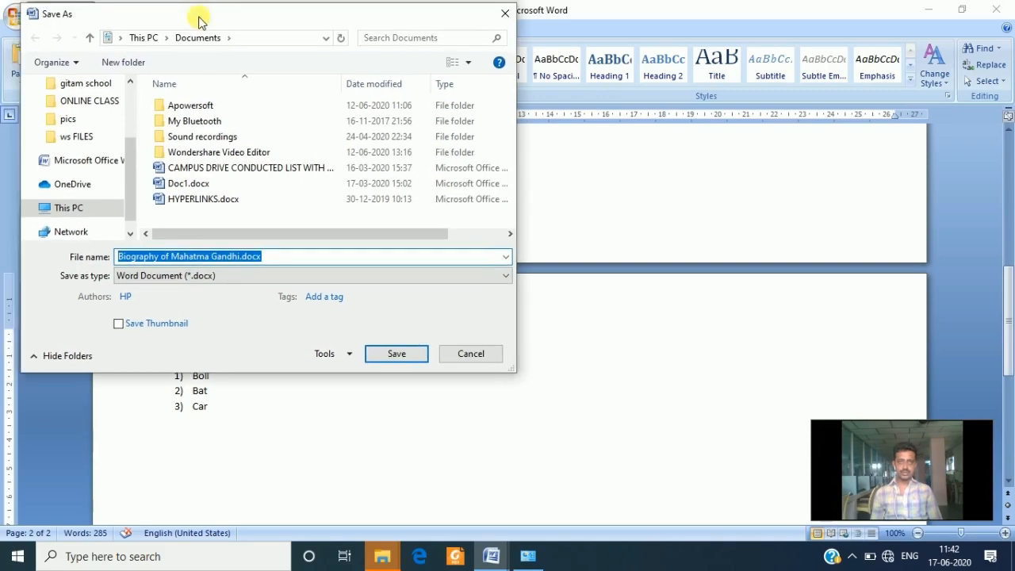
pyautogui.moveTo(199, 20); pyautogui.dragTo(370, 87)
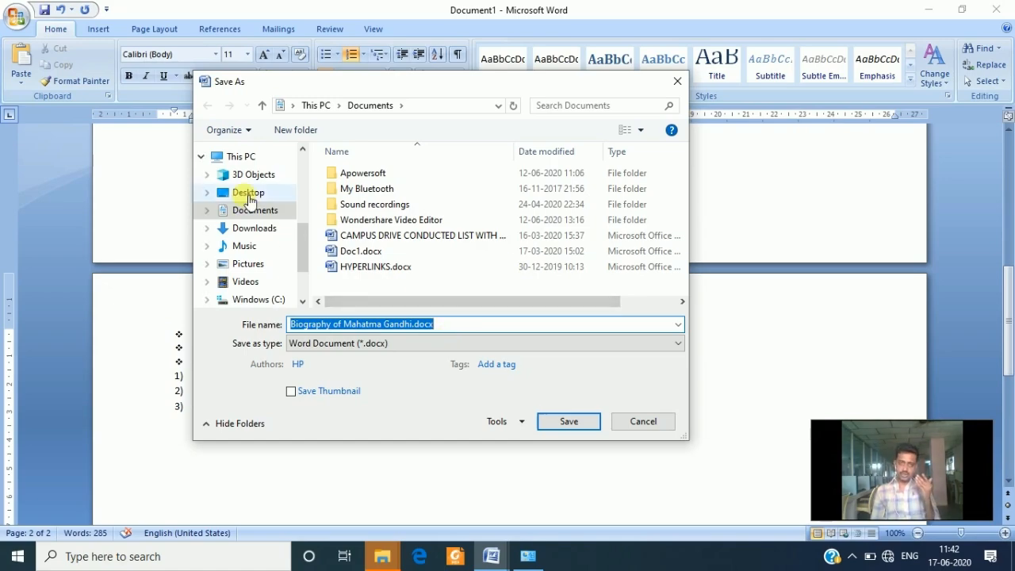
pyautogui.moveTo(303, 236); pyautogui.dragTo(303, 264)
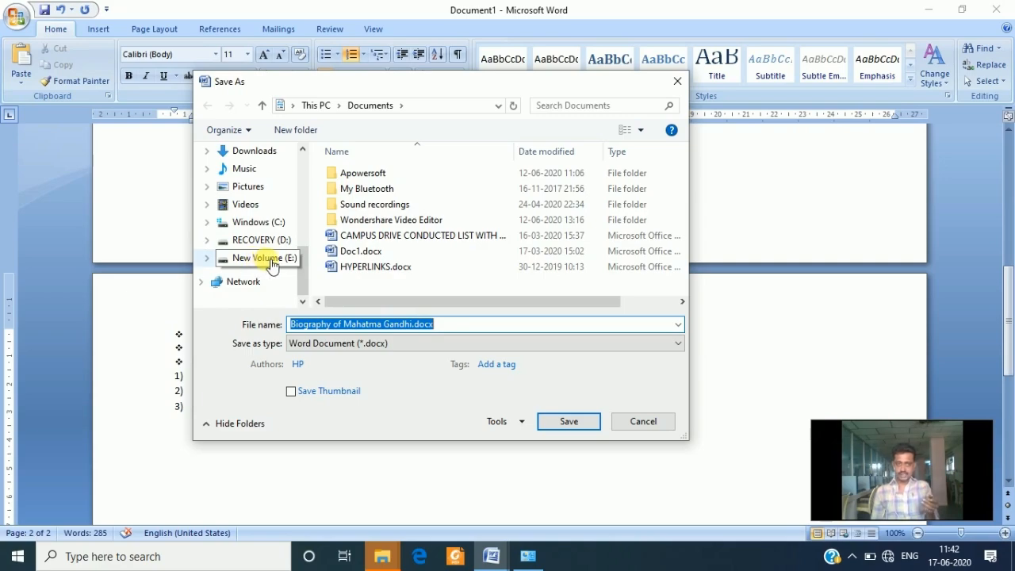
pyautogui.click(272, 264)
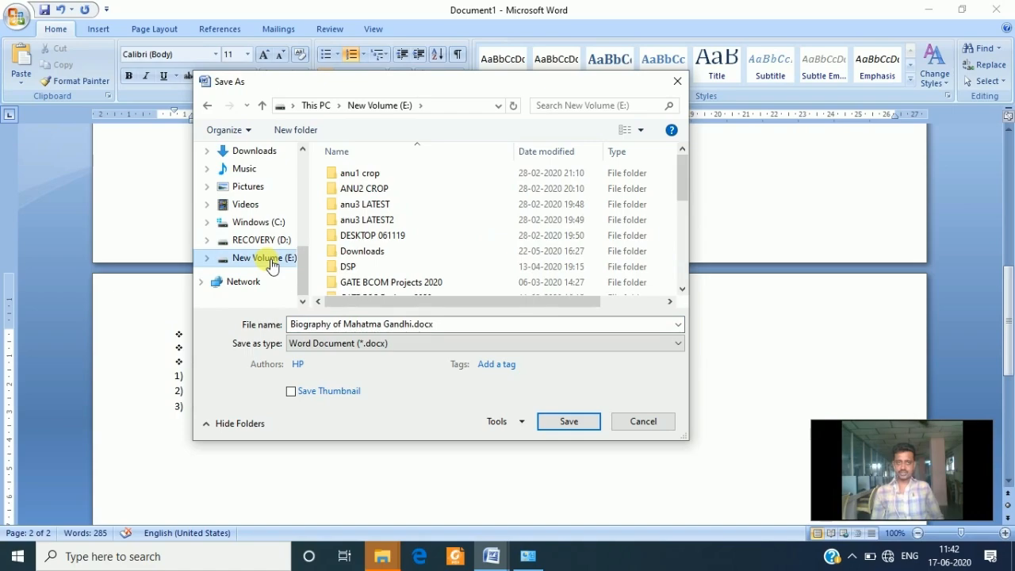
# Name the file "gitam school lesson 2" and save it as a Word document
pyautogui.click(438, 327)
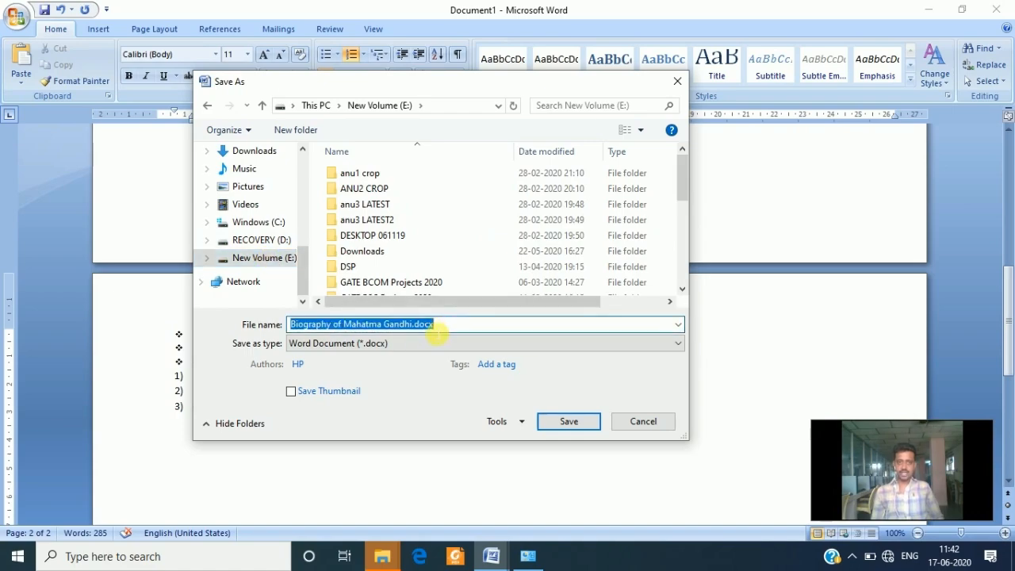
pyautogui.click(440, 326)
pyautogui.moveTo(448, 325); pyautogui.dragTo(290, 324)
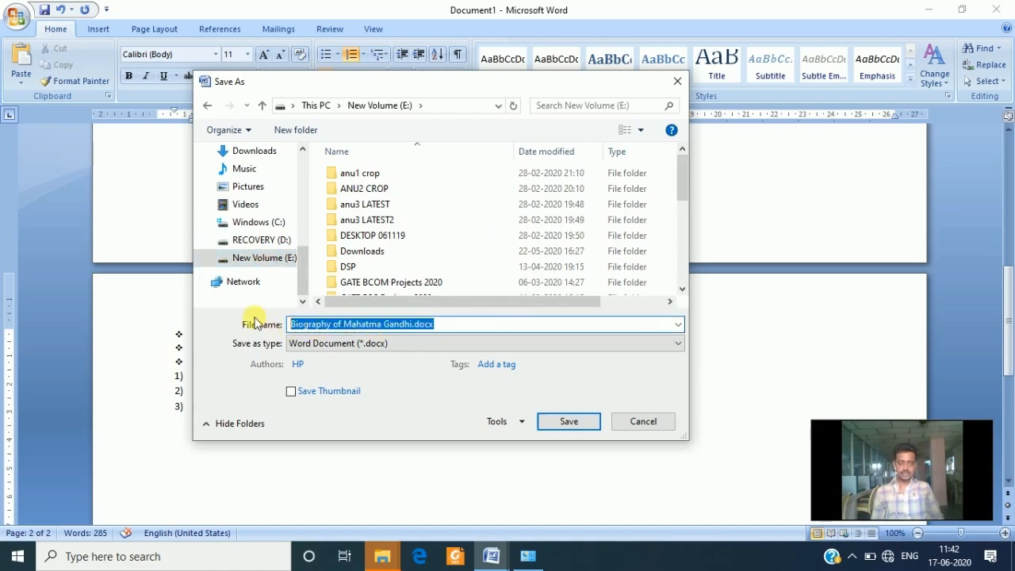
pyautogui.write('gitam sch')
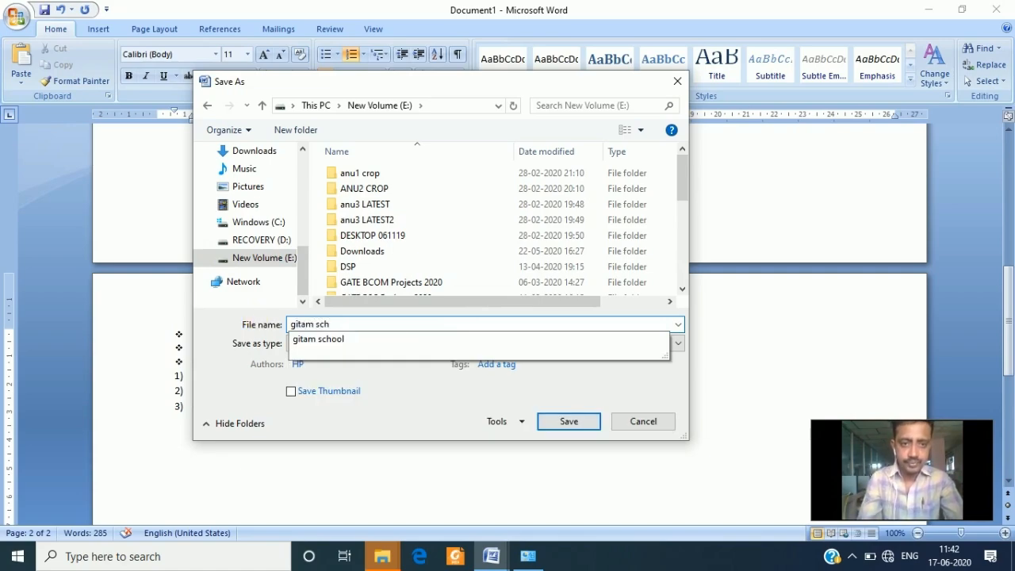
pyautogui.write('ool l')
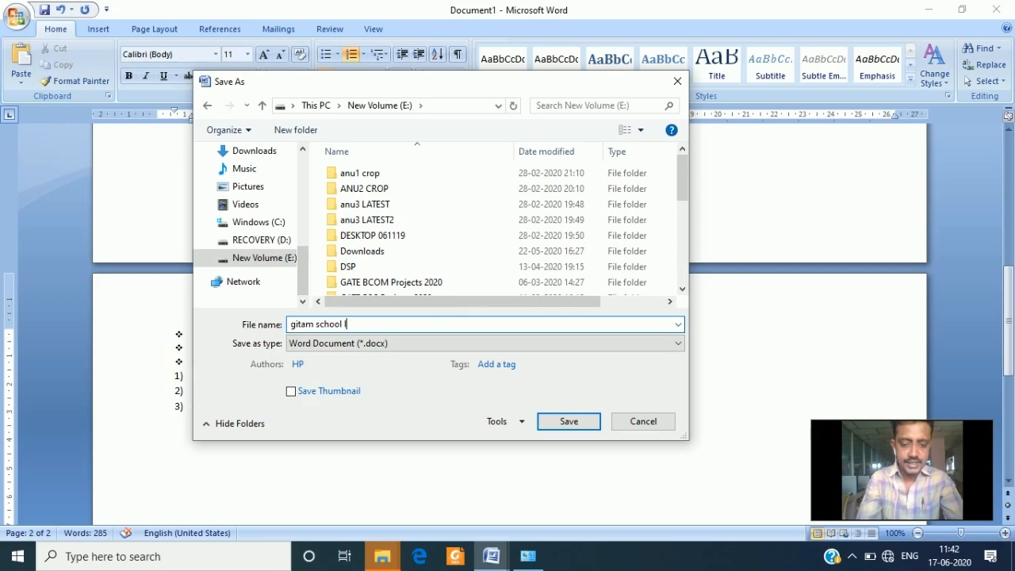
pyautogui.write('esson 2')
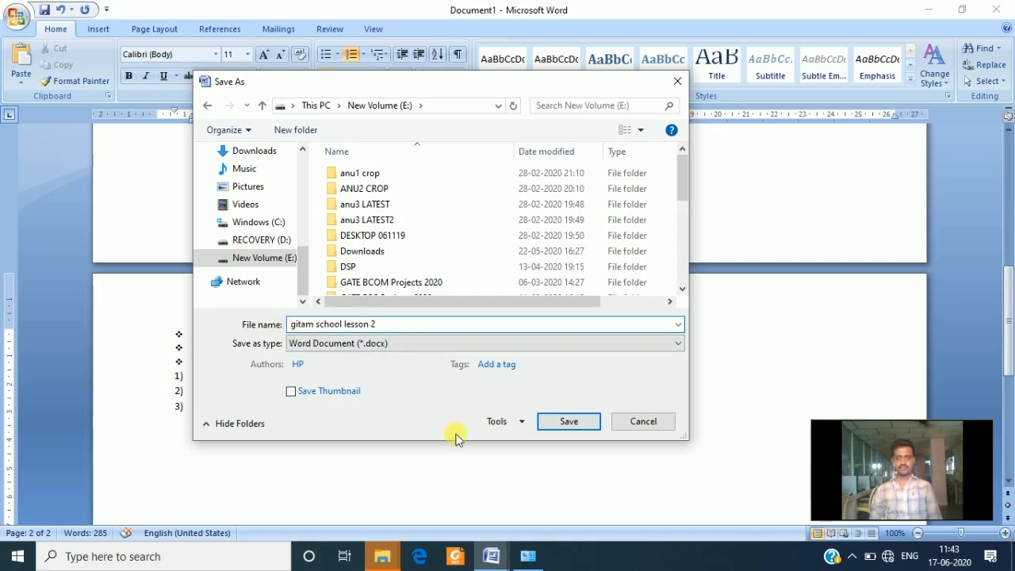
pyautogui.click(569, 422)
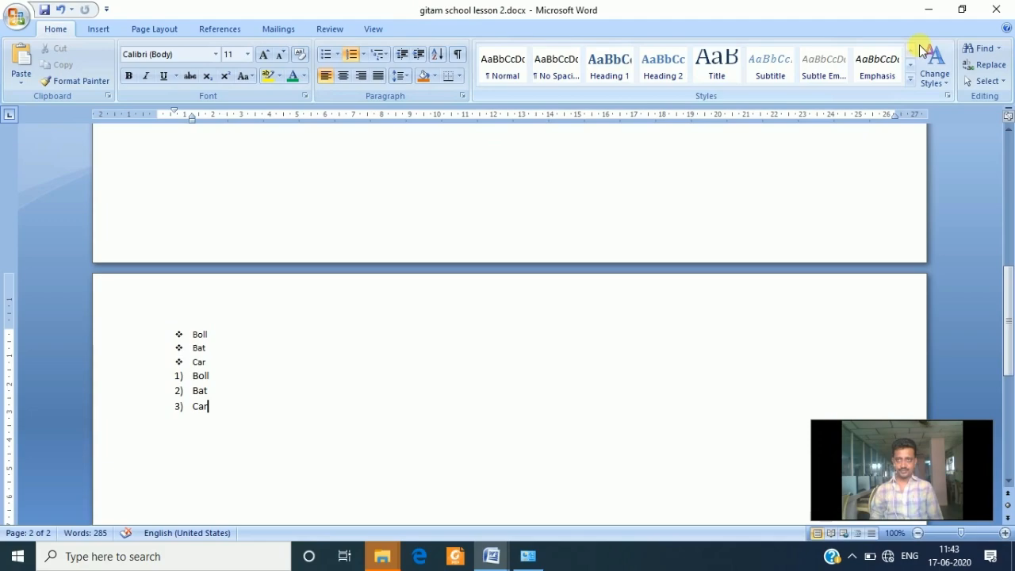
# Close the saved document, minimize the lesson outline and open the New Volume (E:) drive in File Explorer
pyautogui.click(997, 11)
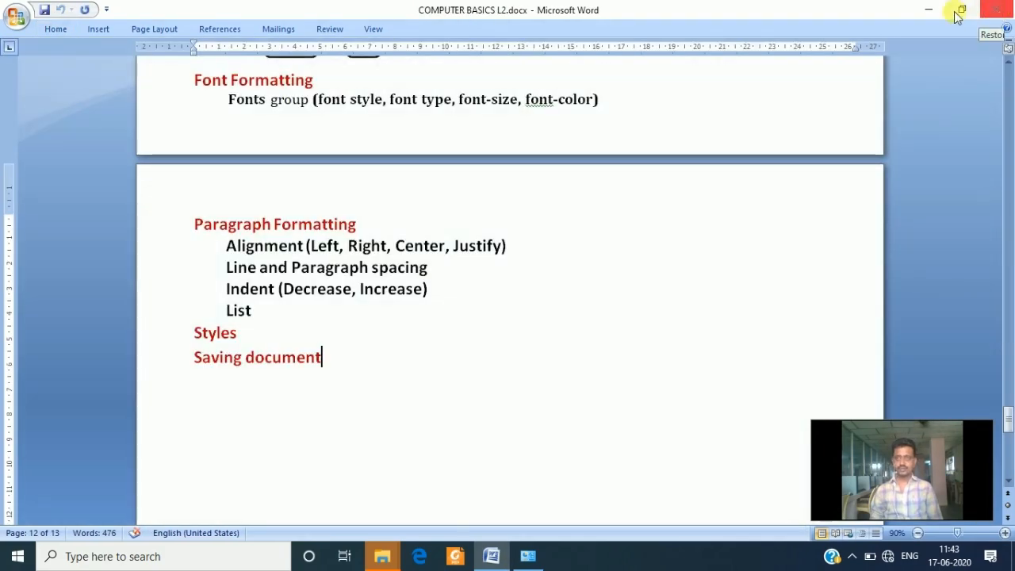
pyautogui.click(928, 10)
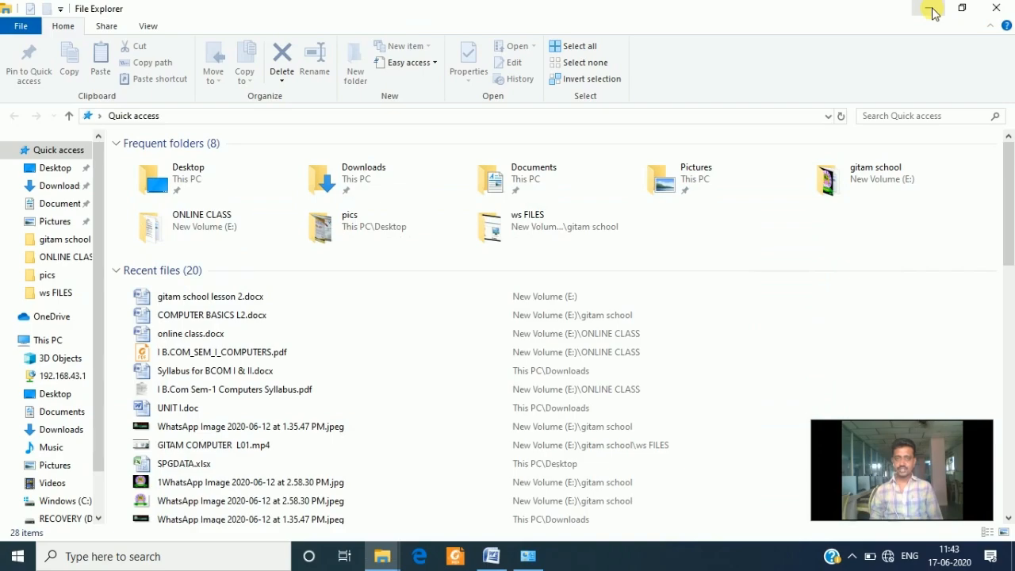
pyautogui.click(49, 341)
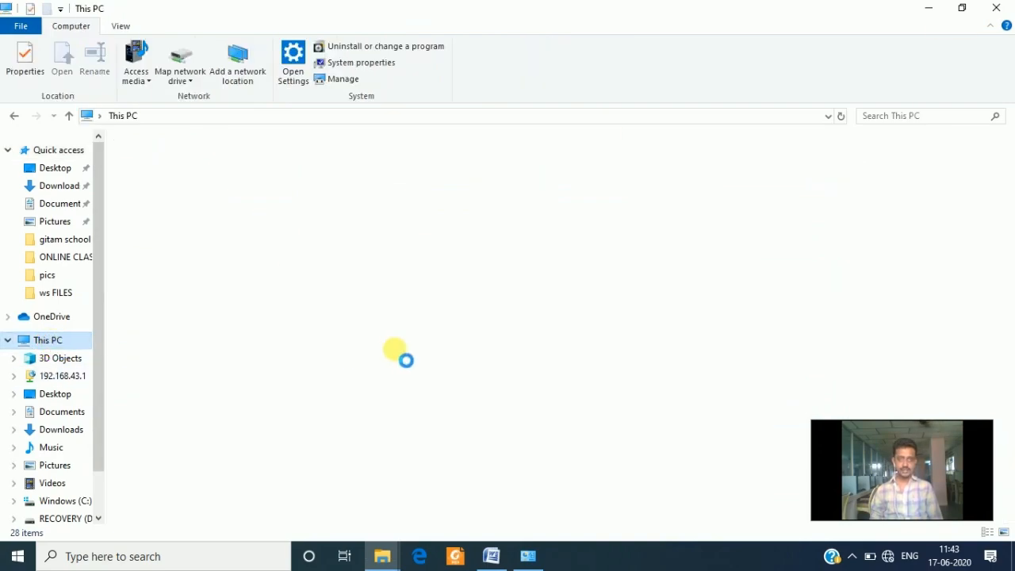
pyautogui.click(541, 281)
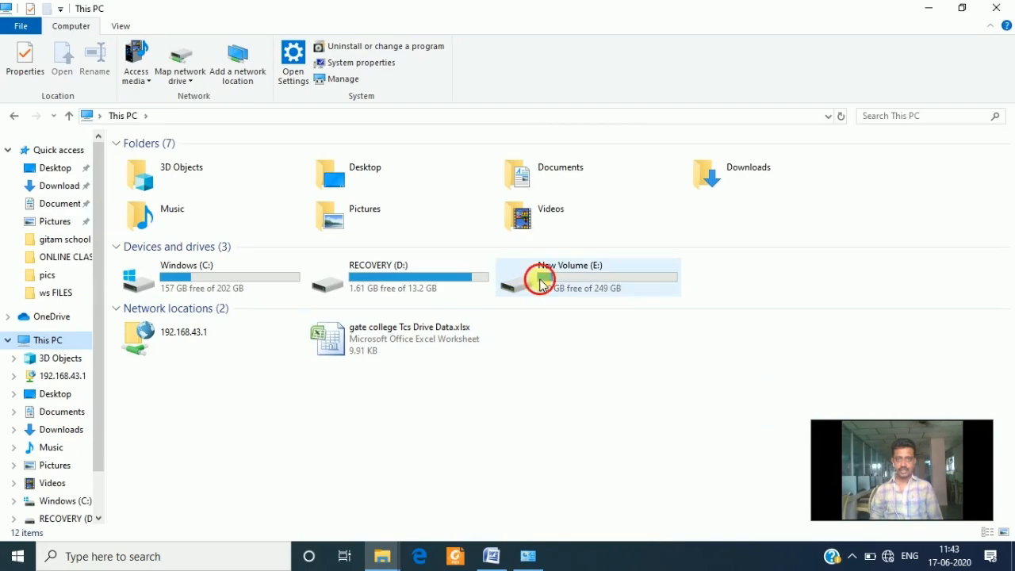
pyautogui.doubleClick(541, 281)
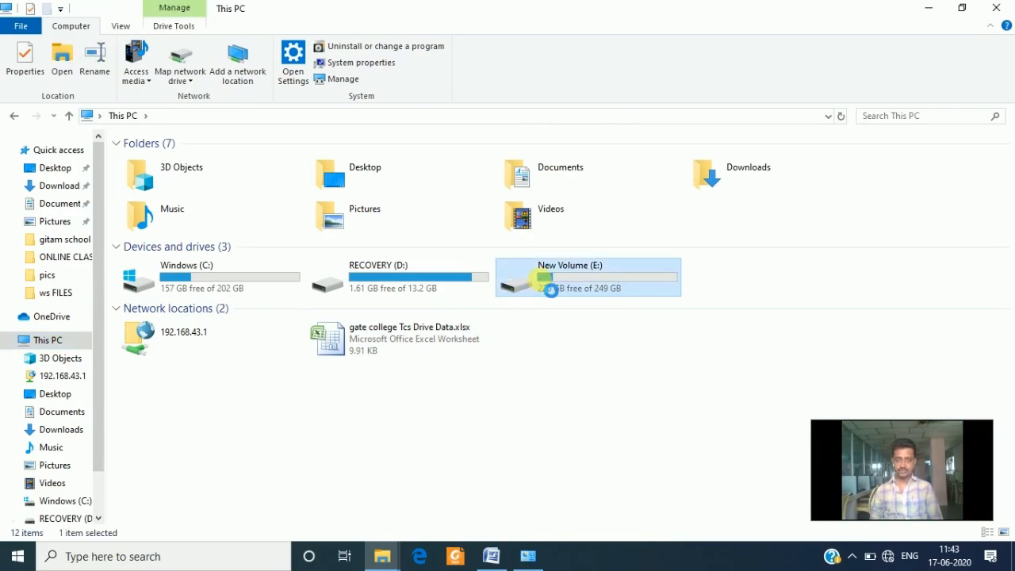
pyautogui.rightClick(539, 293)
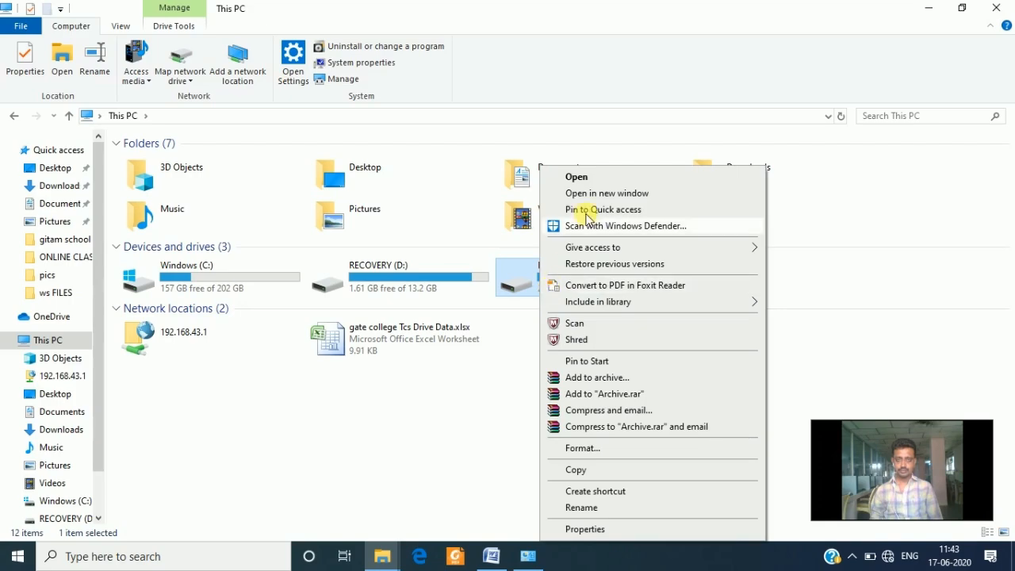
pyautogui.click(577, 177)
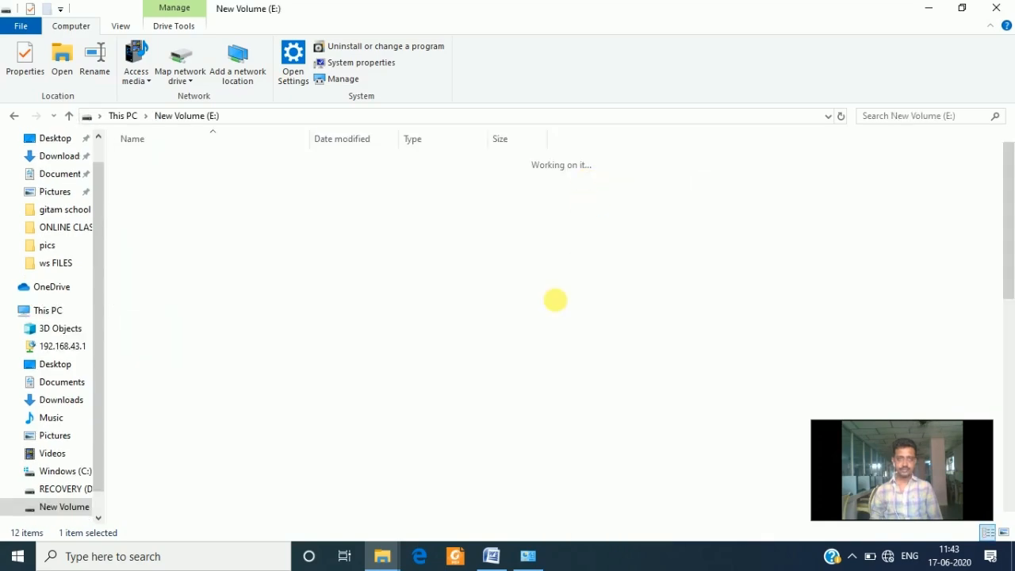
# Reopen "gitam school lesson 2.docx" from the New Volume (E:) drive and check its text and lists
pyautogui.scroll(-3, 457, 351)
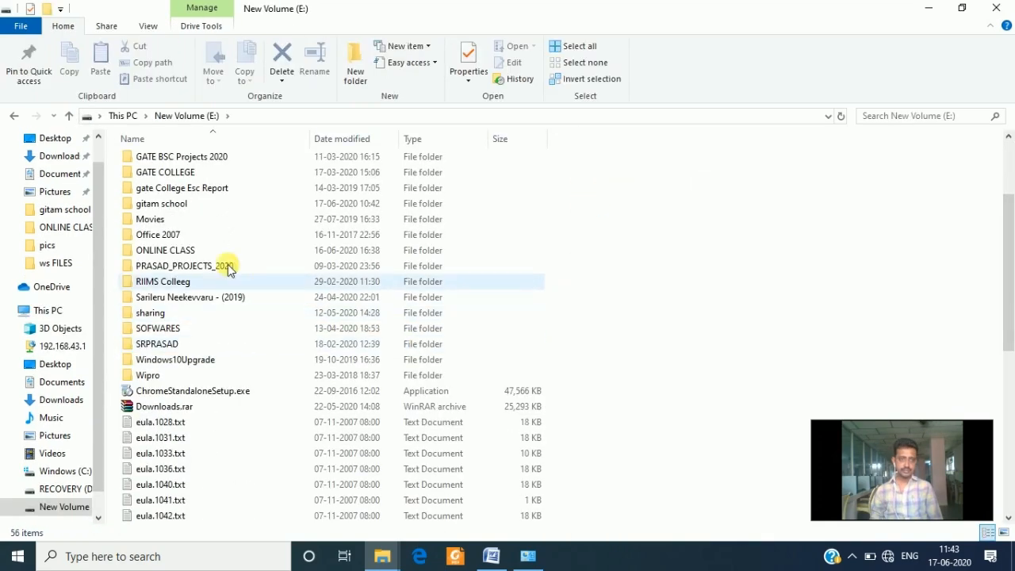
pyautogui.scroll(-3, 195, 349)
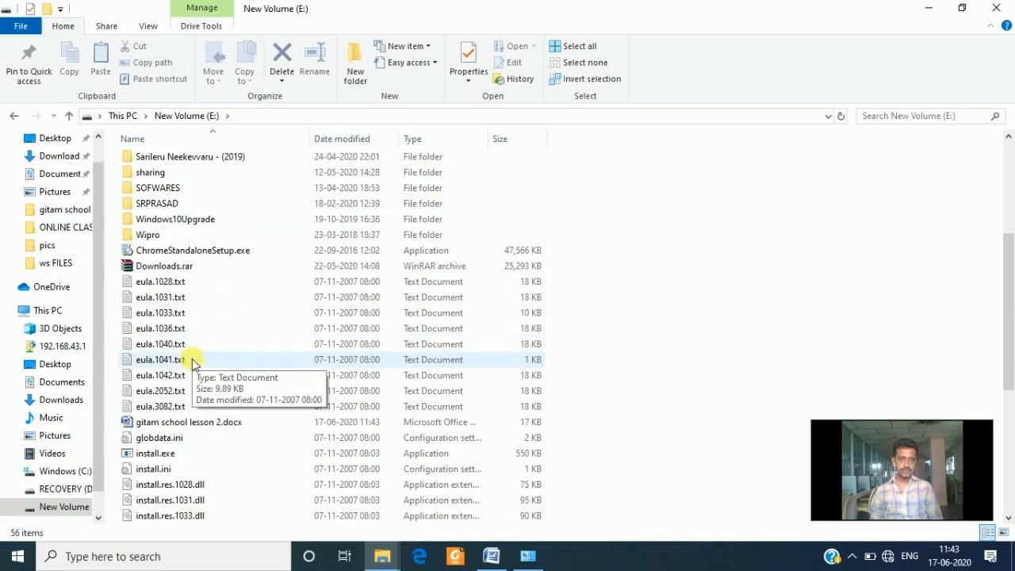
pyautogui.scroll(-2, 194, 361)
pyautogui.click(190, 330)
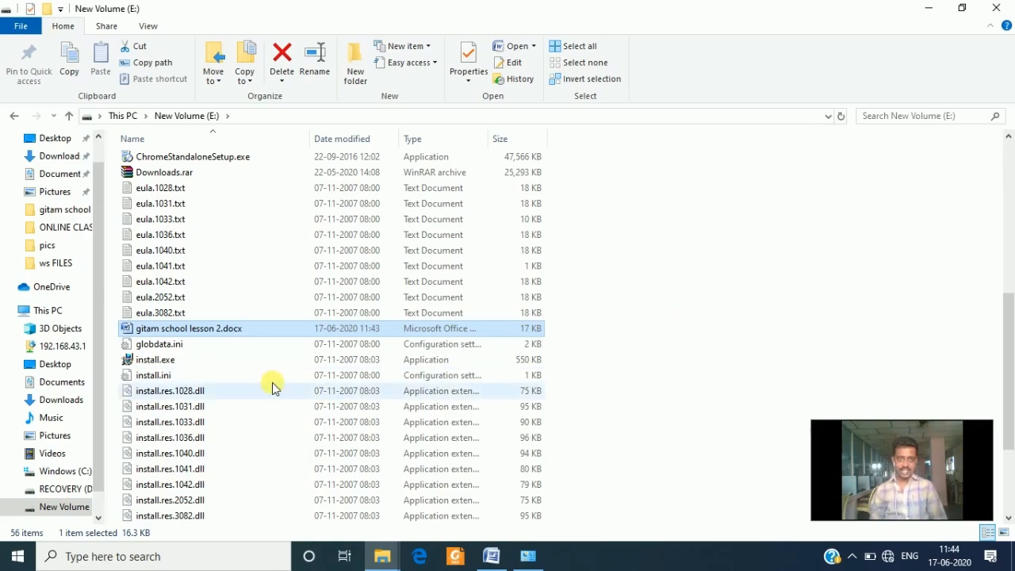
pyautogui.doubleClick(204, 333)
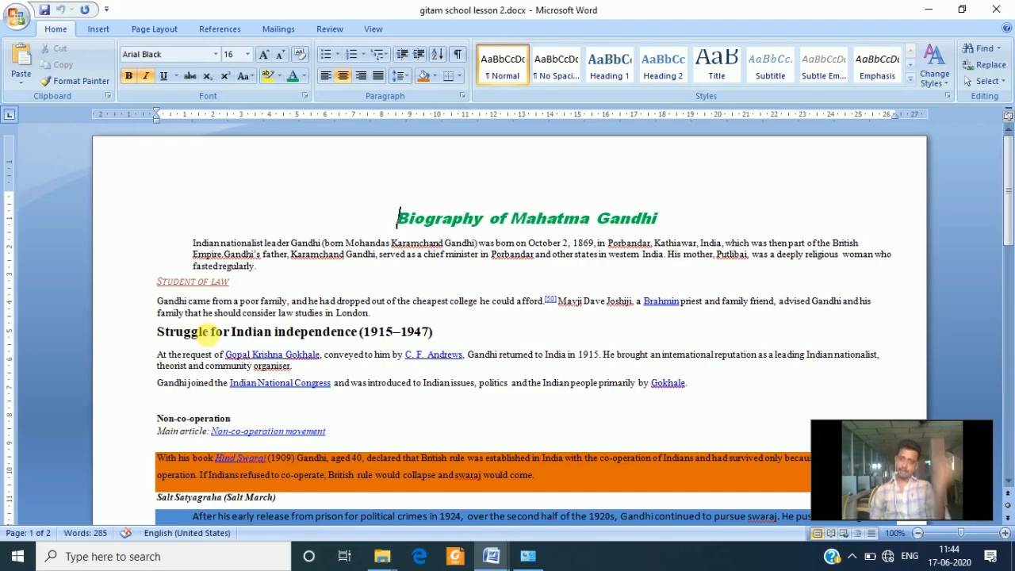
pyautogui.scroll(-5, 220, 333)
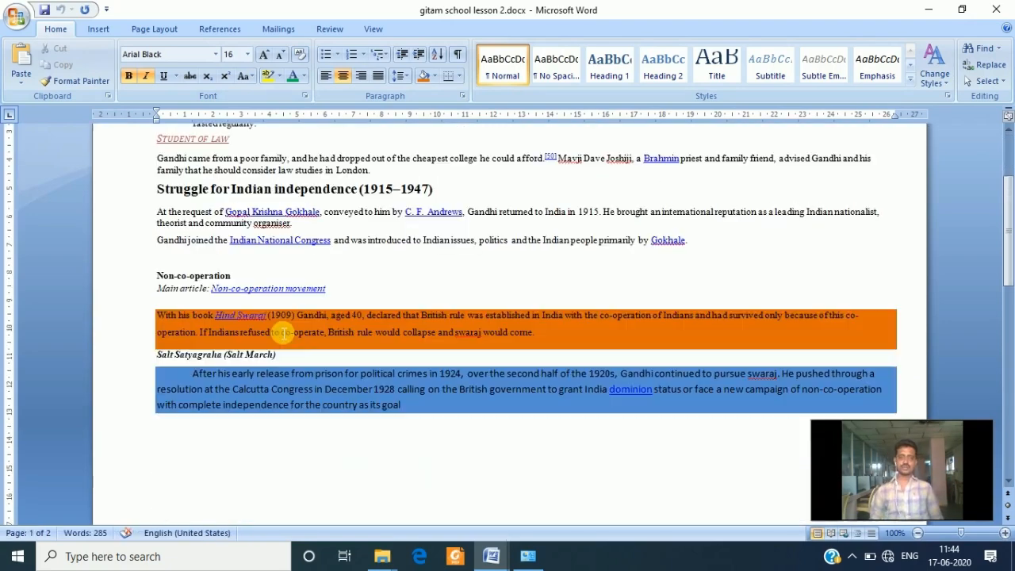
pyautogui.click(269, 389)
pyautogui.scroll(-5, 270, 389)
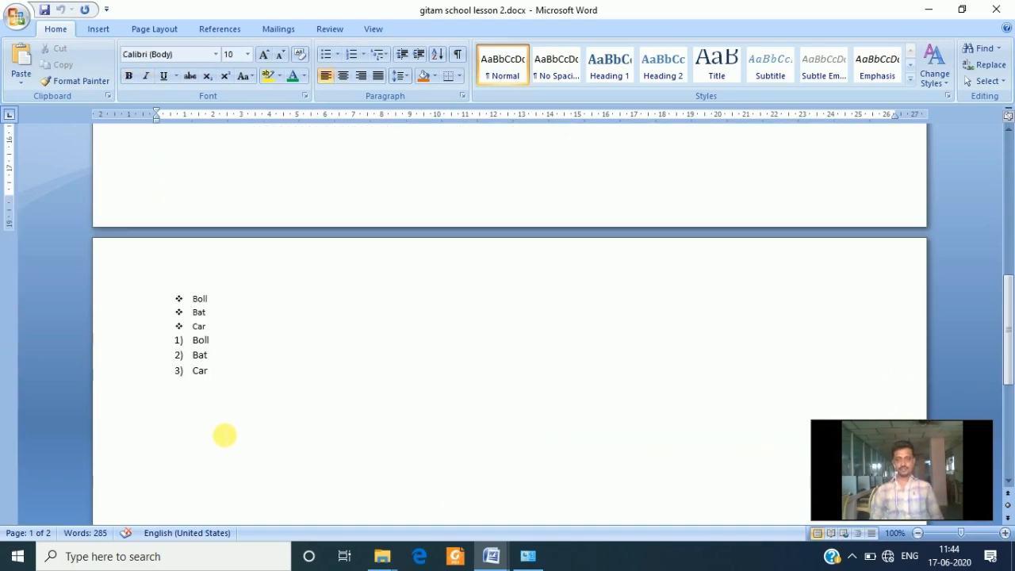
# Switch to the COMPUTER BASICS L2.docx outline and review its topics from copy and paste through saving the document
pyautogui.click(491, 555)
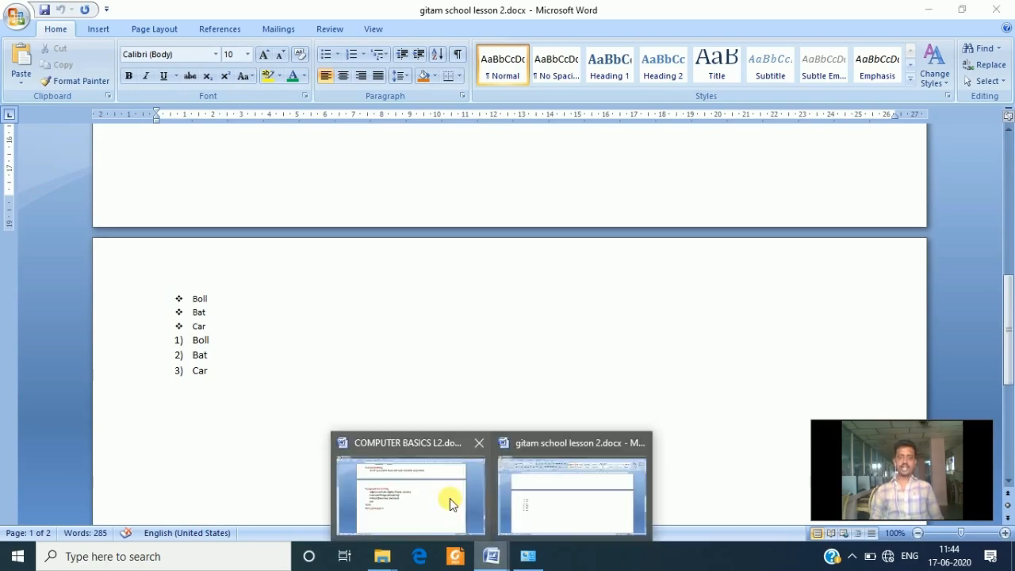
pyautogui.click(449, 504)
pyautogui.scroll(2, 379, 388)
pyautogui.scroll(-1, 375, 394)
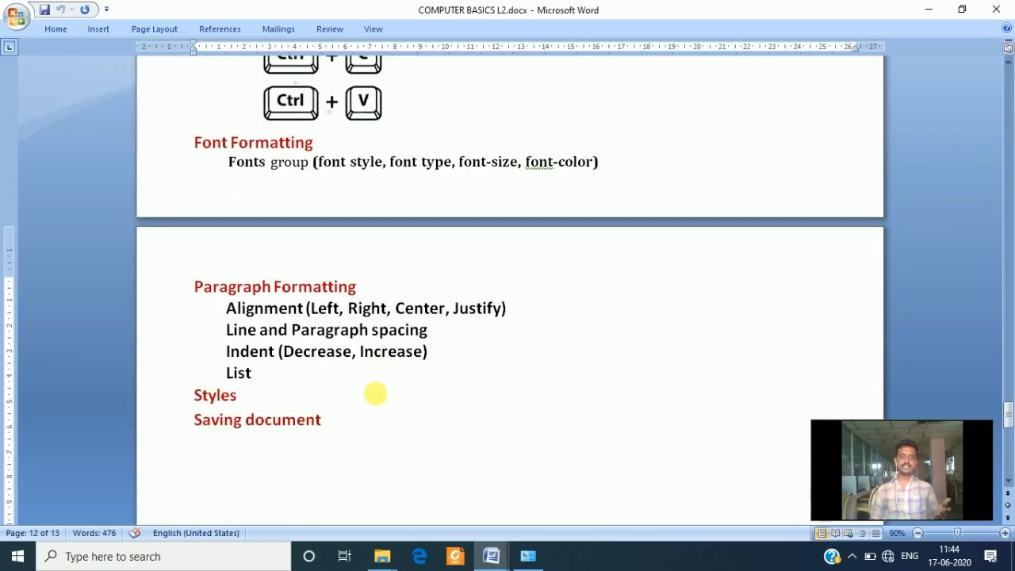
pyautogui.scroll(-1, 375, 394)
pyautogui.moveTo(324, 386); pyautogui.dragTo(178, 395)
pyautogui.scroll(4, 348, 416)
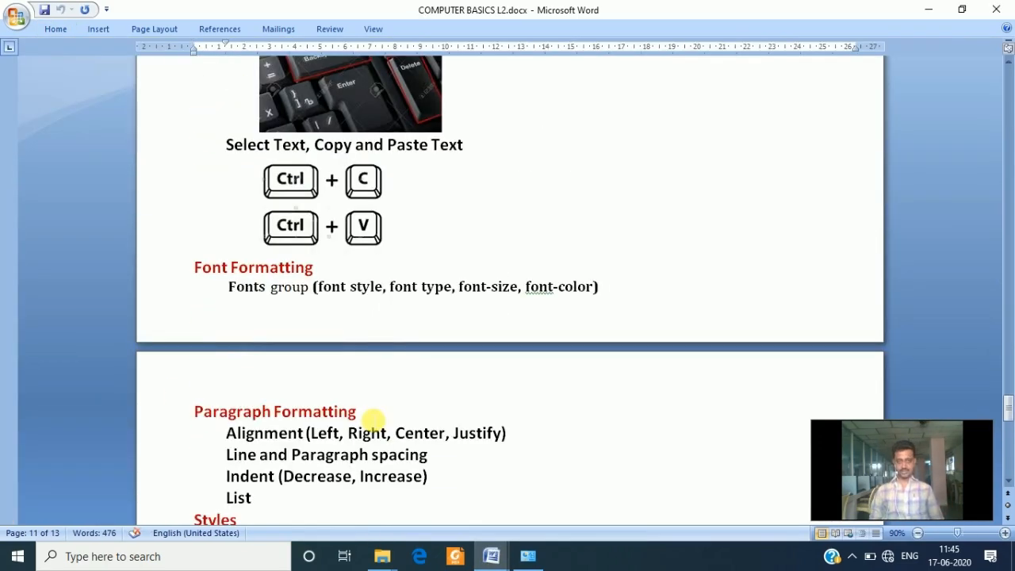